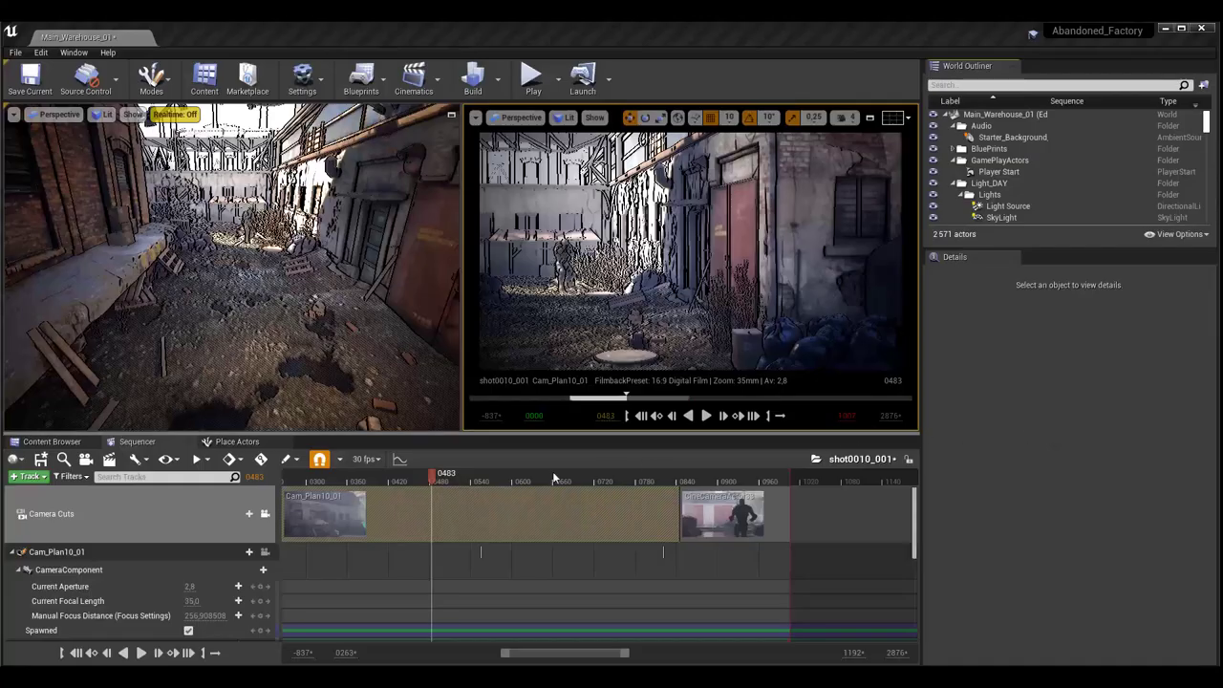
- Scrub the timeline to preview the cuts between Cam_Plan10_01 and CineCameraActor33 near frame 0933
mouse_move(429, 483)
left_mouse_down()
mouse_move(419, 486)
mouse_move(683, 503)
left_mouse_up()
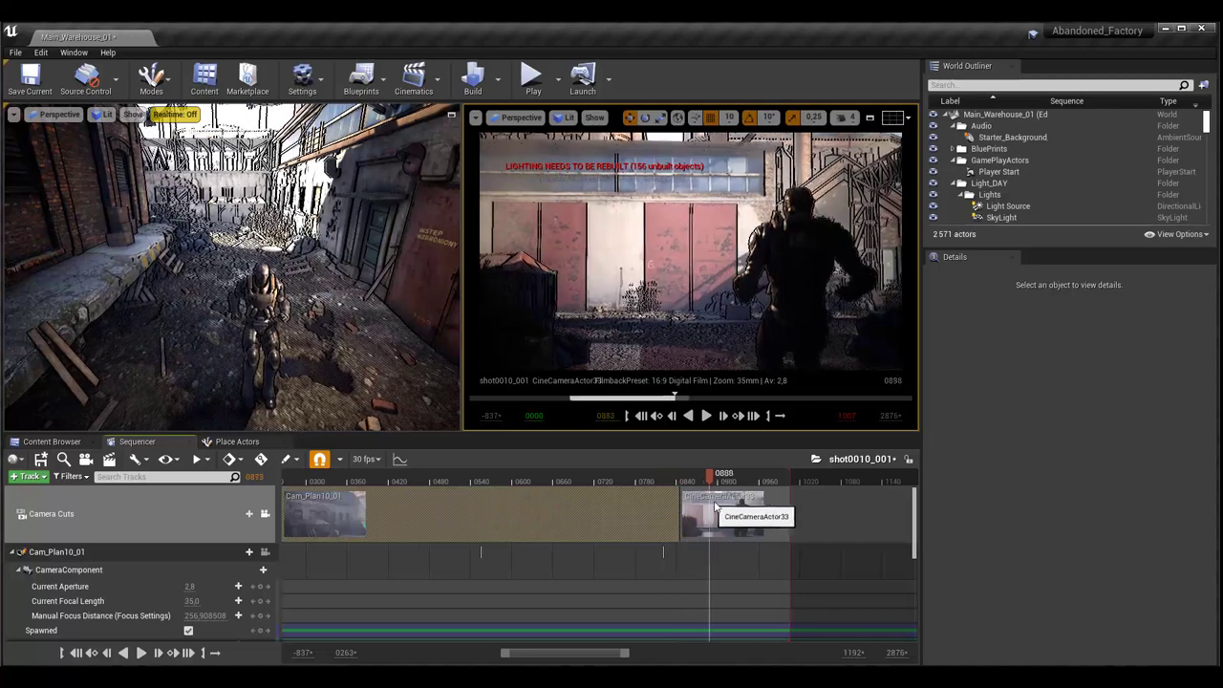
left_click_drag(683, 503, 674, 514)
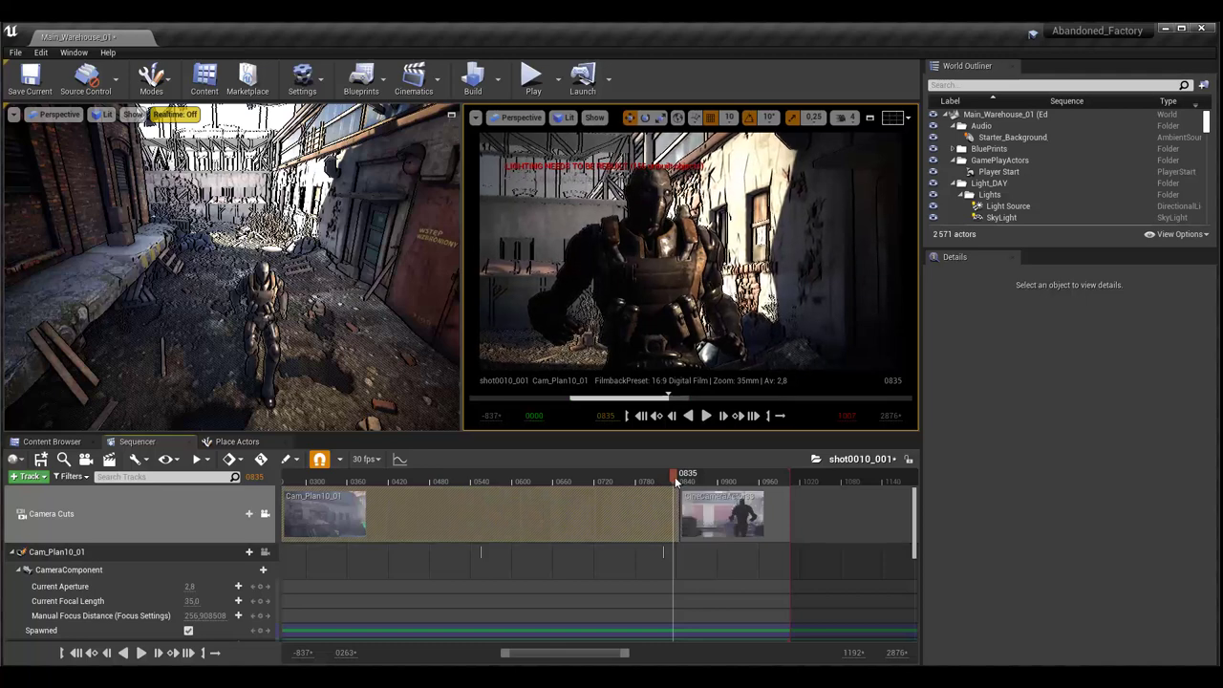
mouse_move(654, 485)
left_mouse_down()
mouse_move(419, 492)
mouse_move(672, 515)
mouse_move(552, 515)
mouse_move(505, 501)
mouse_move(692, 516)
mouse_move(495, 497)
mouse_move(571, 492)
mouse_move(747, 516)
left_mouse_up()
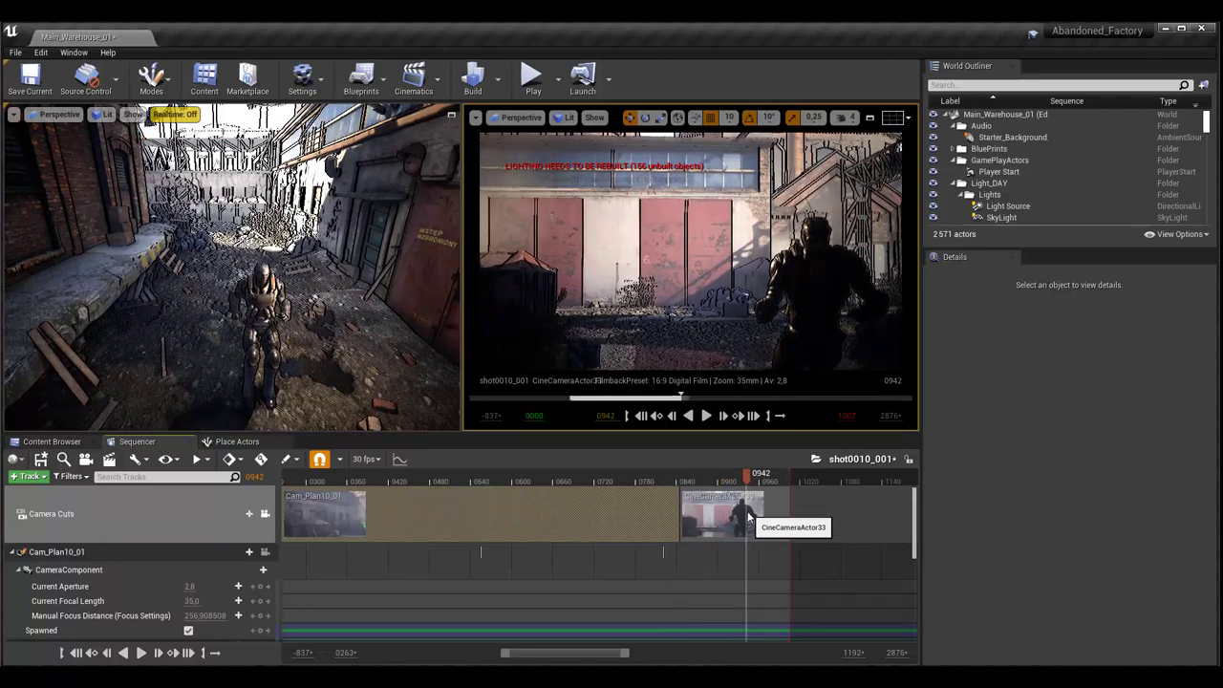
left_click_drag(745, 516, 718, 517)
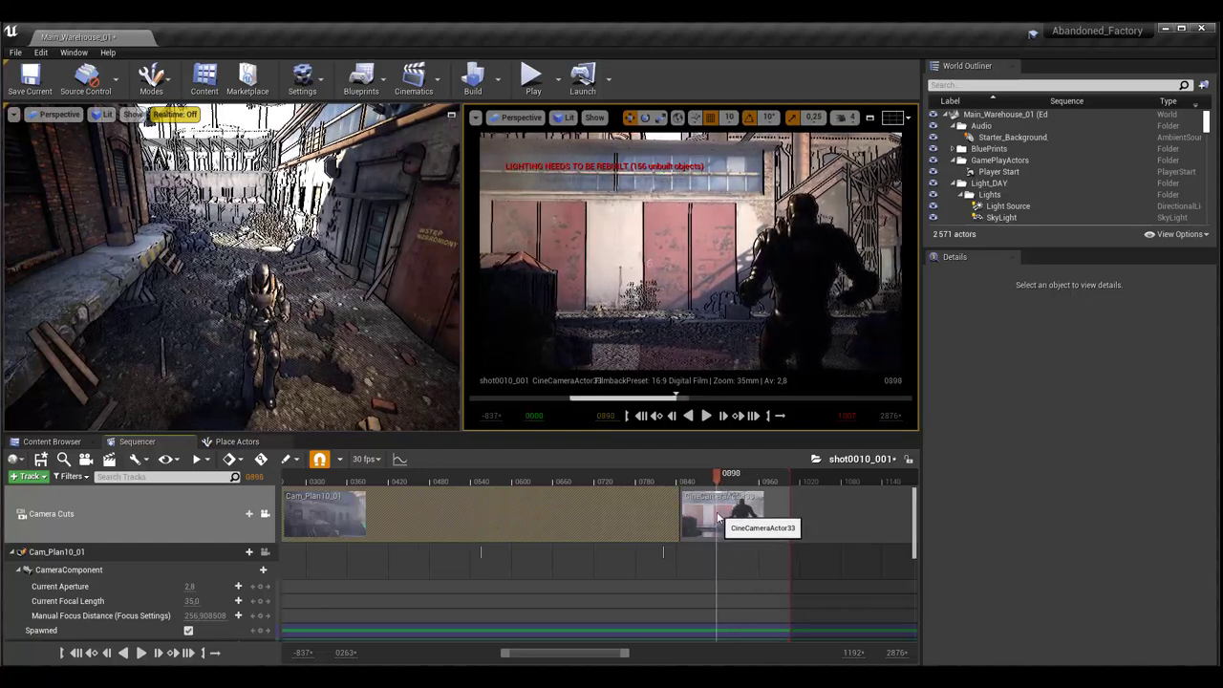
mouse_move(717, 519)
left_mouse_down()
mouse_move(439, 528)
mouse_move(744, 543)
mouse_move(306, 525)
mouse_move(682, 537)
mouse_move(315, 521)
mouse_move(359, 516)
mouse_move(760, 538)
mouse_move(291, 535)
left_mouse_up()
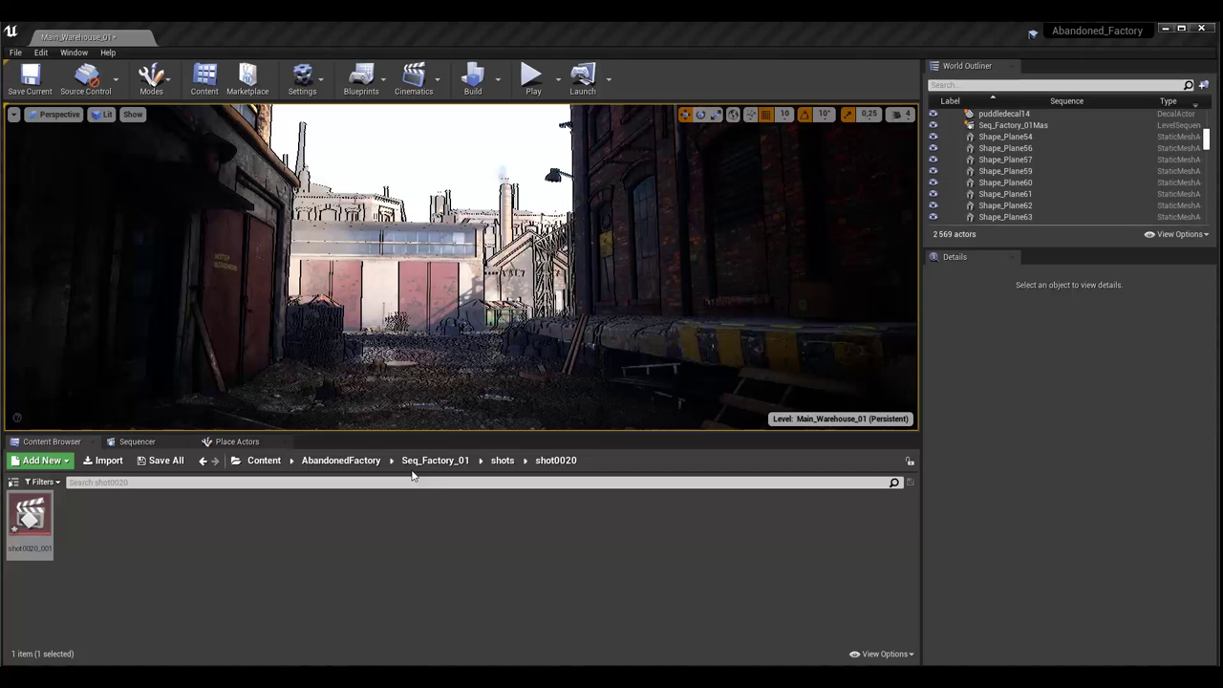
- Go up to the AbandonedFactory folder and bring up the Cinematics dropdown options
left_click(344, 460)
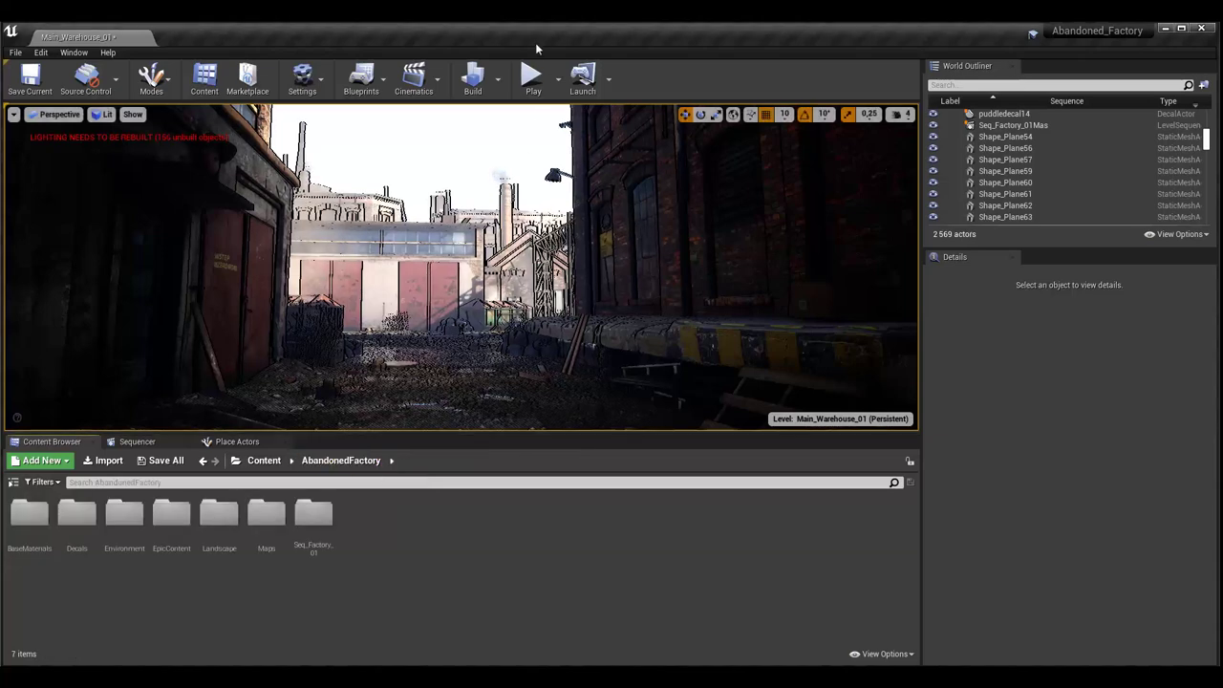
left_click(442, 84)
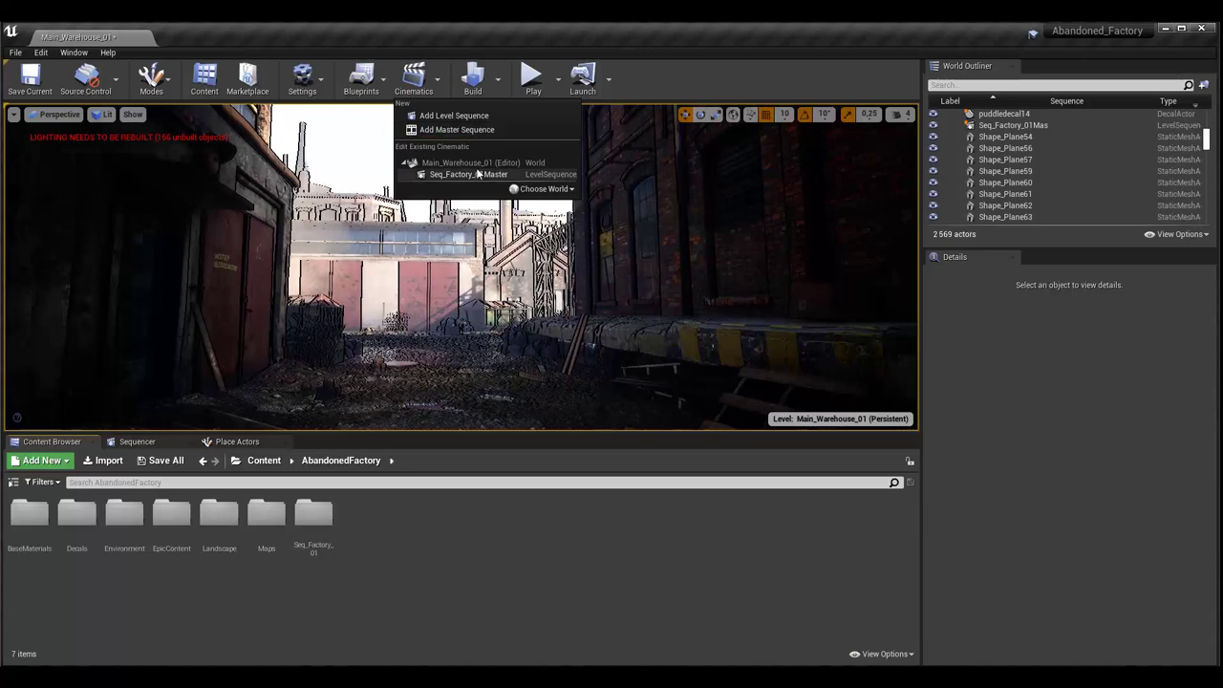
- Review the Add Master Sequence settings by scrolling through them, then close without creating one
left_click(521, 130)
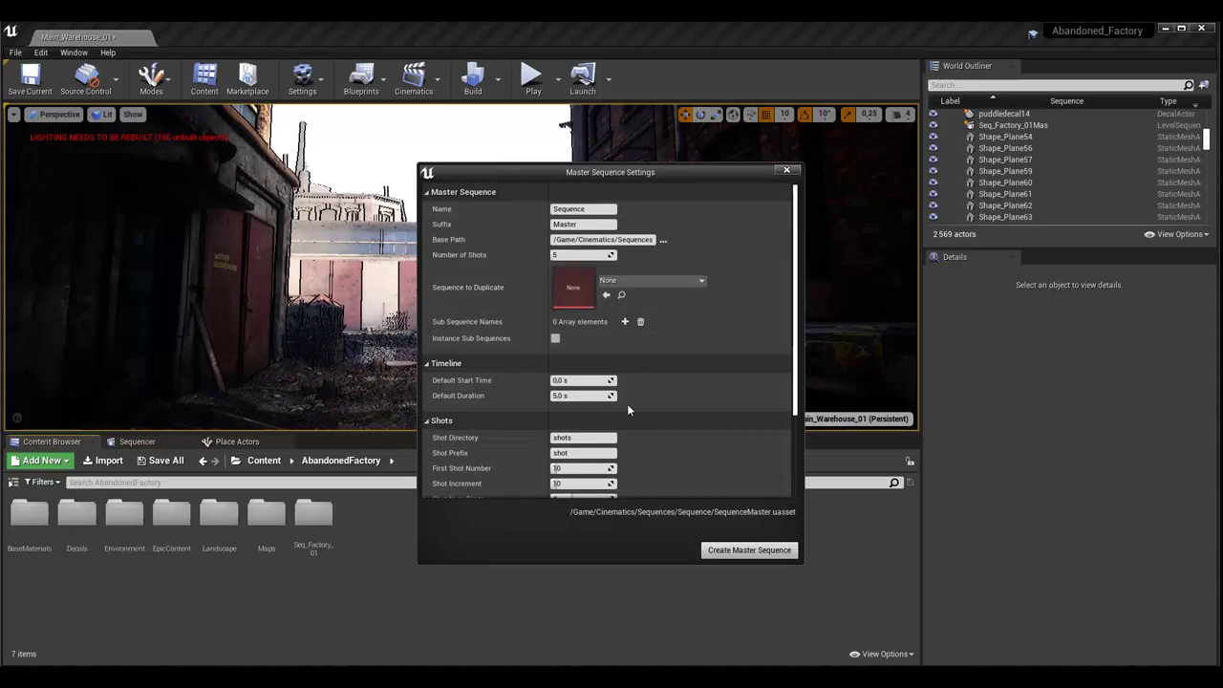
scroll(627, 408, "down", 2)
scroll(627, 409, "down", 3)
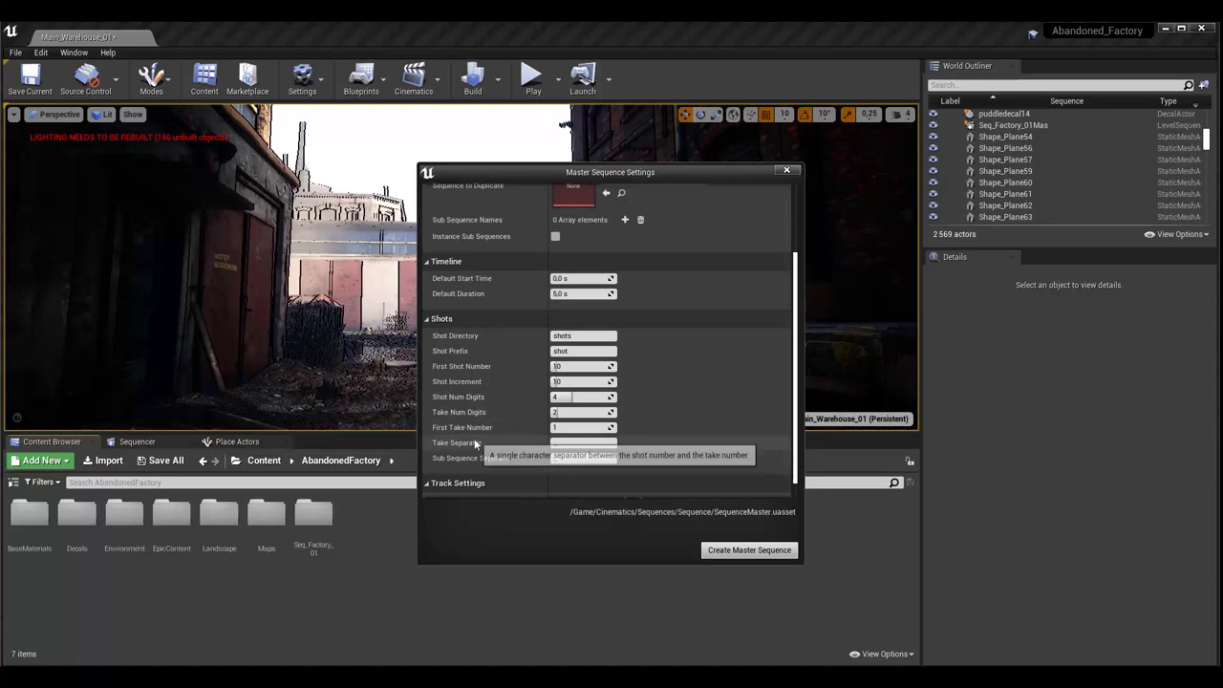
scroll(474, 428, "up", 1)
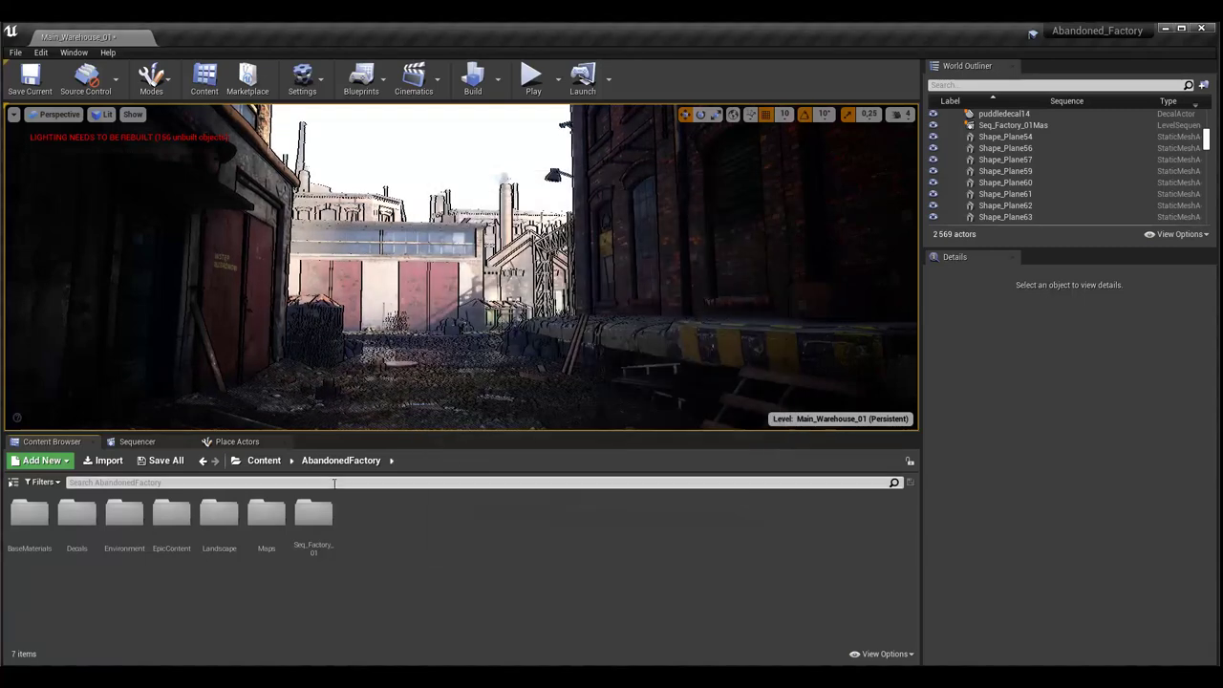
- Browse into Seq_Factory_01 and open the Seq_Factory_01Master sequence for editing
left_click(325, 552)
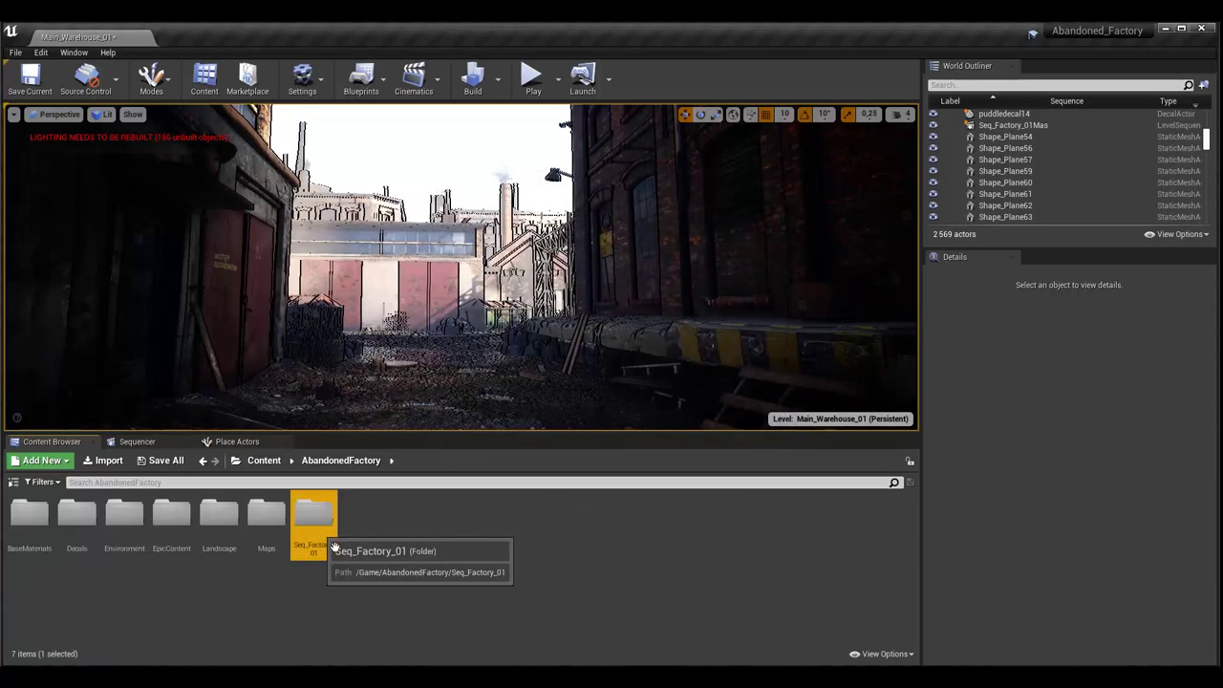
double_click(316, 517)
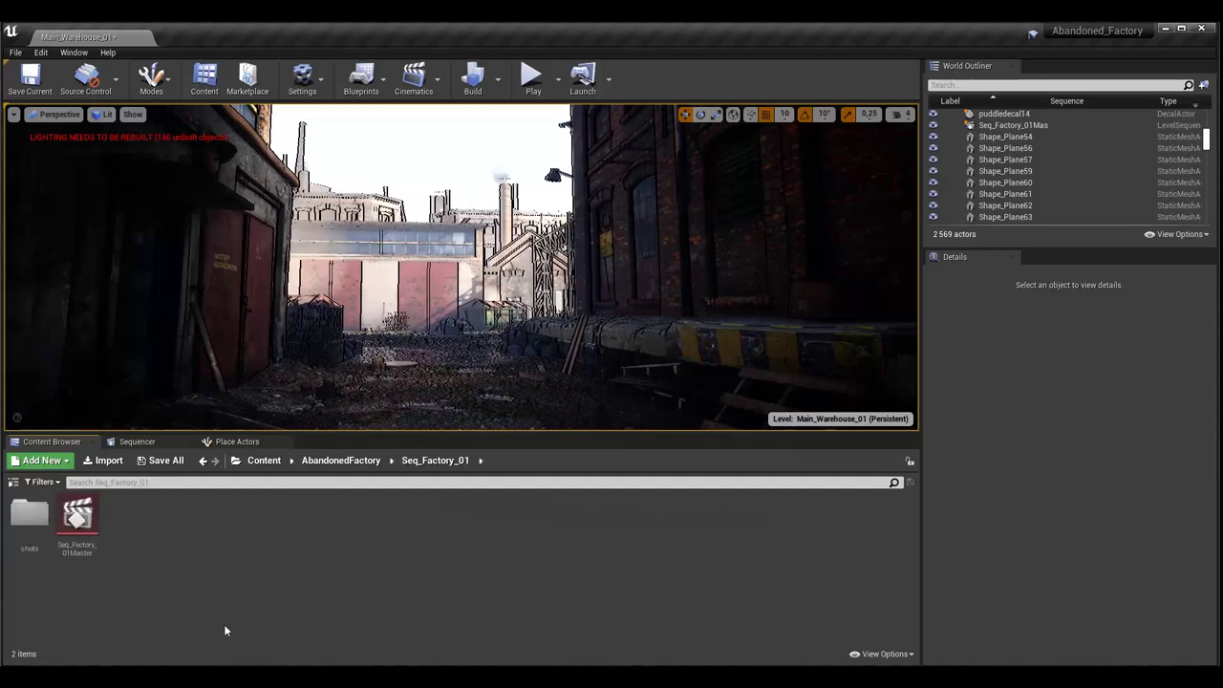
left_click(81, 520)
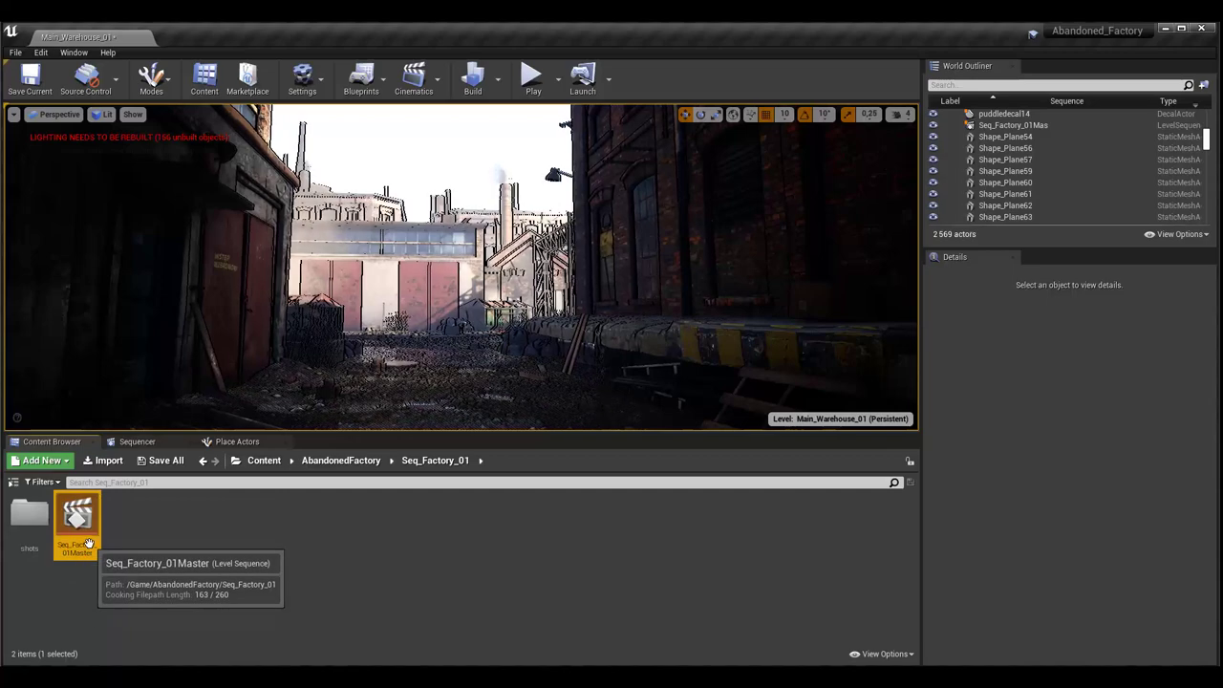
double_click(29, 520)
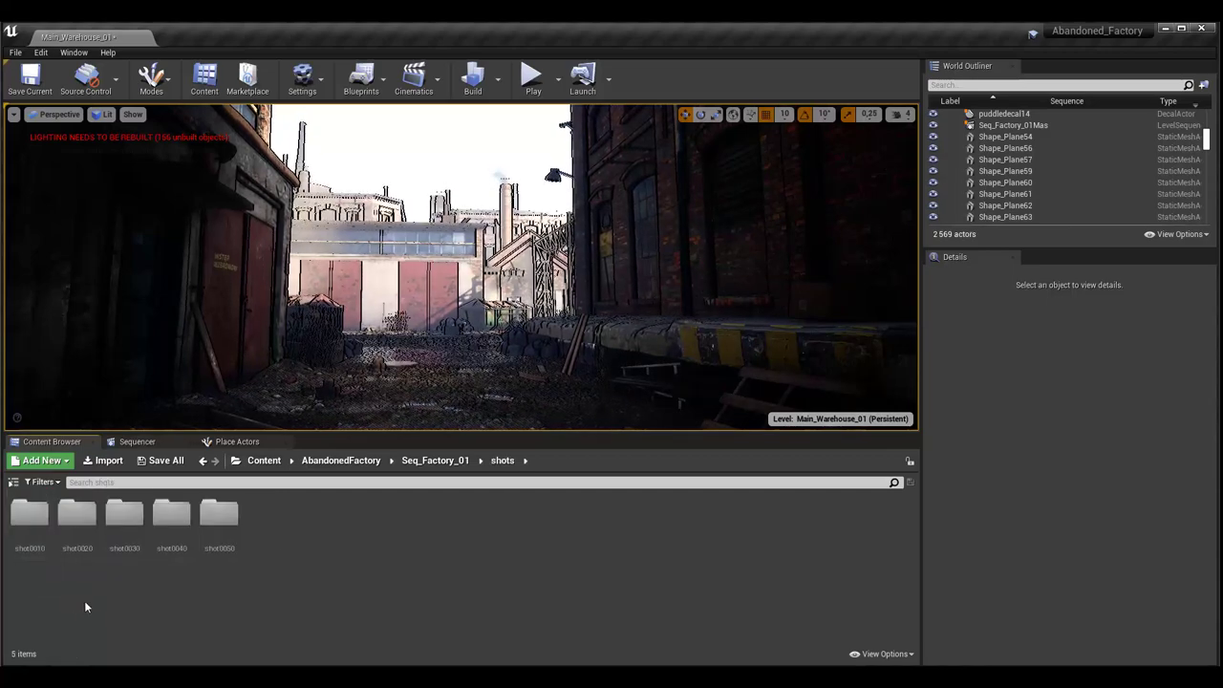
left_click(30, 517)
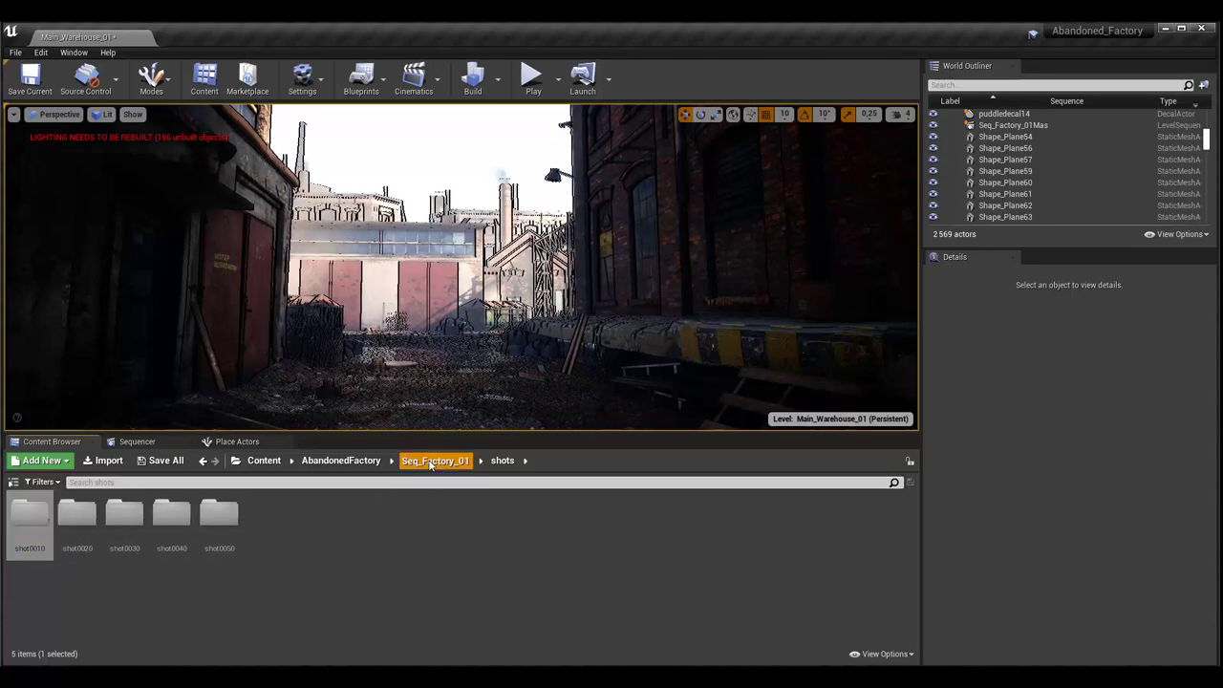
left_click(428, 461)
left_click(79, 530)
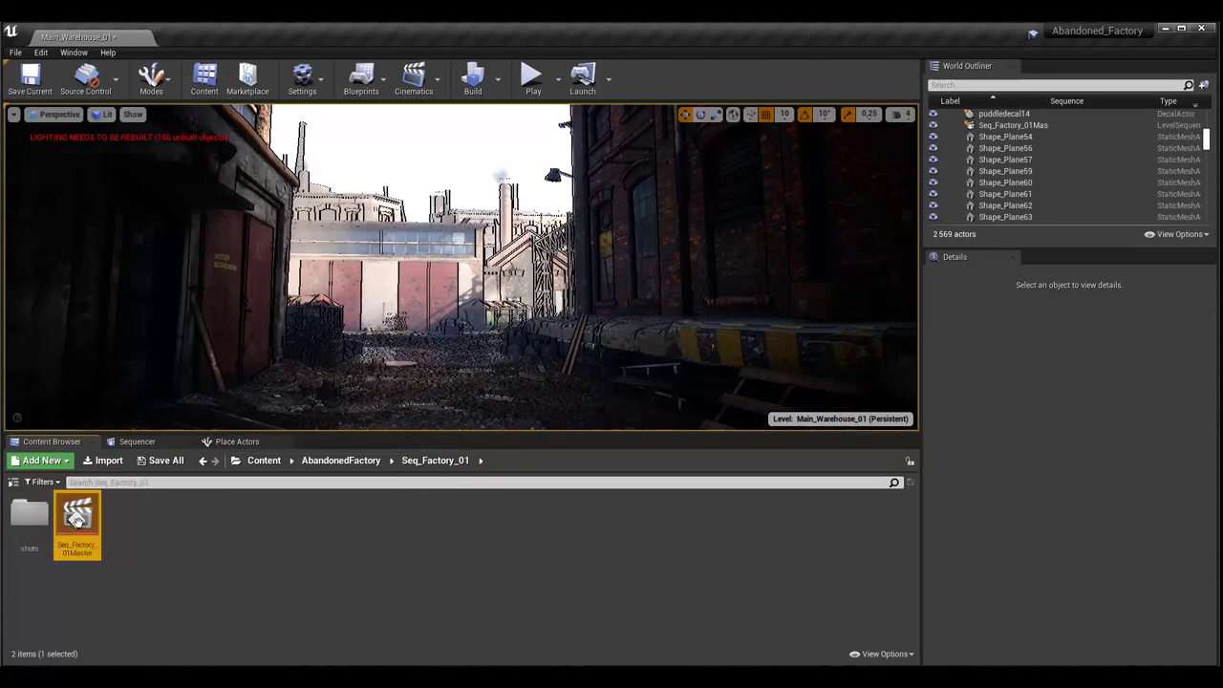
double_click(78, 524)
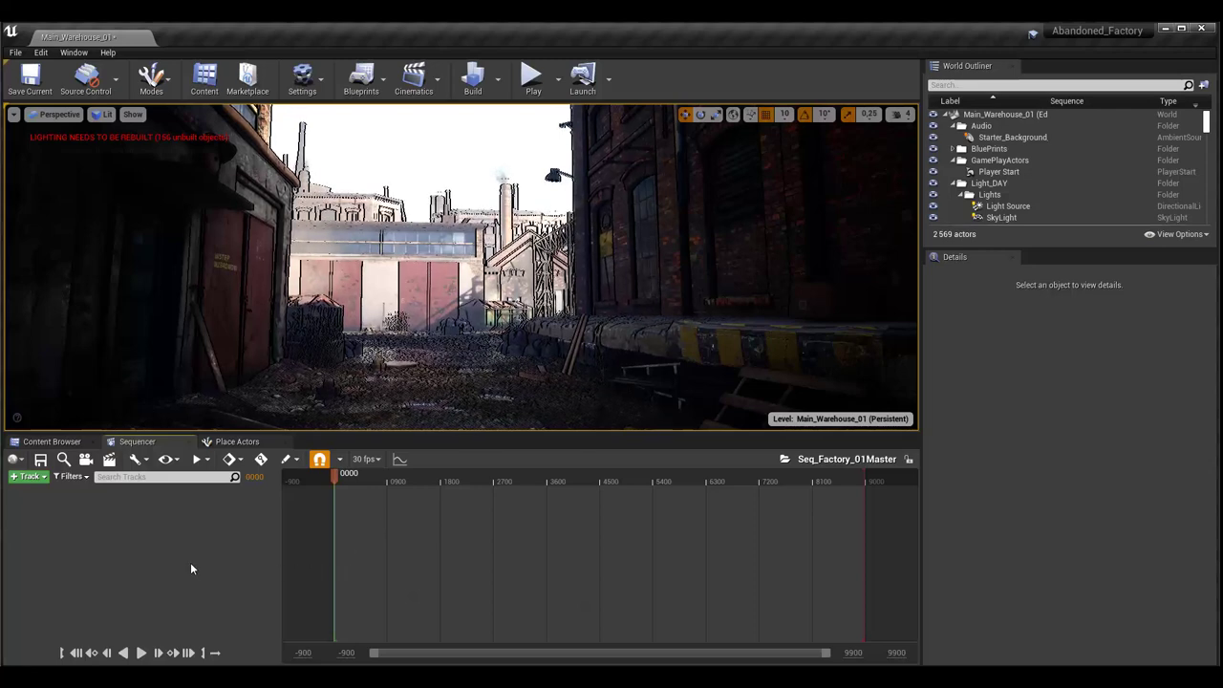
- Navigate to shots > shot0010 and open the shot0010_001 sequence
left_click(62, 460)
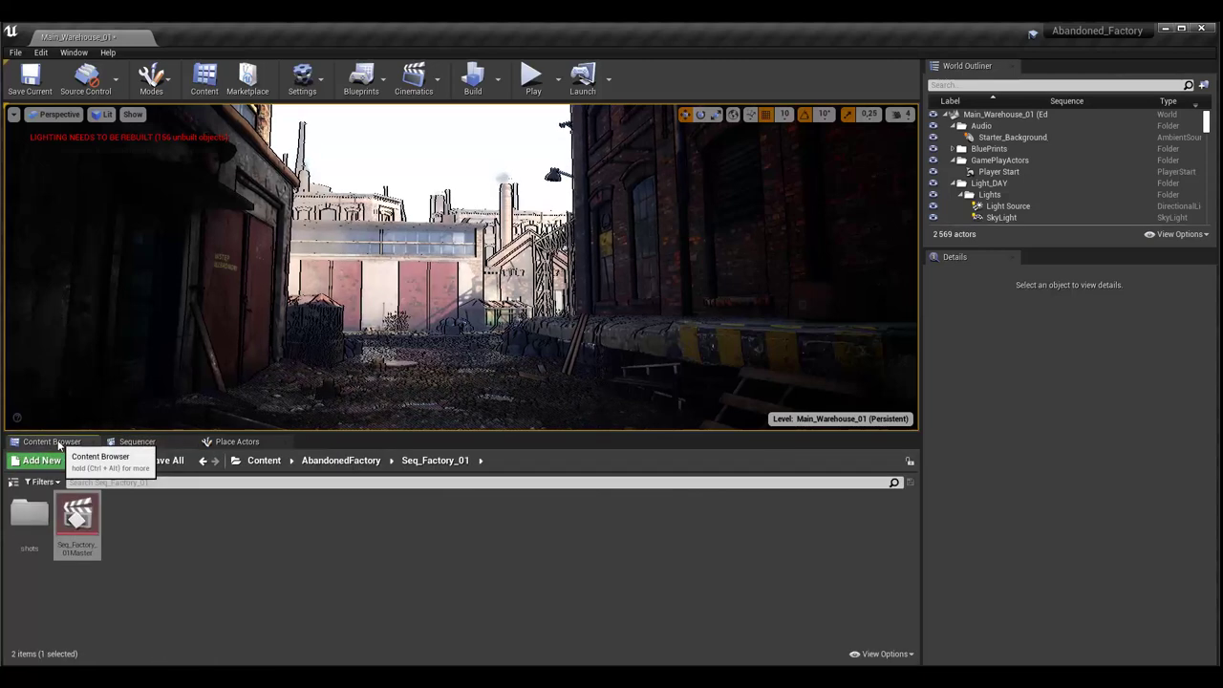
double_click(32, 516)
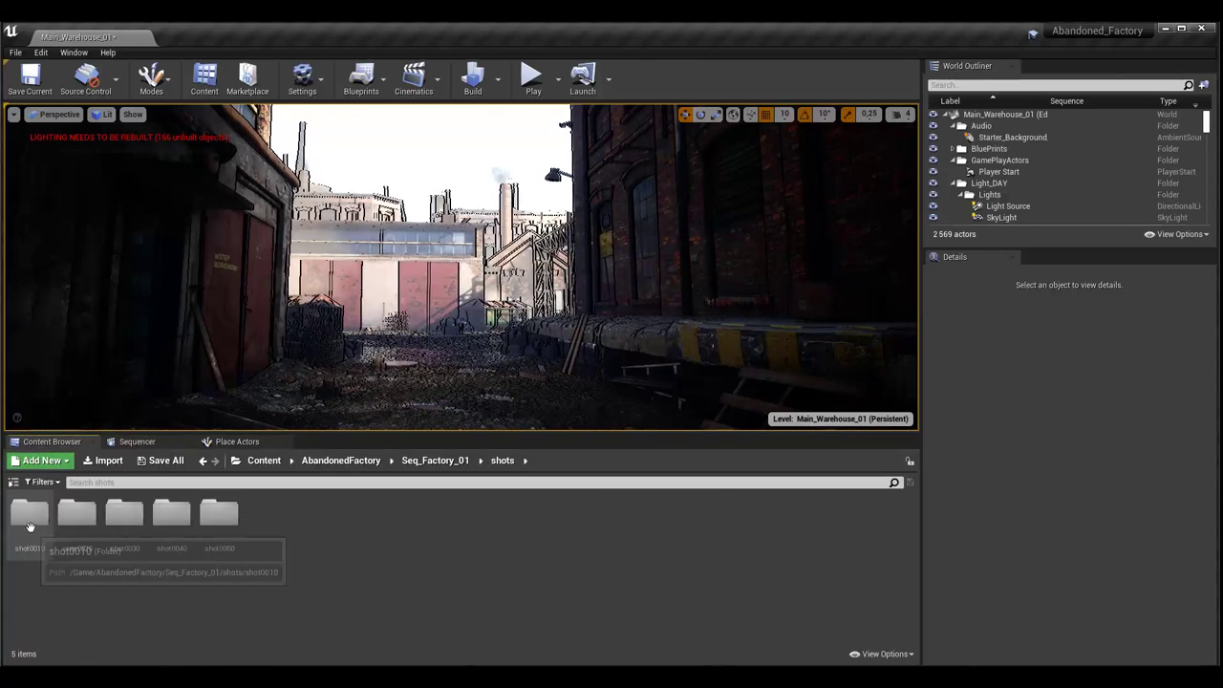
left_click(31, 541)
double_click(35, 519)
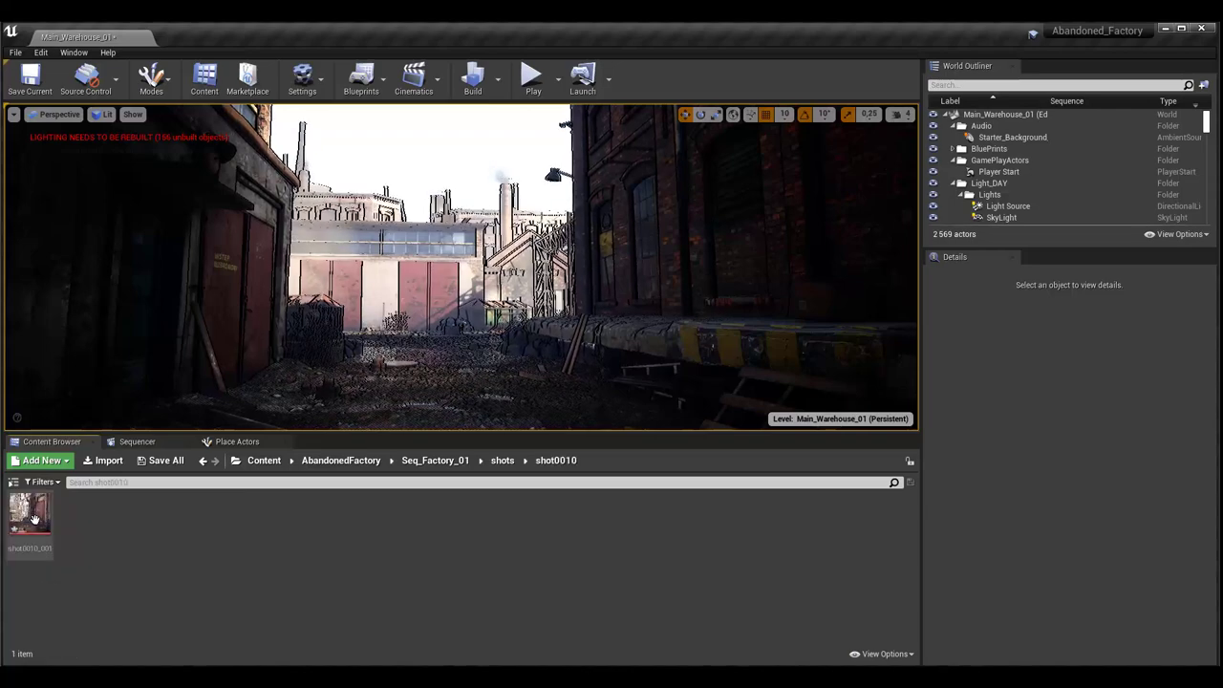
double_click(38, 524)
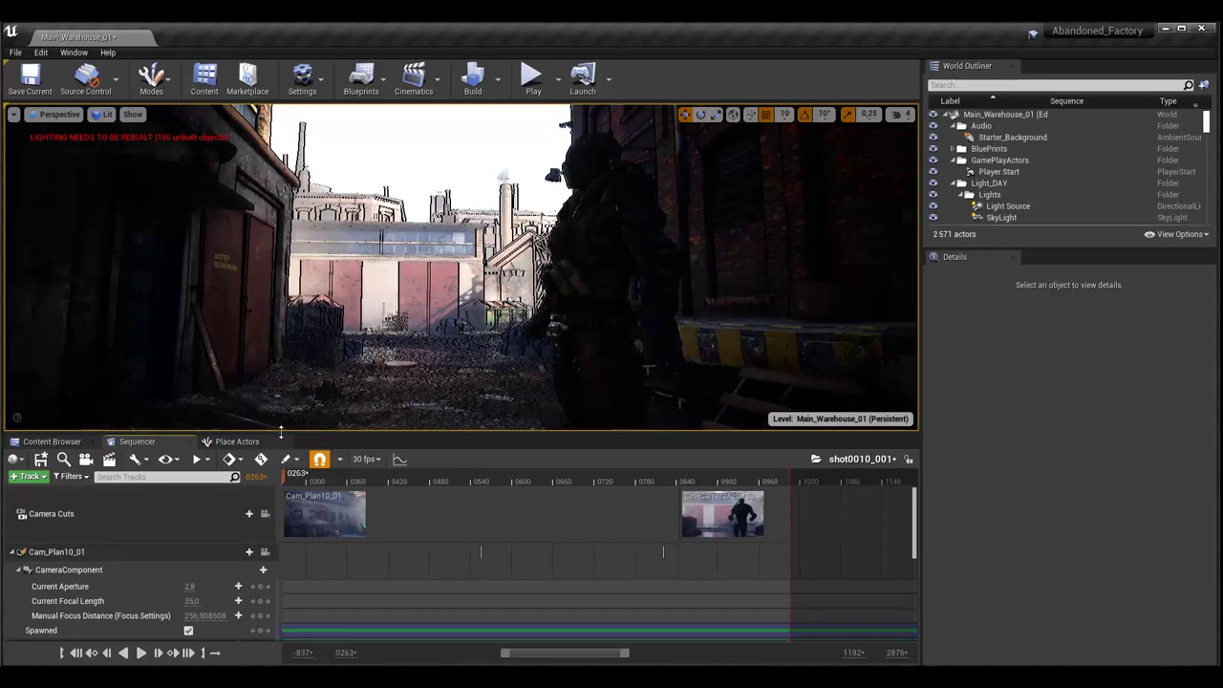
- Enlarge the Sequencer to inspect shot0010's tracks, collapse CameraComponent, then restore viewport space
left_click_drag(279, 432, 275, 370)
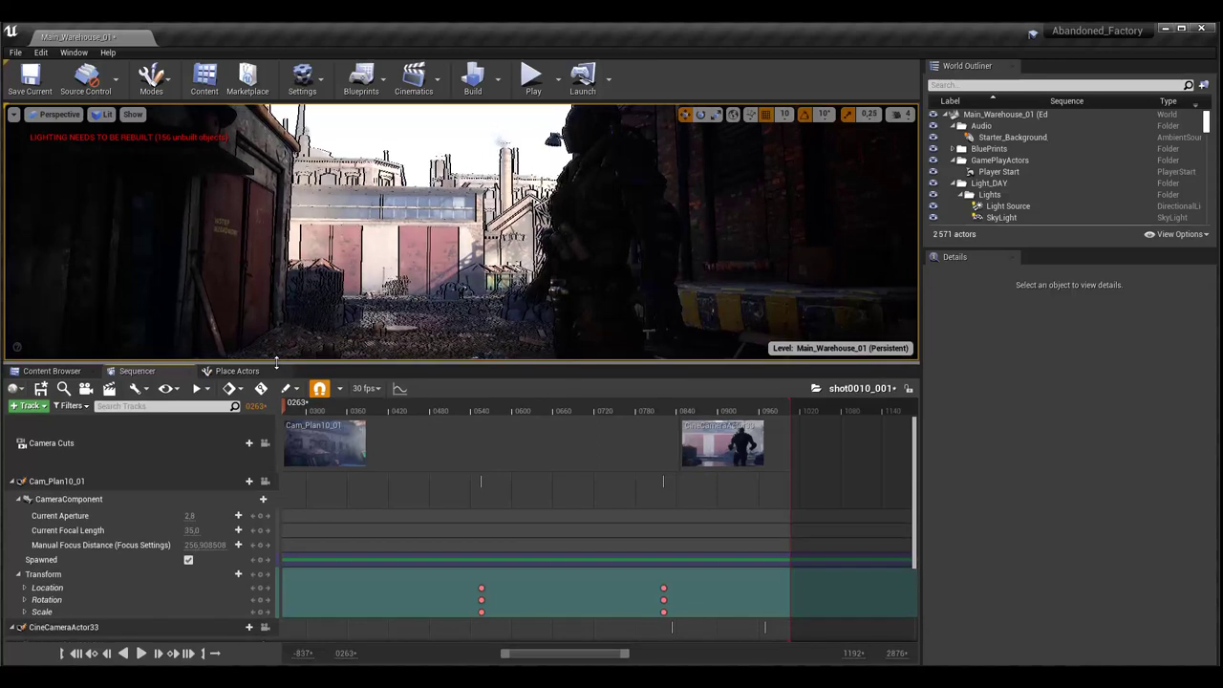
left_click(17, 507)
scroll(65, 623, "down", 1)
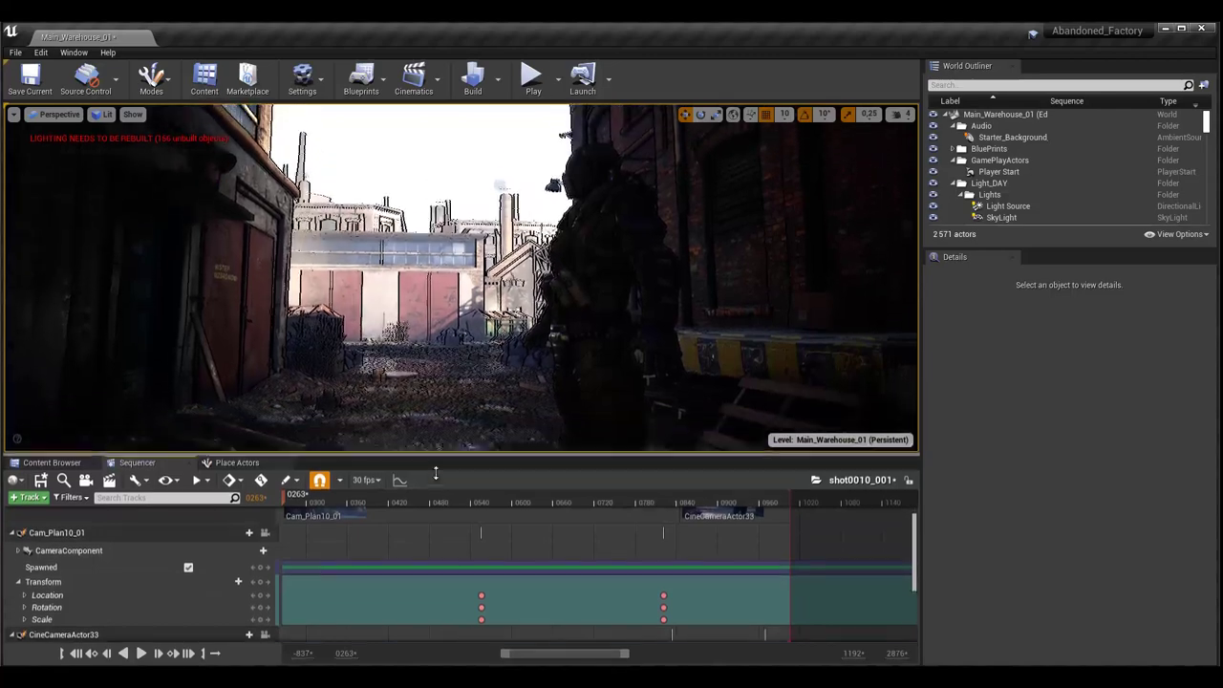
left_click_drag(444, 386, 444, 475)
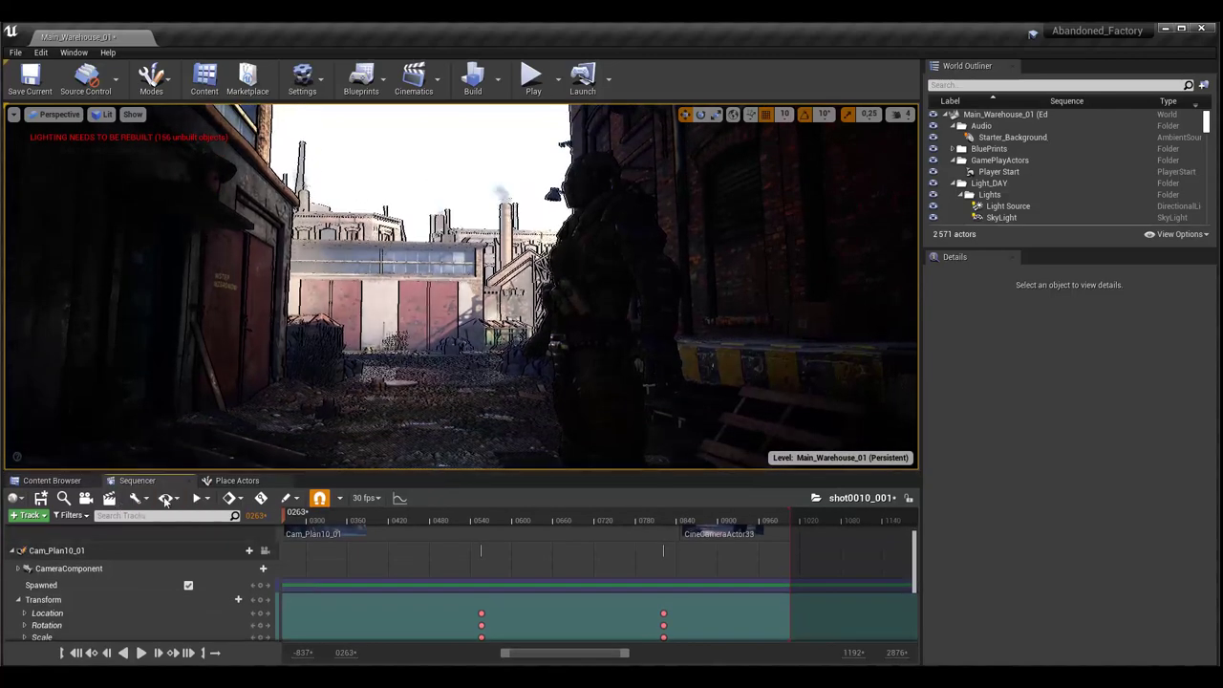
- Go to shots > shot0020 in the Content Browser and open shot0020_001
left_click(246, 482)
left_click(137, 480)
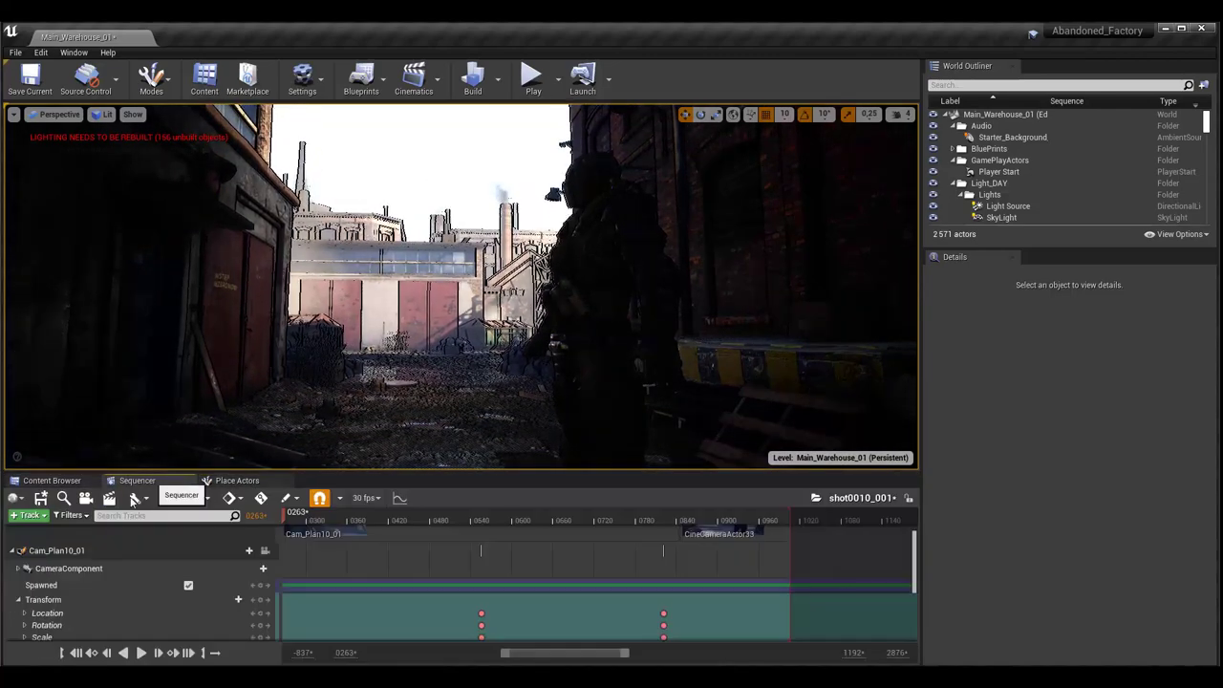
left_click(55, 481)
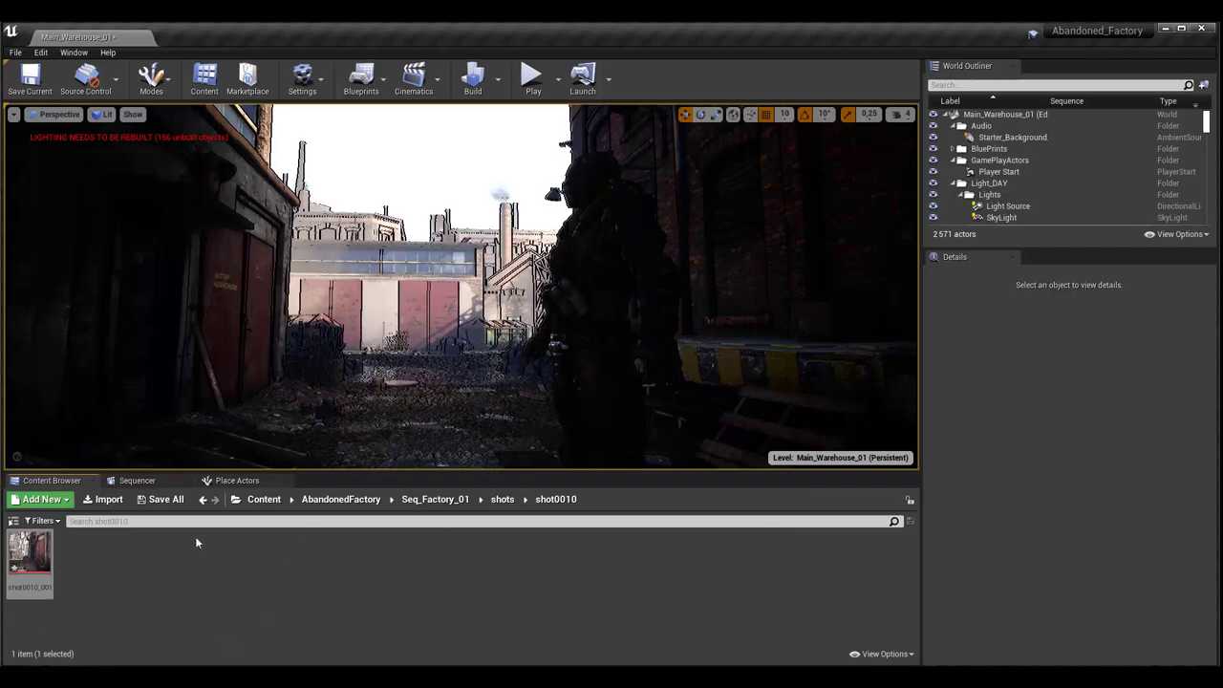
left_click(502, 498)
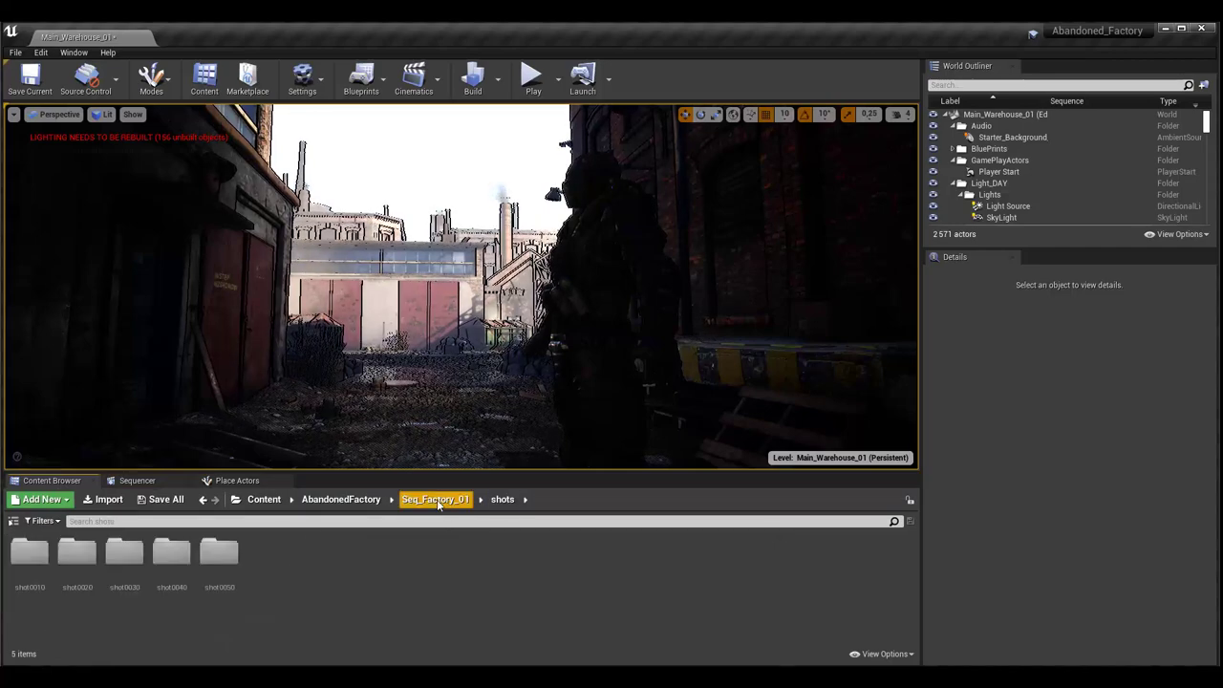
double_click(87, 558)
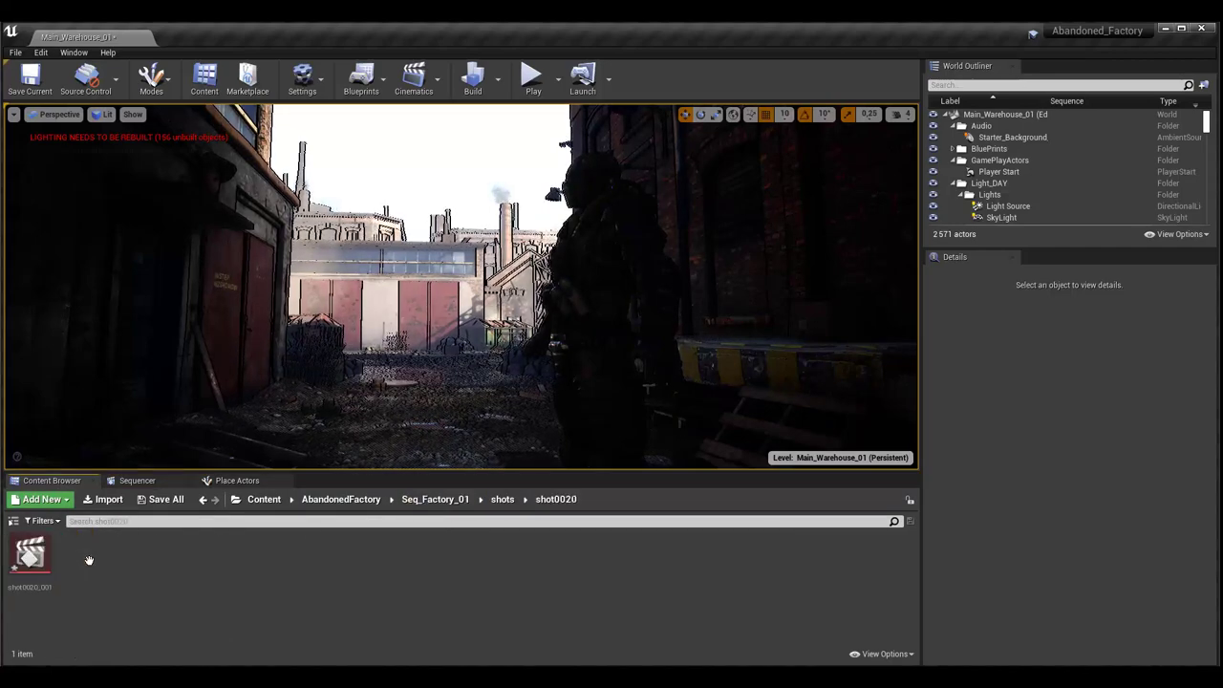
double_click(29, 556)
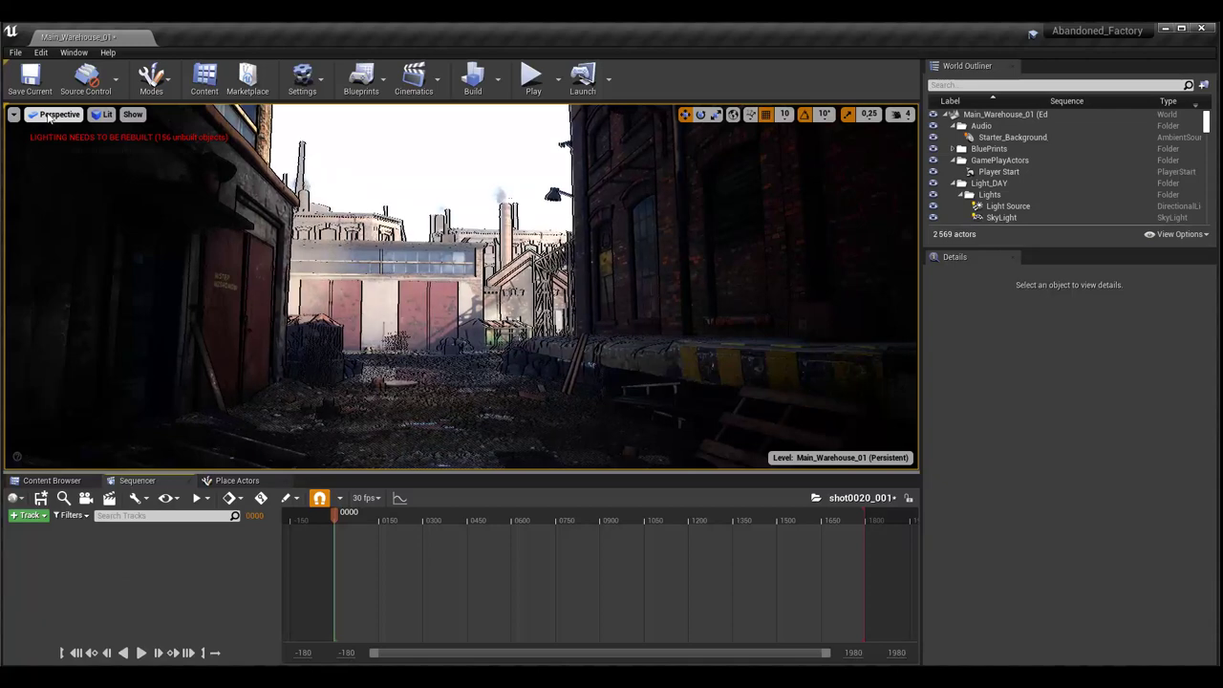
- Switch the viewport layout to Two Panes side by side
left_click(15, 115)
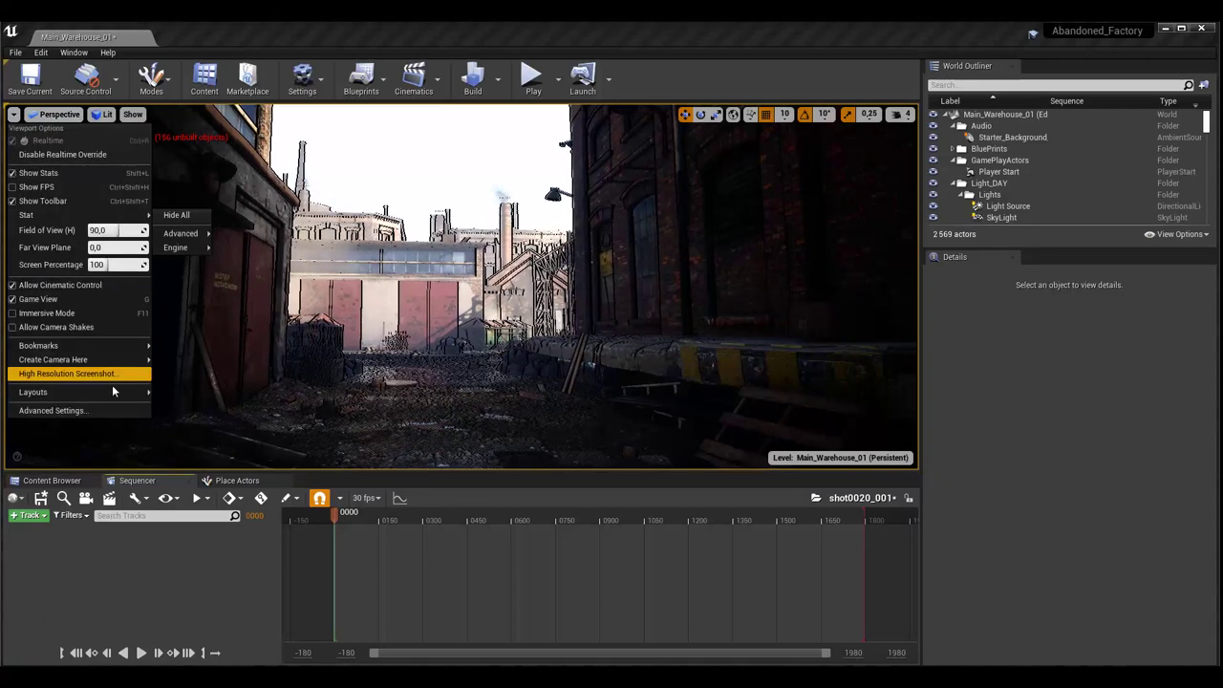
mouse_move(112, 391)
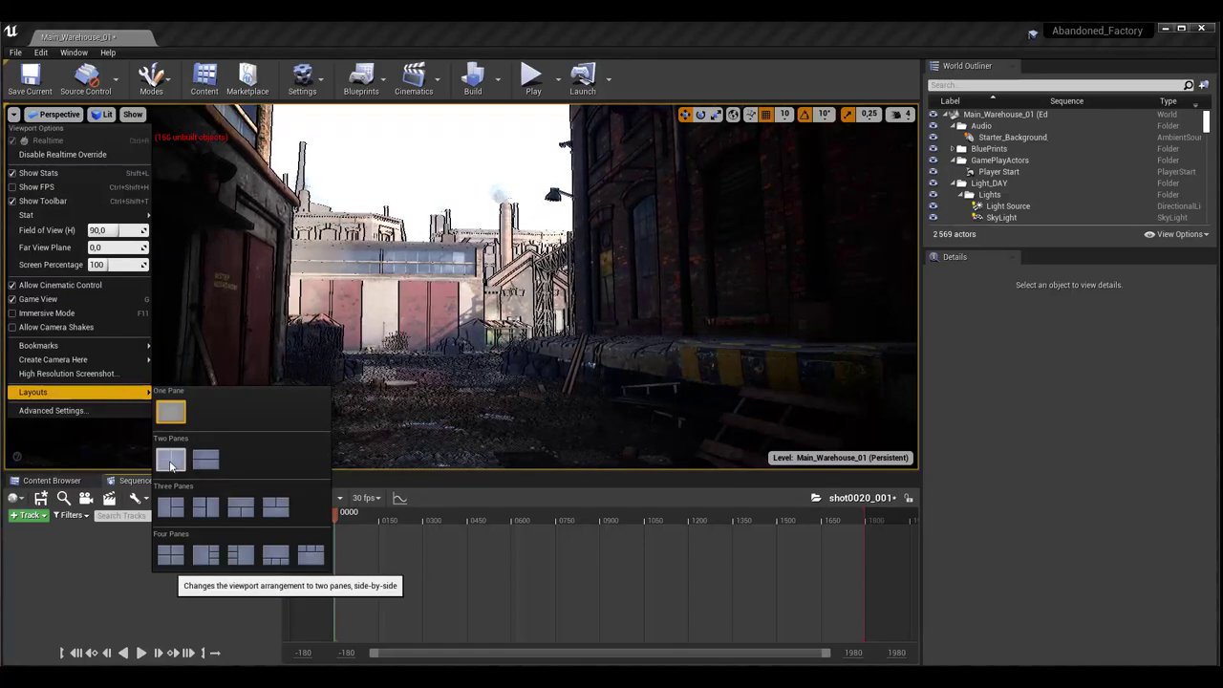
left_click(171, 462)
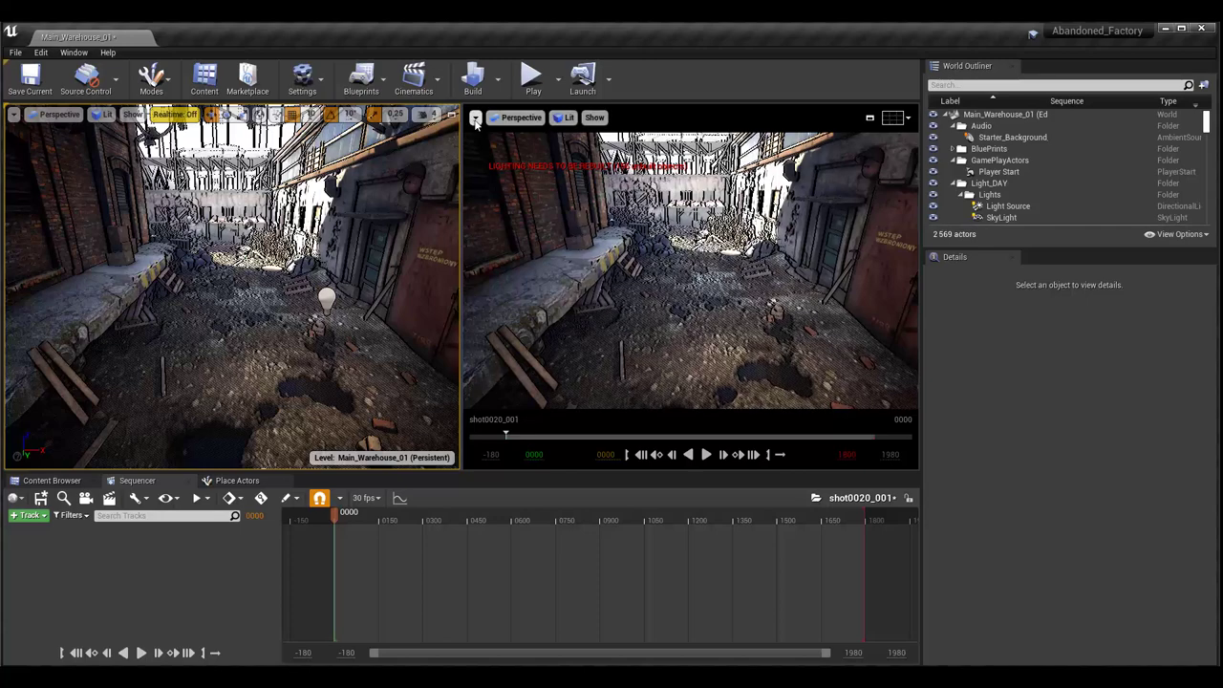
- Check the right viewport's view types, then adjust the splitter between the two viewports
left_click(519, 118)
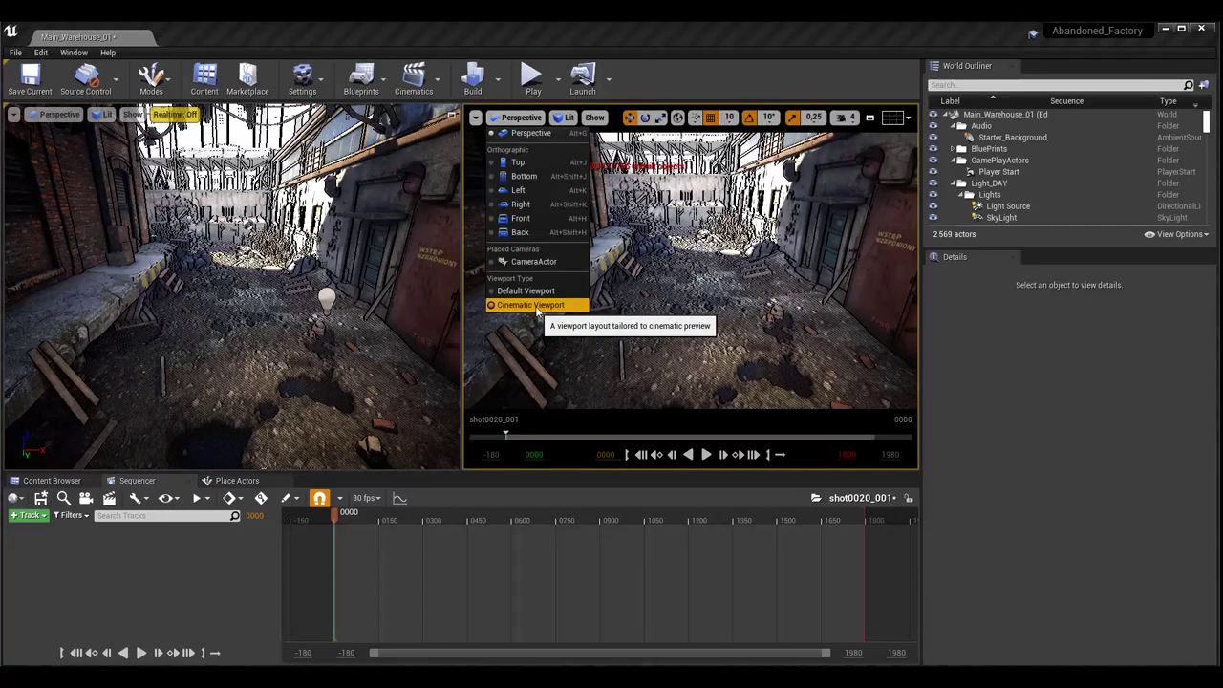
left_click(694, 75)
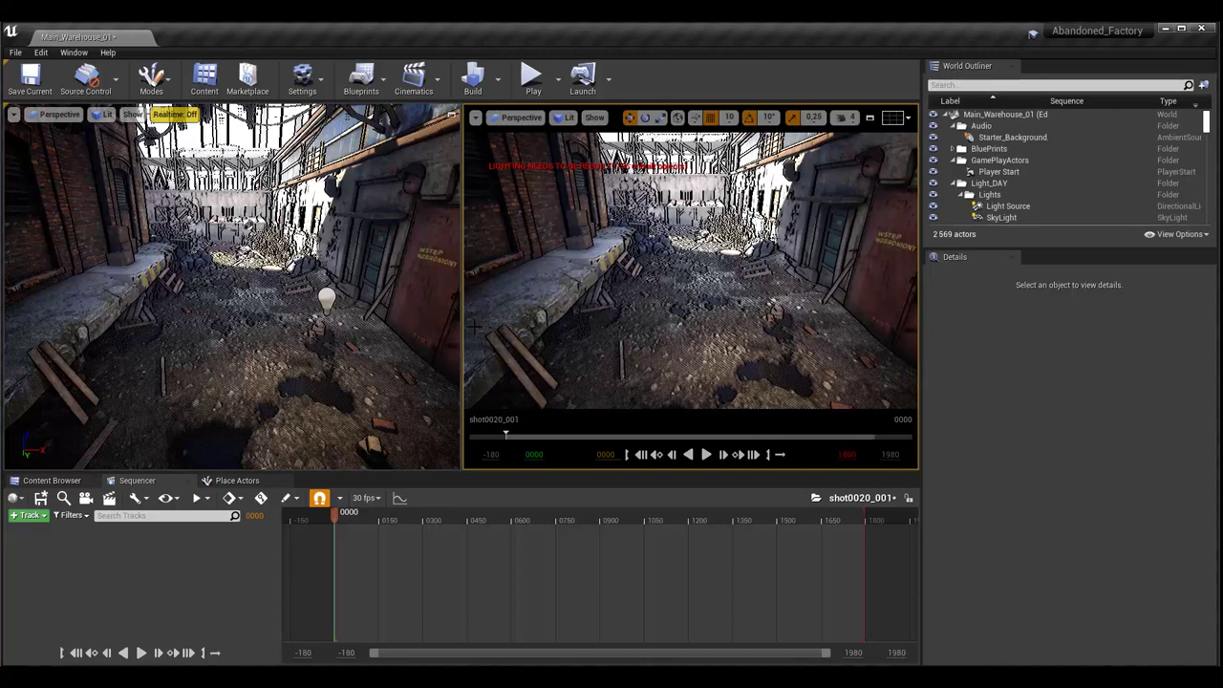
left_click_drag(462, 331, 398, 323)
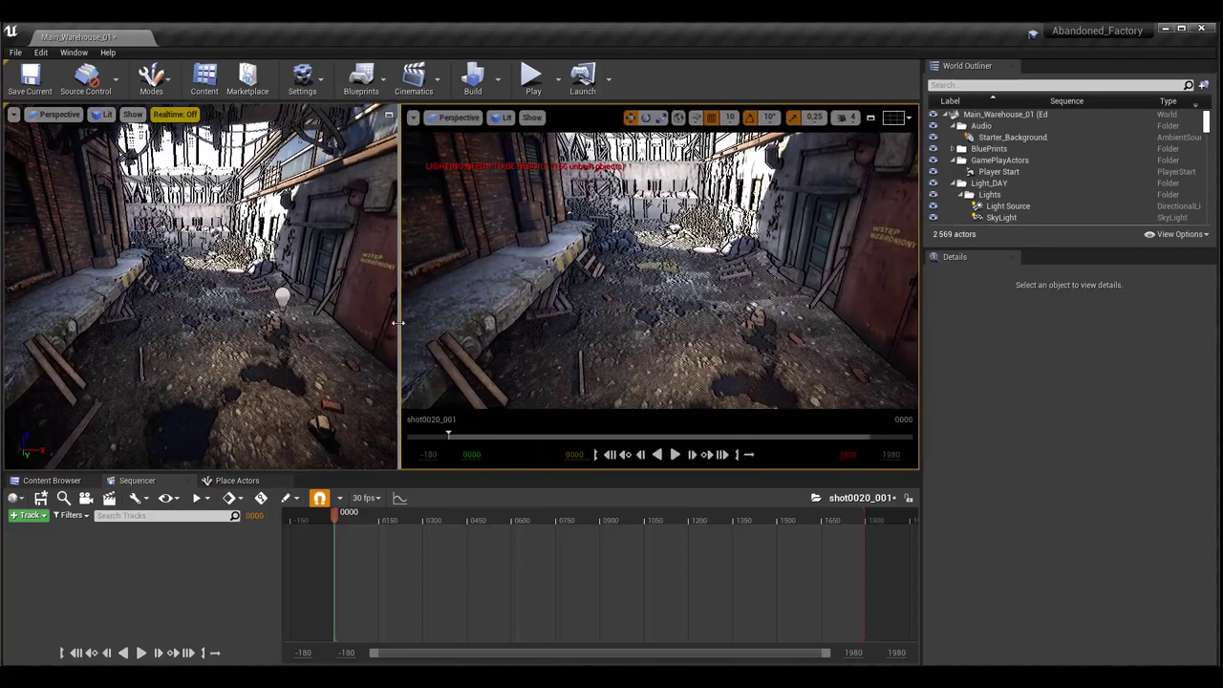
left_click_drag(397, 324, 409, 324)
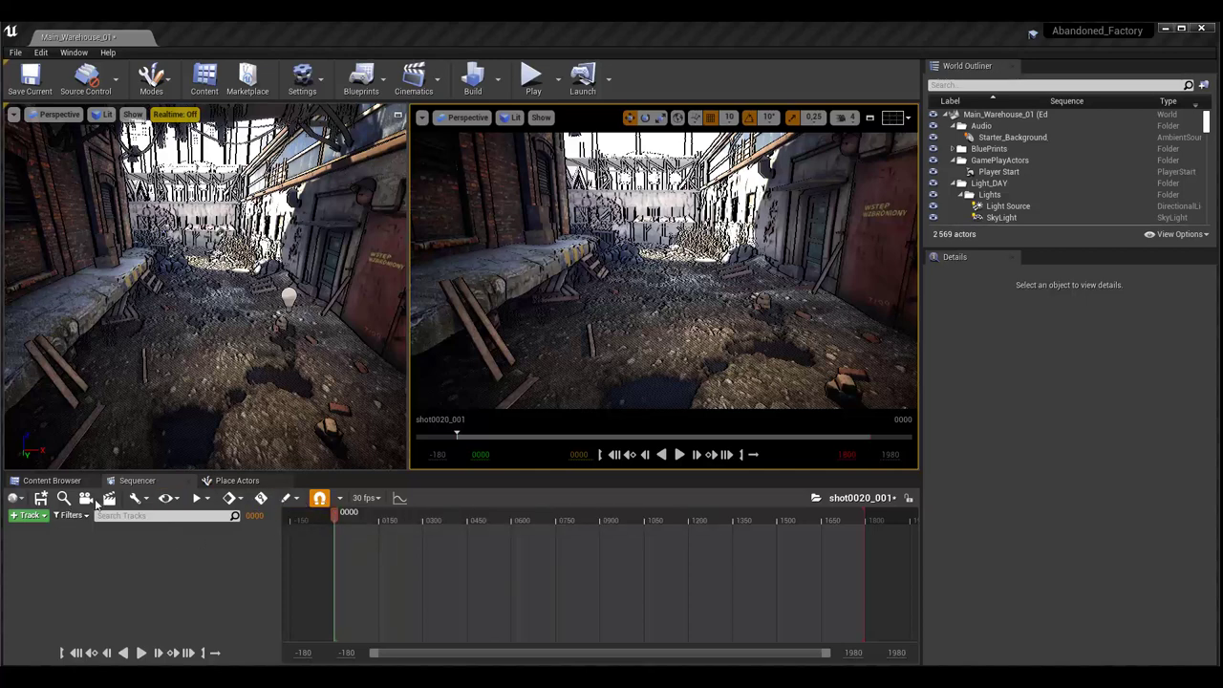
- Create CineCameraActor21 in shot0020_001, enlarge the Sequencer and select the Camera Cuts track
left_click(85, 498)
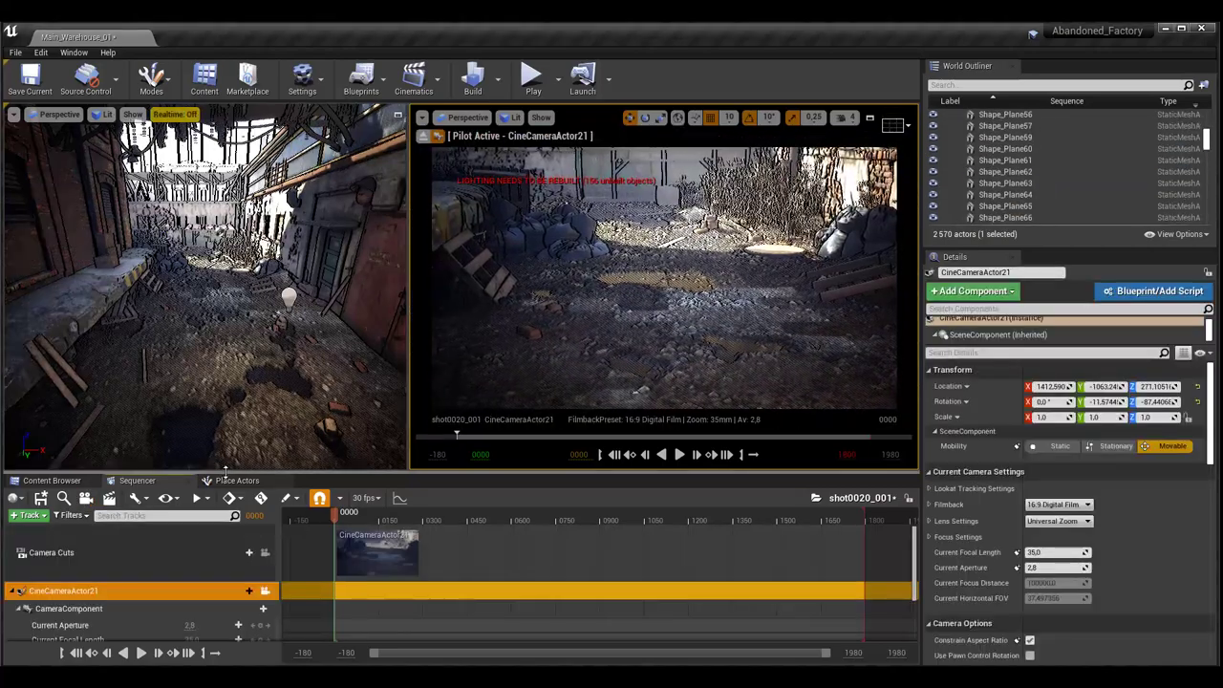
left_click_drag(224, 470, 234, 414)
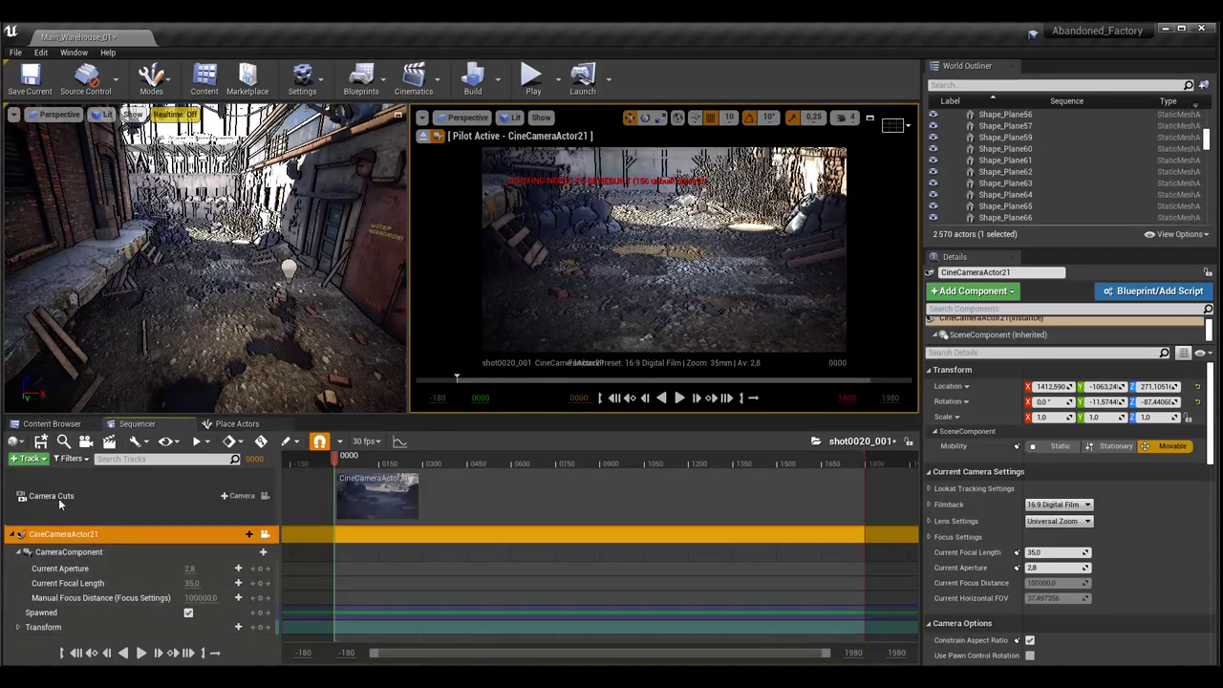
left_click(123, 494)
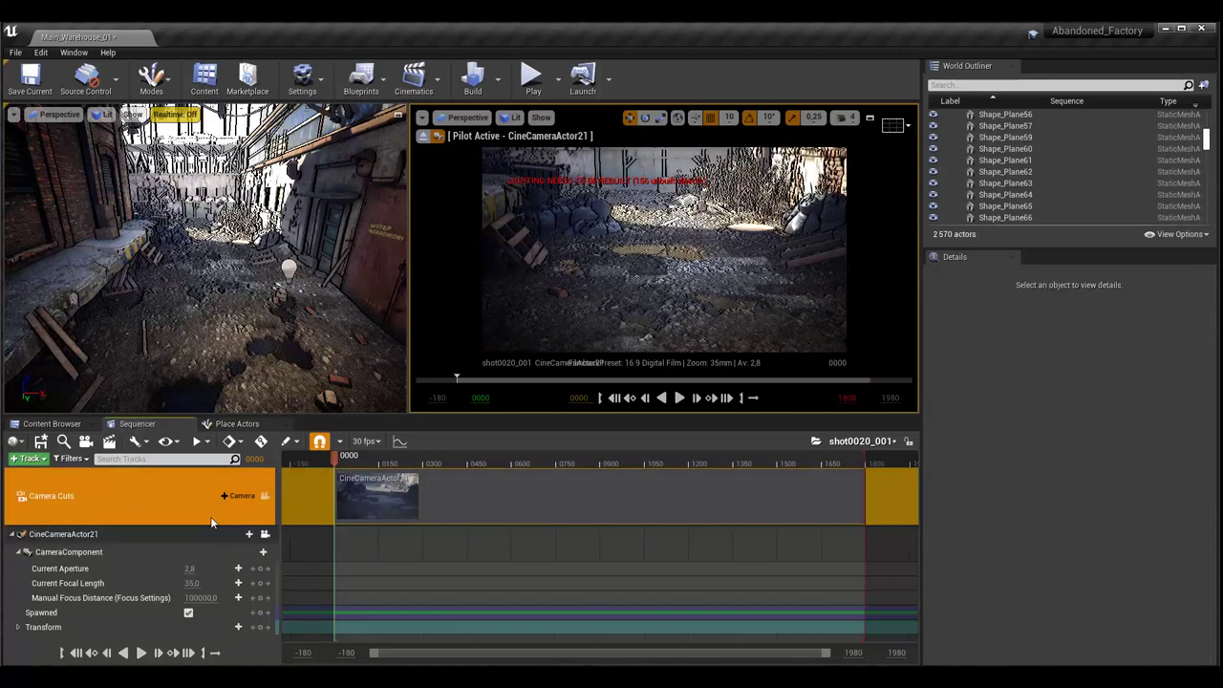
- Select the CineCameraActor21 track to show its 16:9 Digital Film, 35mm, 2.8 aperture settings
left_click(83, 532)
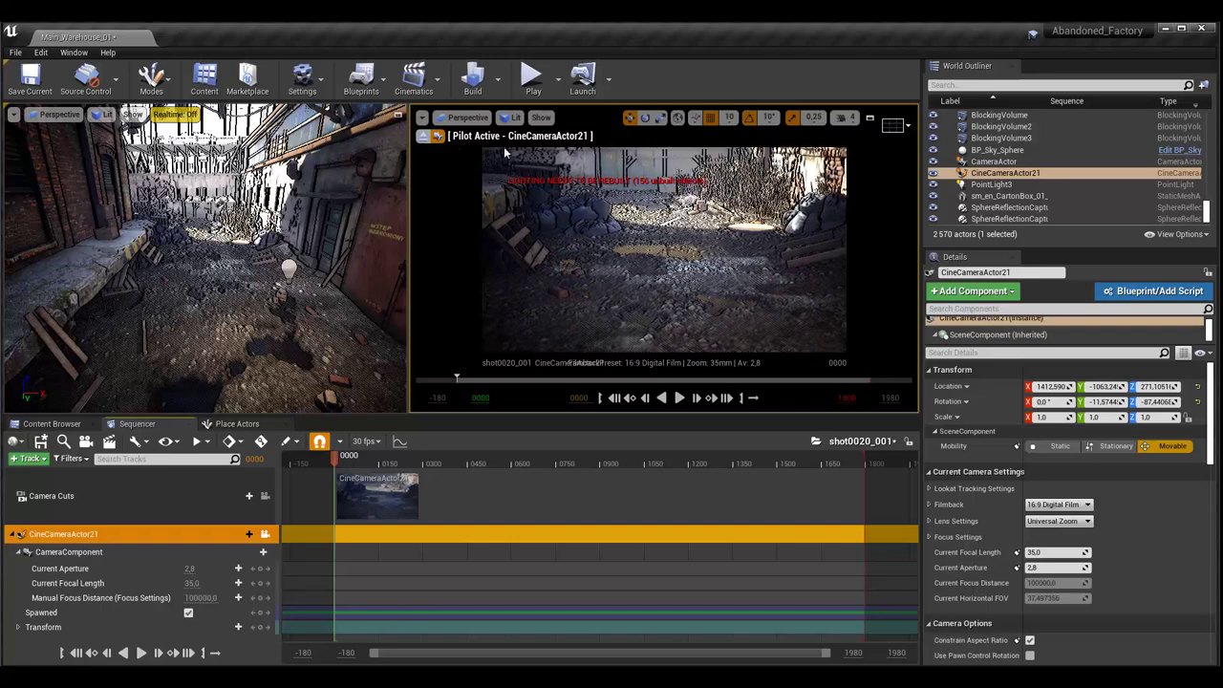
- Look through the piloted camera, then select CineCameraActor21 and frame it in the left viewport
right_click_drag(574, 149, 574, 149)
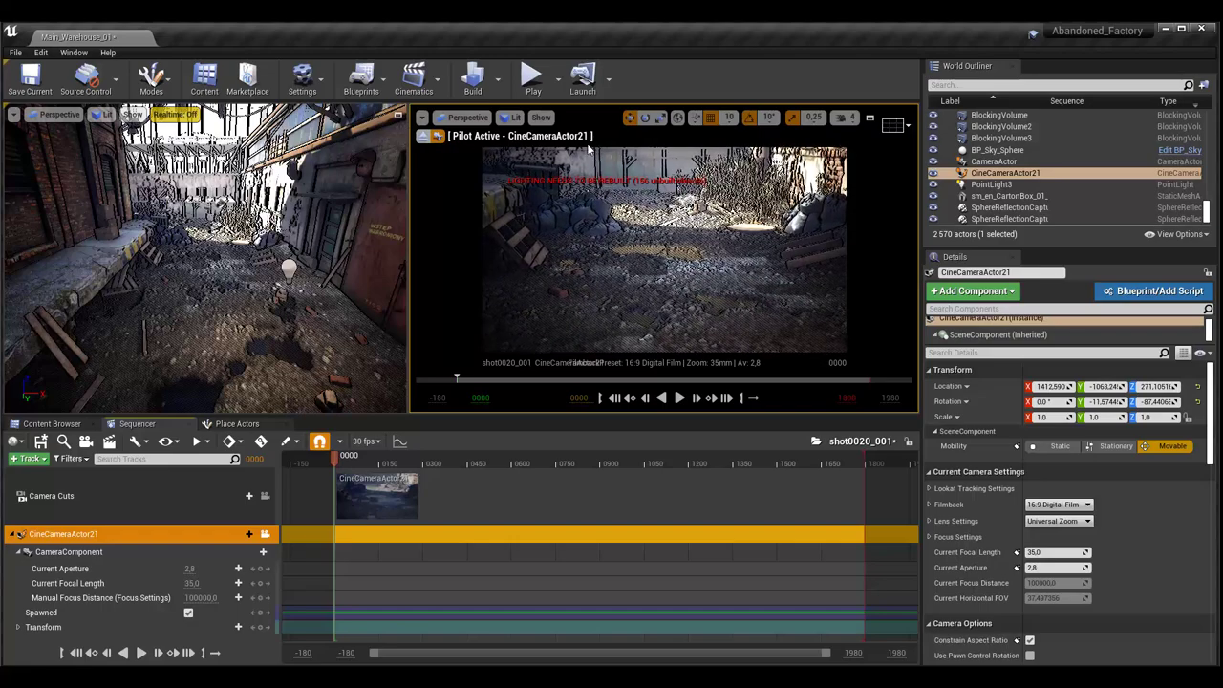
right_click_drag(584, 322, 584, 321)
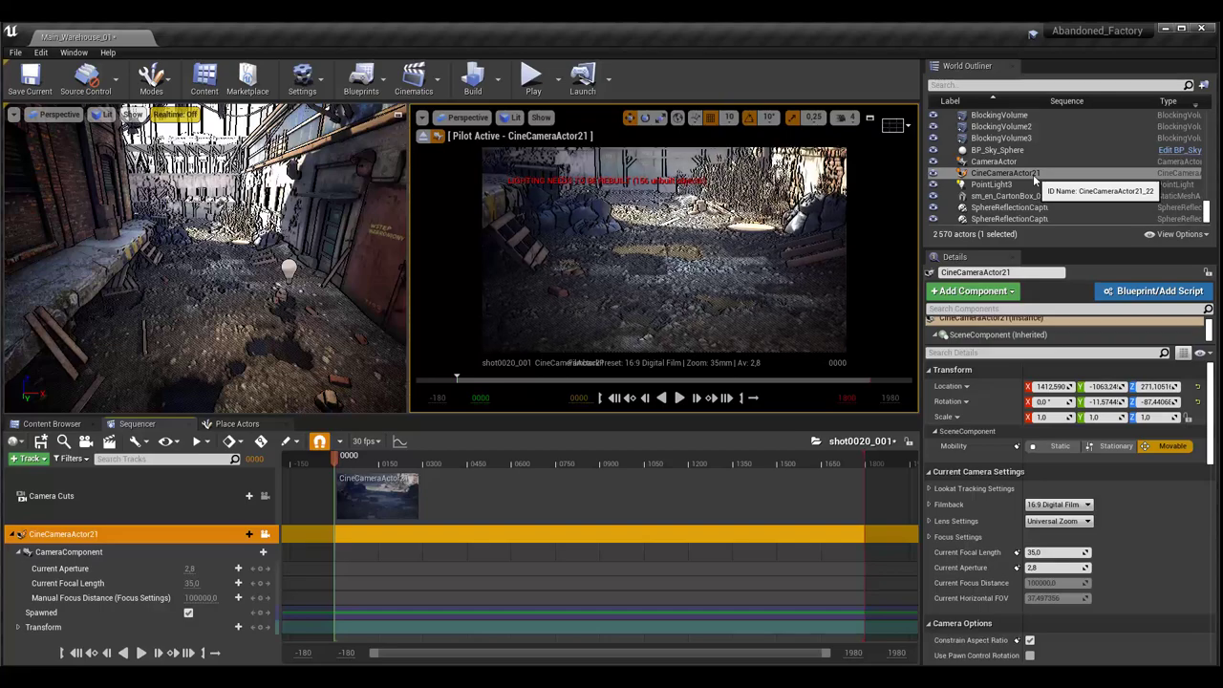
left_click(1005, 173)
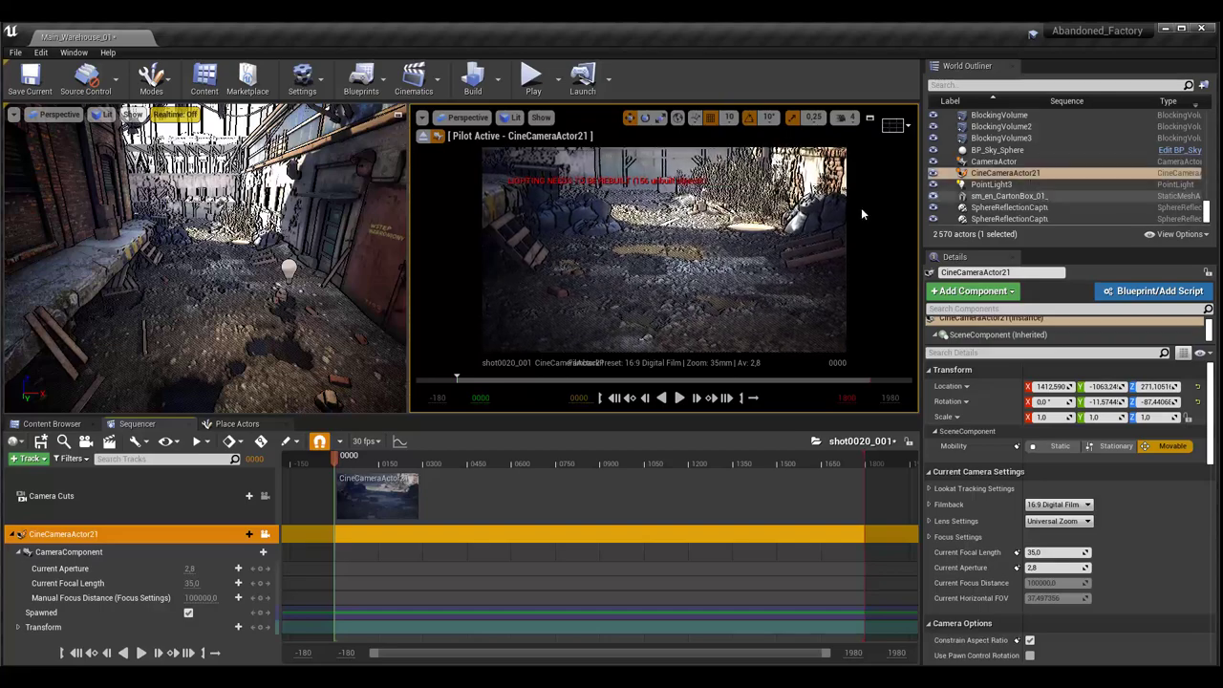
key("f")
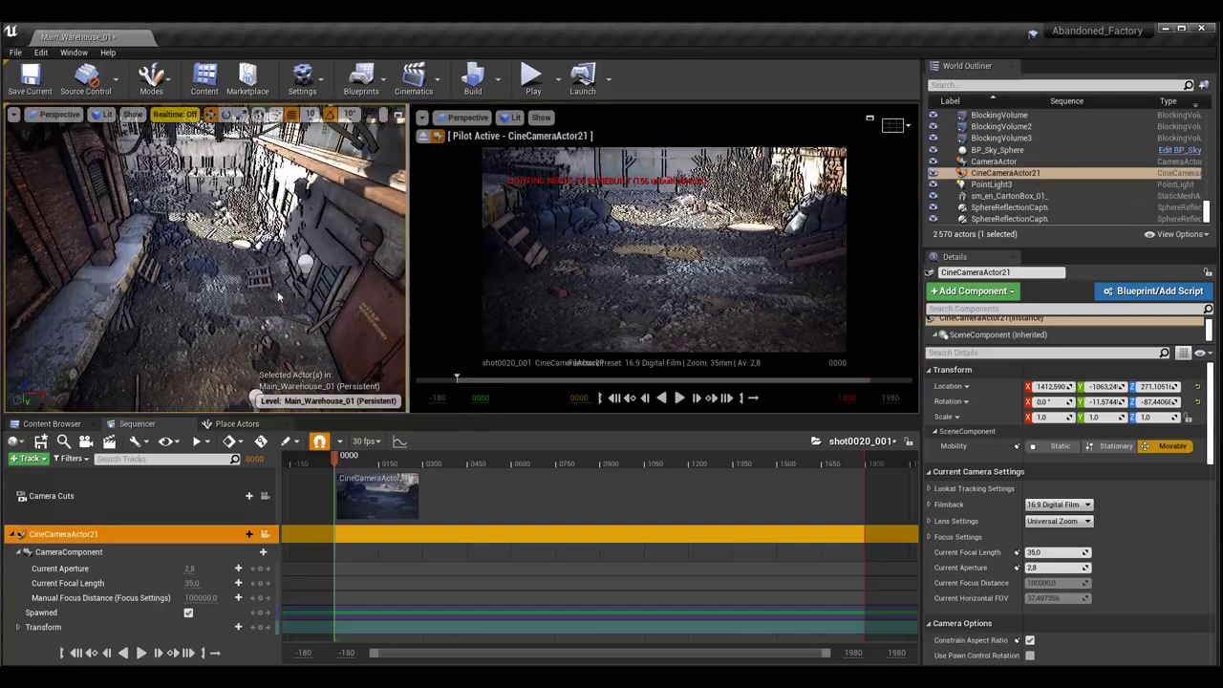
right_click_drag(231, 277, 231, 279)
scroll(231, 277, "down", 2)
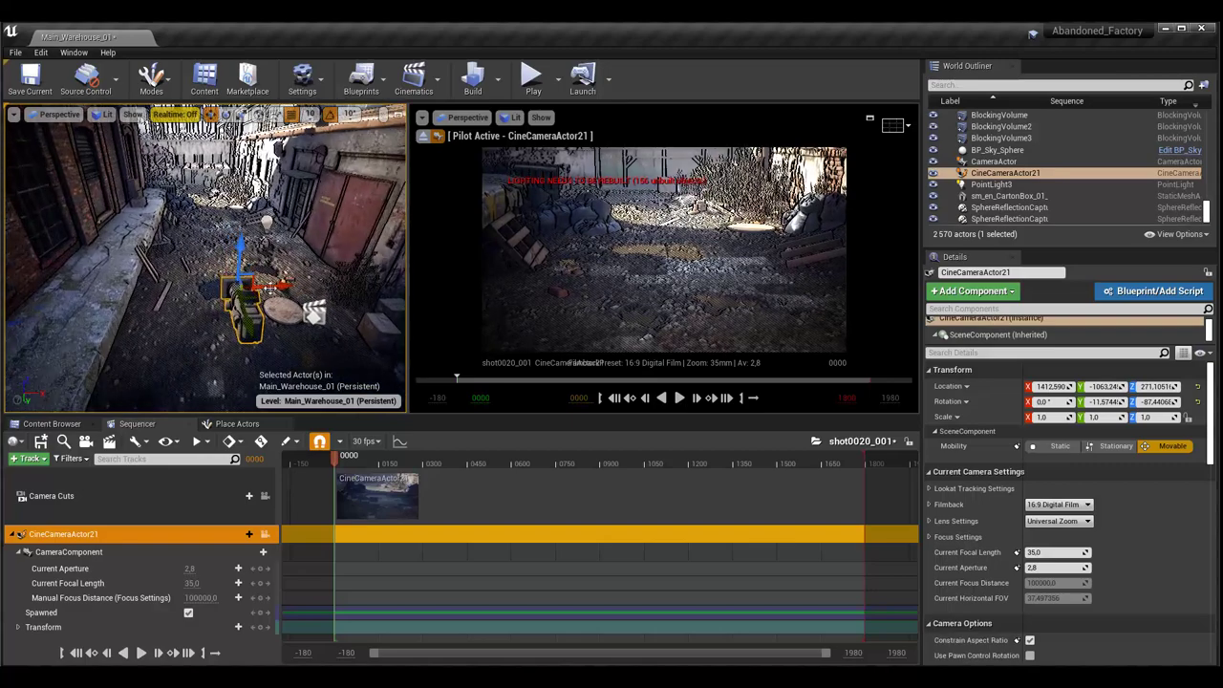
- Move CineCameraActor21 along X and Y toward the shuttered window
mouse_move(268, 286)
left_mouse_down()
mouse_move(301, 286)
mouse_move(277, 286)
left_mouse_up()
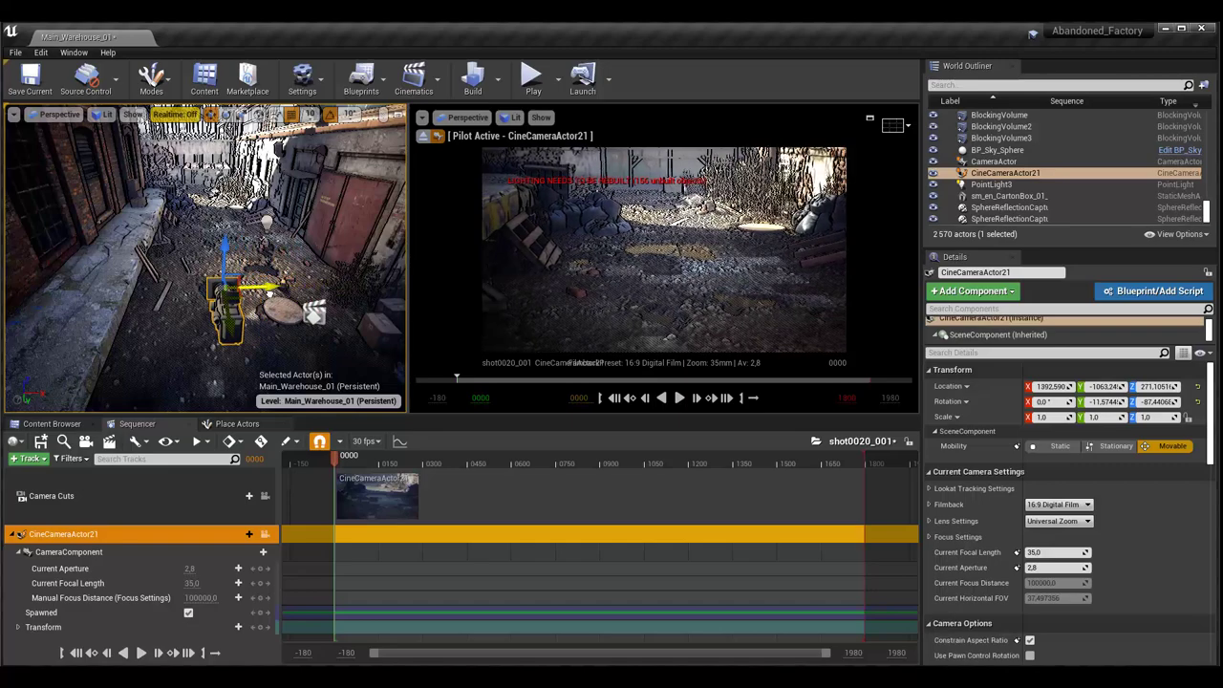
mouse_move(277, 286)
left_mouse_down()
mouse_move(210, 298)
mouse_move(279, 287)
mouse_move(327, 387)
left_mouse_up()
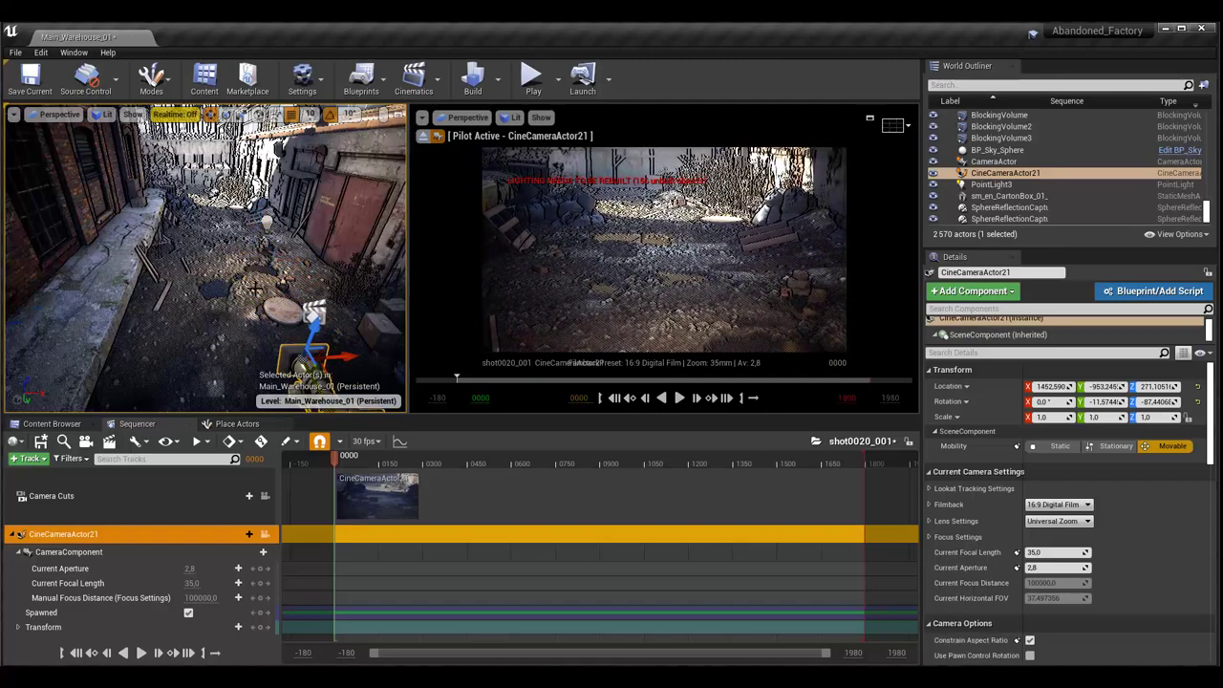
left_click_drag(327, 387, 331, 374, "alt")
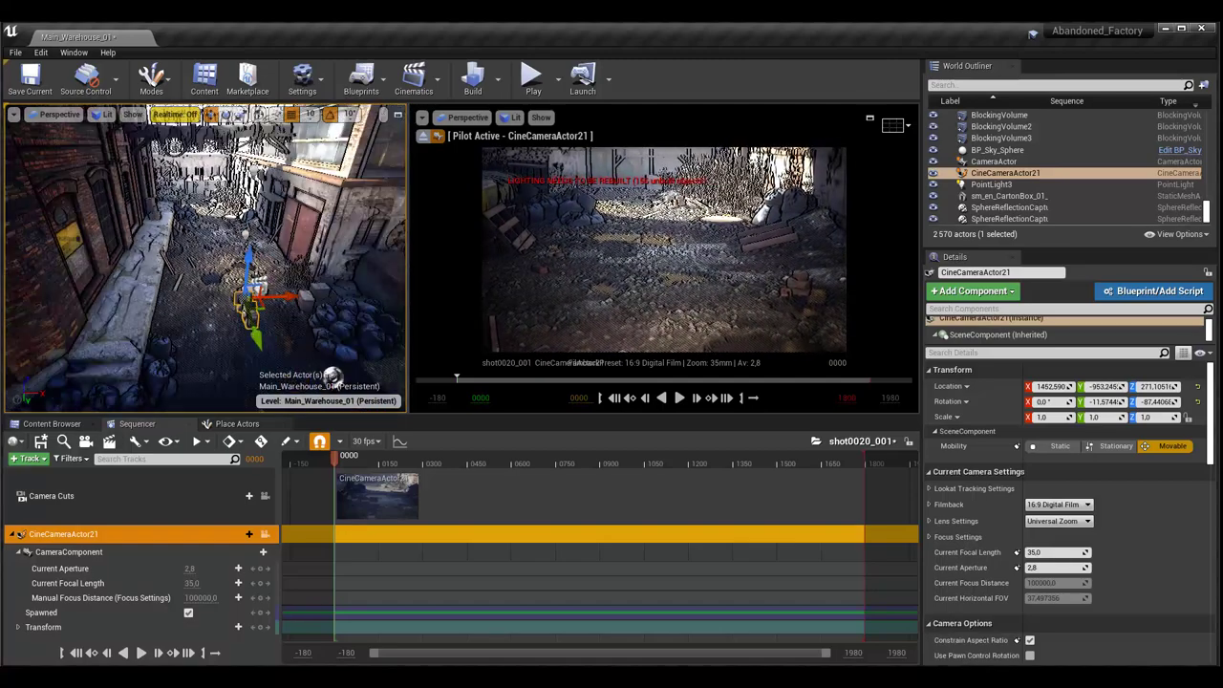
mouse_move(260, 346)
left_mouse_down()
mouse_move(225, 244)
mouse_move(259, 355)
left_mouse_up()
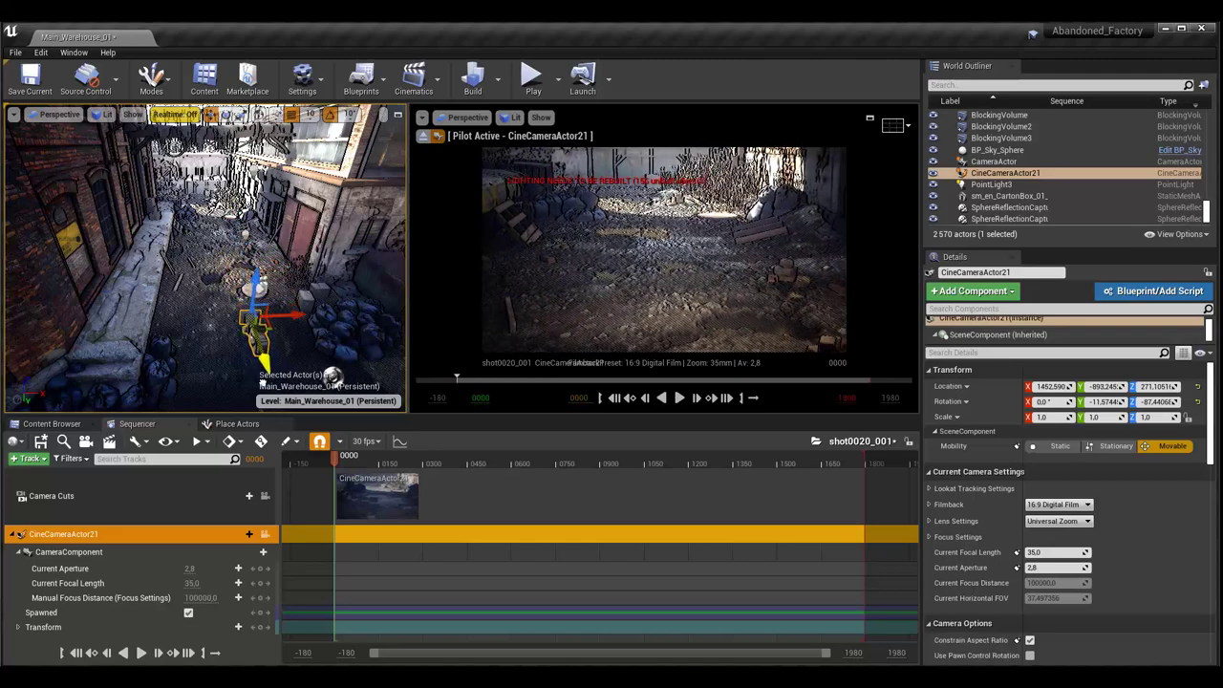
mouse_move(296, 323)
left_mouse_down()
mouse_move(396, 318)
mouse_move(383, 216)
left_mouse_up()
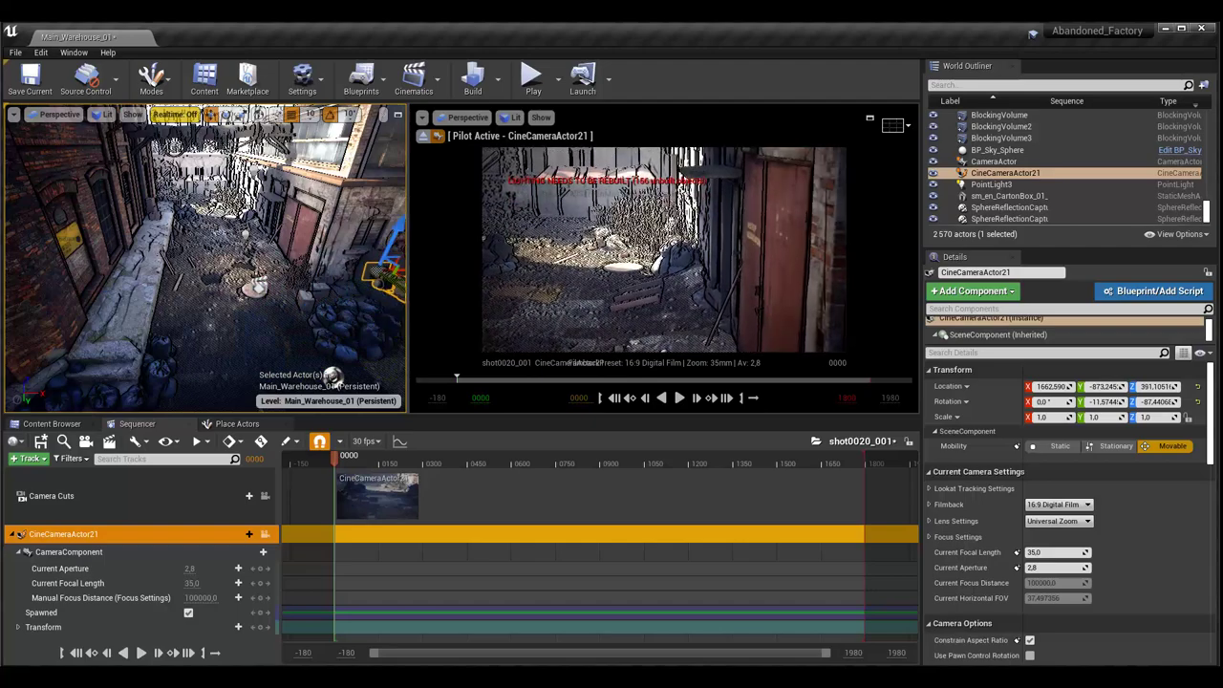
right_click_drag(307, 304, 308, 304)
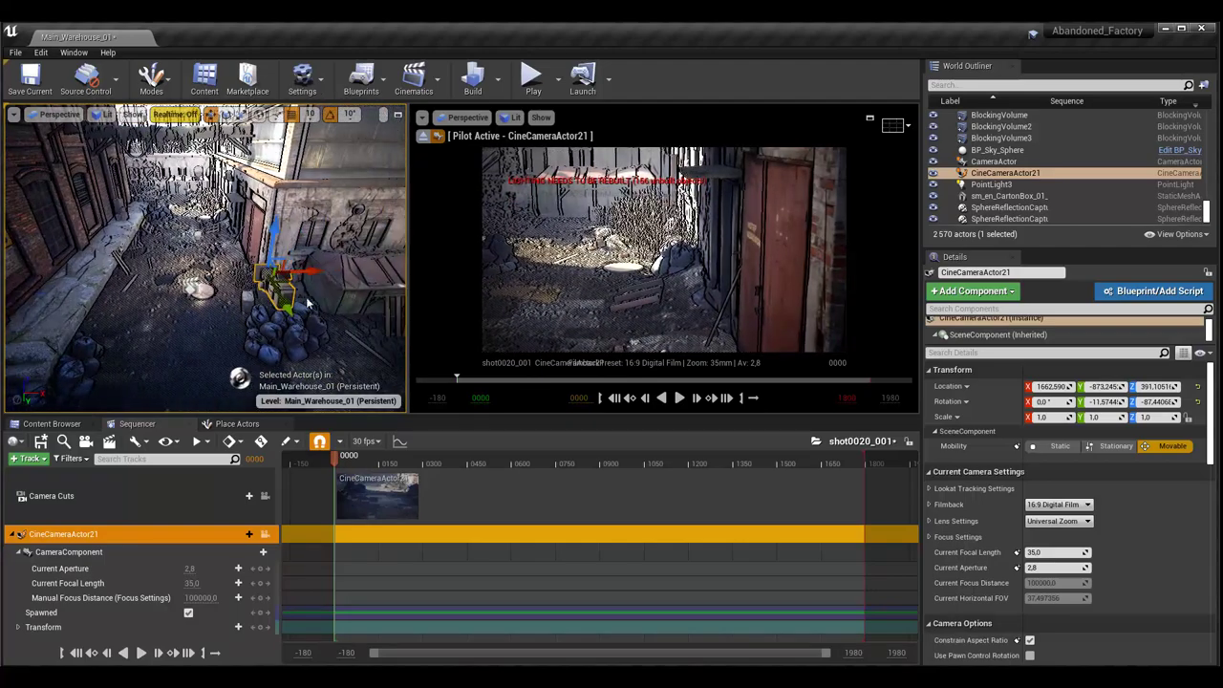
left_click_drag(286, 308, 311, 356)
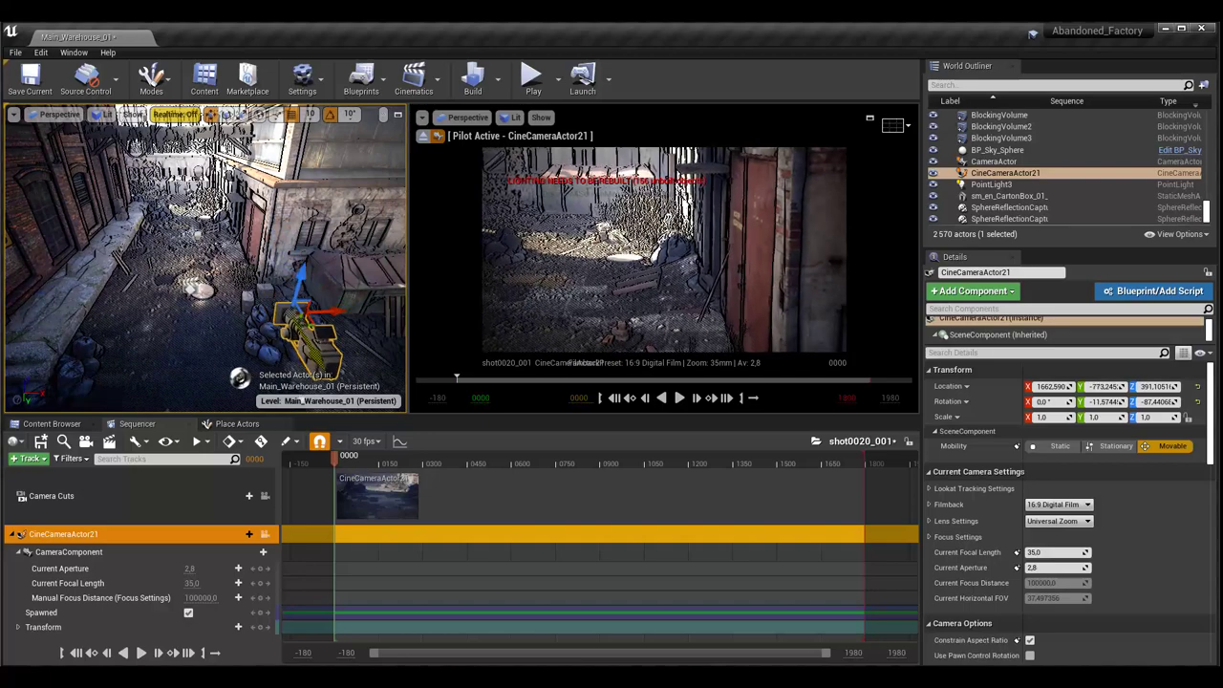
left_click_drag(337, 312, 405, 287)
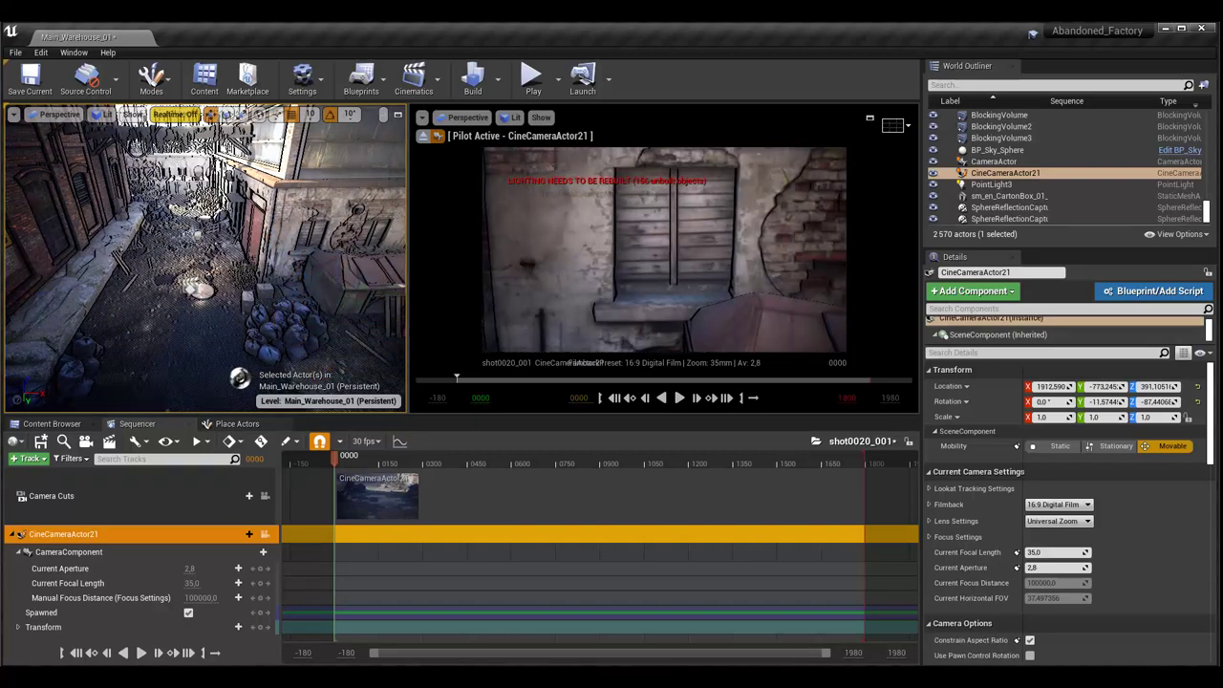
- Lower CineCameraActor21 to about Z 291 and tilt its pitch nearly level toward the window
mouse_move(205, 258)
right_mouse_down()
mouse_move(220, 287)
mouse_move(206, 277)
right_mouse_up()
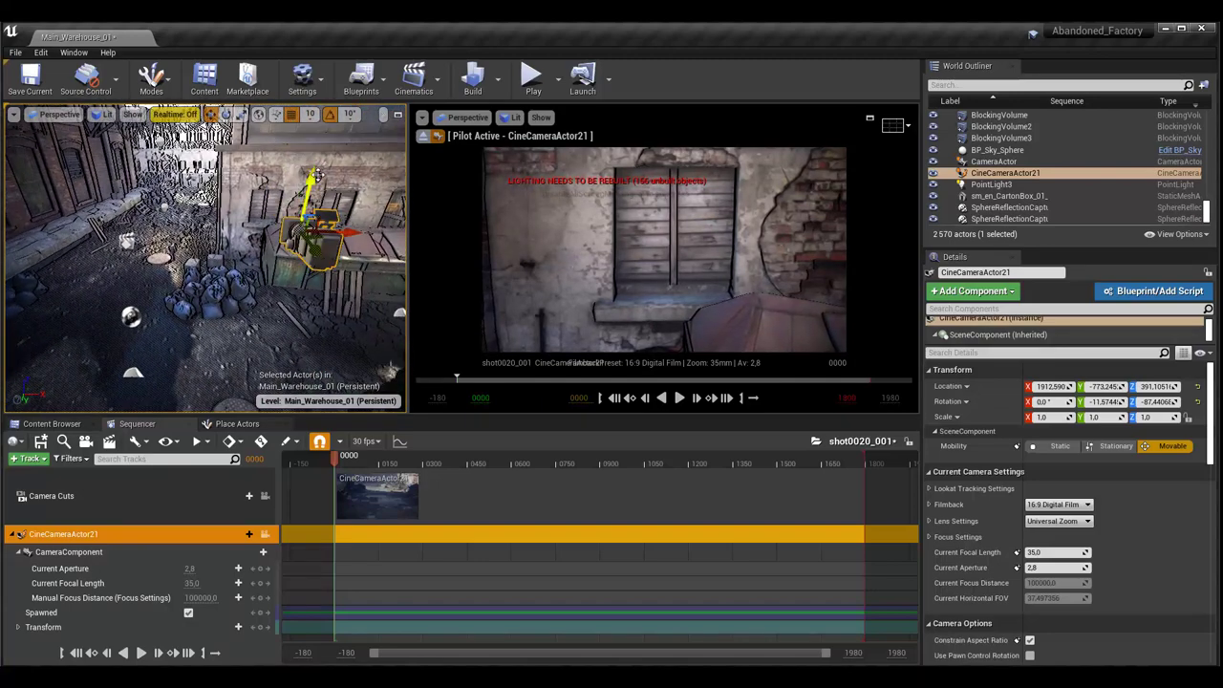
left_click_drag(313, 177, 304, 234)
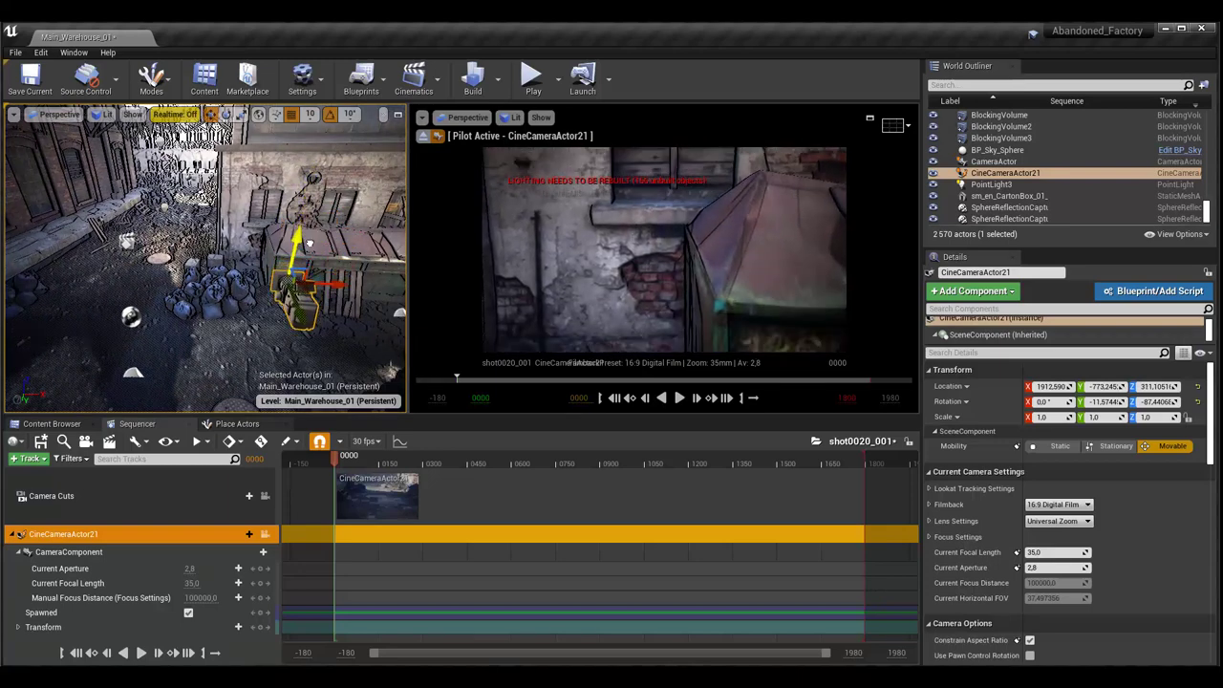
key("e")
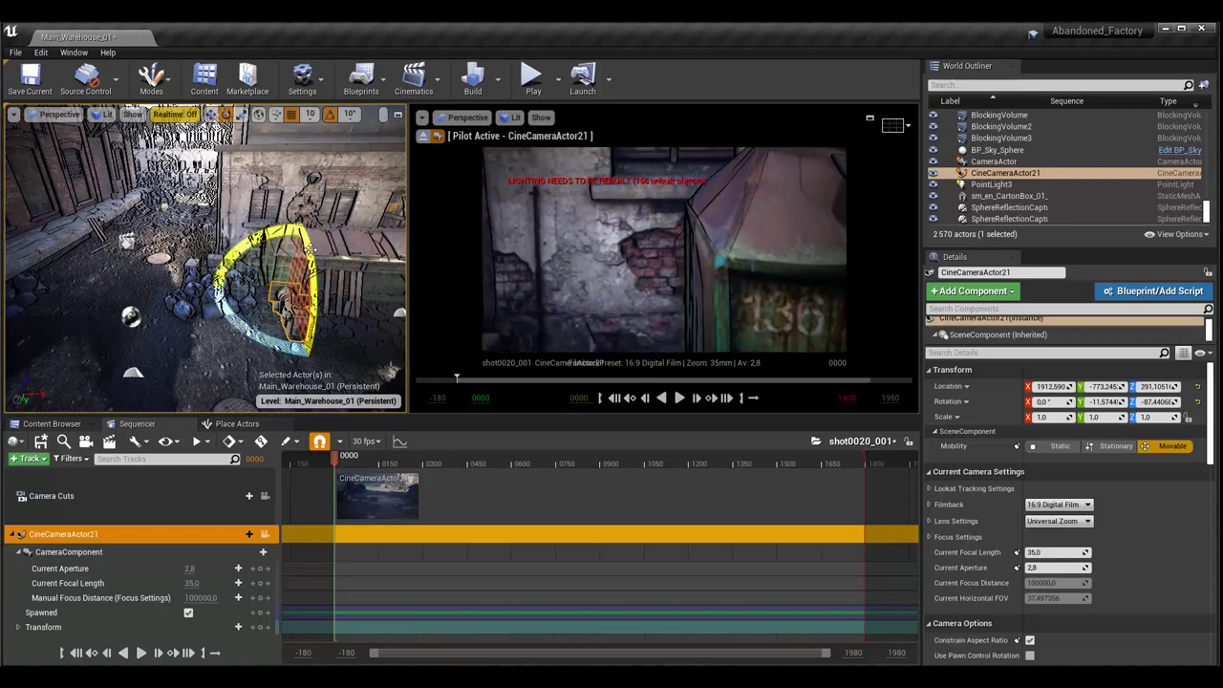
left_click_drag(304, 250, 304, 287)
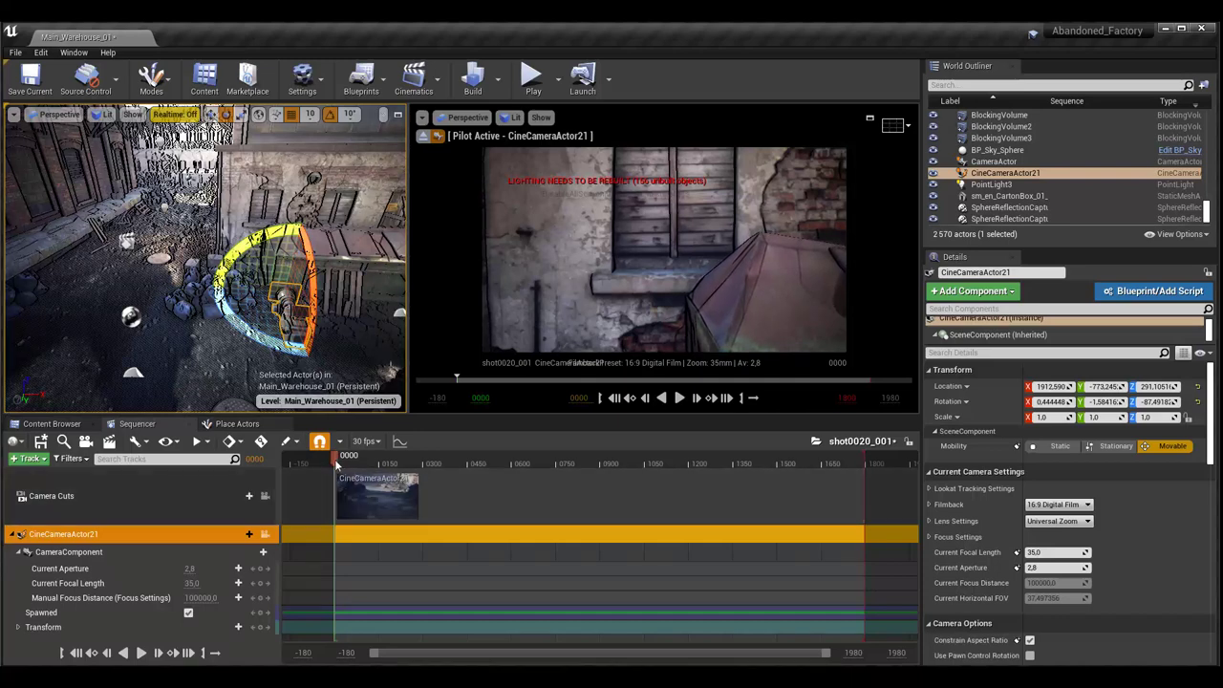
mouse_move(336, 468)
left_mouse_down()
mouse_move(528, 501)
mouse_move(477, 516)
left_mouse_up()
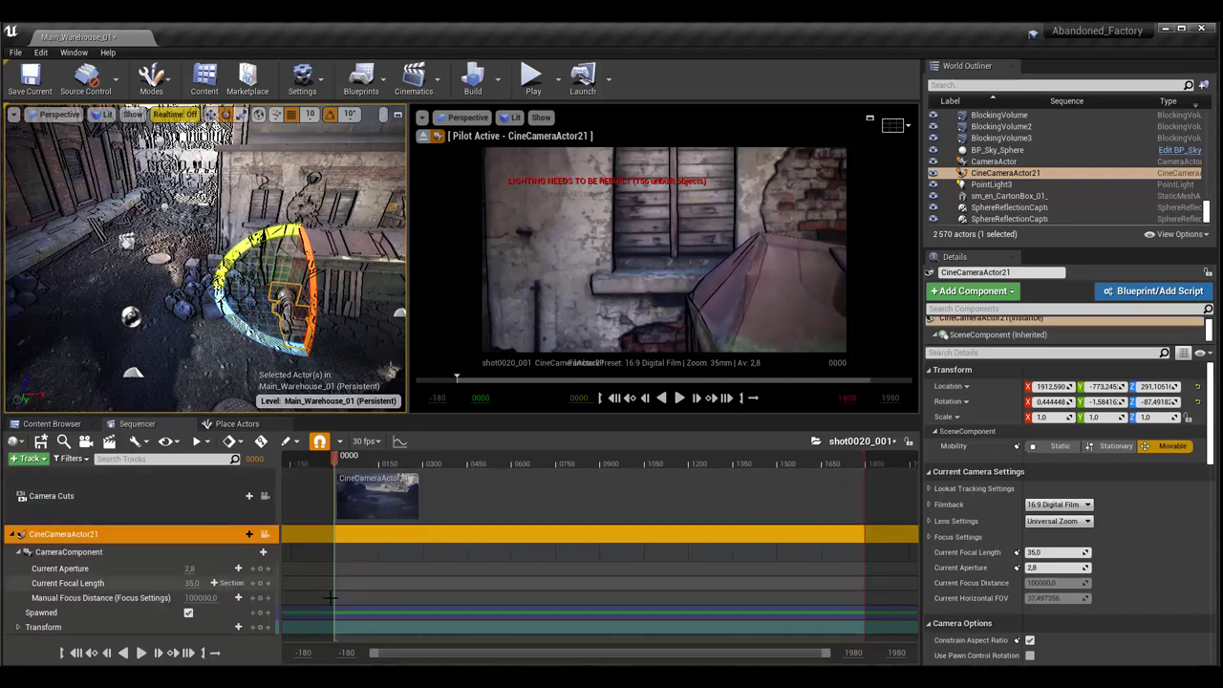
left_click_drag(351, 494, 856, 458)
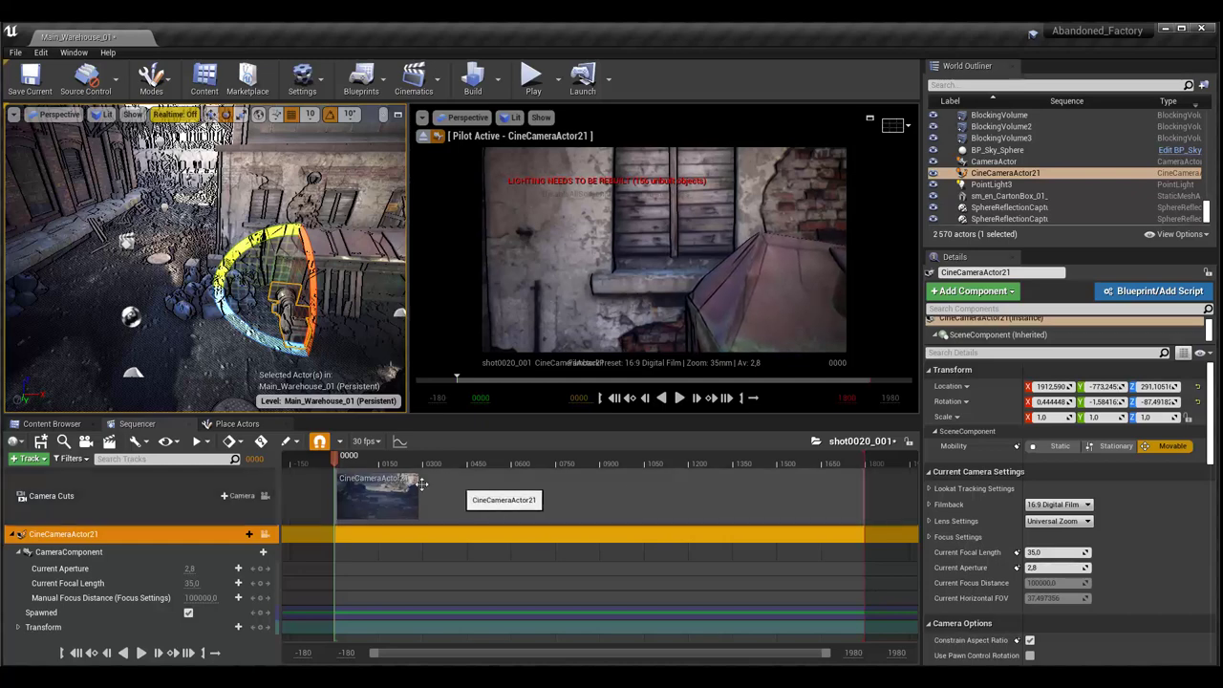
left_click(13, 534)
left_click(12, 536)
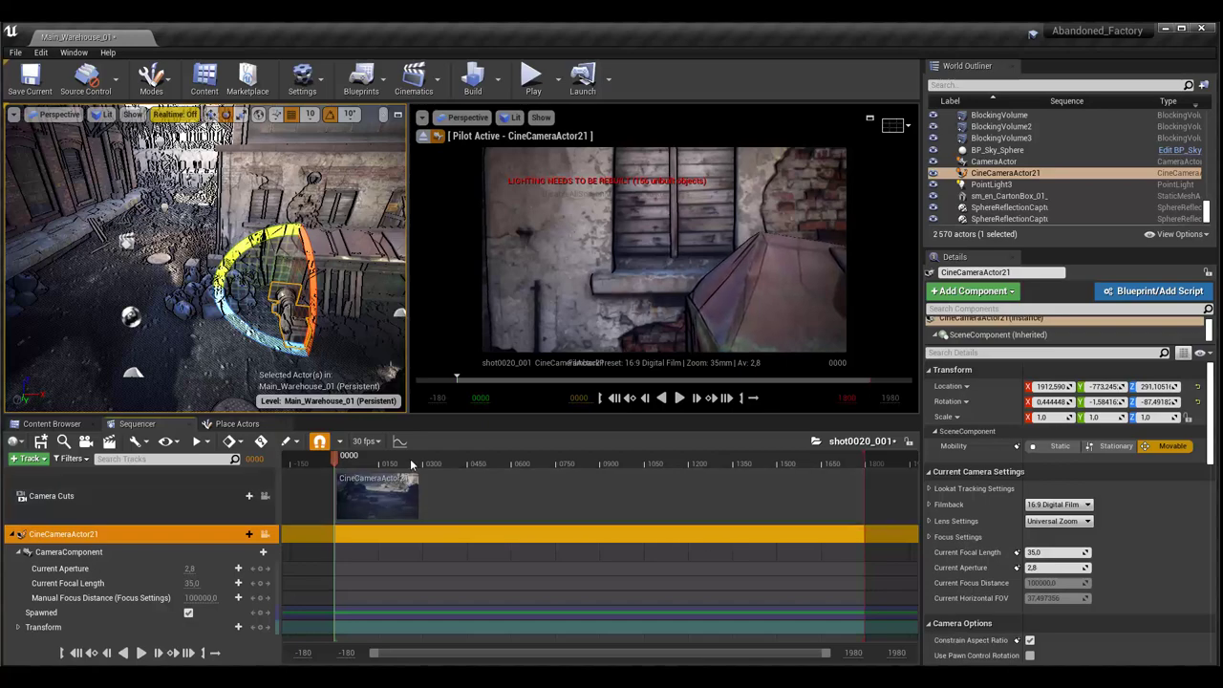
mouse_move(356, 463)
left_mouse_down()
mouse_move(738, 489)
mouse_move(334, 507)
left_mouse_up()
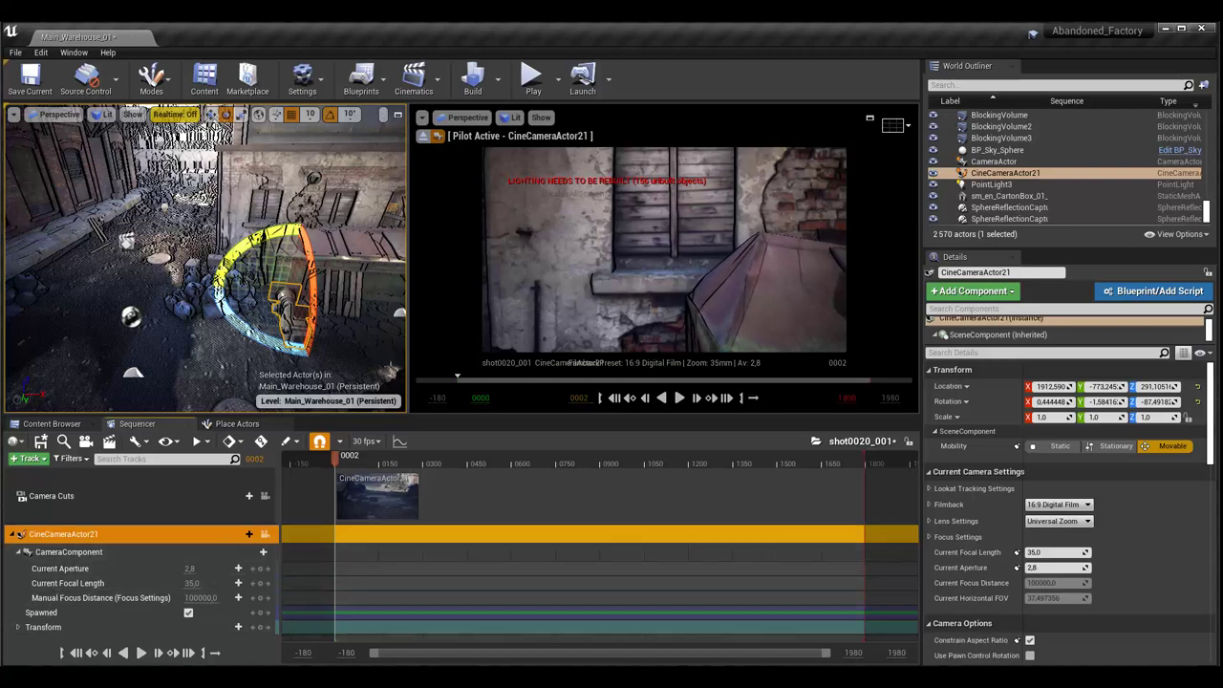
- Fly the viewport to a high view over the warehouse floor and create CineCameraActor25 from it
left_click(671, 234)
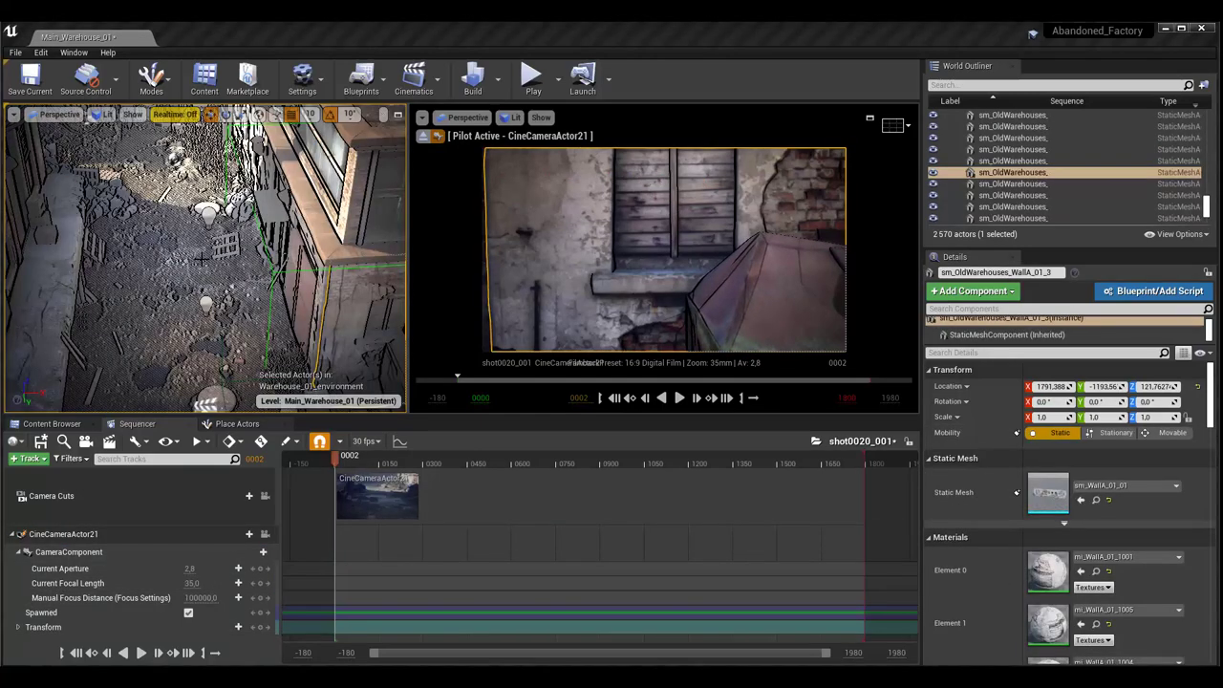
right_click_drag(202, 257, 201, 258)
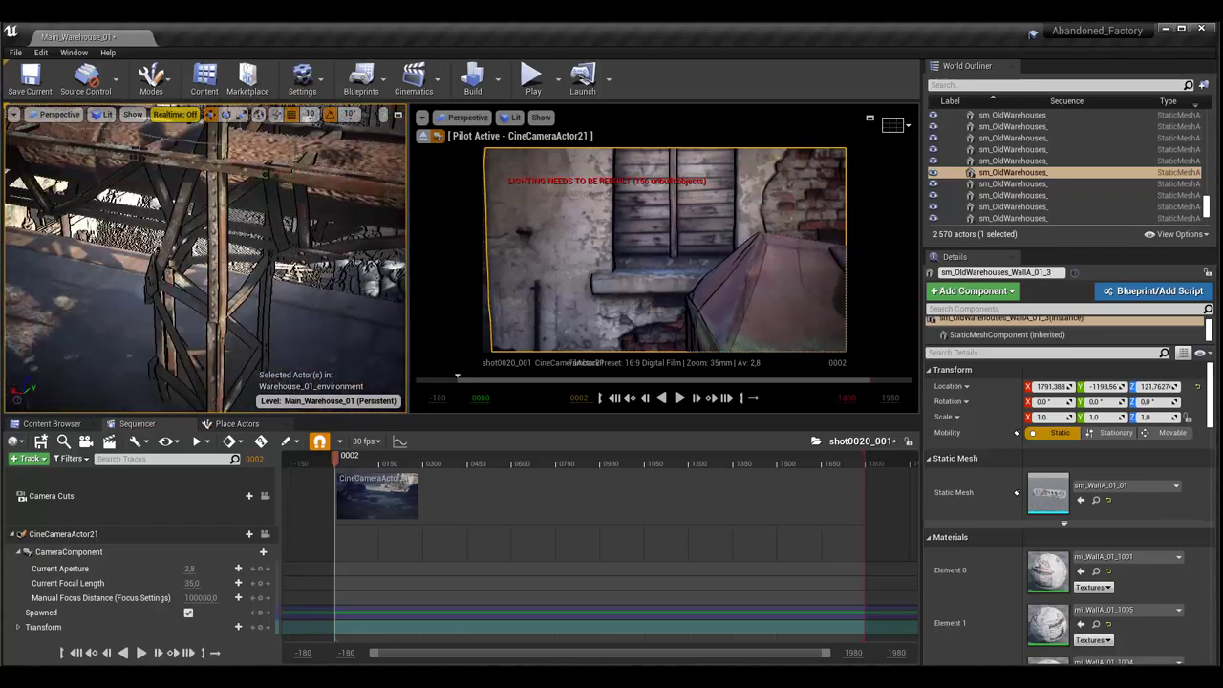
right_click_drag(119, 247, 119, 246)
right_click_drag(252, 212, 238, 231)
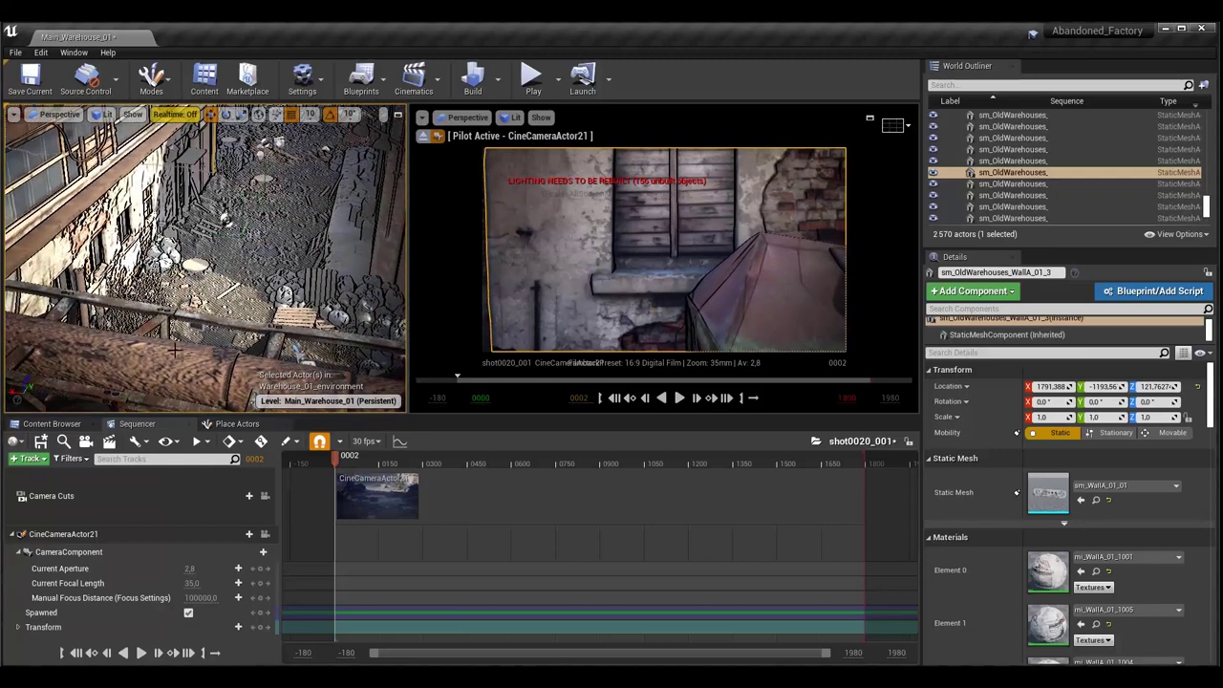
left_click(85, 443)
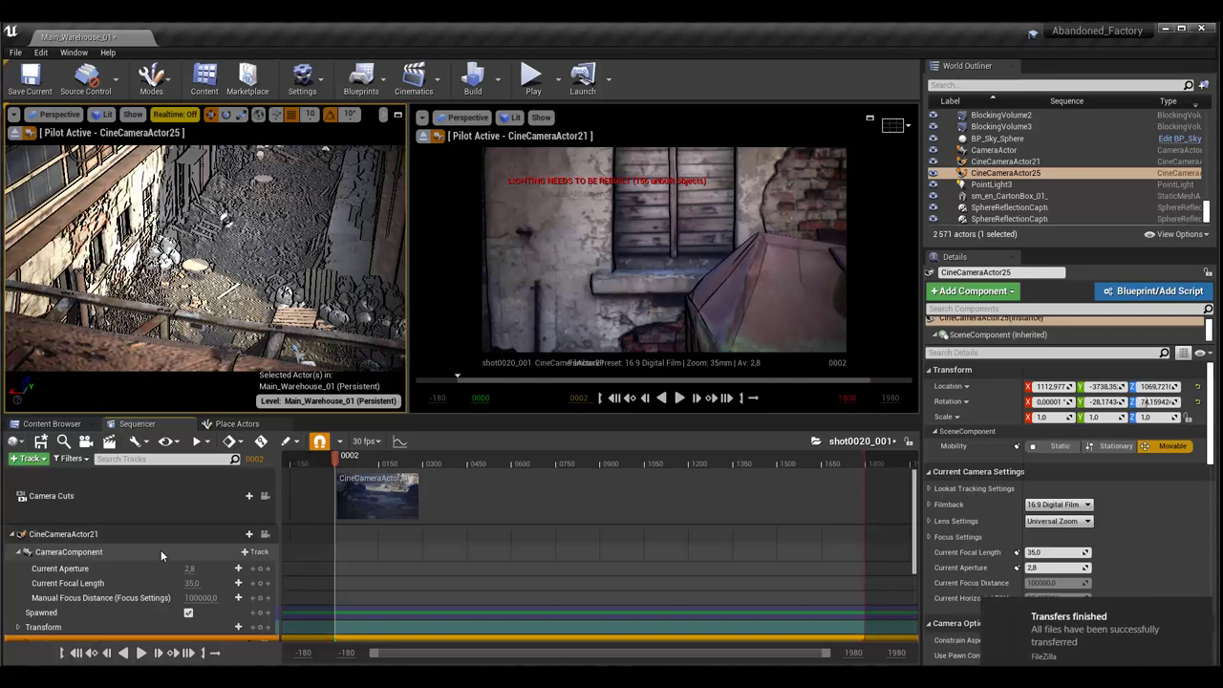
- Dismiss the notification, collapse the CineCameraActor21 track, and reset the left viewport to Default Viewport
left_click(1200, 612)
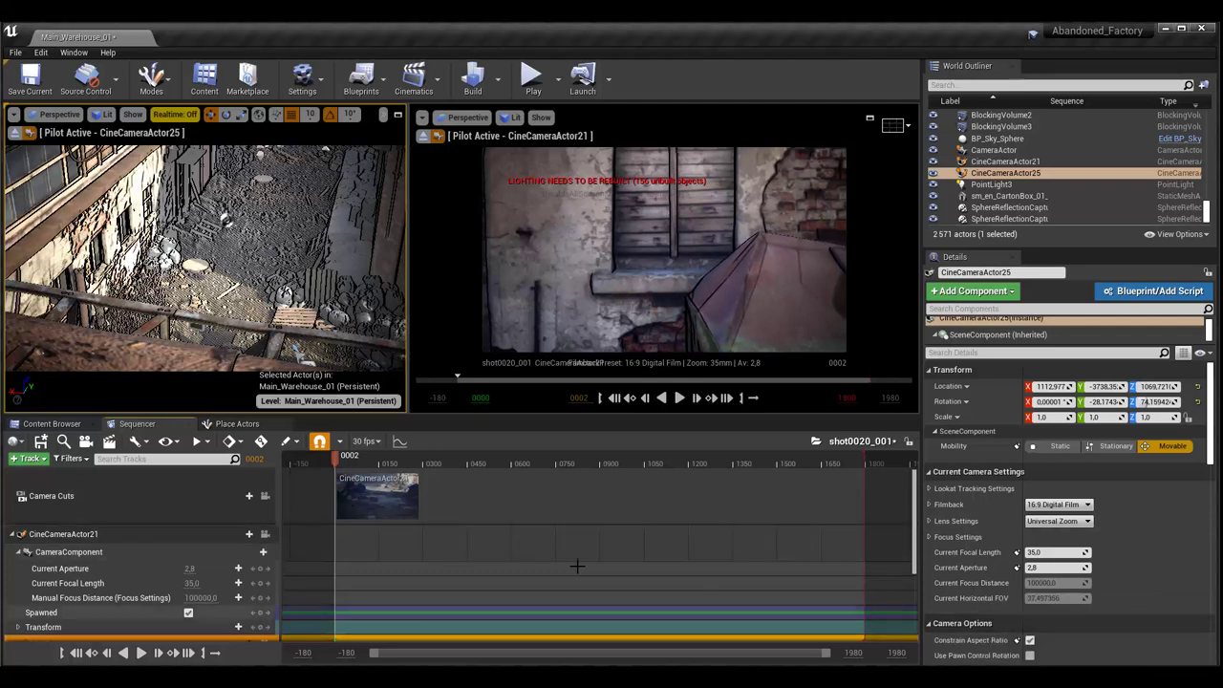
left_click(12, 534)
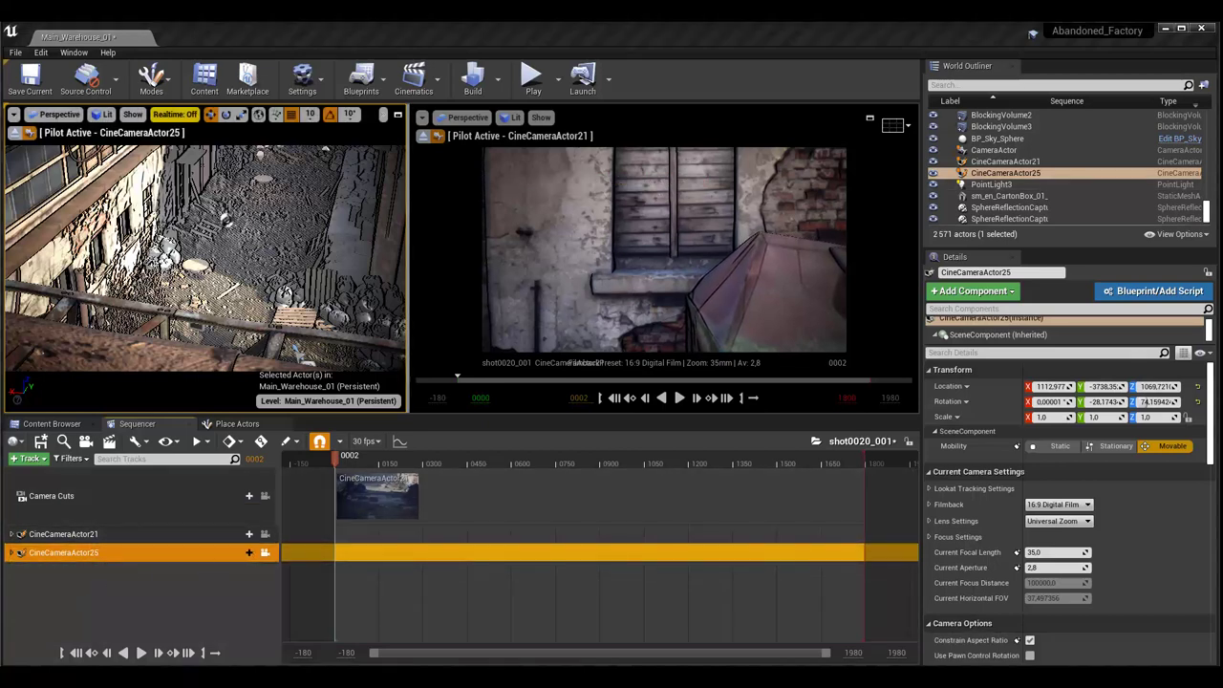
left_click(58, 127)
left_click(57, 113)
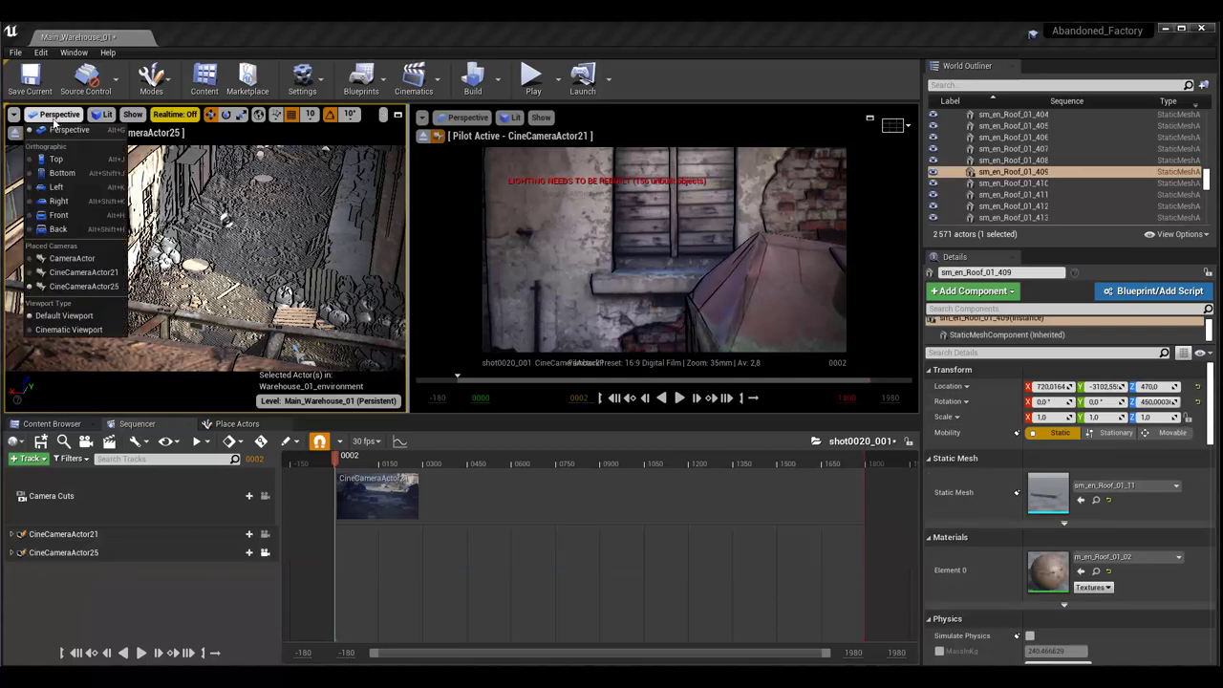
left_click(45, 318)
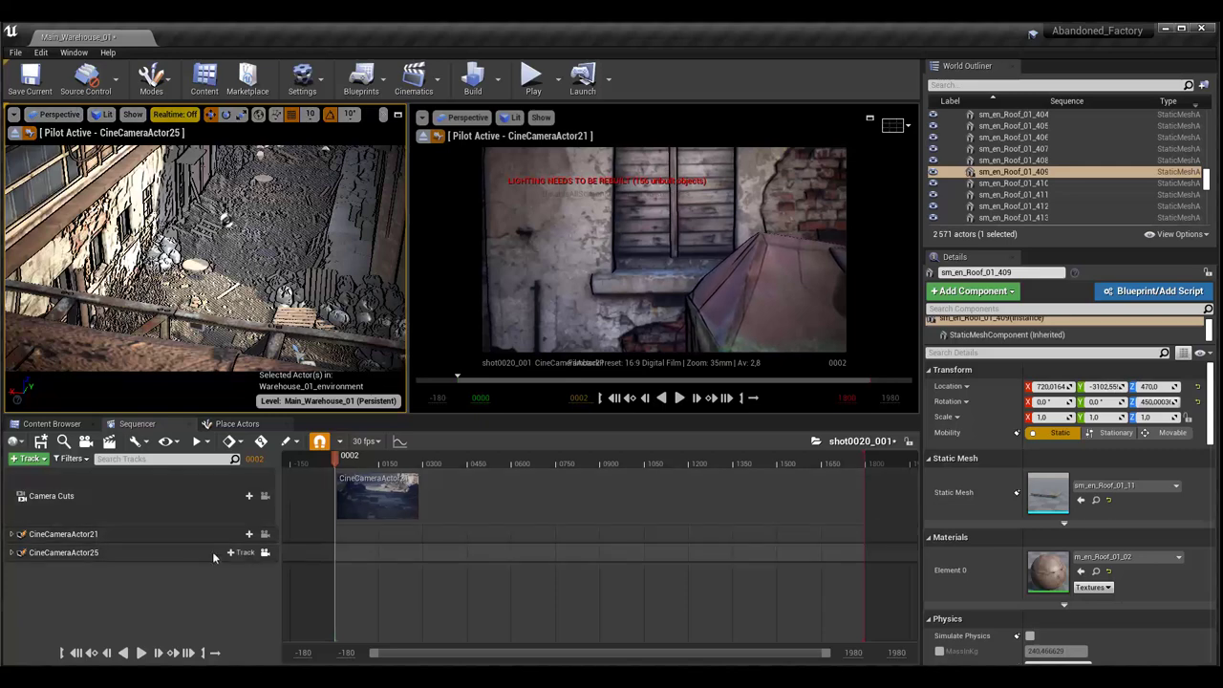
left_click(737, 249)
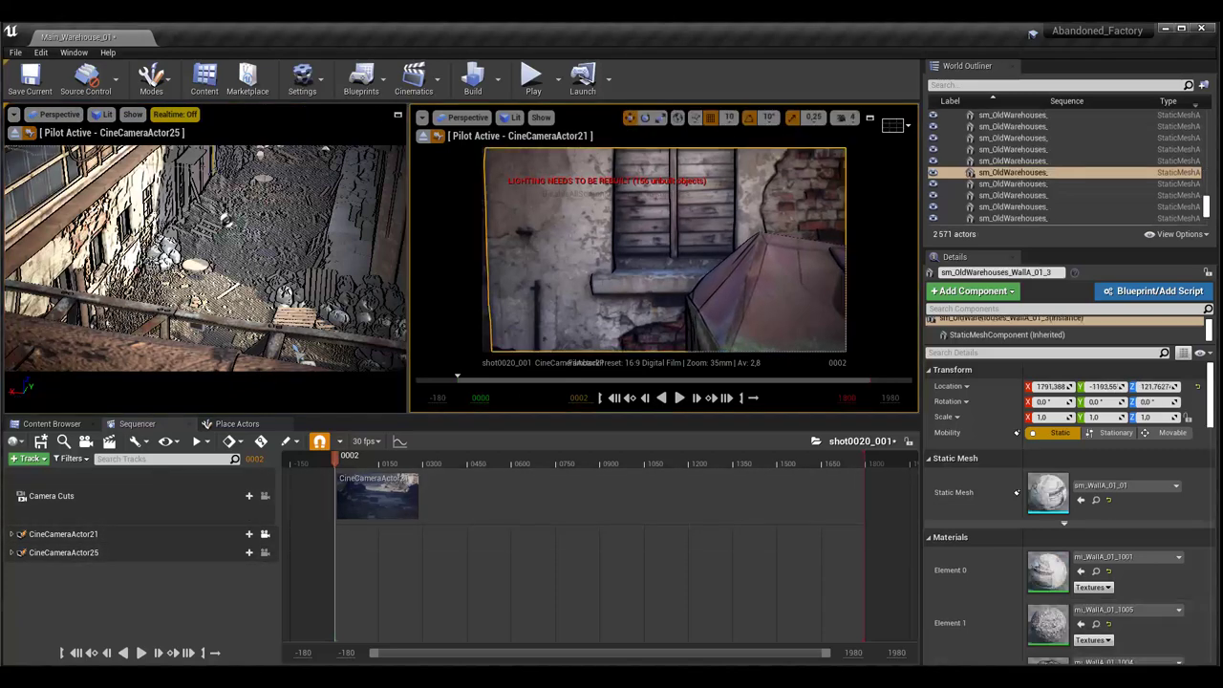
- Preview CineCameraActor25 and CineCameraActor21 through their lock icons, then re-lock the viewport to Camera Cuts
left_click(266, 497)
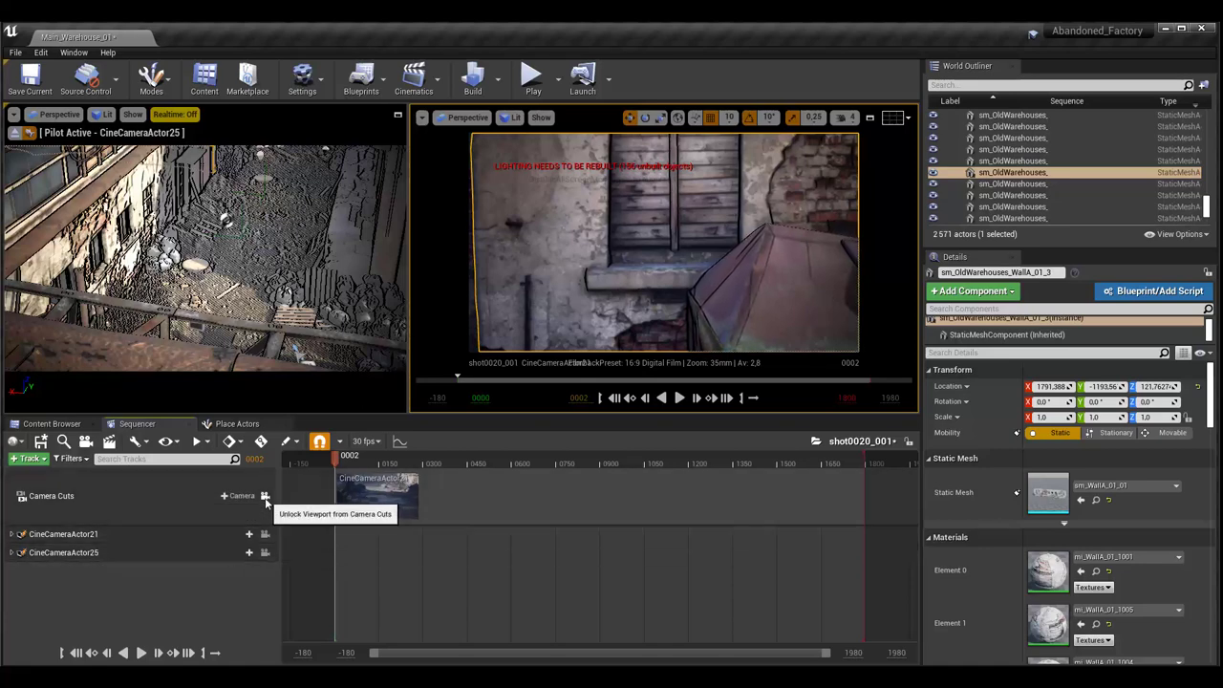
left_click(265, 498)
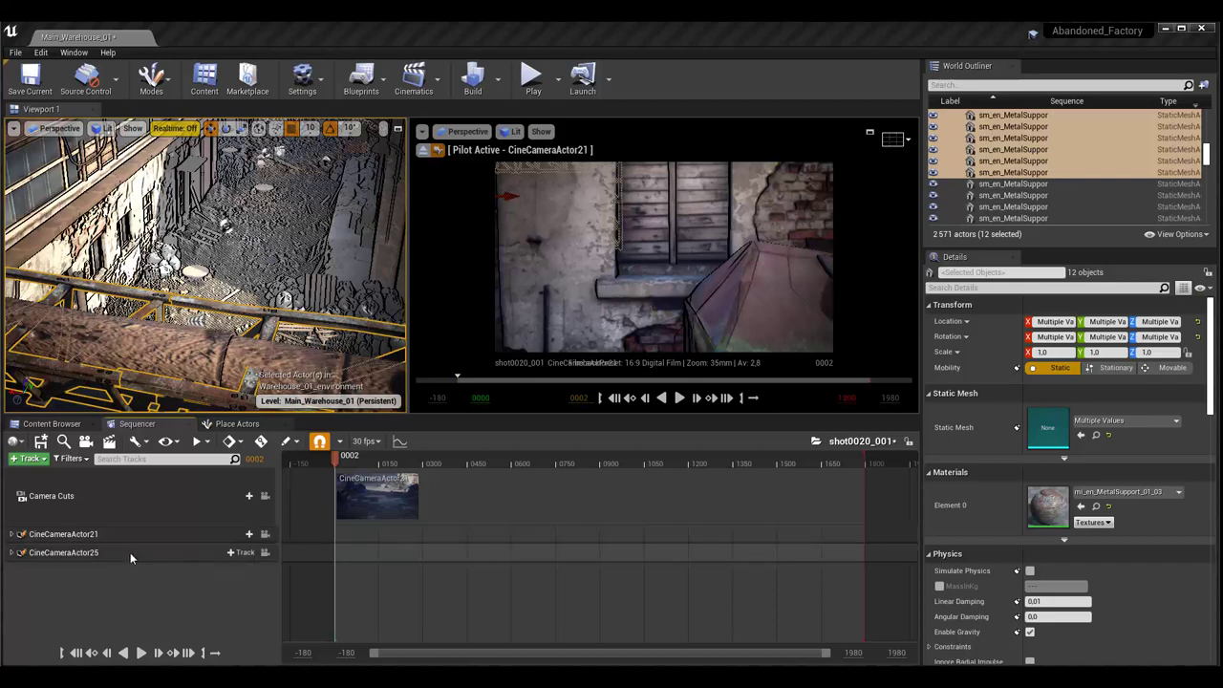
left_click(265, 552)
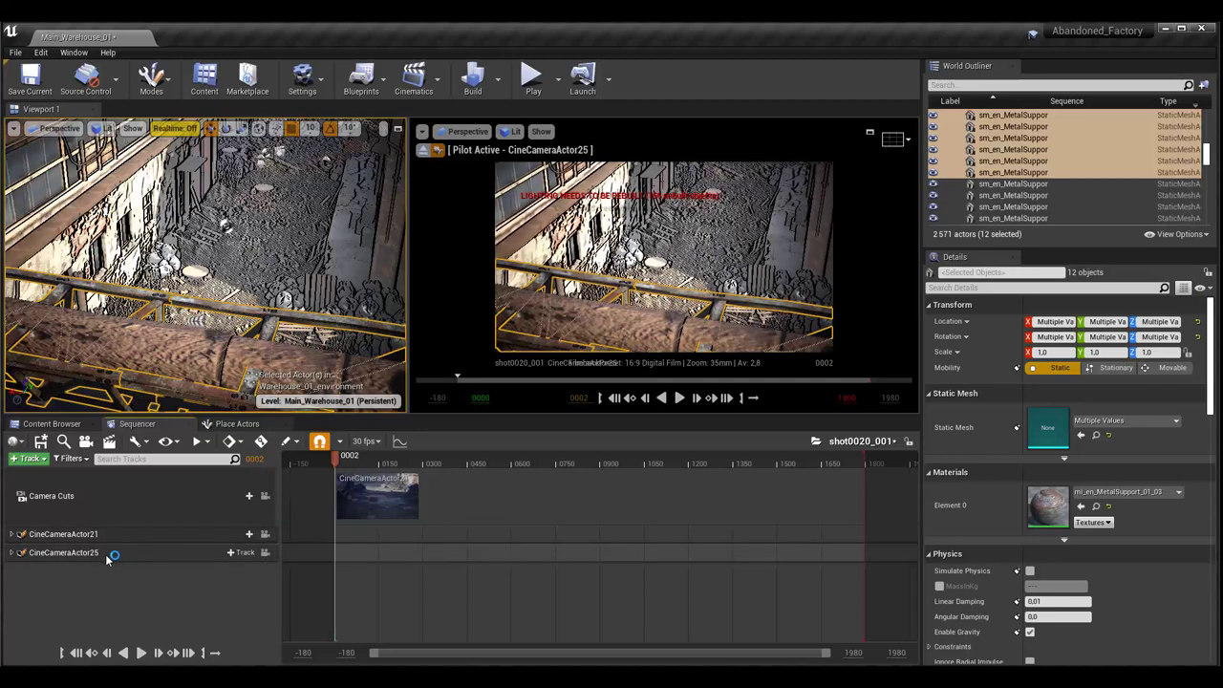
left_click(264, 533)
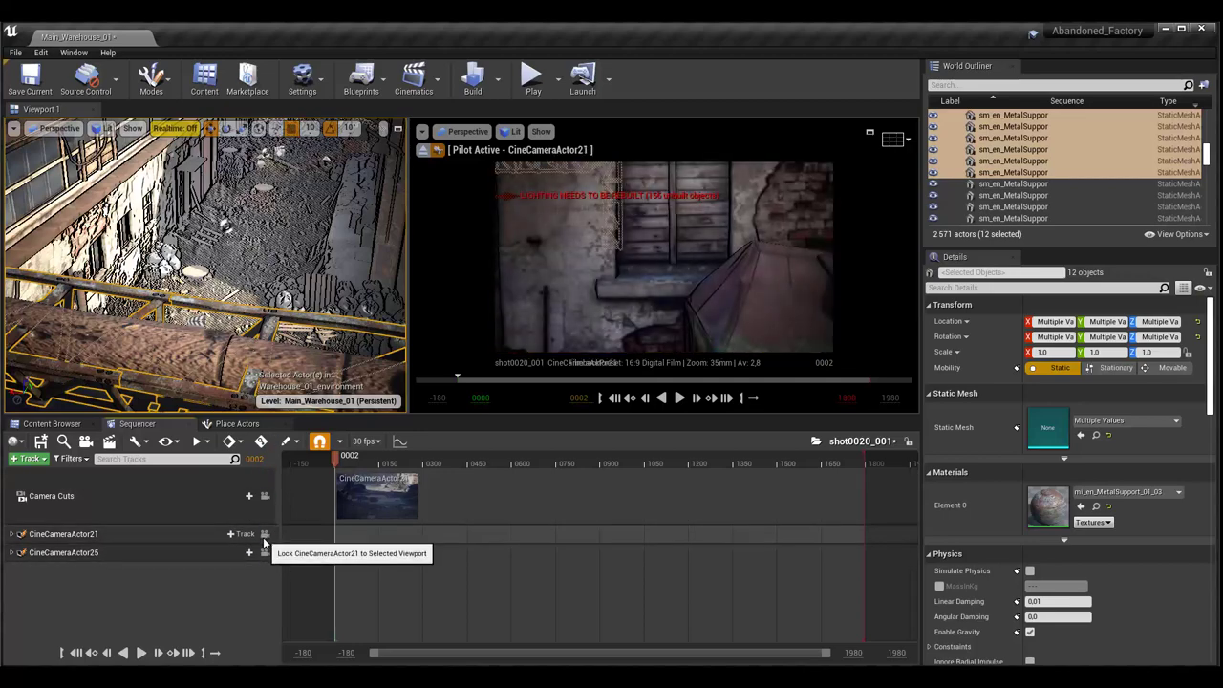
left_click(264, 497)
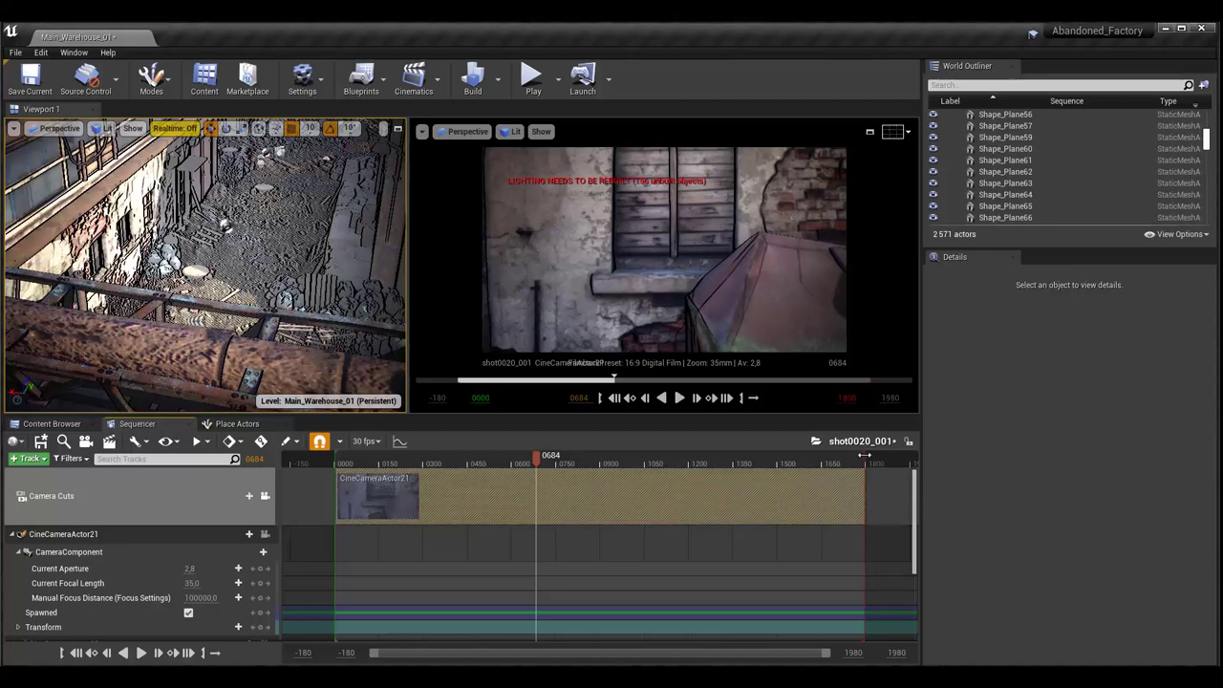
- Trim the CineCameraActor21 camera cut to end near frame 0650 and scrub to check it
mouse_move(865, 472)
left_mouse_down()
mouse_move(511, 507)
mouse_move(536, 508)
left_mouse_up()
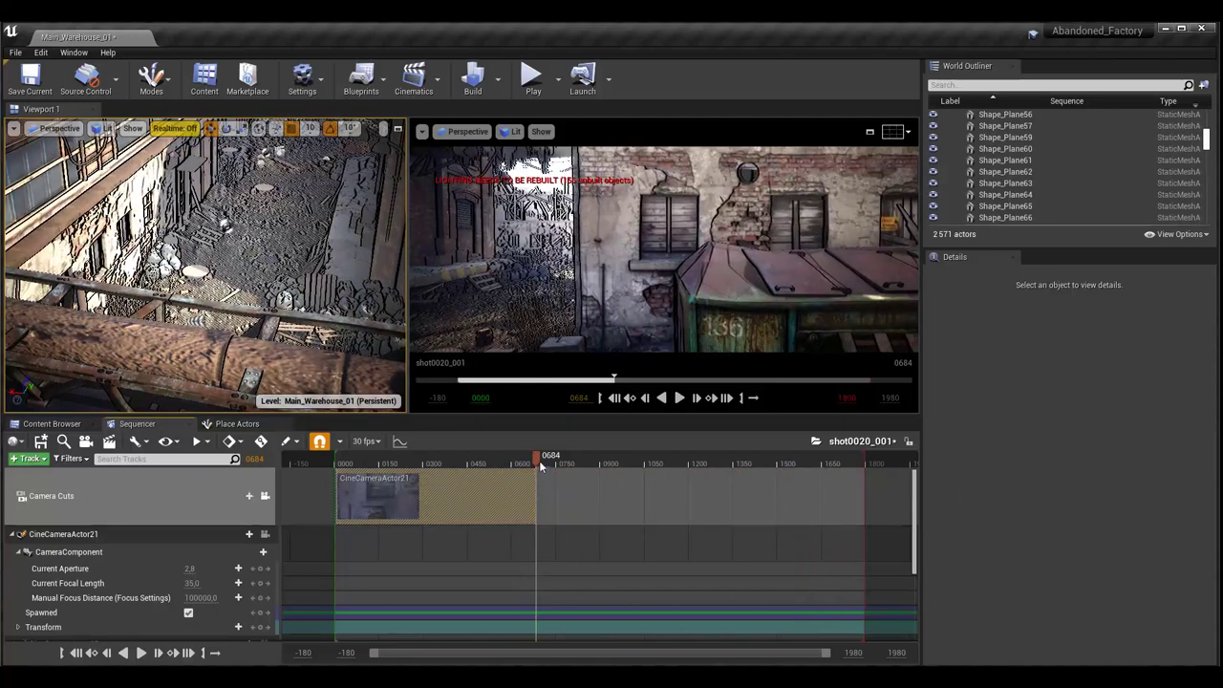
left_click_drag(540, 459, 546, 459)
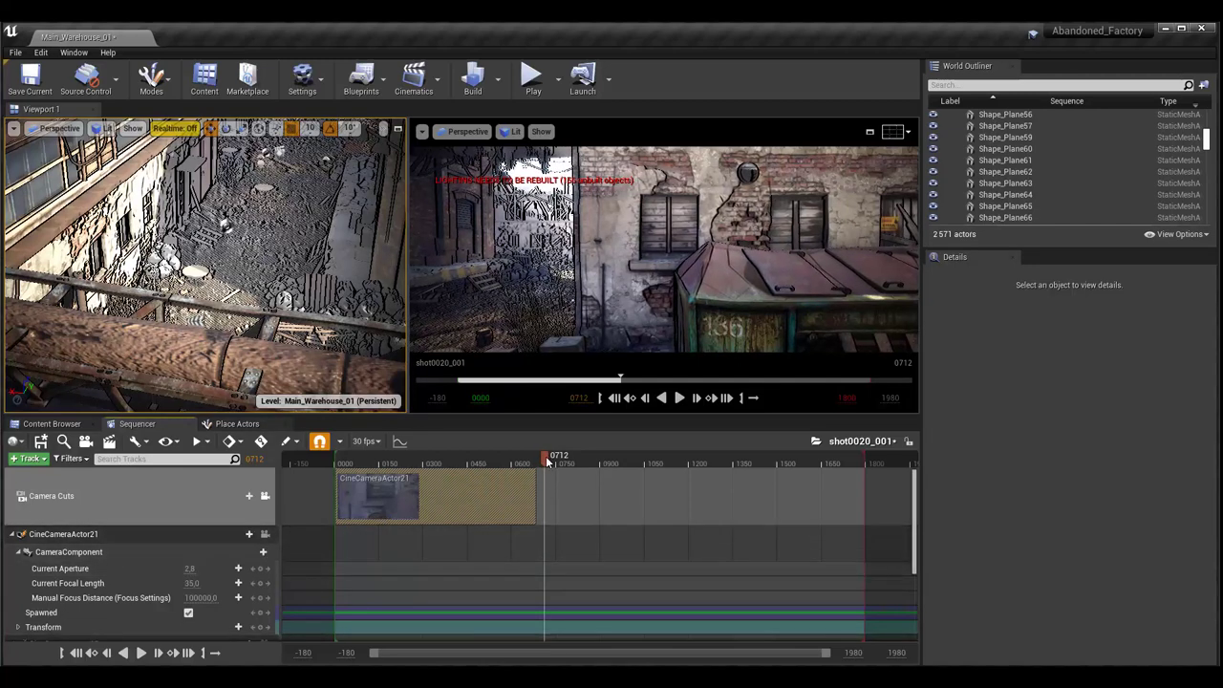
mouse_move(546, 461)
left_mouse_down()
mouse_move(480, 463)
mouse_move(559, 473)
left_mouse_up()
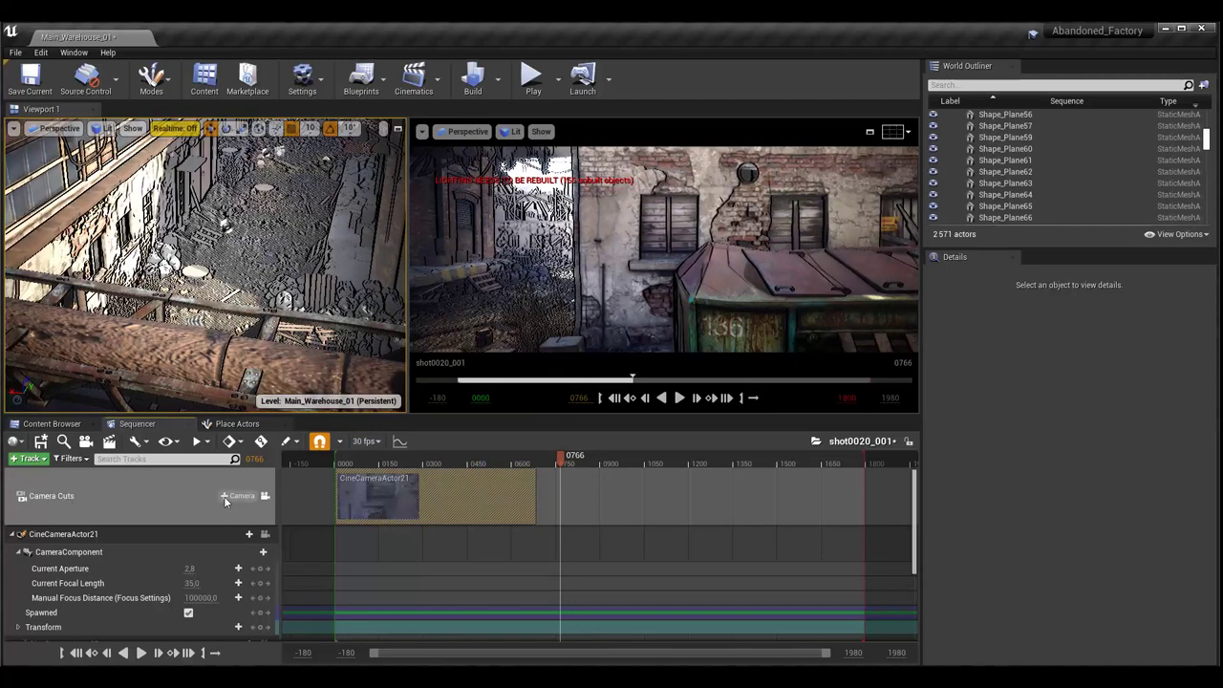
left_click(225, 494)
- Add a CineCameraActor25 camera cut from frame 0766 following the CineCameraActor21 cut
mouse_move(241, 510)
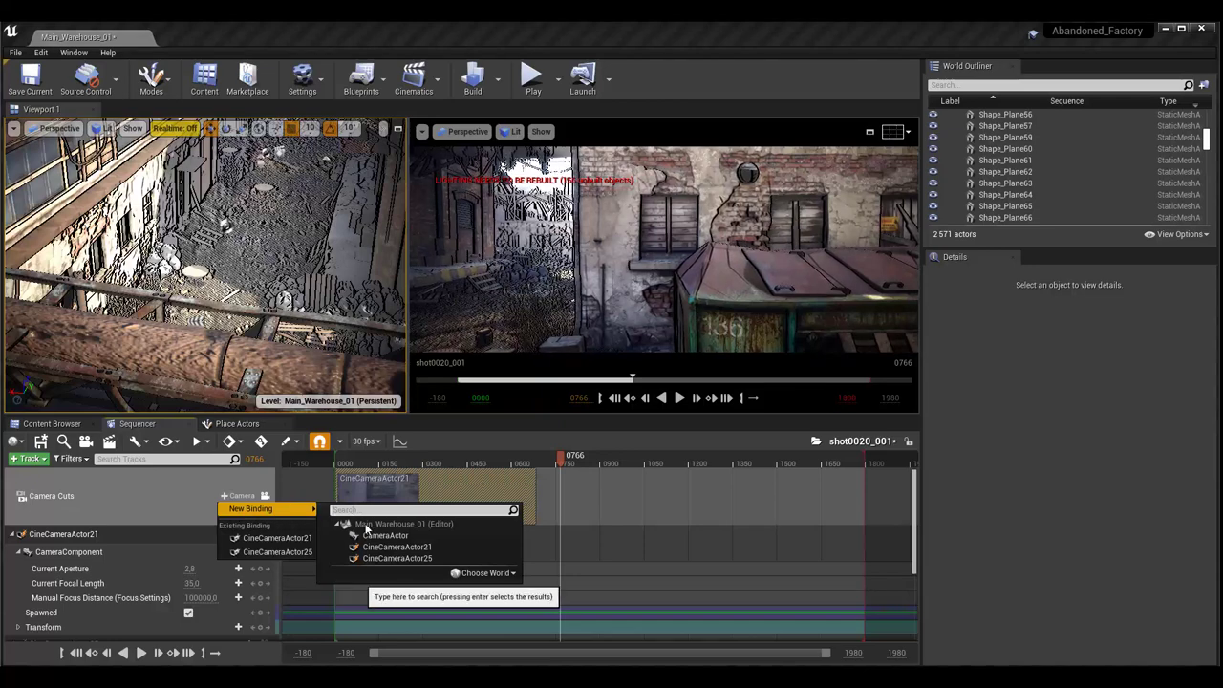
left_click(383, 560)
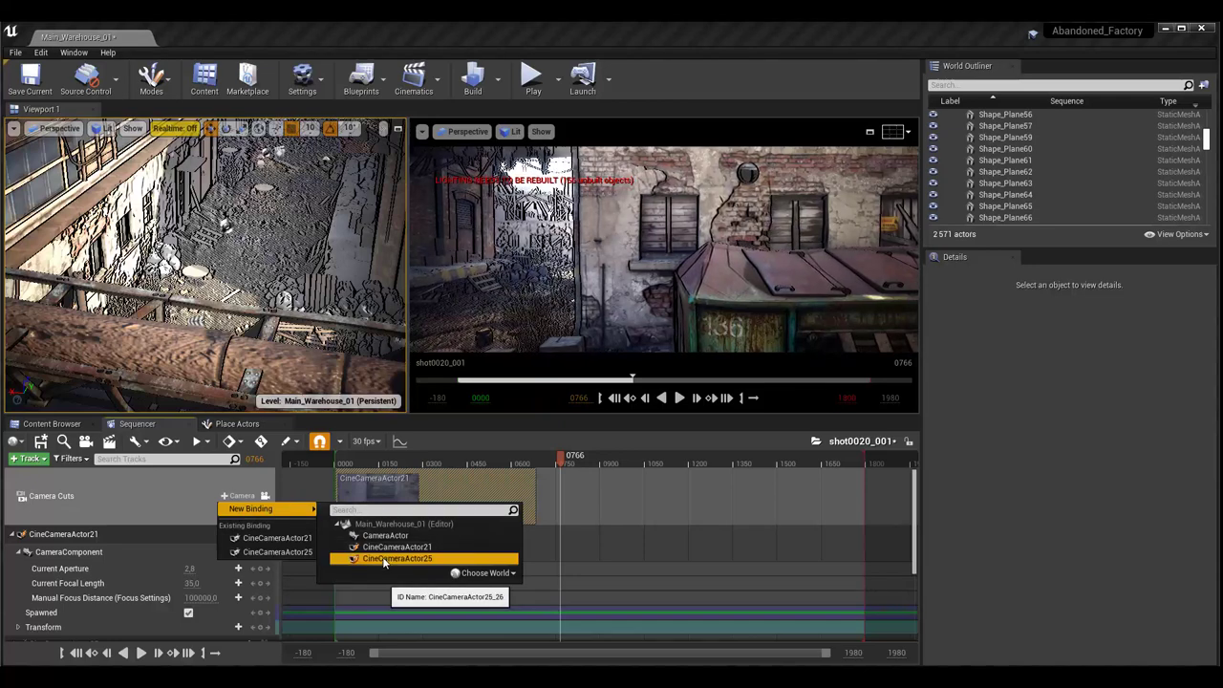
left_click(383, 560)
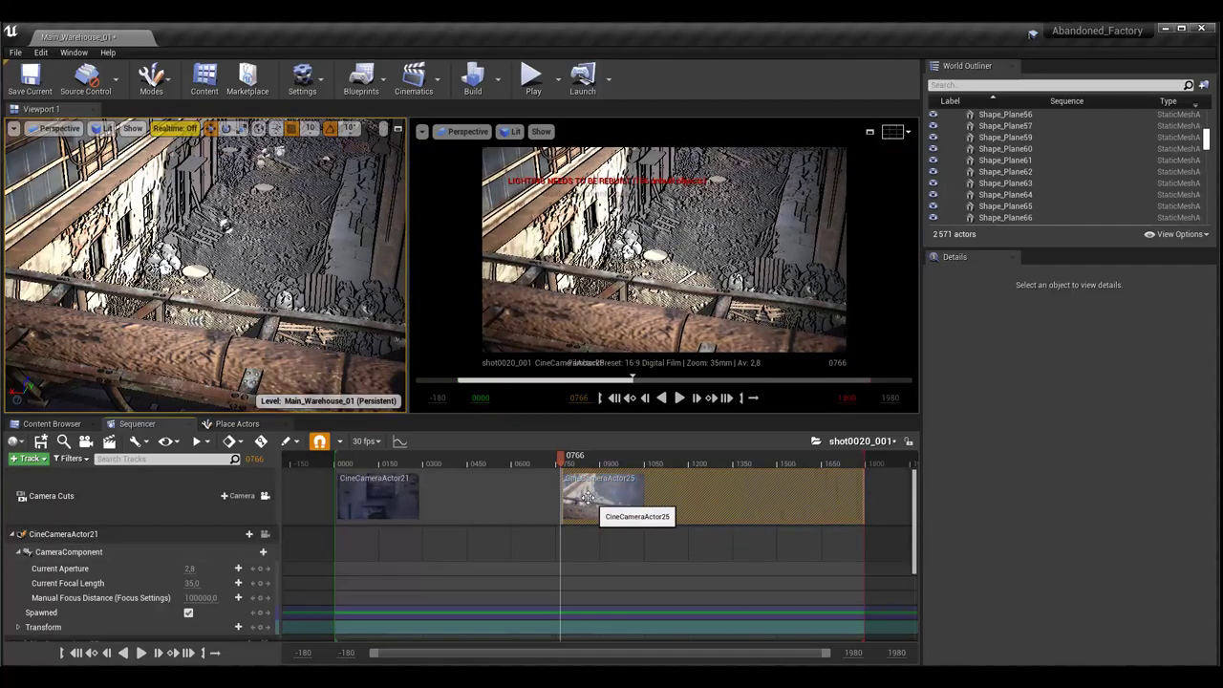
left_click(460, 506)
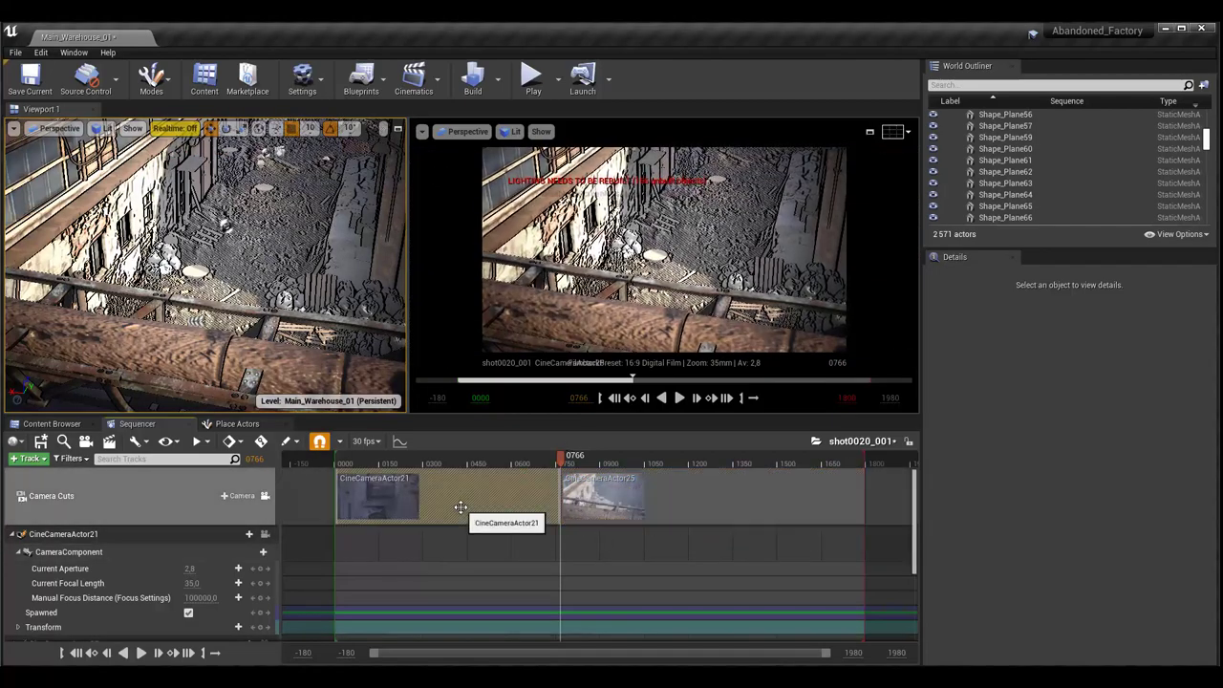
left_click(598, 498)
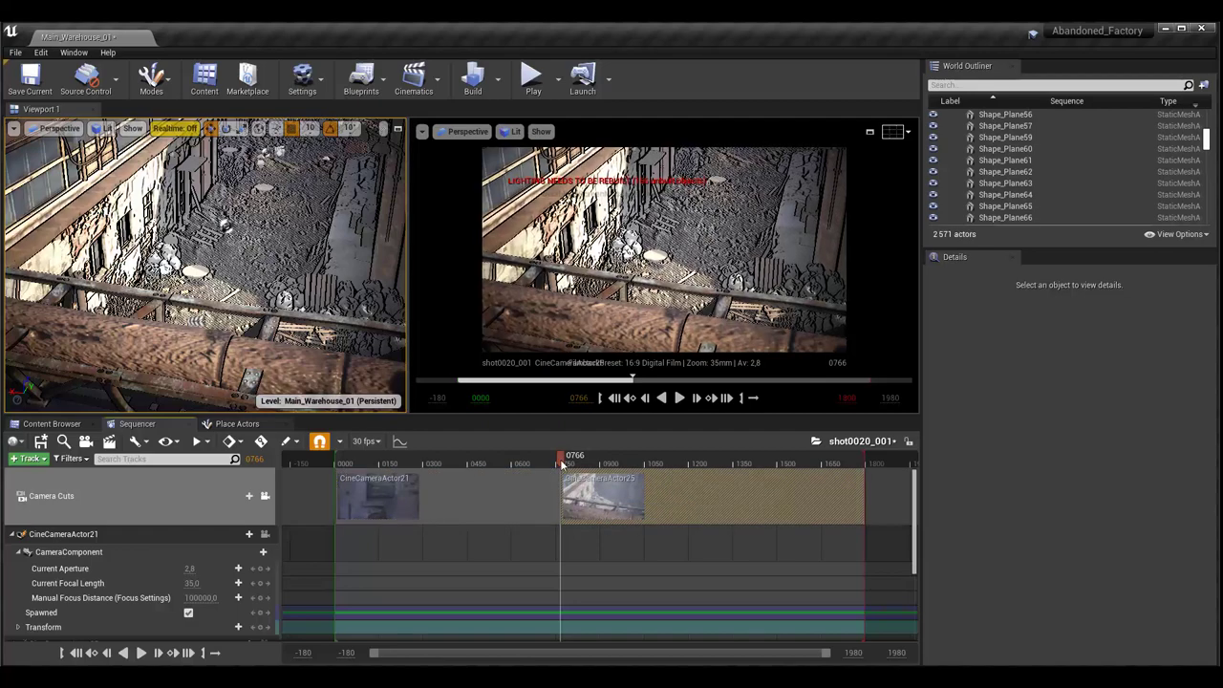
- Scrub through both camera cuts to preview them and park the playhead at frame 0291
mouse_move(562, 463)
left_mouse_down()
mouse_move(492, 463)
mouse_move(774, 495)
left_mouse_up()
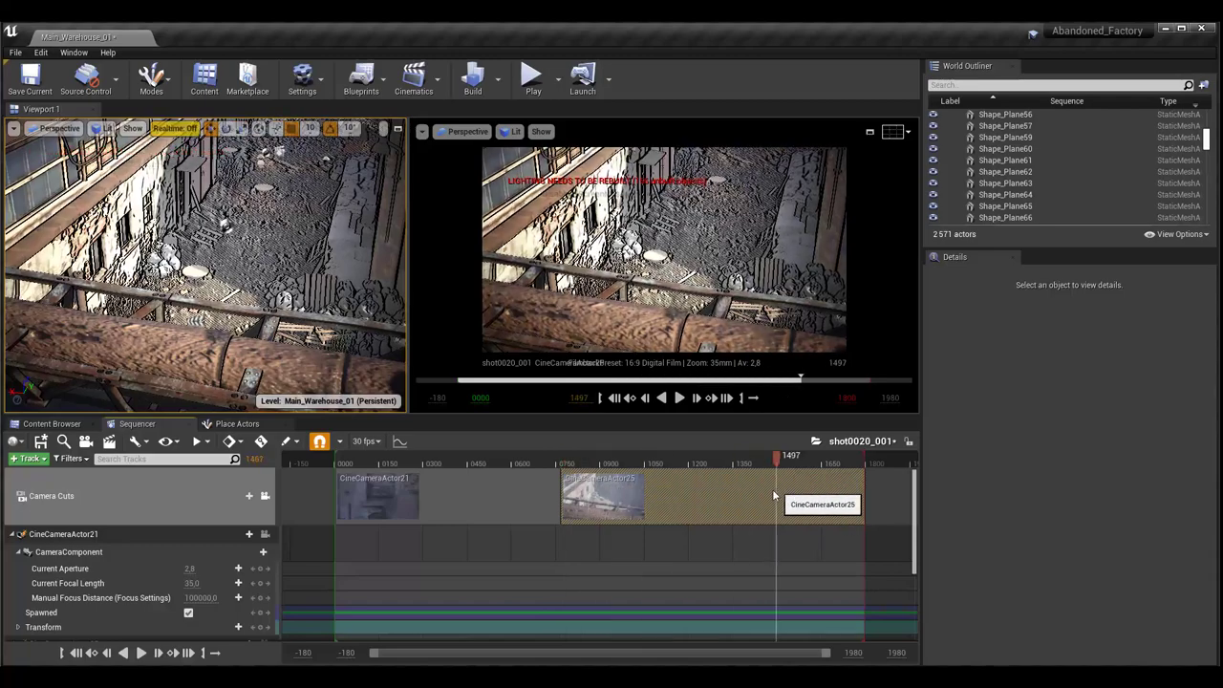
mouse_move(774, 495)
left_mouse_down()
mouse_move(402, 495)
mouse_move(491, 495)
left_mouse_up()
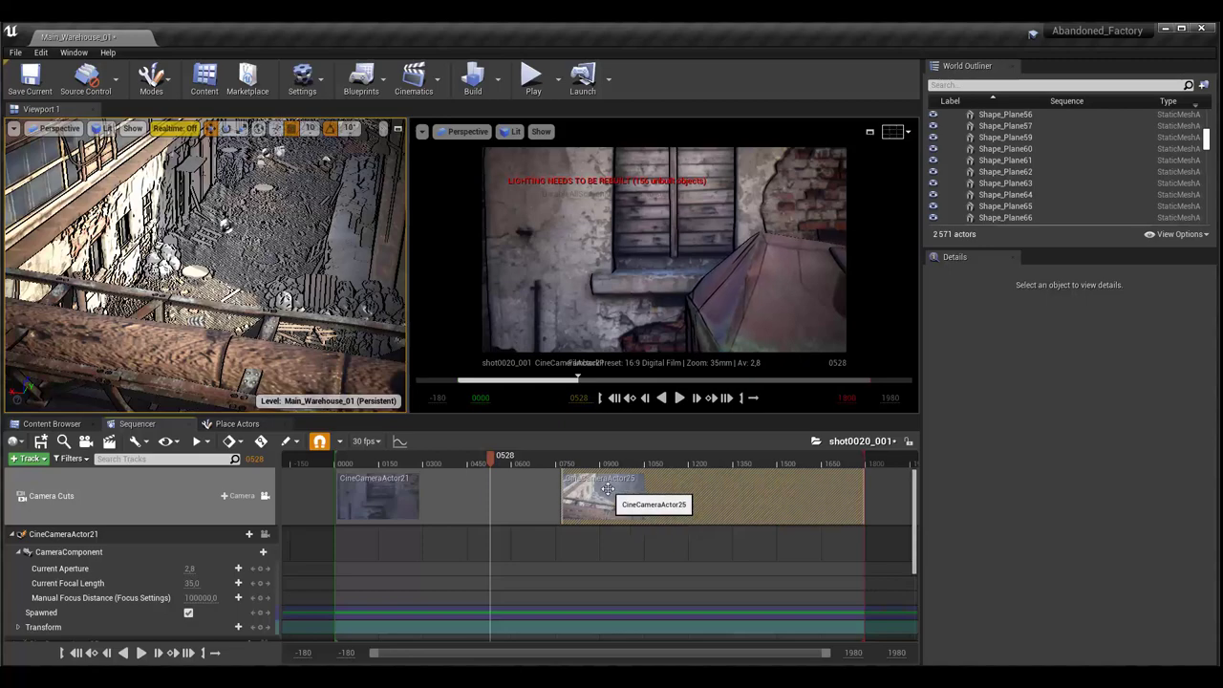
left_click_drag(503, 456, 439, 466)
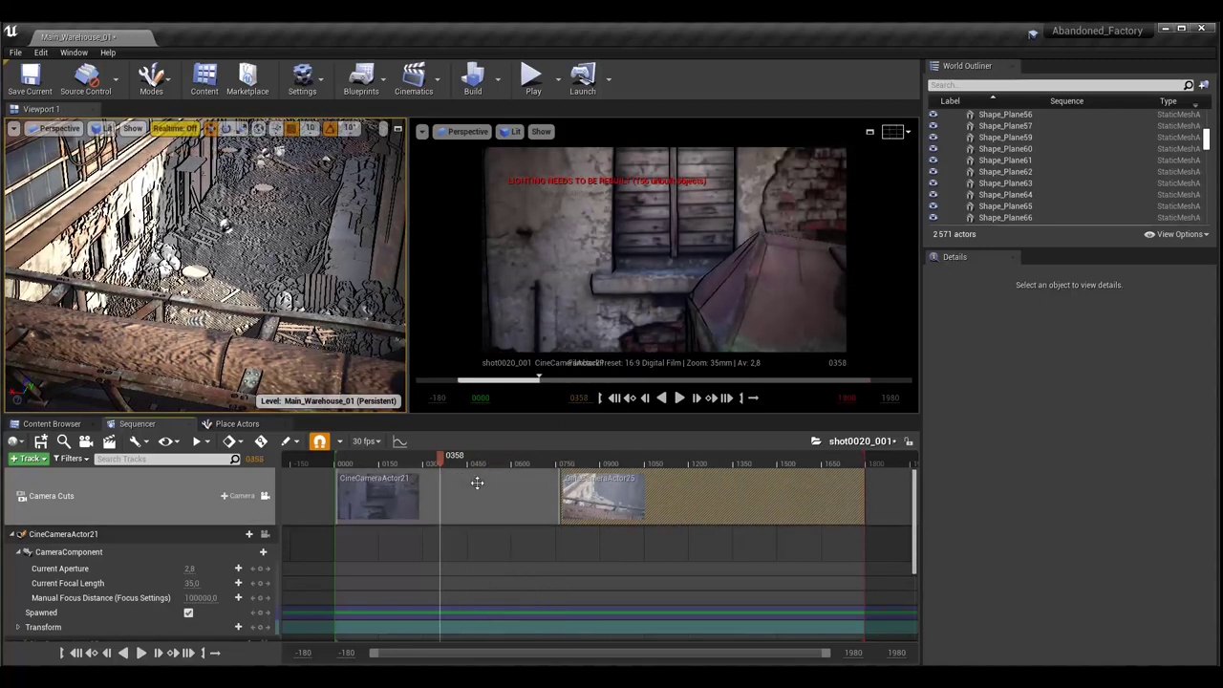
left_click(96, 494)
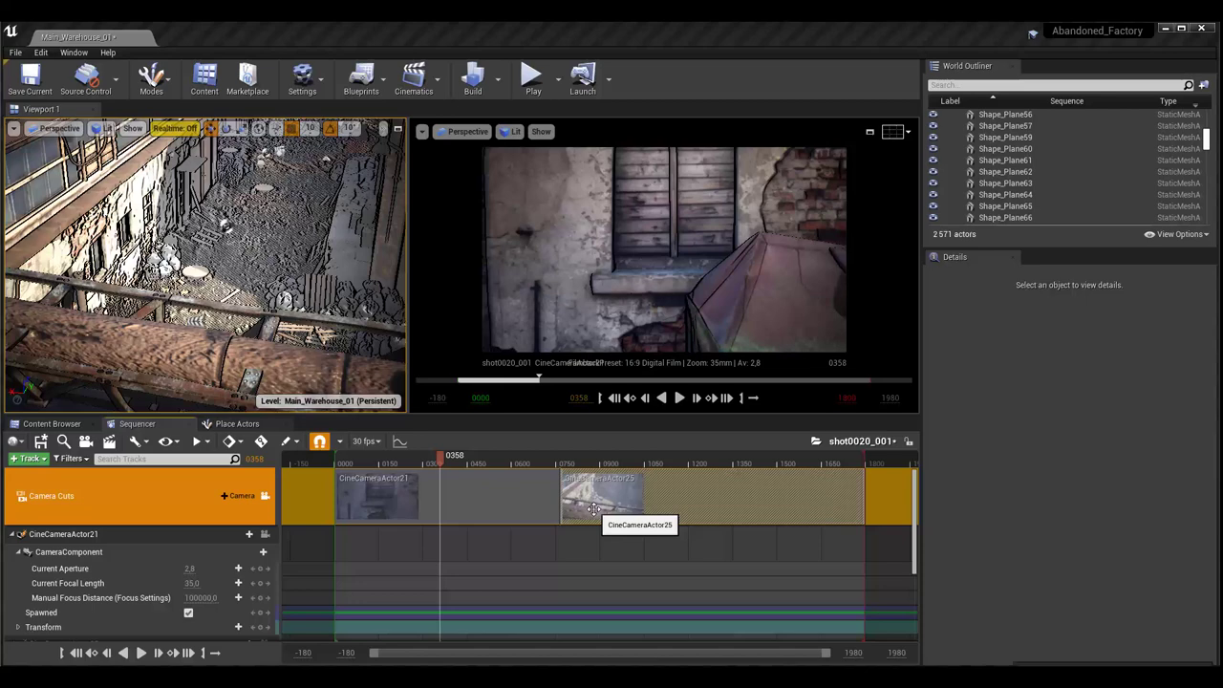
mouse_move(445, 463)
left_mouse_down()
mouse_move(604, 476)
mouse_move(483, 489)
left_mouse_up()
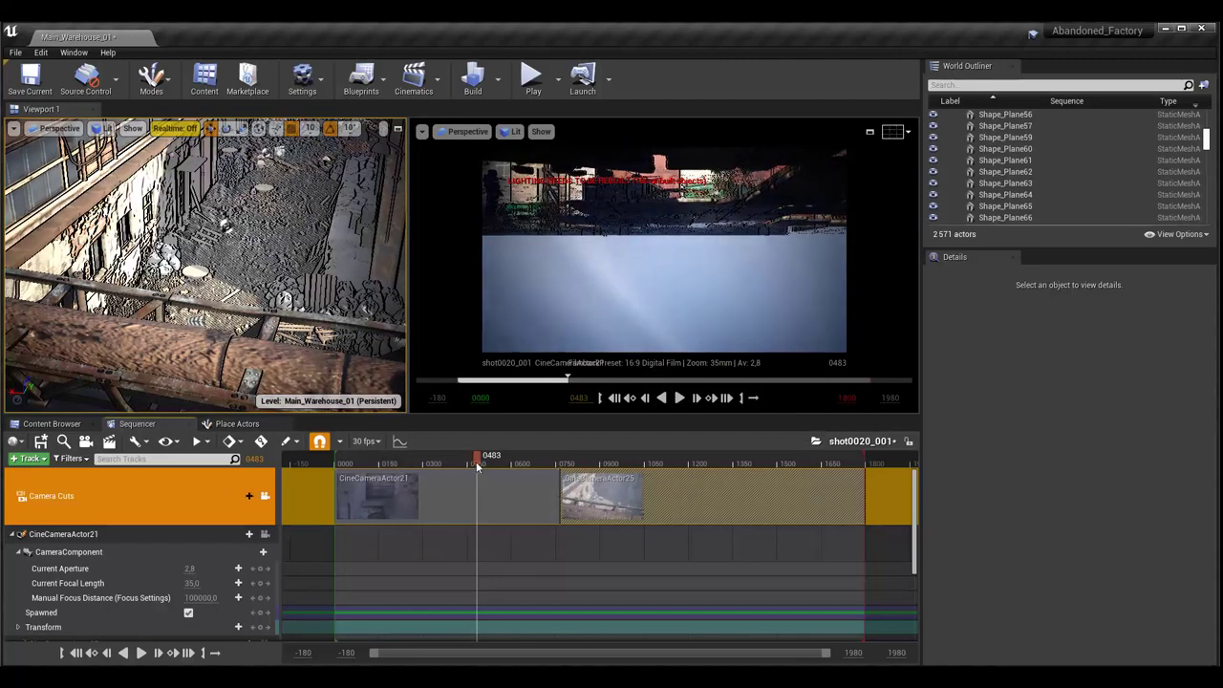
left_click(409, 459)
left_click(421, 458)
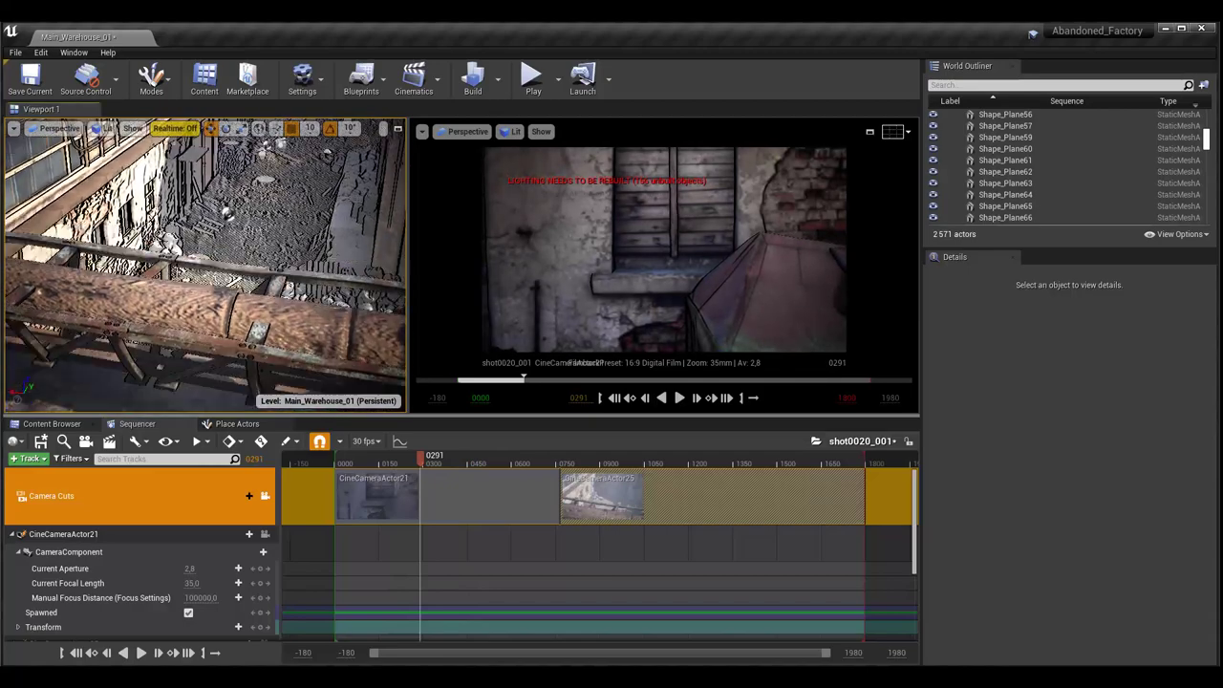
mouse_move(323, 241)
right_mouse_down()
mouse_move(311, 240)
mouse_move(273, 300)
right_mouse_up()
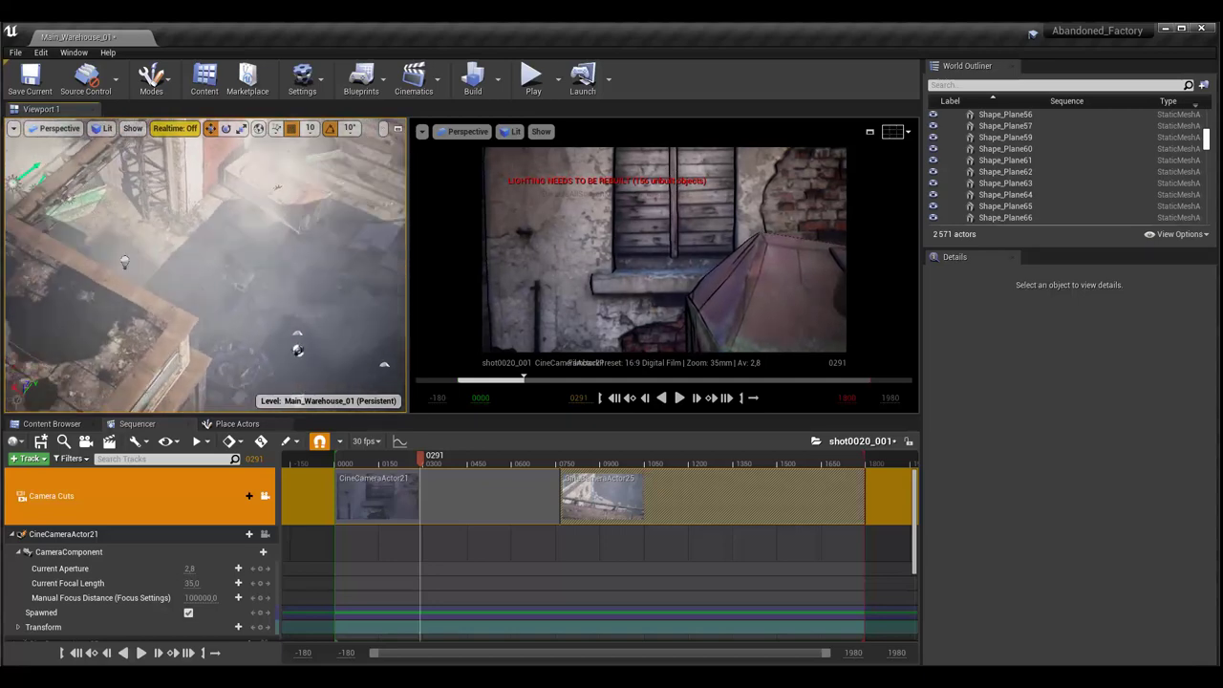
- Focus the level view on CineCameraActor21 with F and pull back to a wider view
left_click(230, 533)
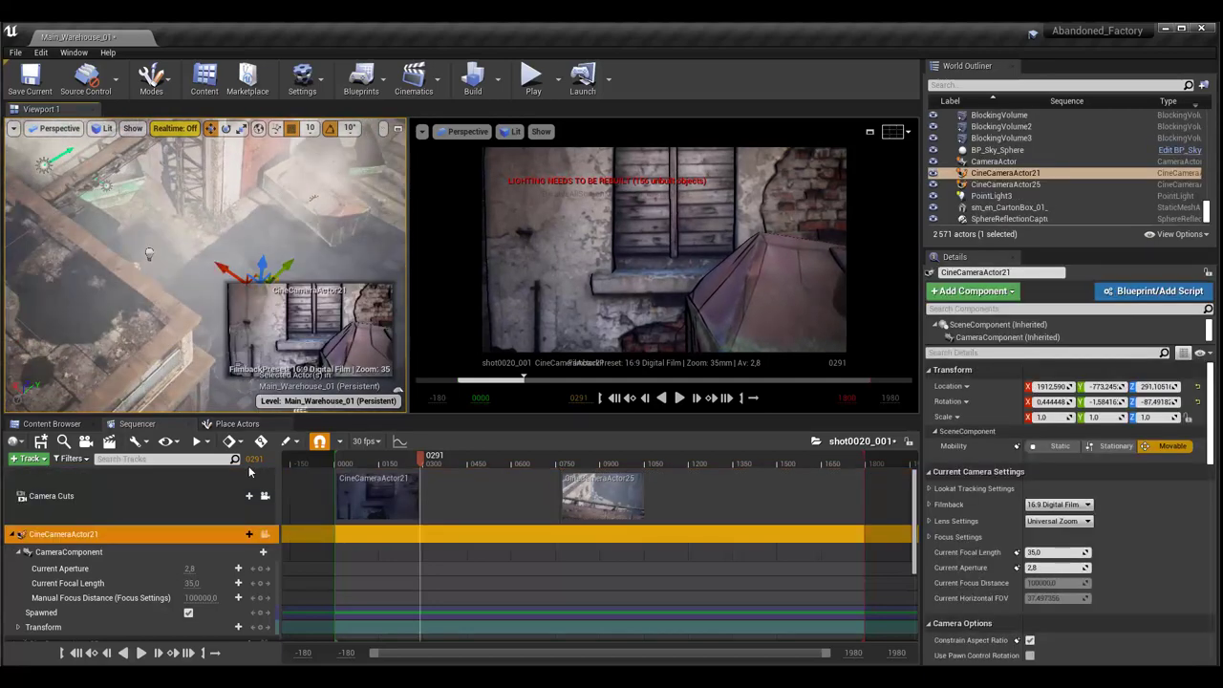
key("f")
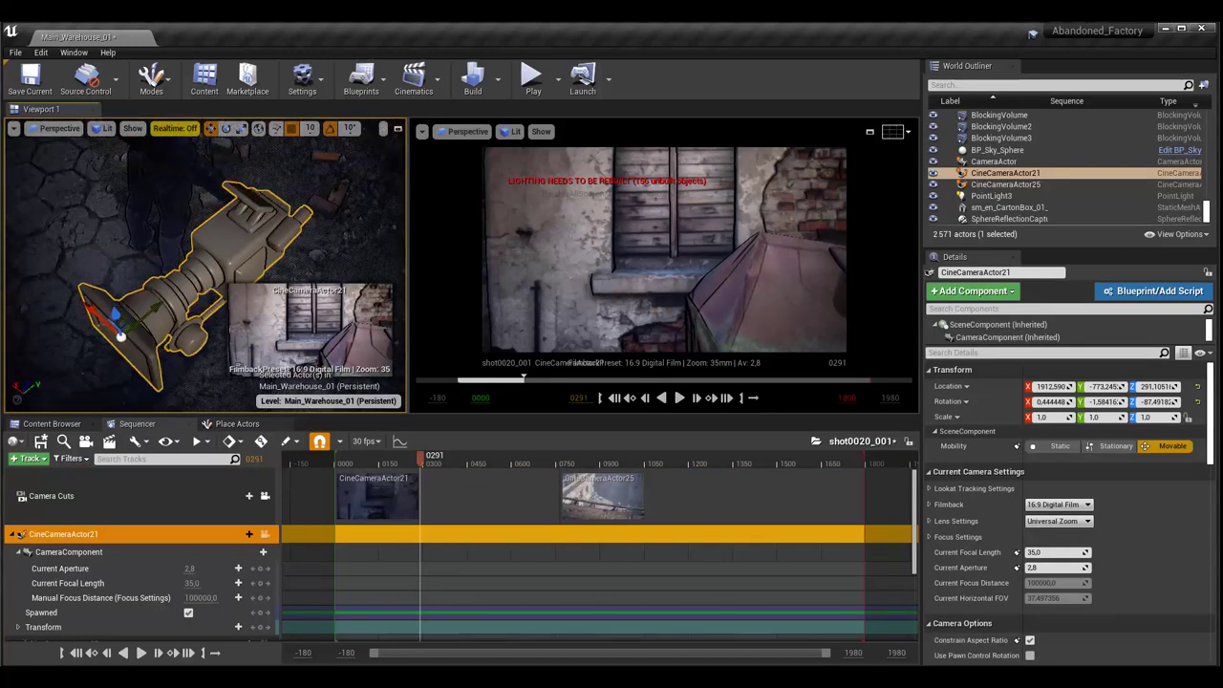
left_click_drag(287, 249, 165, 302, "alt")
right_click_drag(206, 267, 144, 248)
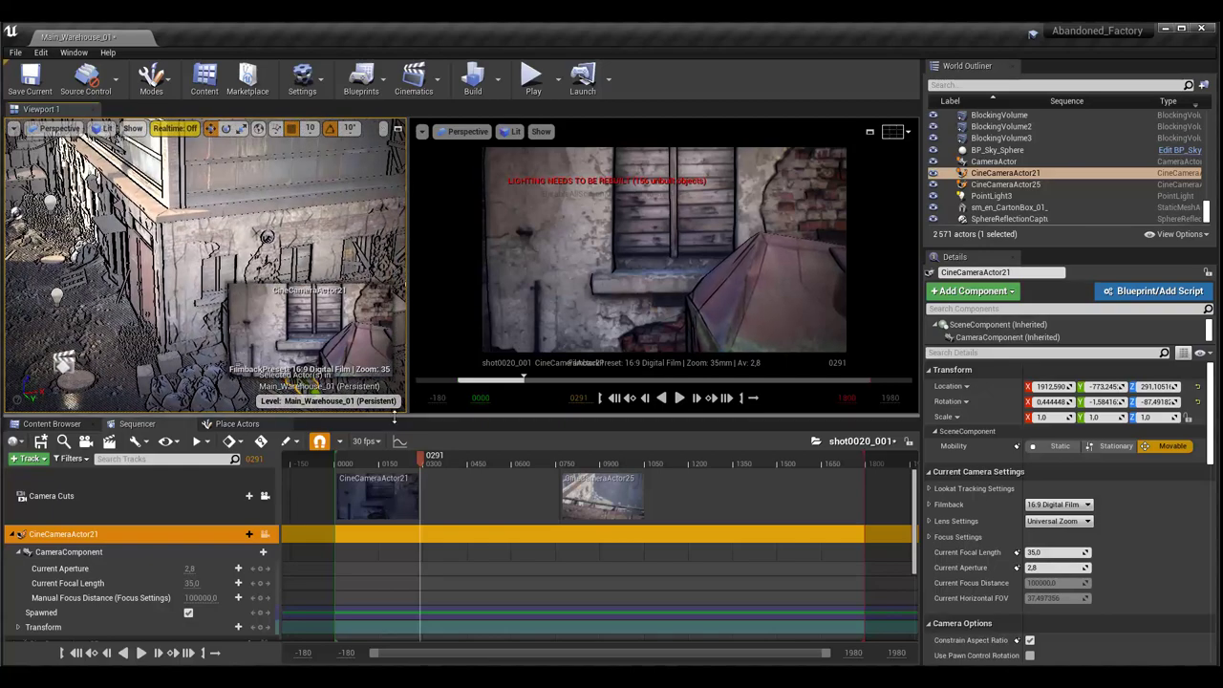
- Orbit around the crates near the dumpster and select CineCameraActor21 directly in the level
left_click(496, 318)
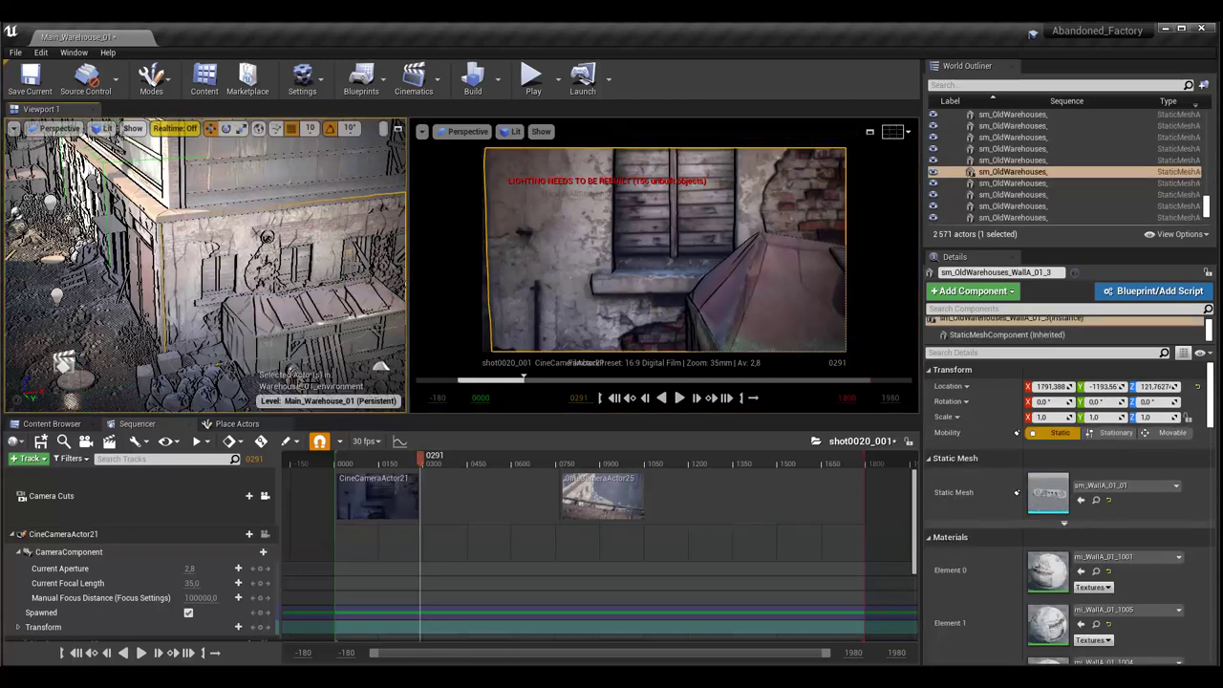
left_click(214, 535)
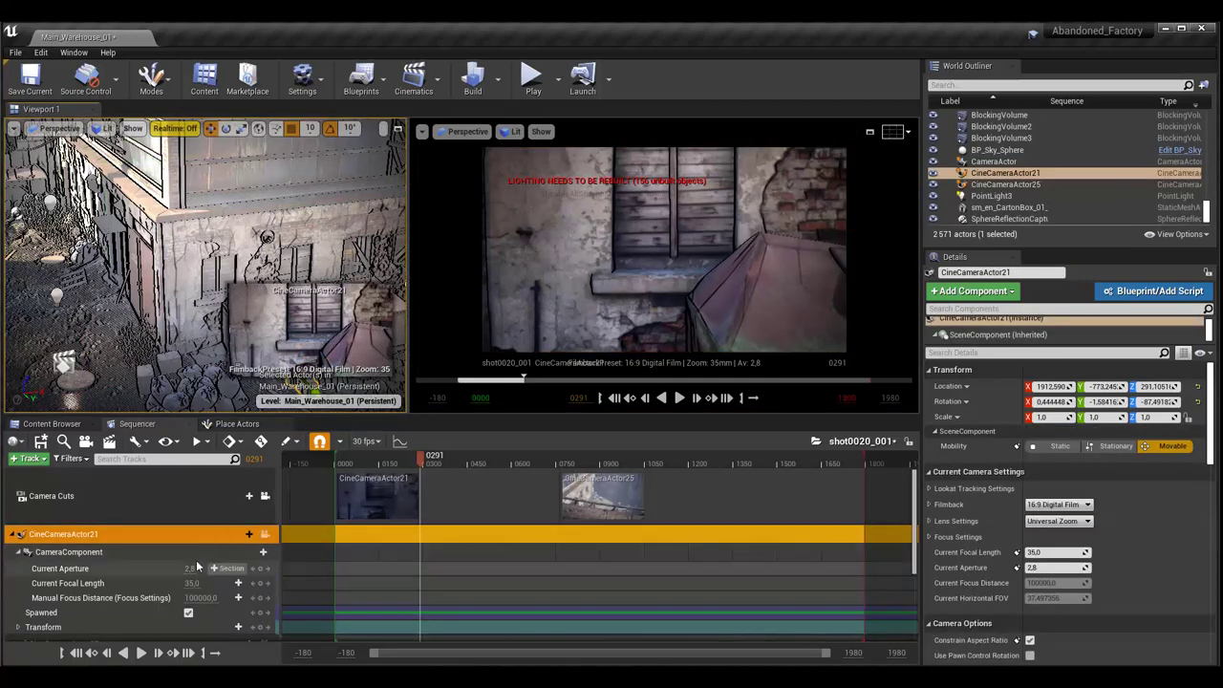
left_click(70, 504)
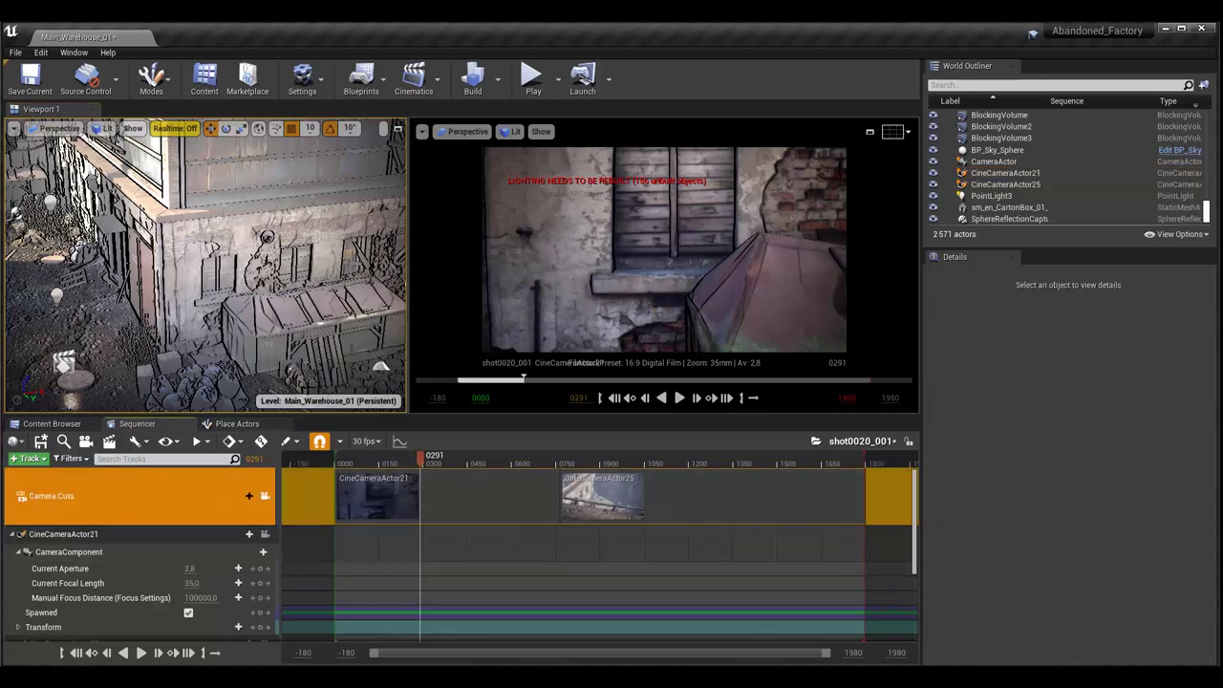
left_click(286, 342)
right_click_drag(320, 375, 302, 296)
left_click(283, 272)
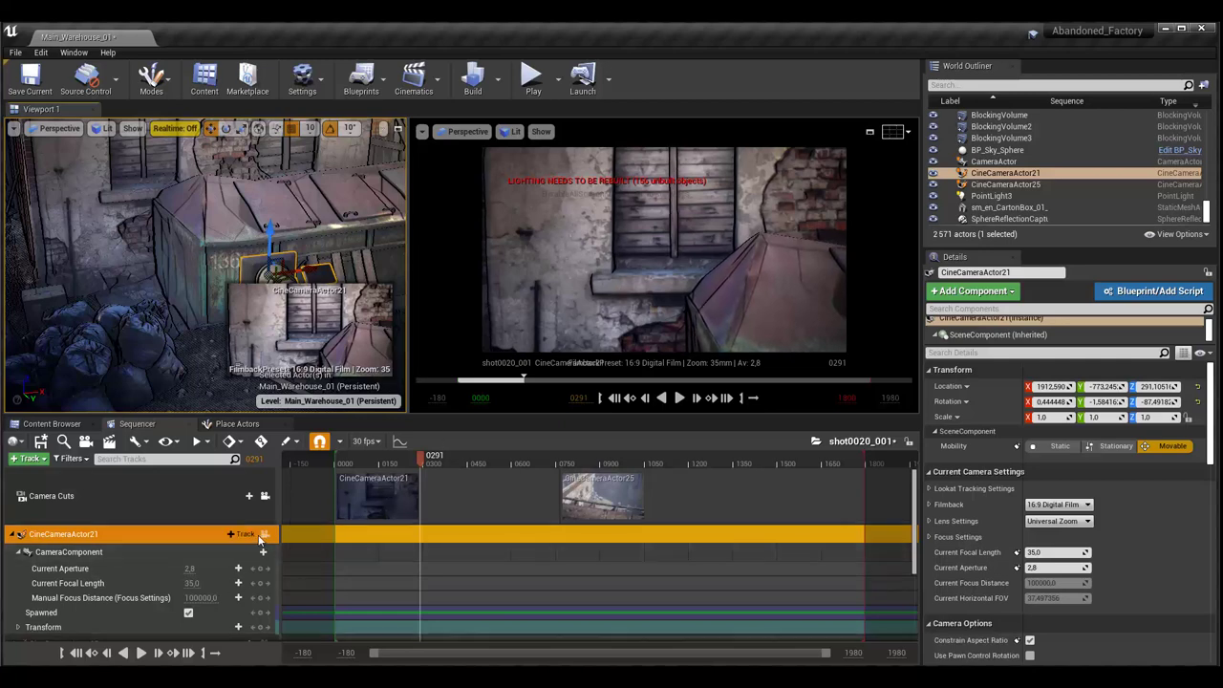
- Pilot CineCameraActor21 in the cinematic viewport so it shows Pilot Active, then scroll the track list
left_click(265, 539)
left_click(613, 322)
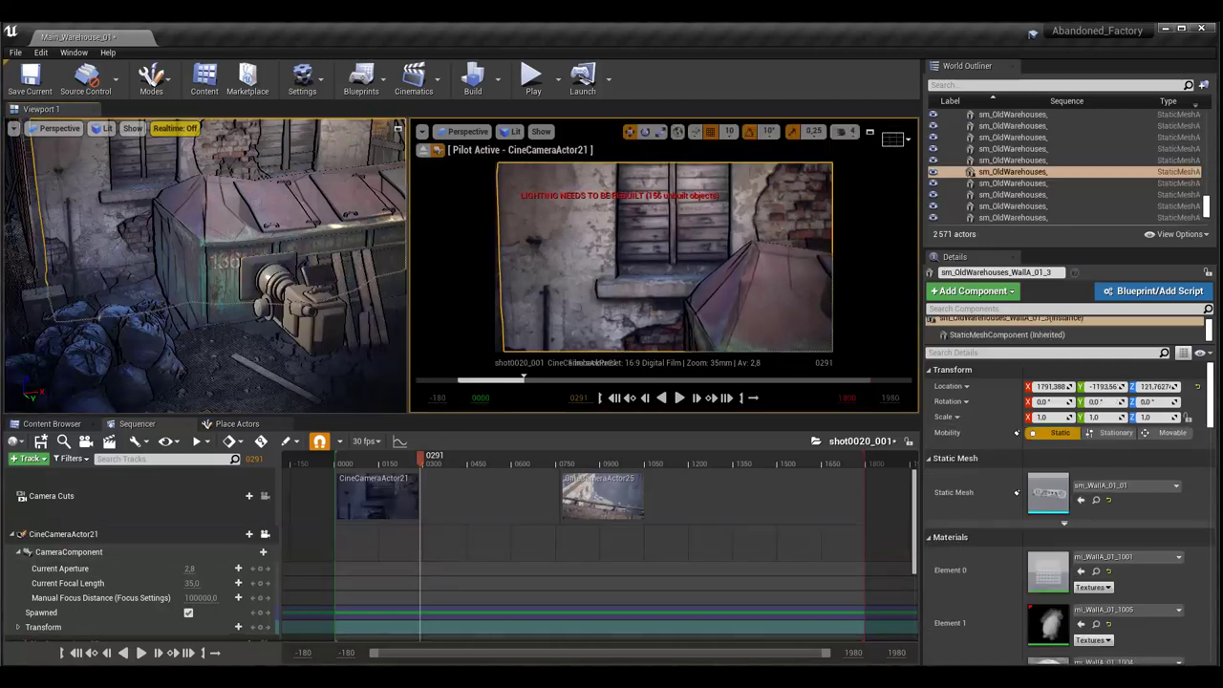
left_click(63, 533)
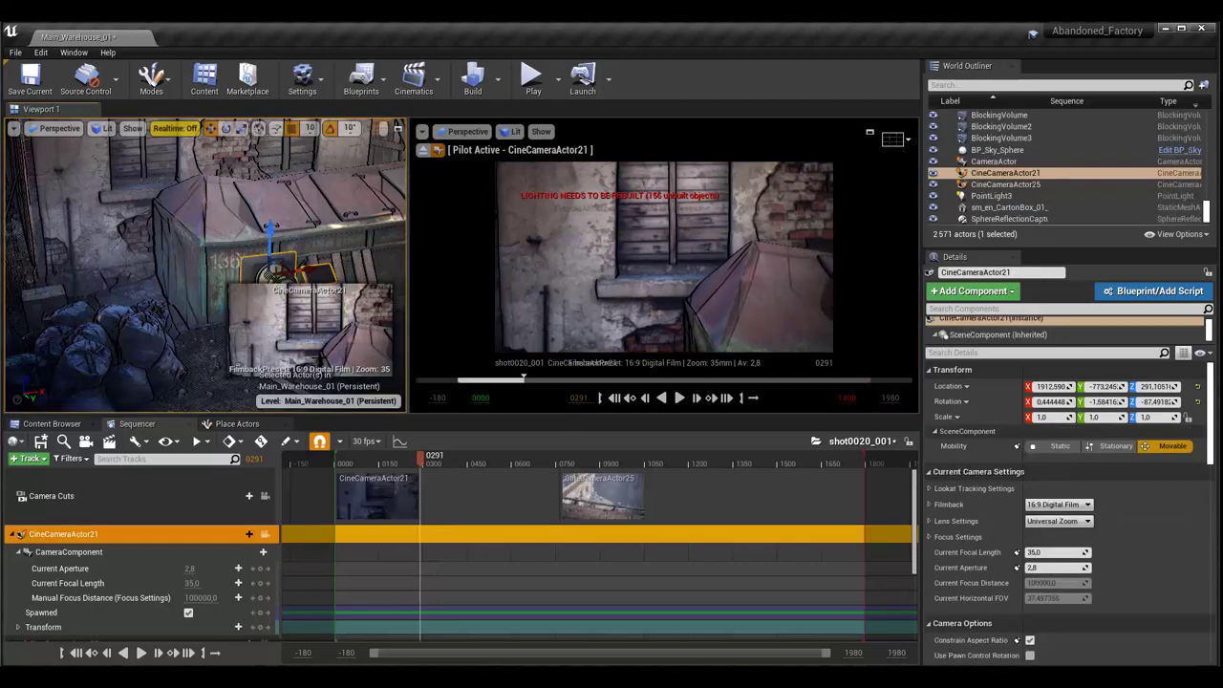
right_click_drag(205, 266, 205, 265)
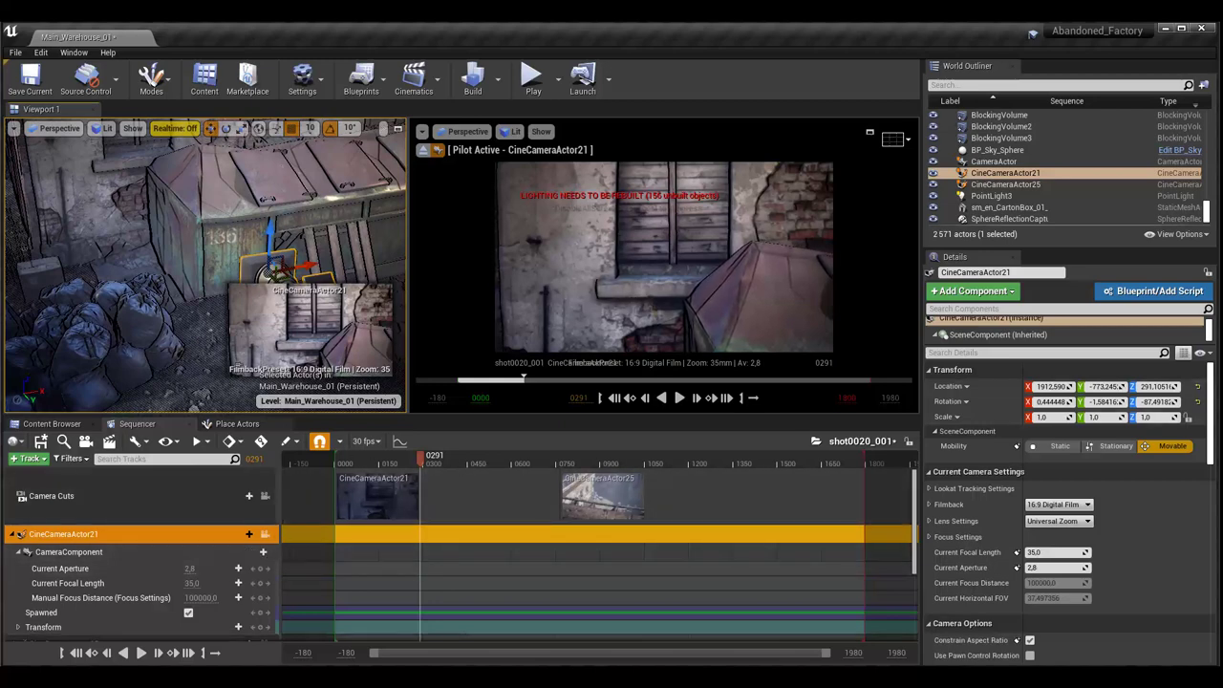
scroll(459, 555, "down", 1)
type("28")
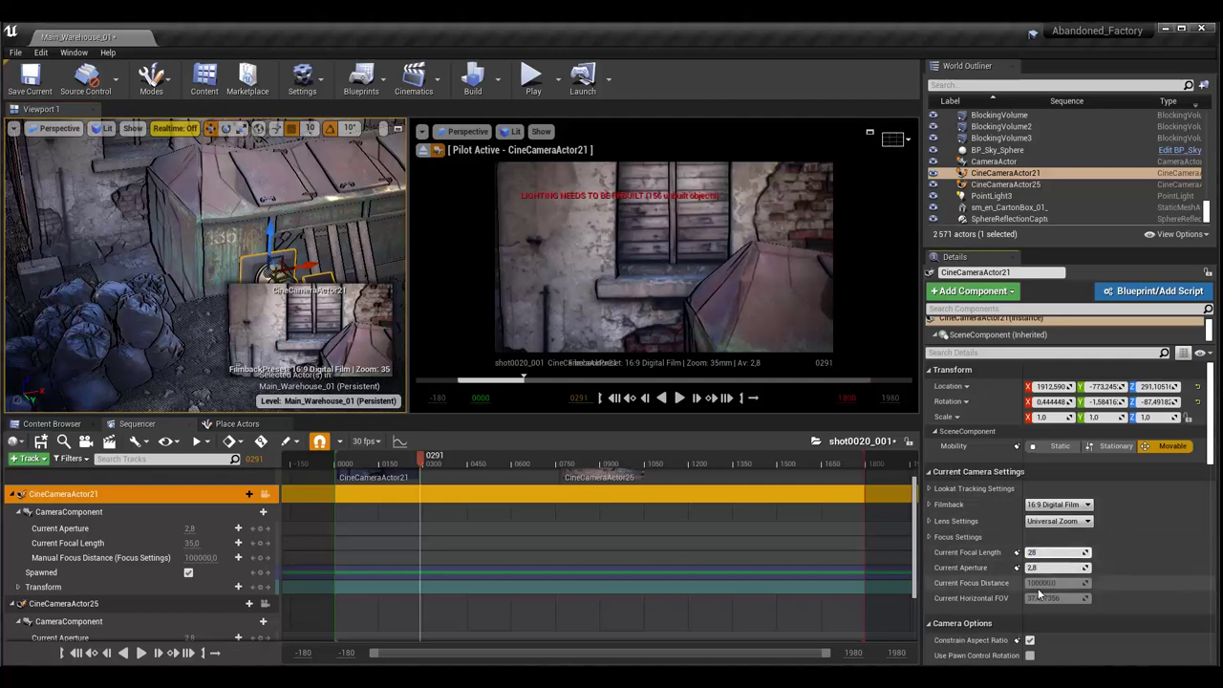
- Try a 28mm Current Focal Length on CineCameraActor21, then restore it to 35mm
key("Return")
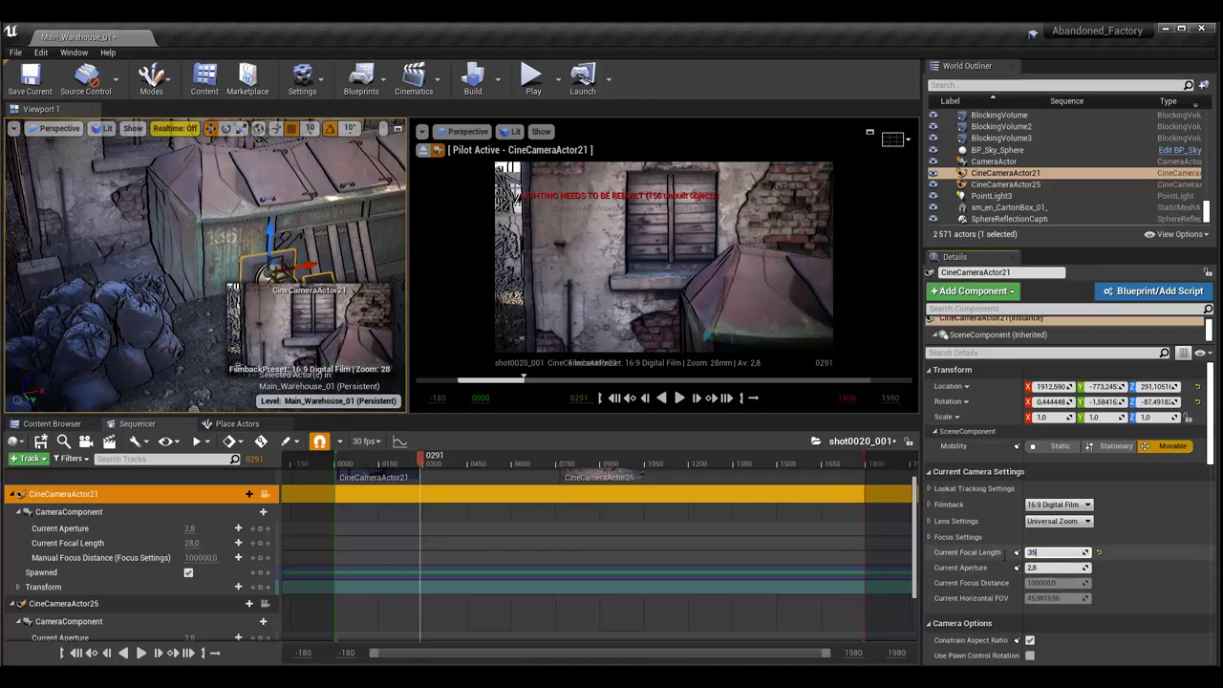
key("Return")
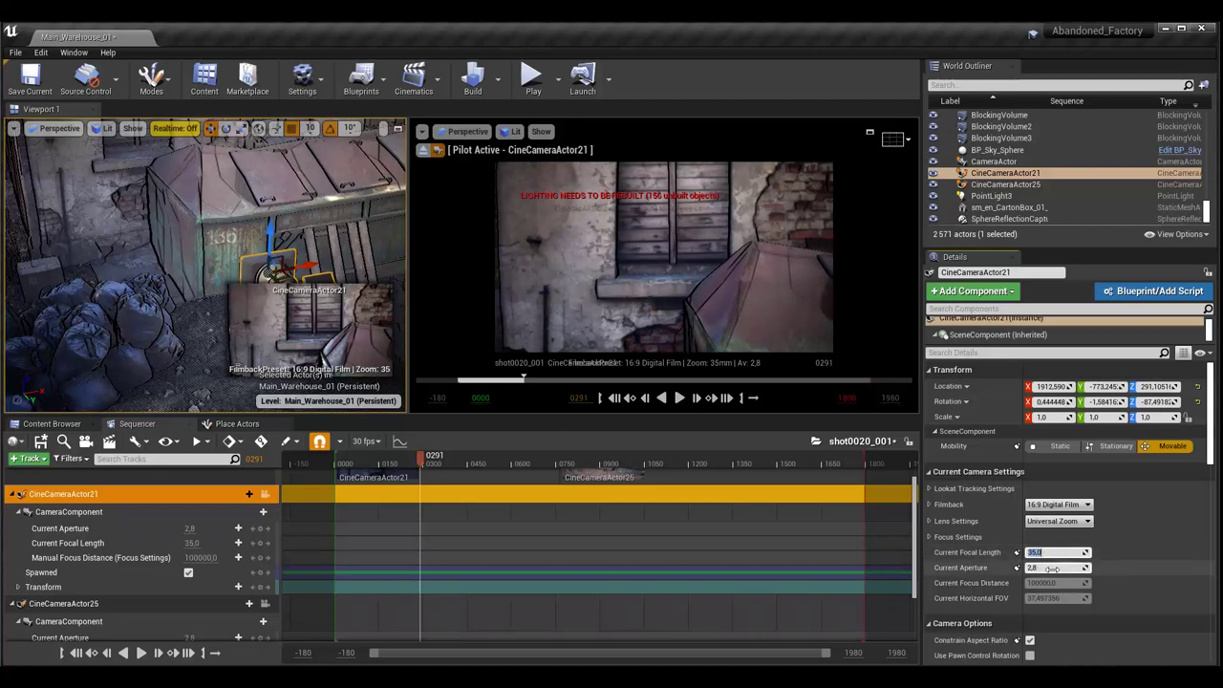
scroll(1017, 587, "down", 2)
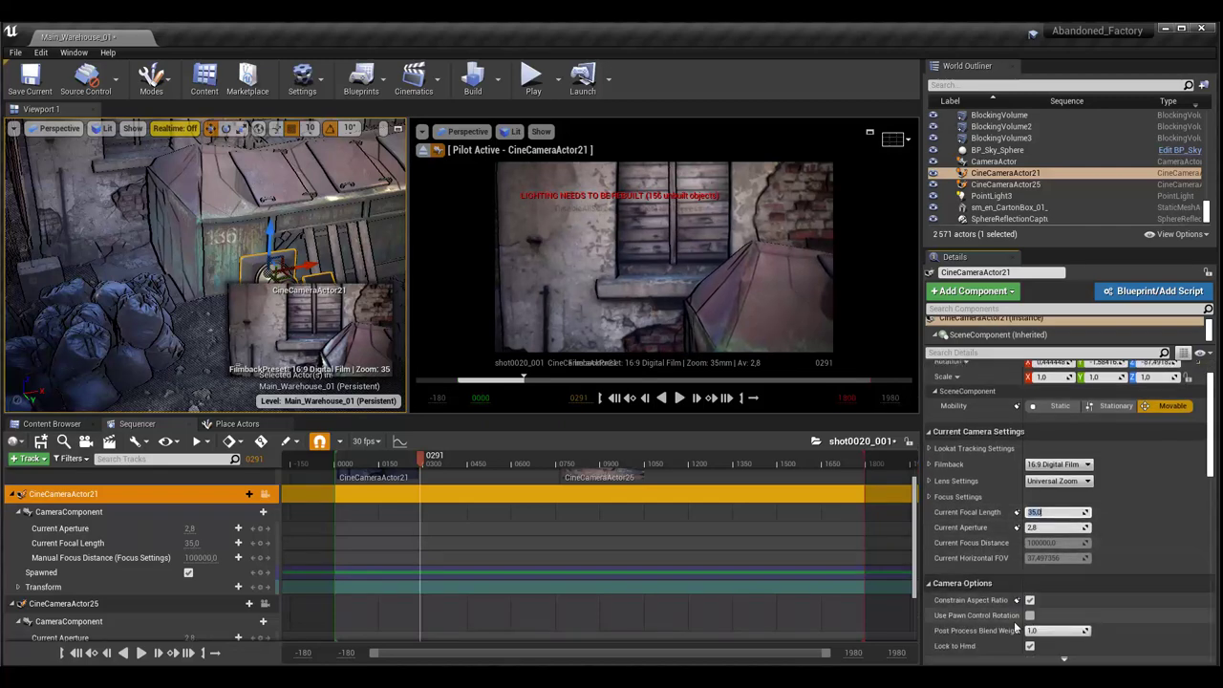
scroll(1014, 611, "up", 2)
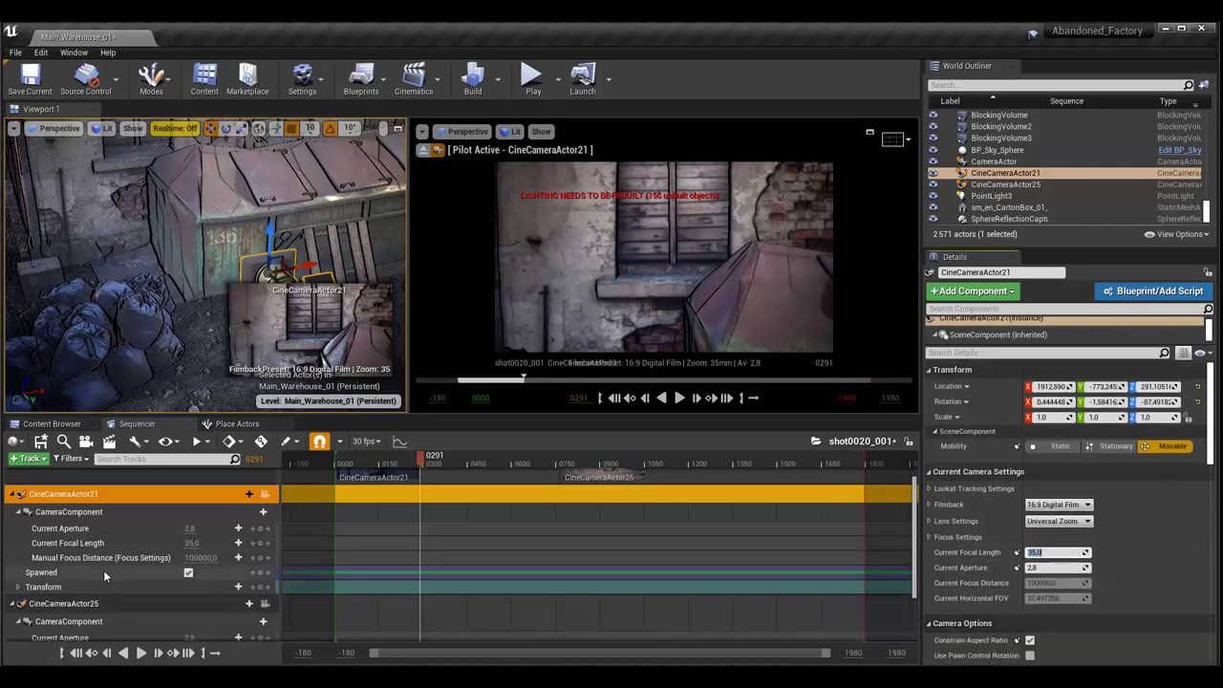
- Expand CineCameraActor21's Transform track, move to frame 0002, and collapse the CameraComponent tracks
left_click(19, 587)
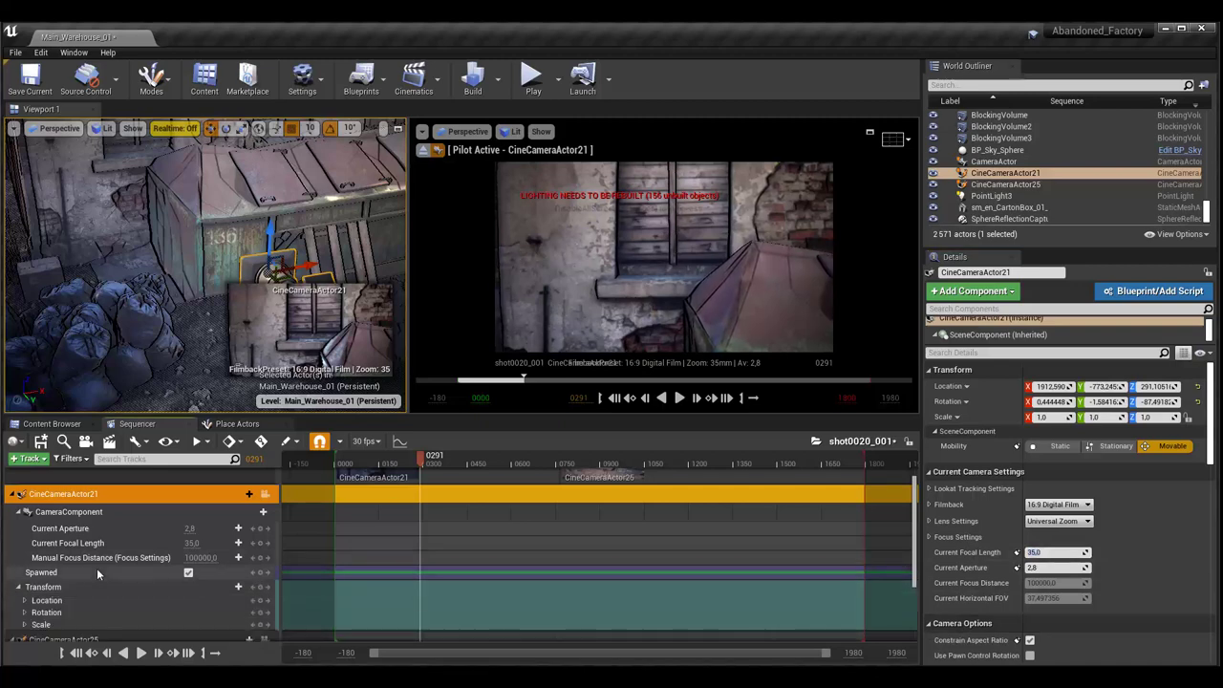
scroll(97, 567, "down", 2)
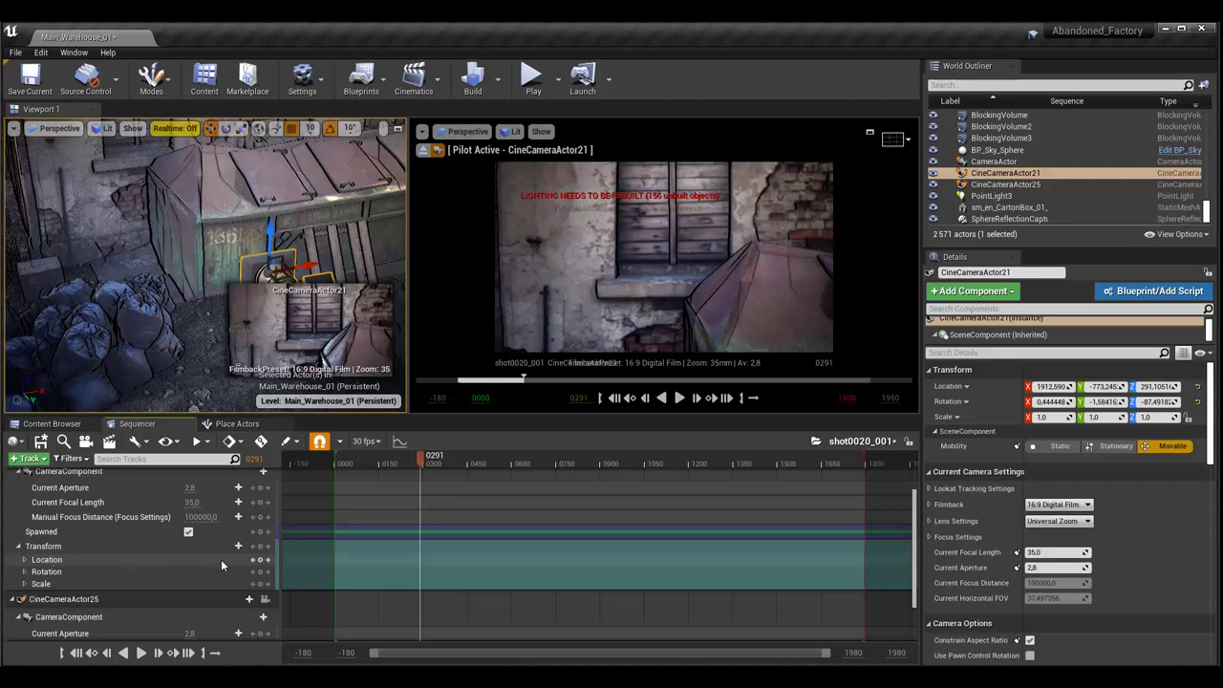
left_click_drag(420, 458, 334, 475)
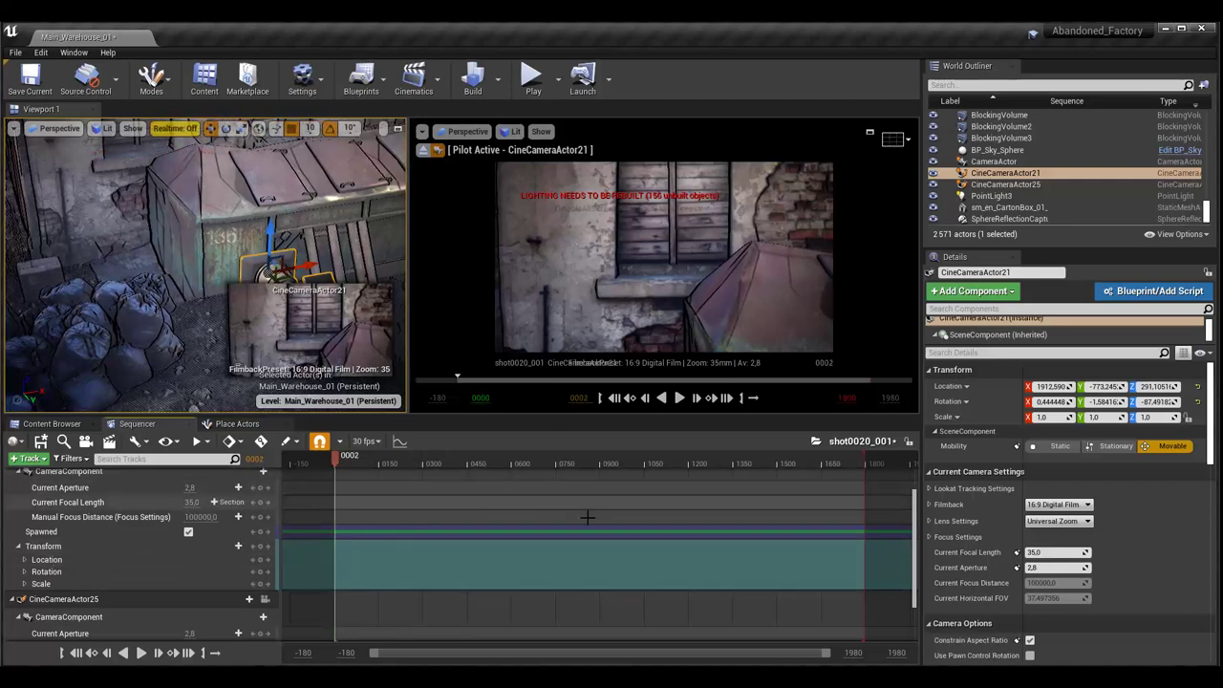
scroll(70, 596, "up", 1)
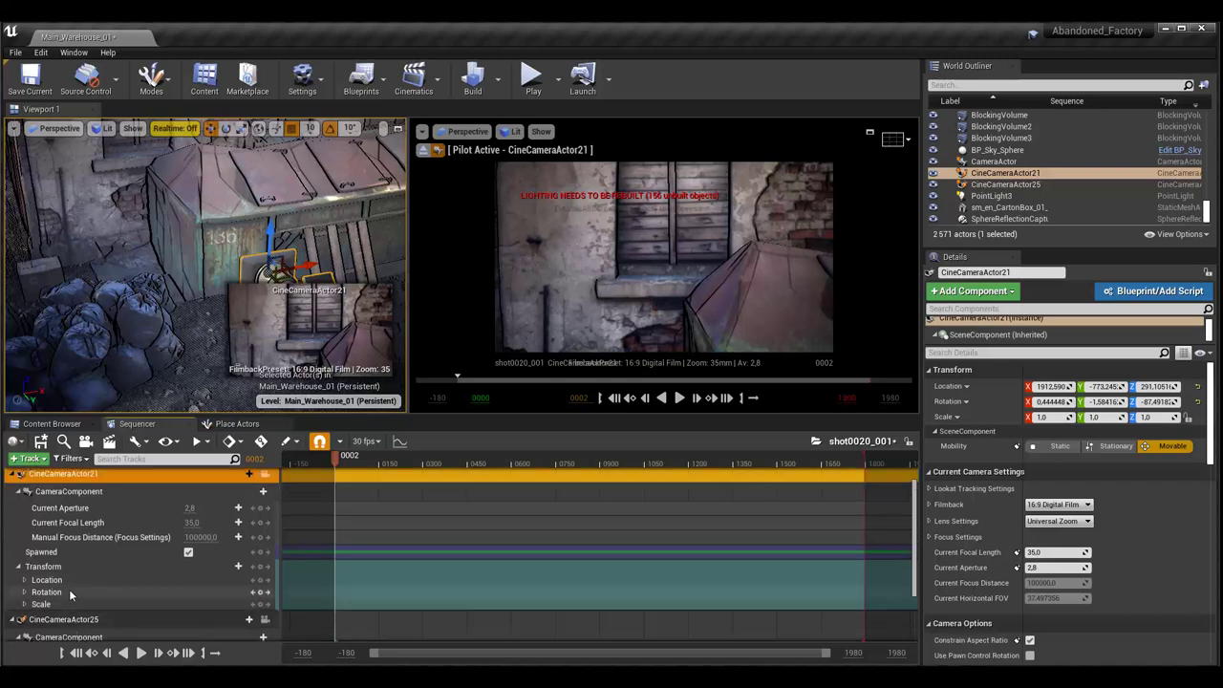
left_click(13, 494)
left_click(17, 491)
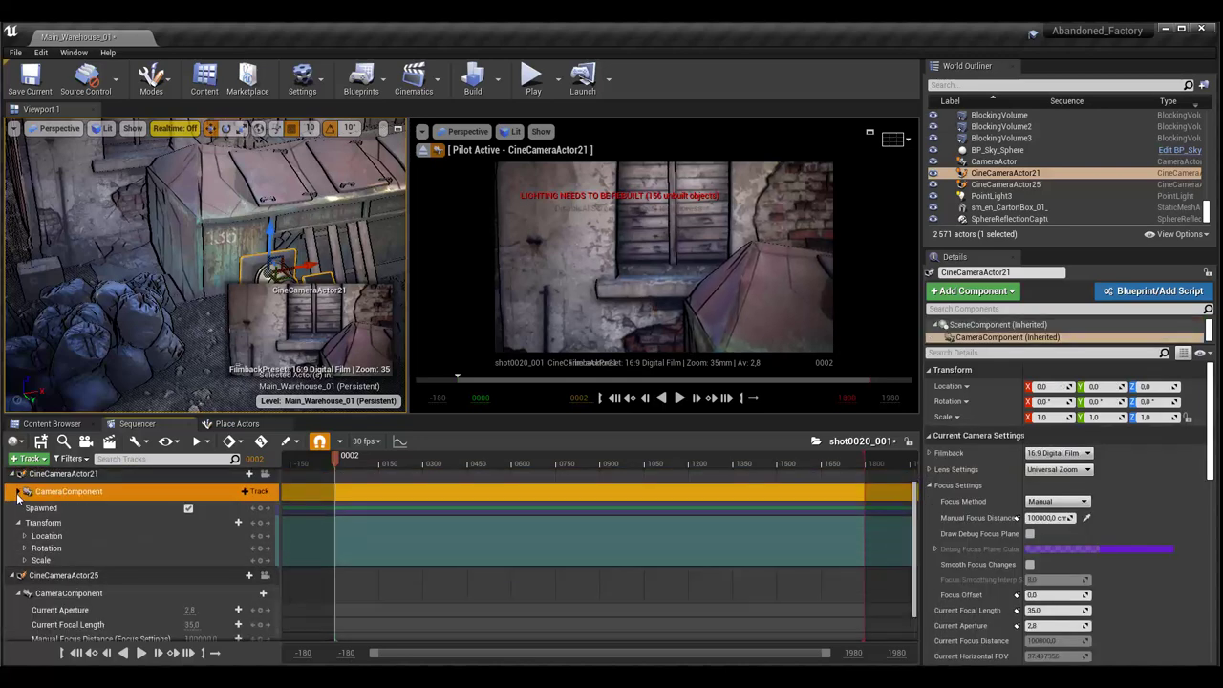
scroll(120, 551, "up", 2)
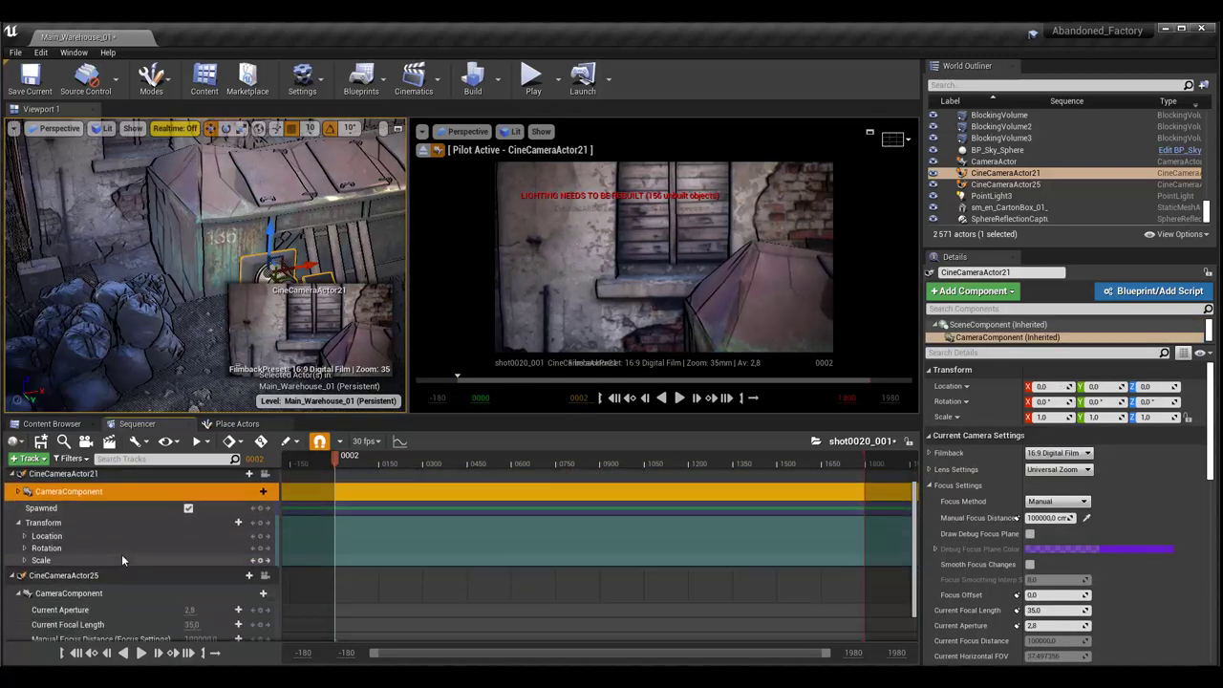
scroll(121, 554, "up", 1)
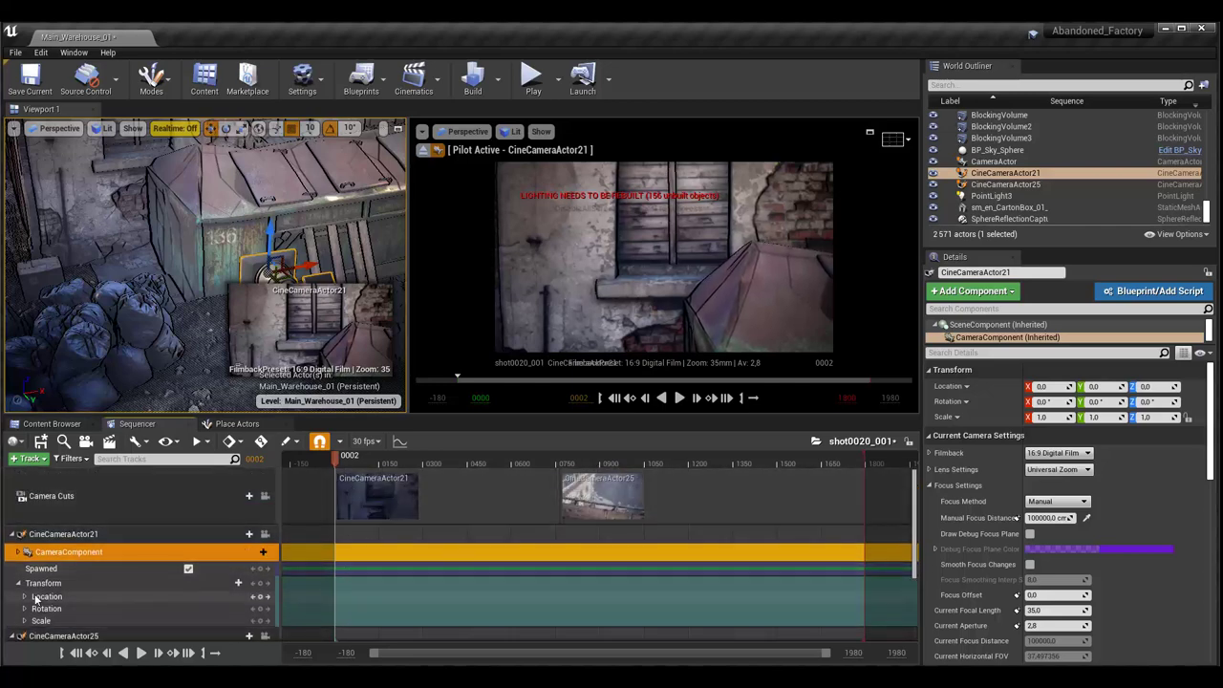
- Key CineCameraActor21's transform at the shot start and move the playhead to frame 0753
left_click(260, 596)
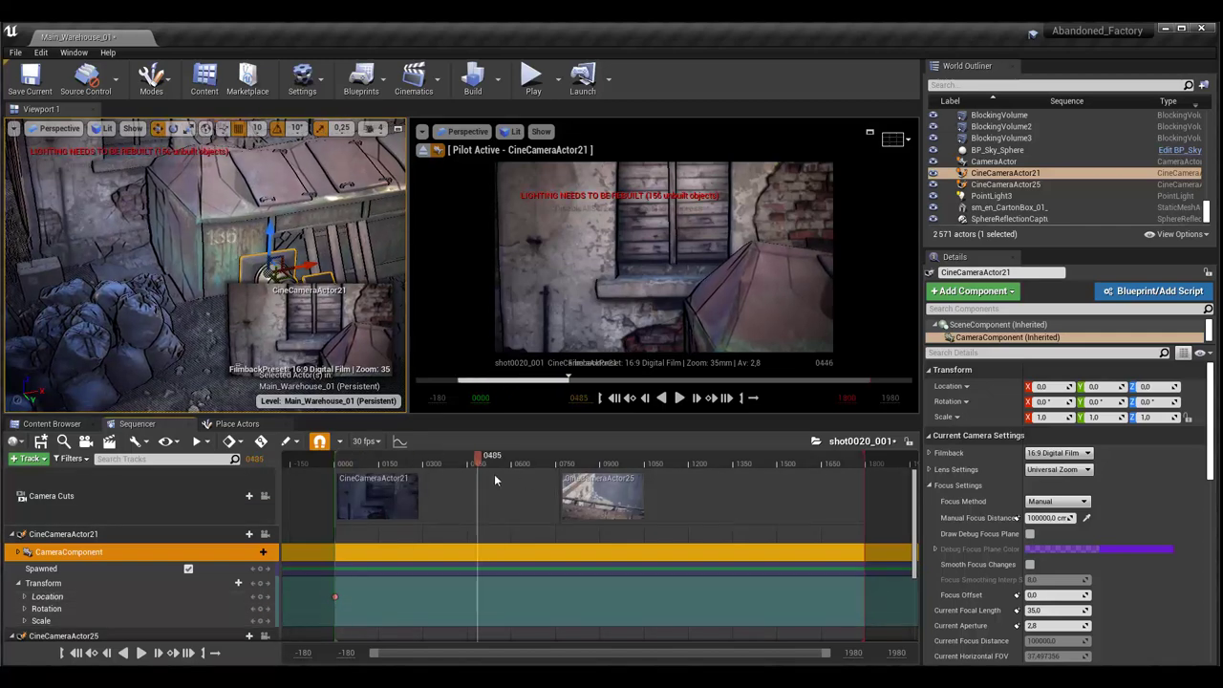
left_click_drag(349, 465, 561, 468)
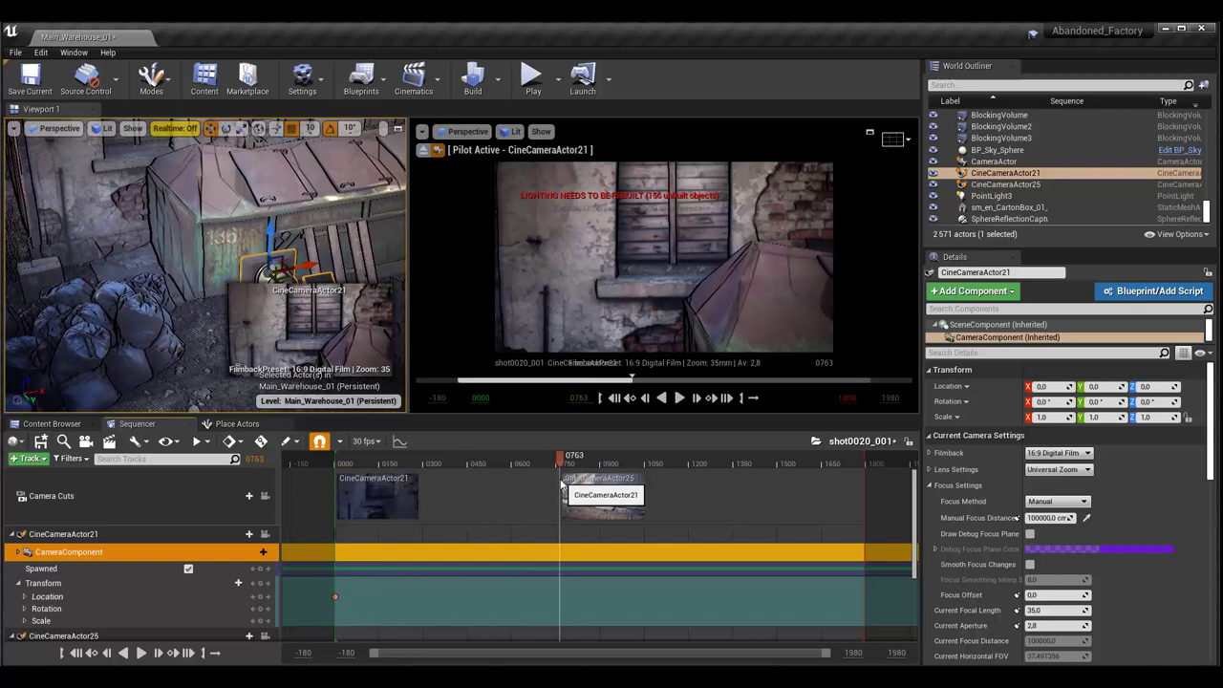
left_click_drag(561, 484, 554, 487)
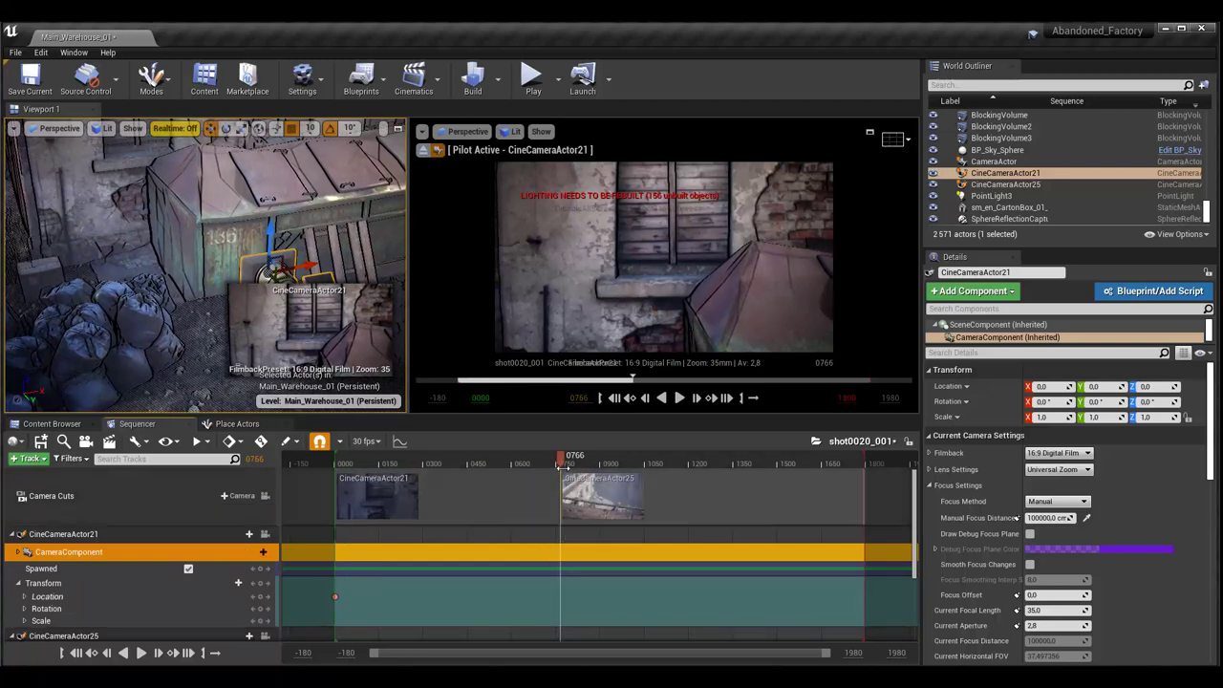
left_click(555, 465)
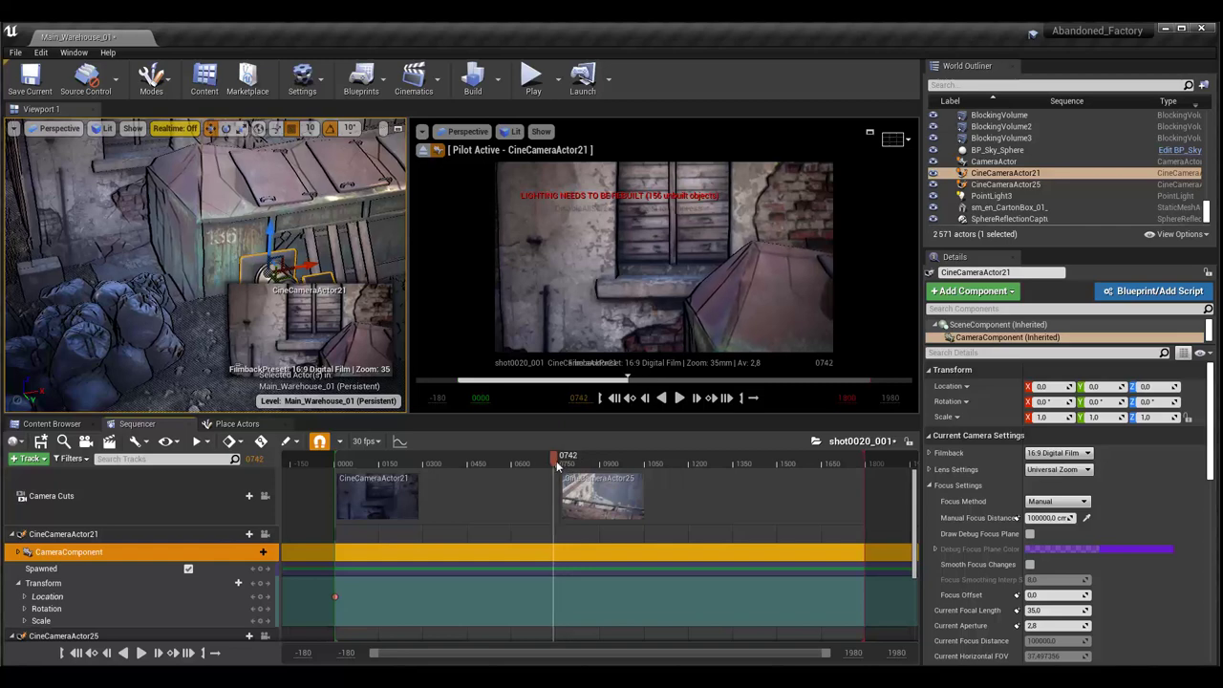
left_click_drag(556, 465, 556, 466)
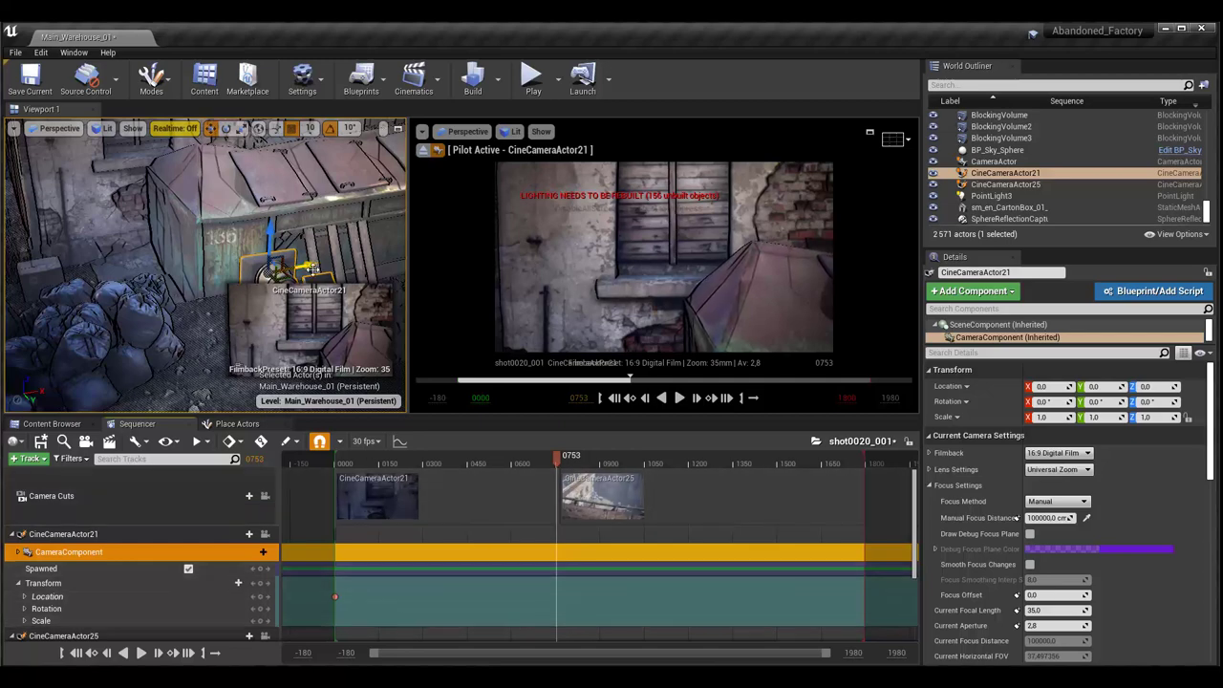
- Move CineCameraActor21 down and left to a new position and key its transform at 0753
left_click_drag(308, 268, 11, 332)
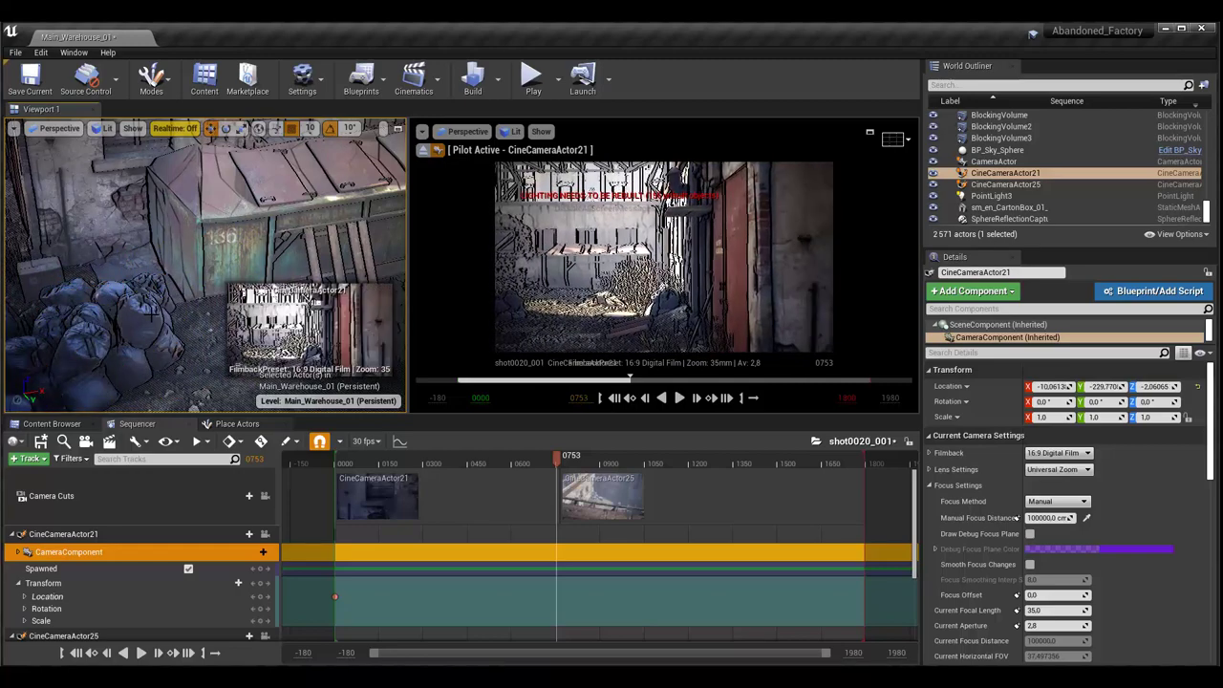
key("f")
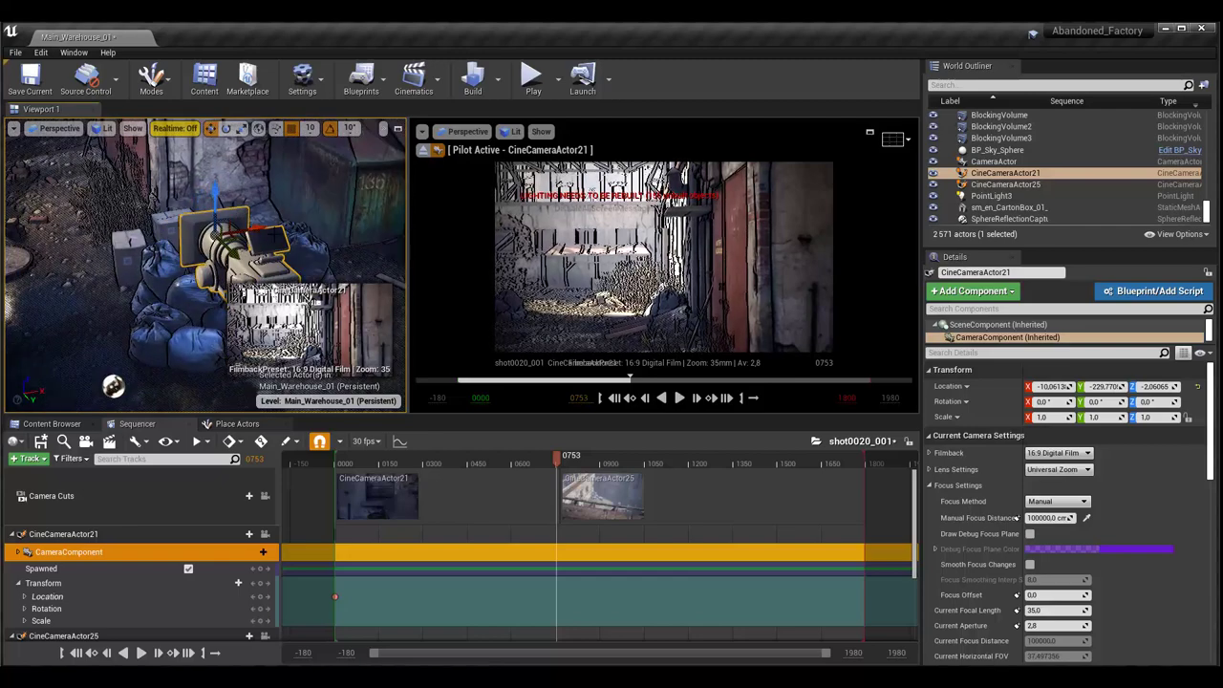
left_click_drag(258, 225, 68, 280)
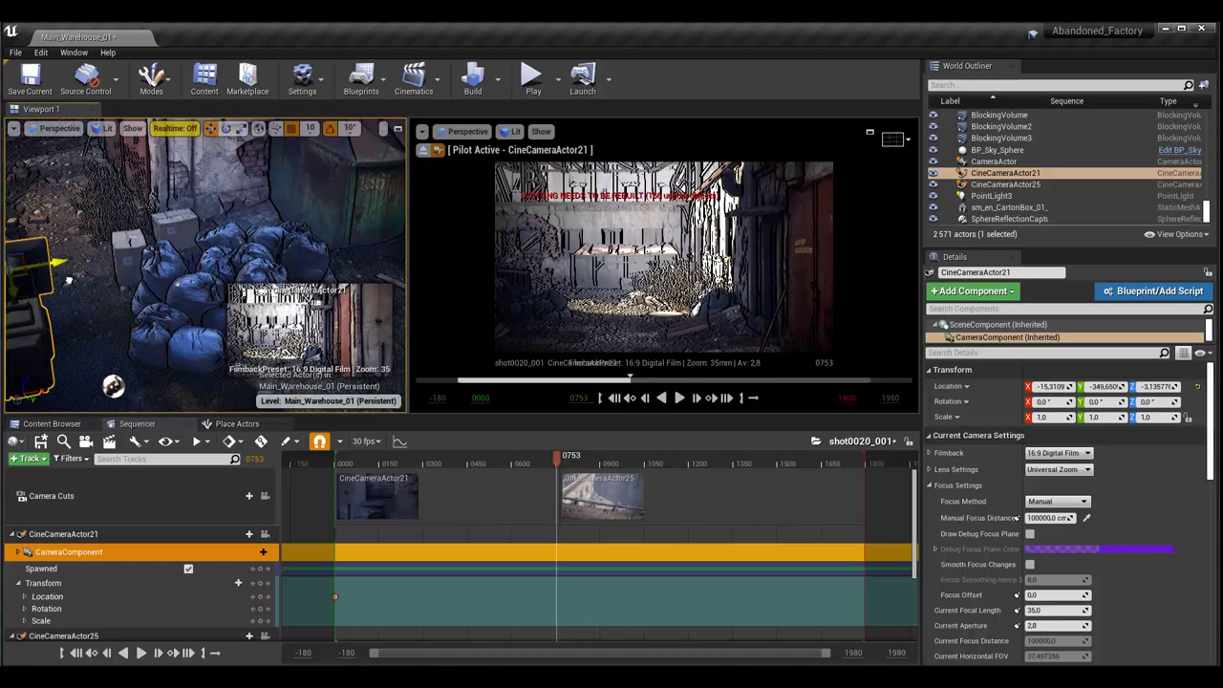
left_click(258, 584)
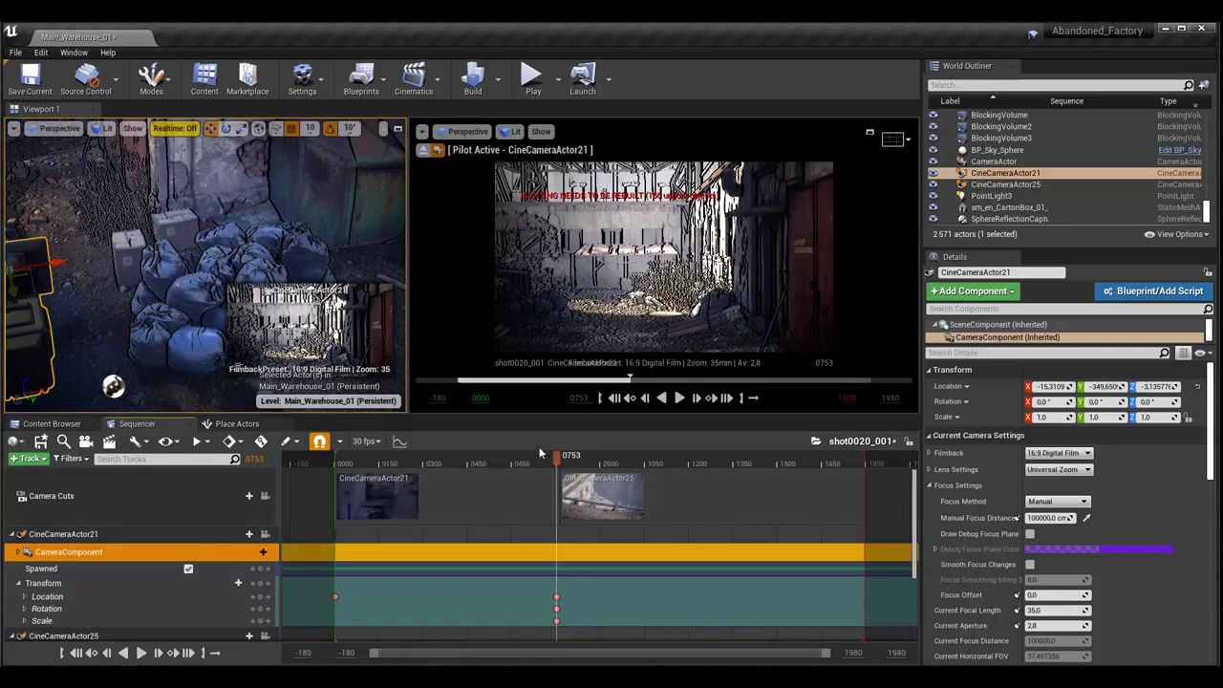
left_click_drag(539, 457, 341, 469)
left_click(539, 310)
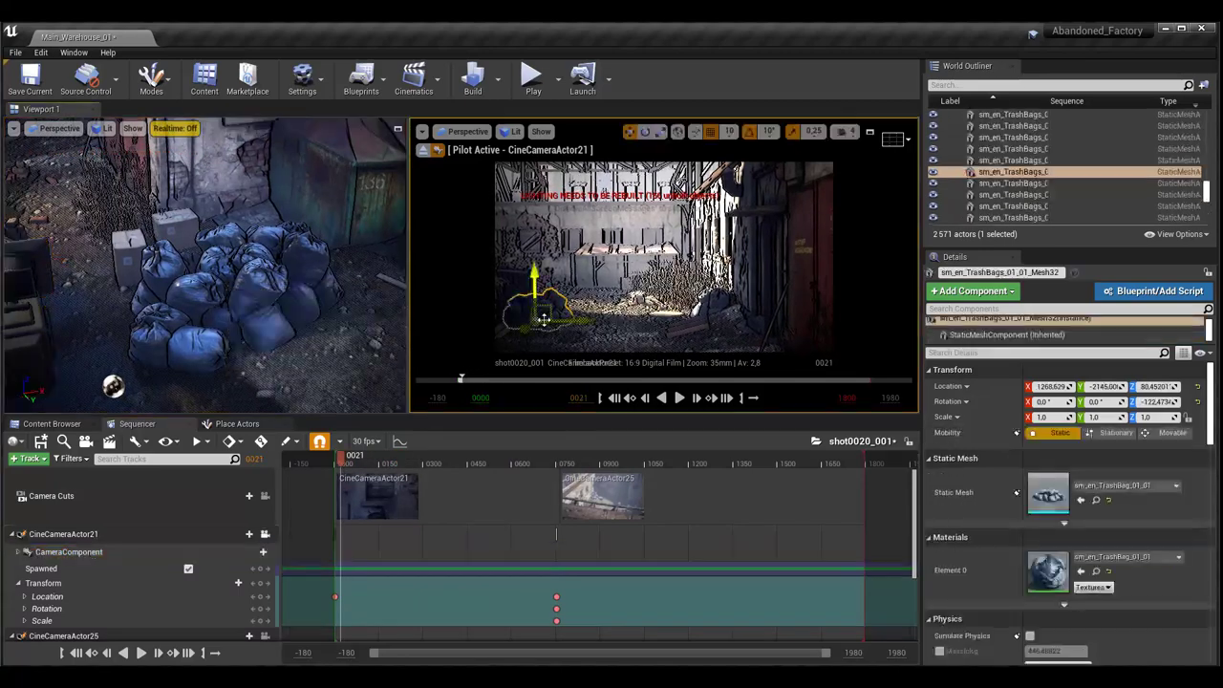
left_click_drag(345, 463, 333, 466)
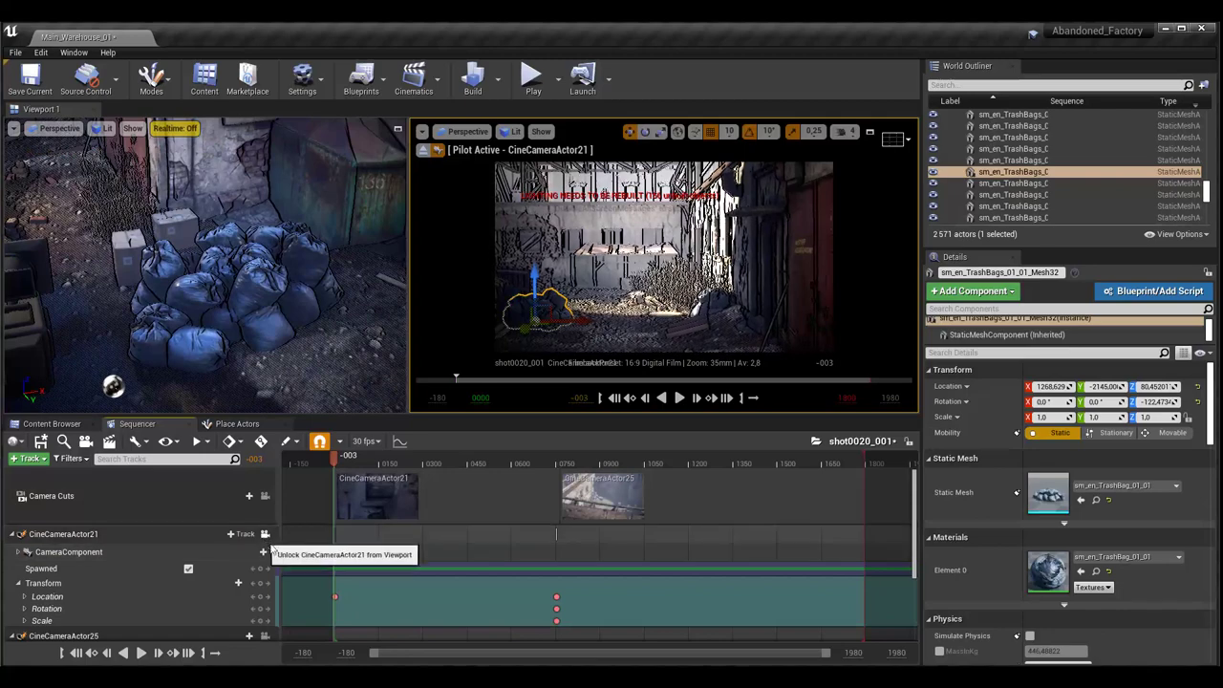
left_click_drag(340, 461, 334, 462)
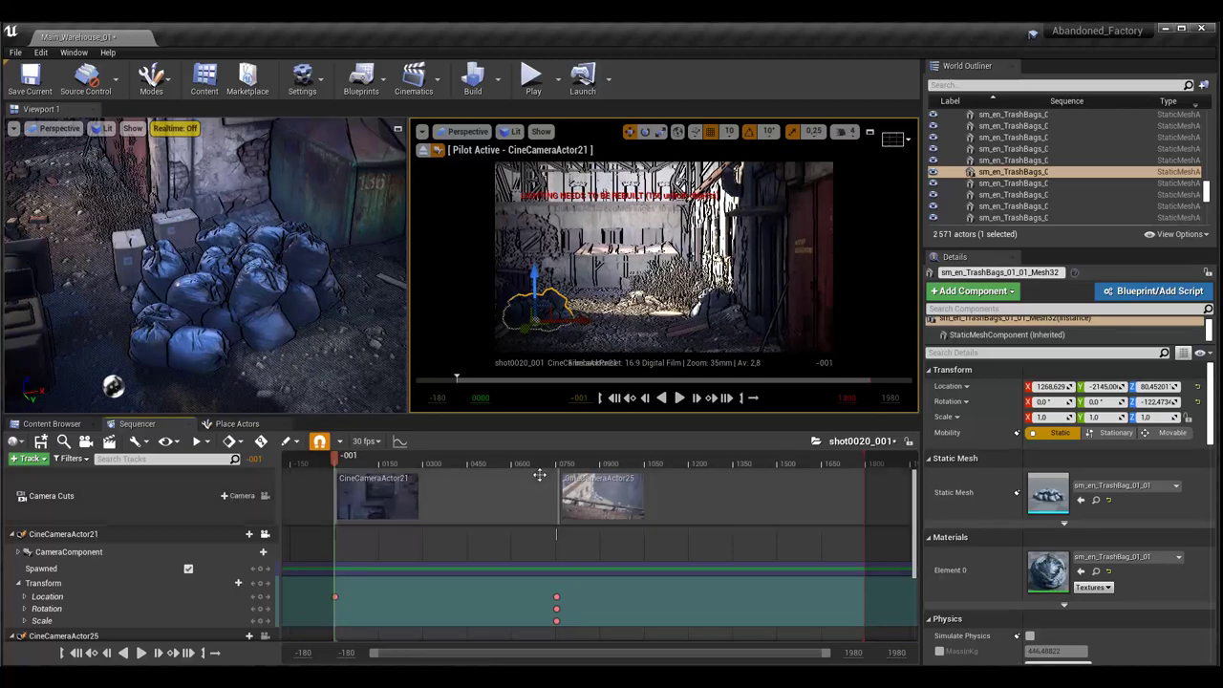
left_click(556, 533)
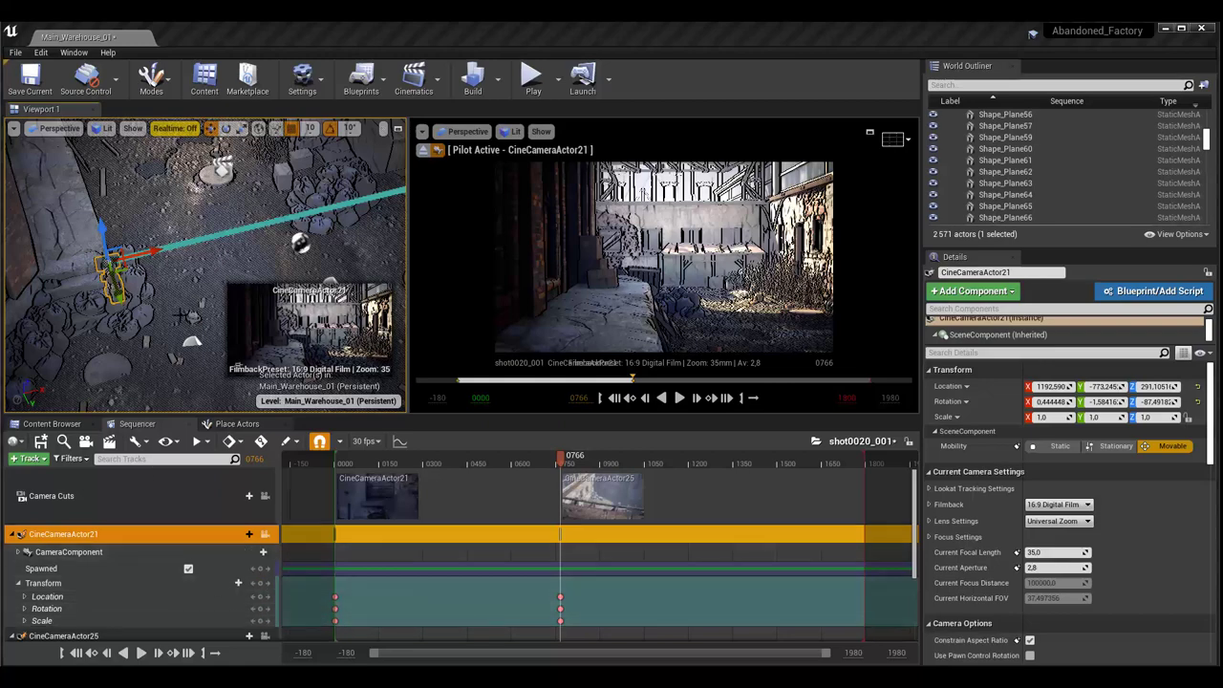
- Nudge and turn CineCameraActor21 about 10° at its end pose, then key its transform at frame 0766
right_click_drag(181, 316, 172, 334)
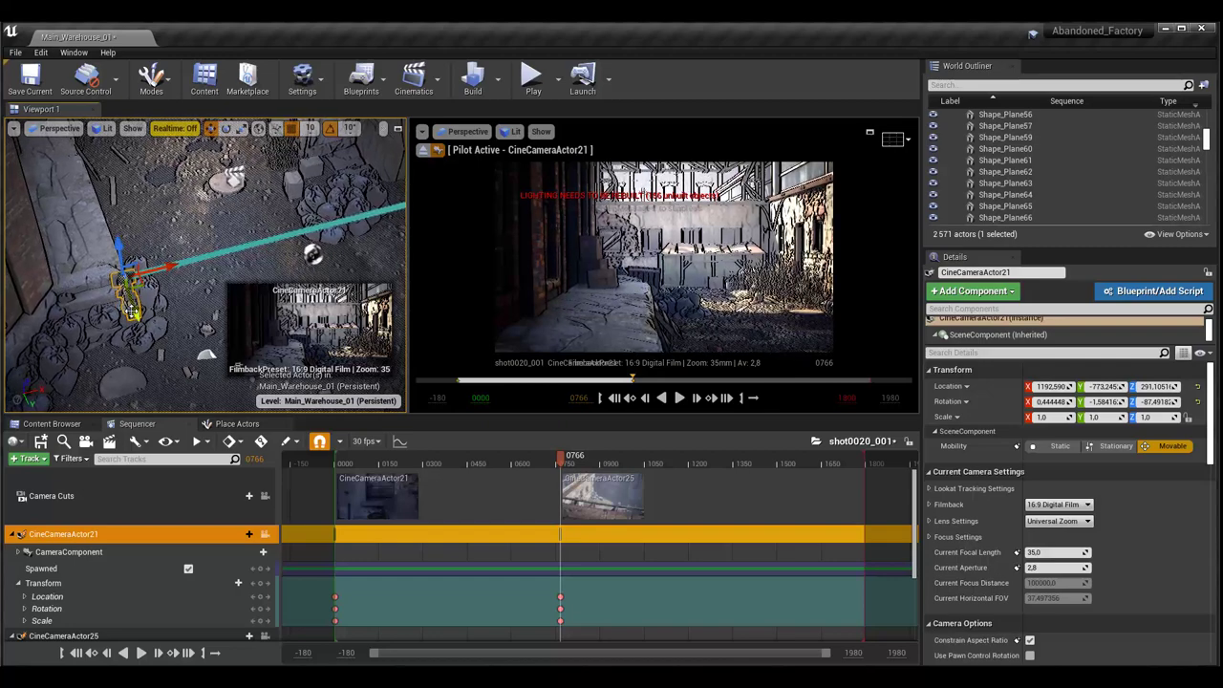
left_click_drag(159, 270, 149, 276)
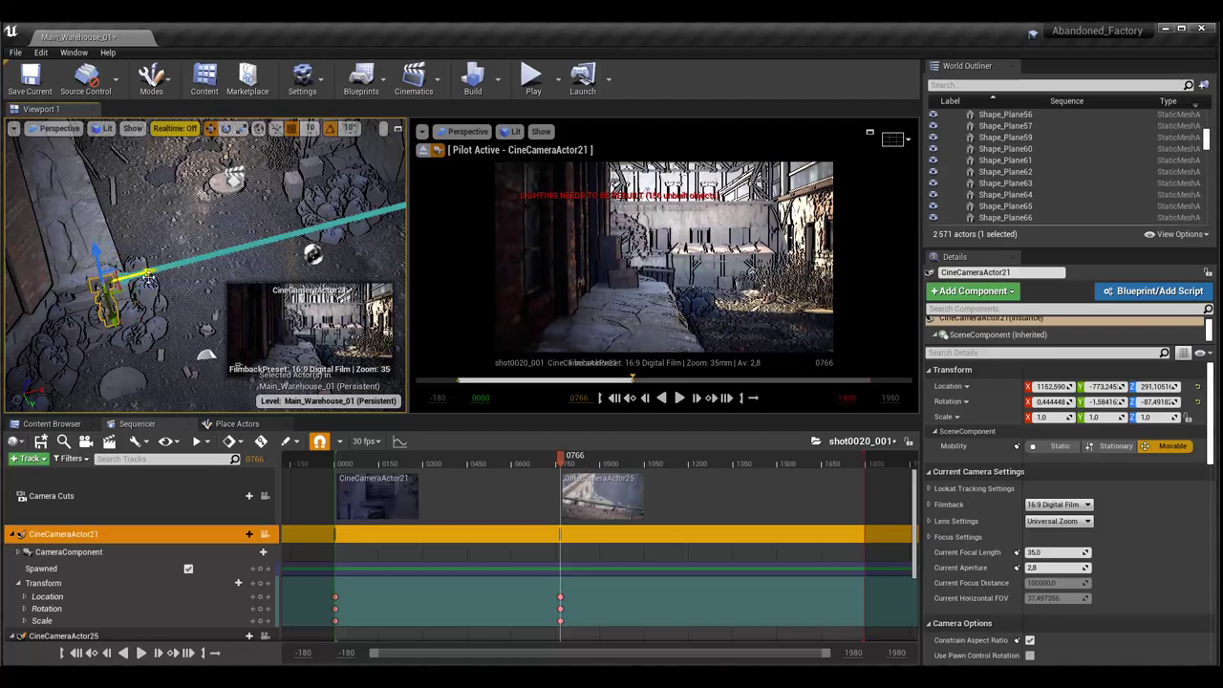
key("e")
left_click_drag(58, 277, 92, 346)
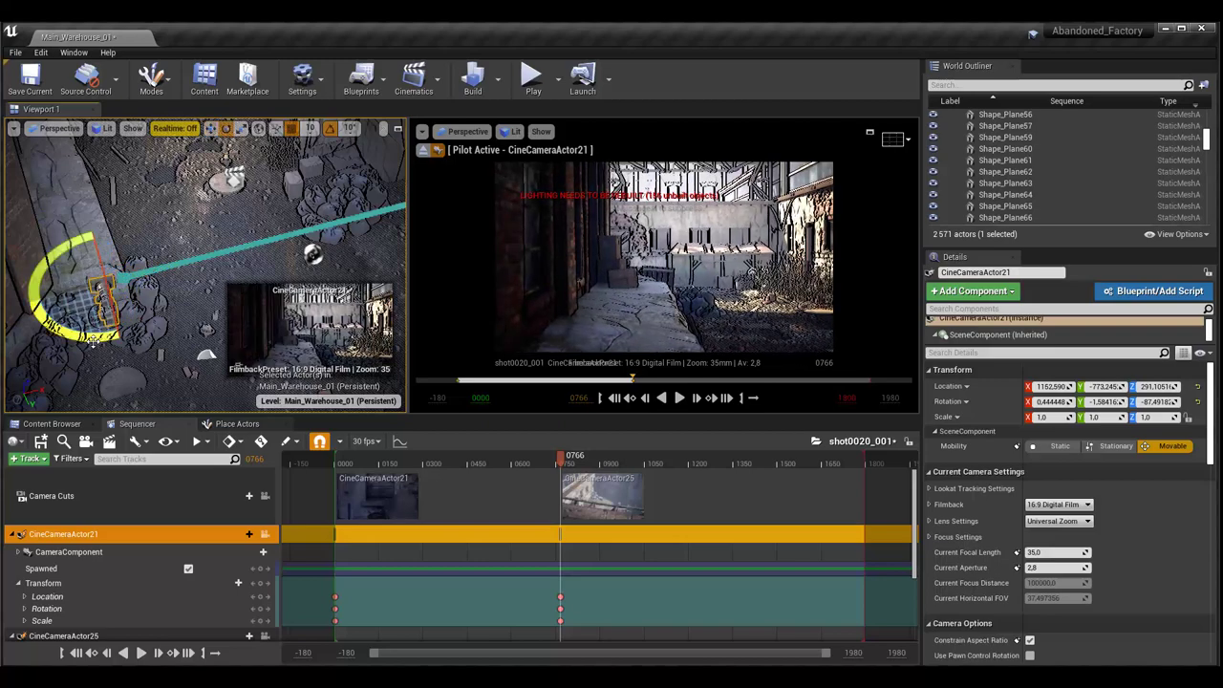
left_click_drag(93, 346, 178, 282)
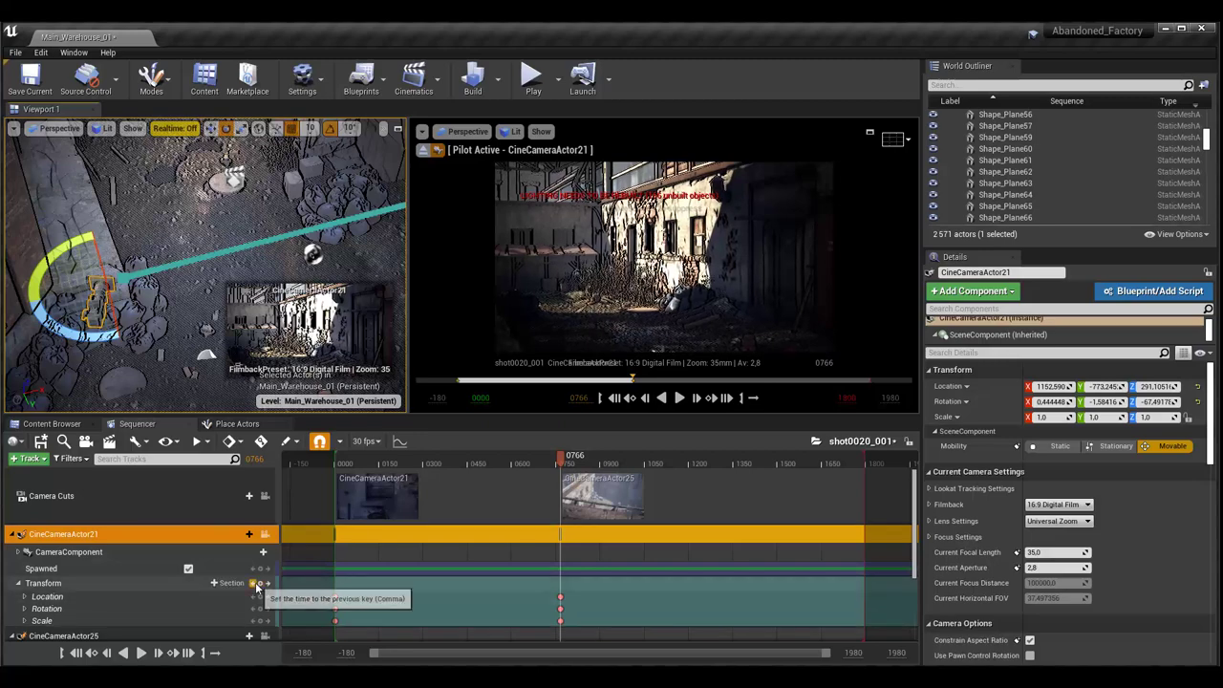
left_click(259, 585)
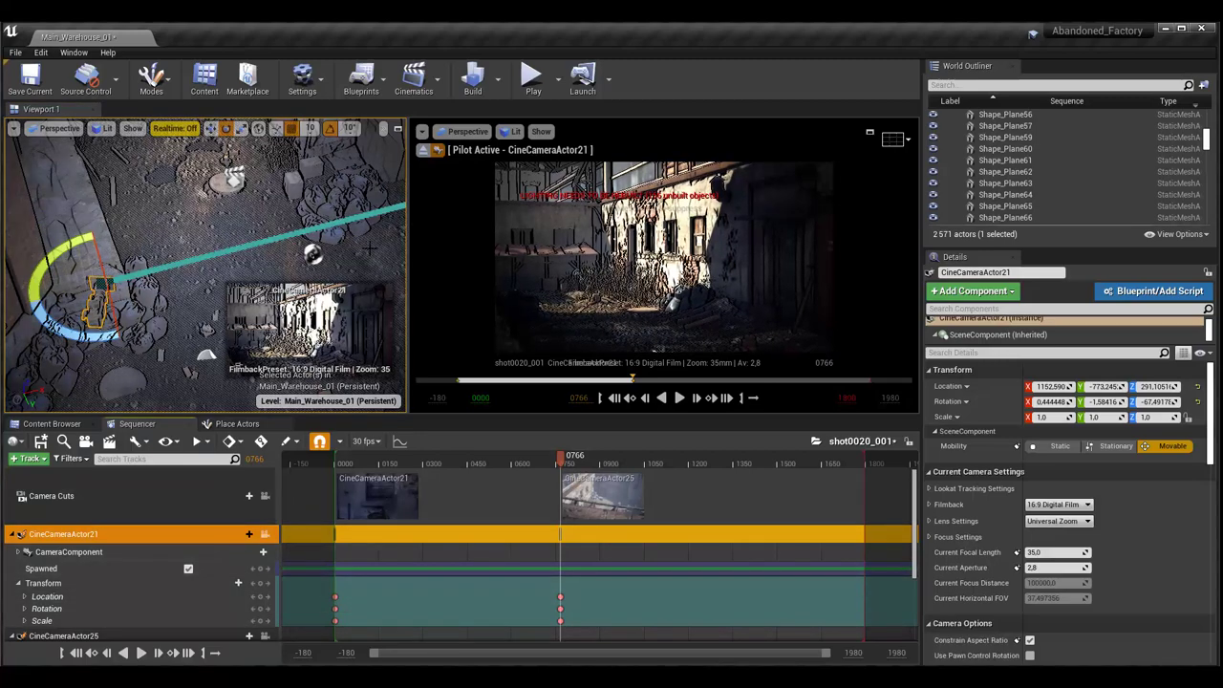
- At frame 0405, shift the camera sideways and key its transform to curve the path, then preview
scroll(186, 349, "down", 2)
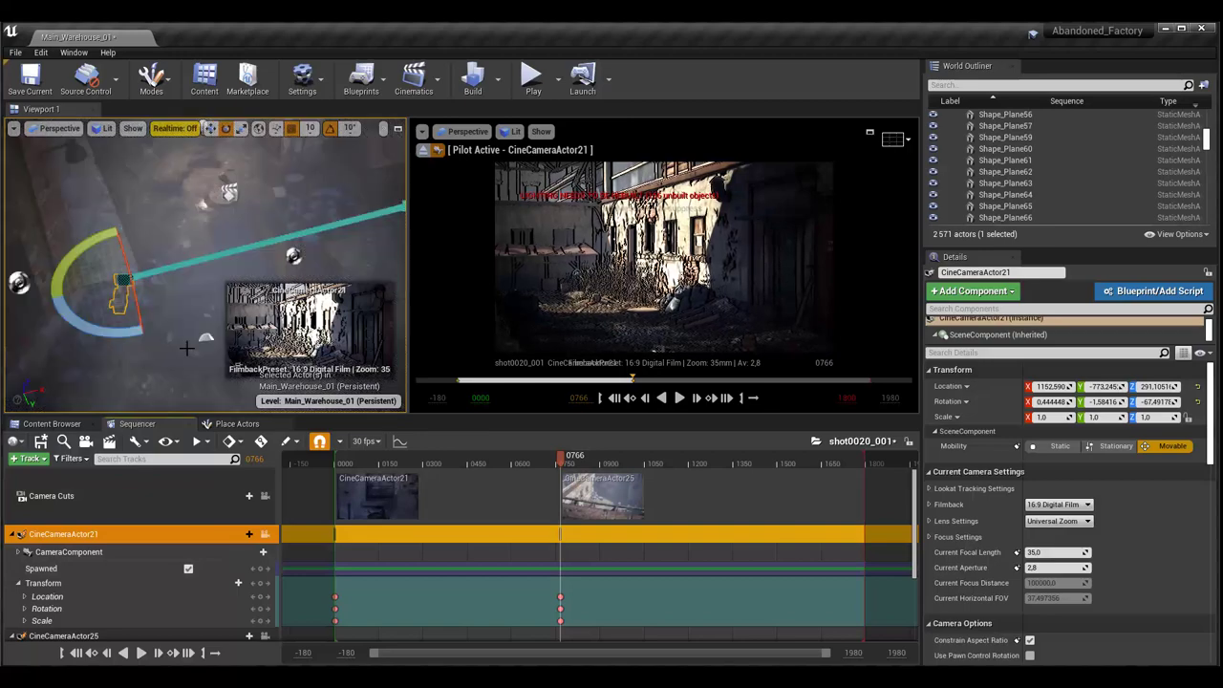
right_click_drag(206, 263, 205, 263)
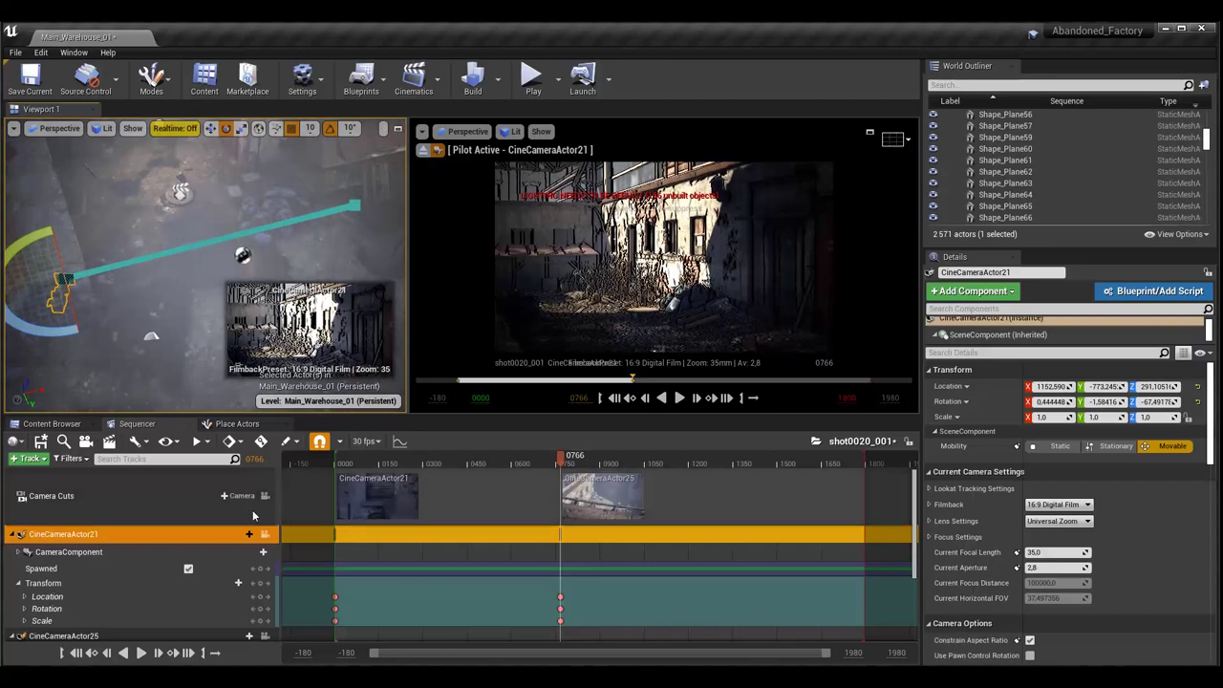
mouse_move(560, 456)
left_mouse_down()
mouse_move(430, 464)
mouse_move(411, 495)
mouse_move(511, 504)
left_mouse_up()
mouse_move(520, 504)
left_mouse_down()
mouse_move(537, 513)
mouse_move(455, 508)
left_mouse_up()
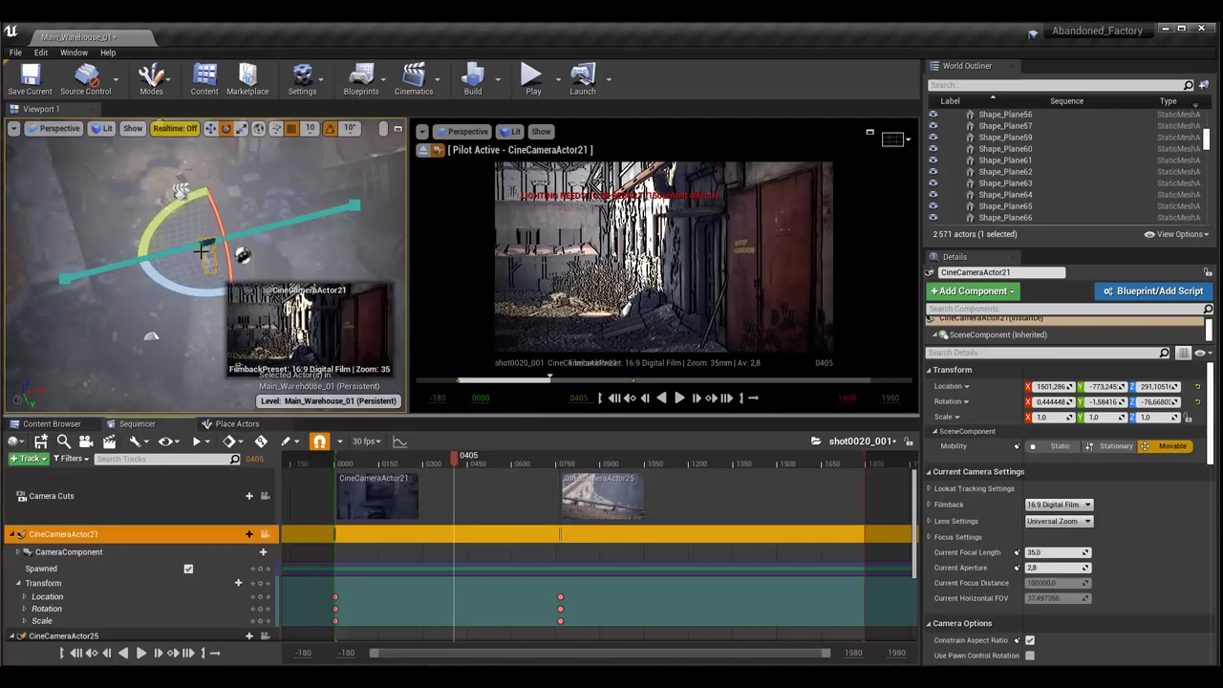
key("w")
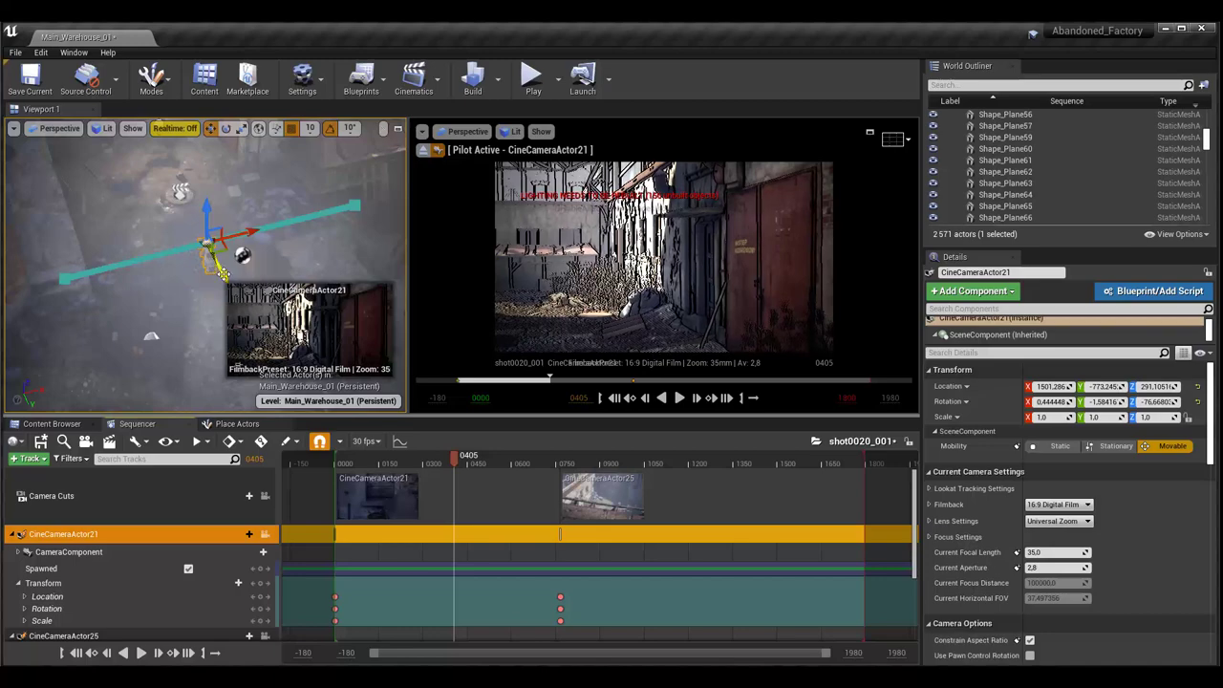
left_click_drag(219, 270, 226, 268)
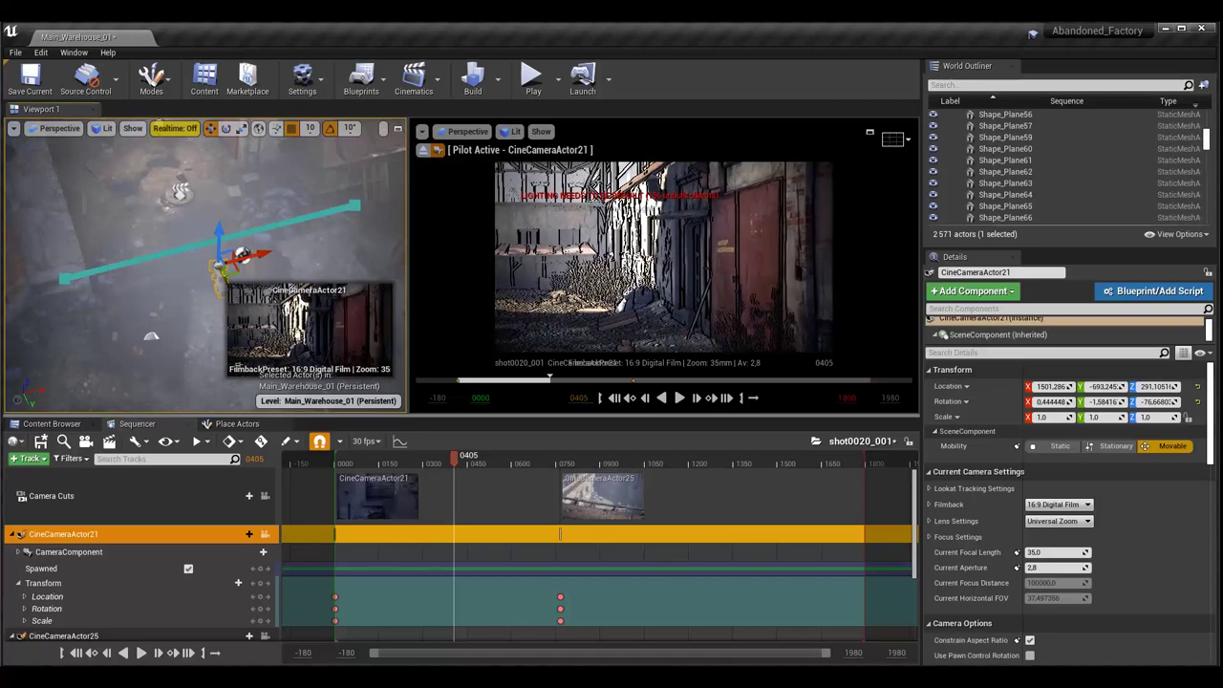
left_click(264, 585)
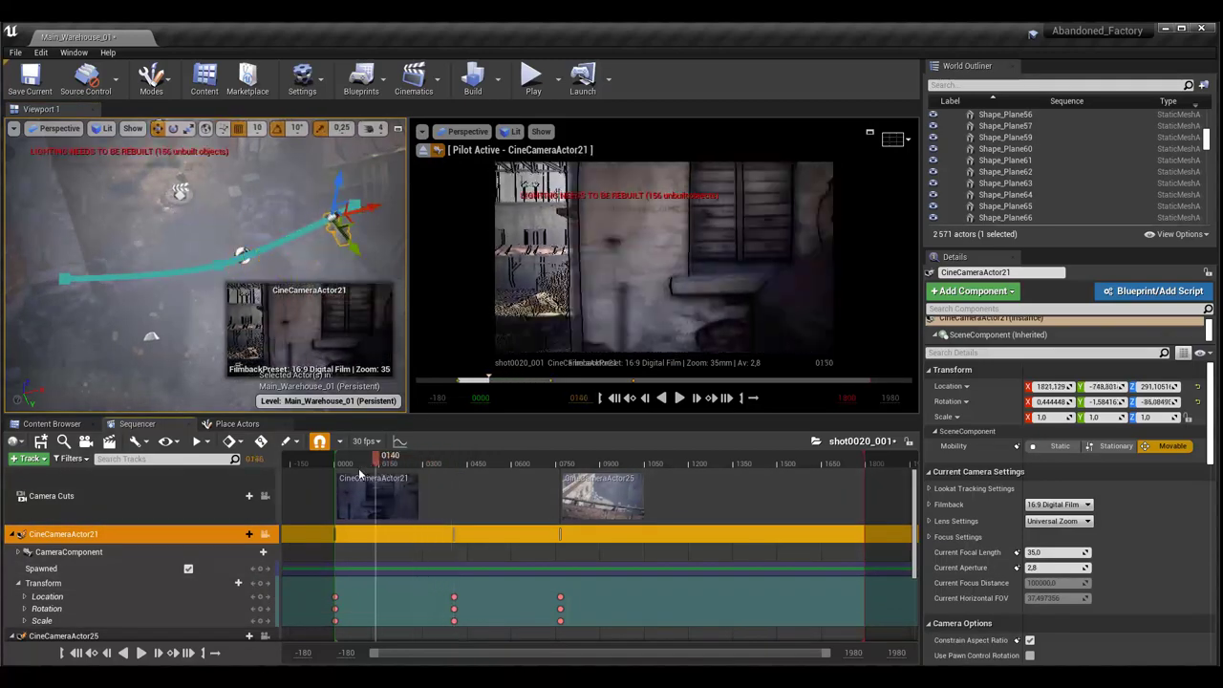
mouse_move(453, 462)
left_mouse_down()
mouse_move(387, 462)
mouse_move(571, 489)
mouse_move(417, 495)
mouse_move(458, 511)
left_mouse_up()
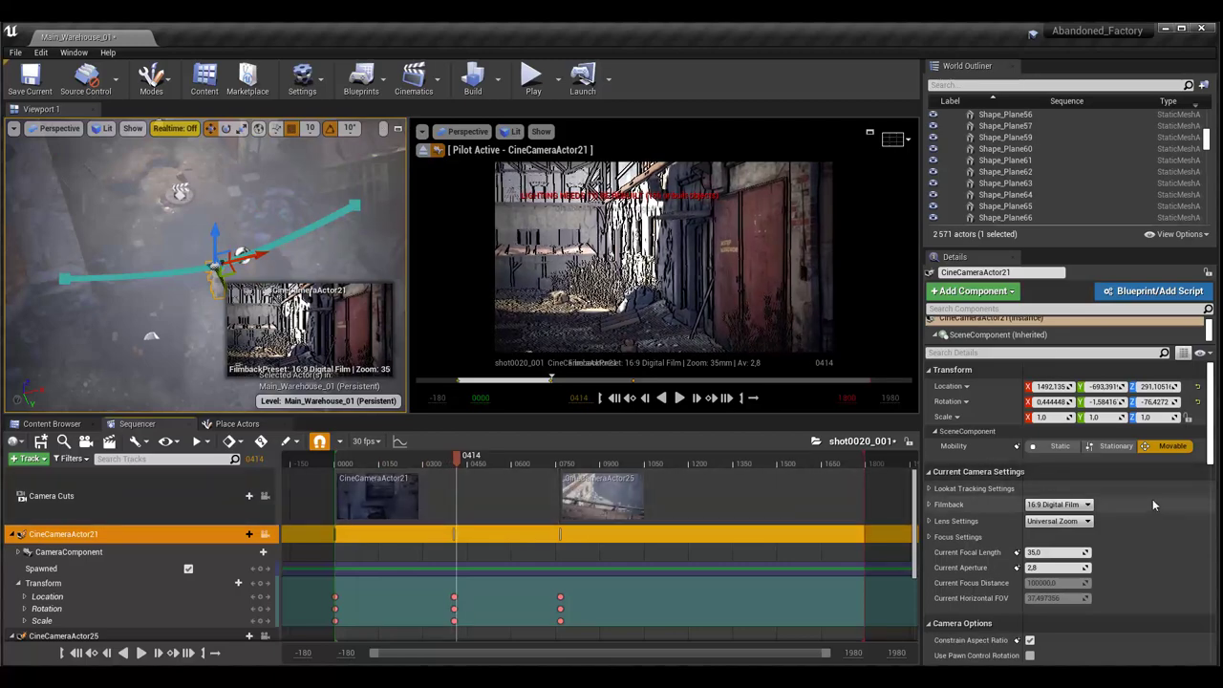
- Set CineCameraActor21's CameraComponent Focus Method to Manual, at 100000.0 cm focus distance
scroll(1116, 561, "down", 1)
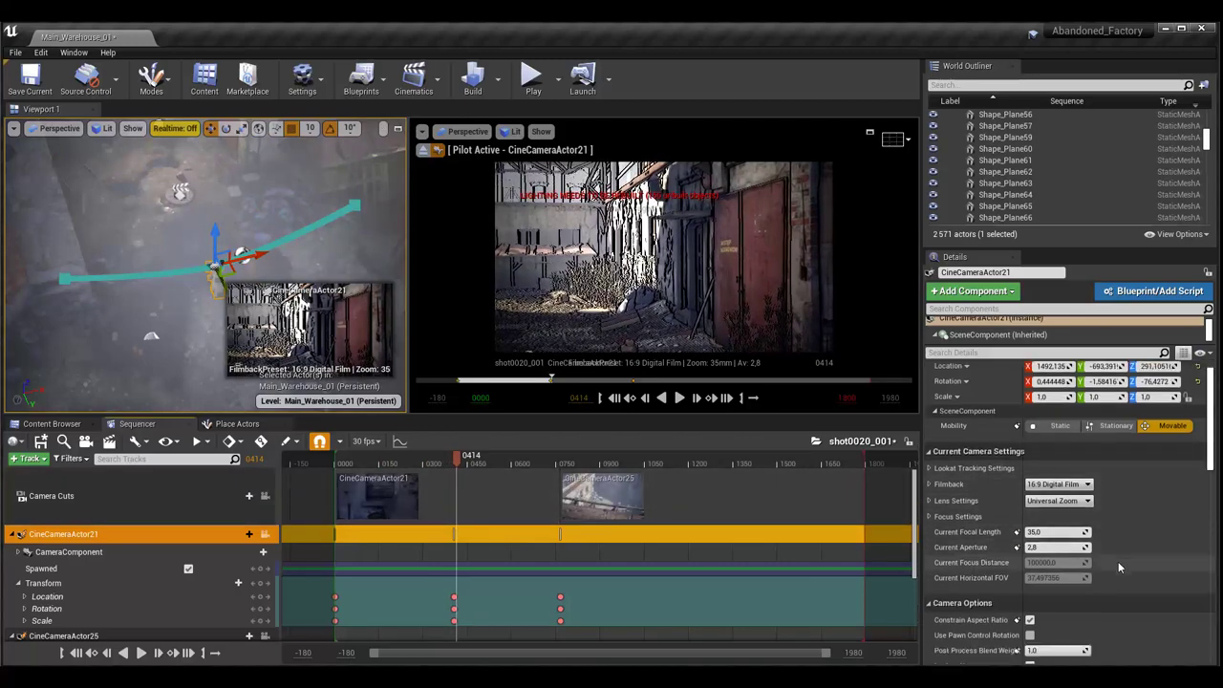
scroll(1149, 562, "down", 2)
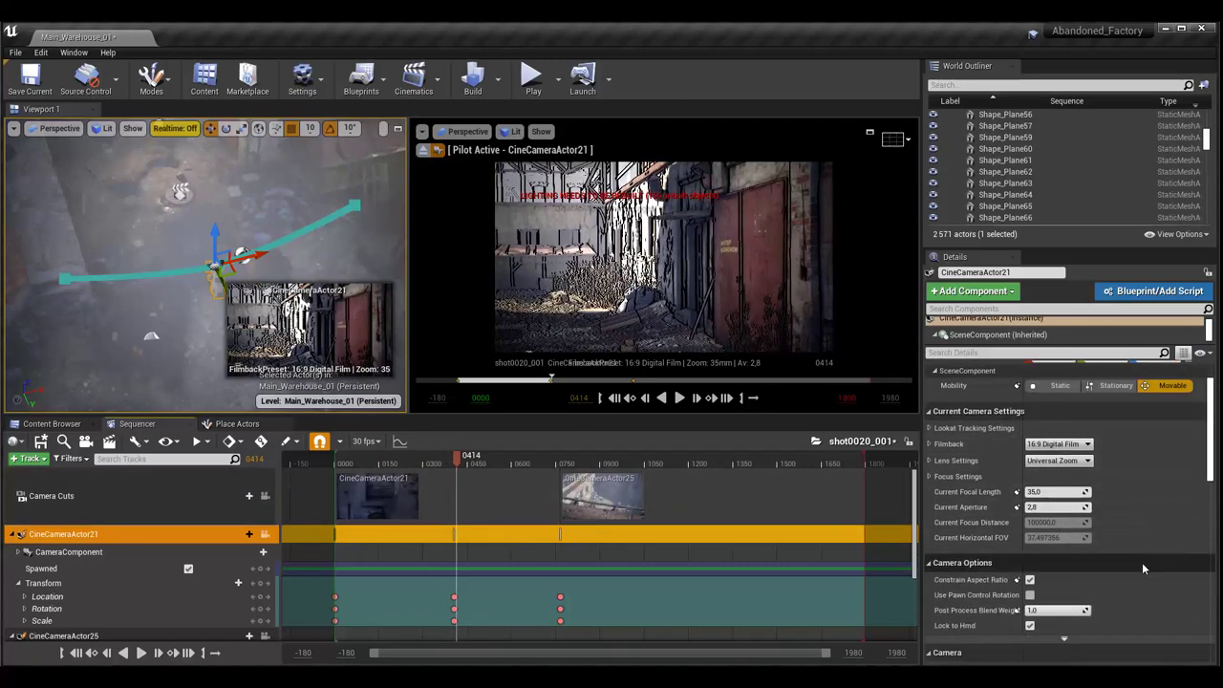
scroll(1141, 564, "down", 2)
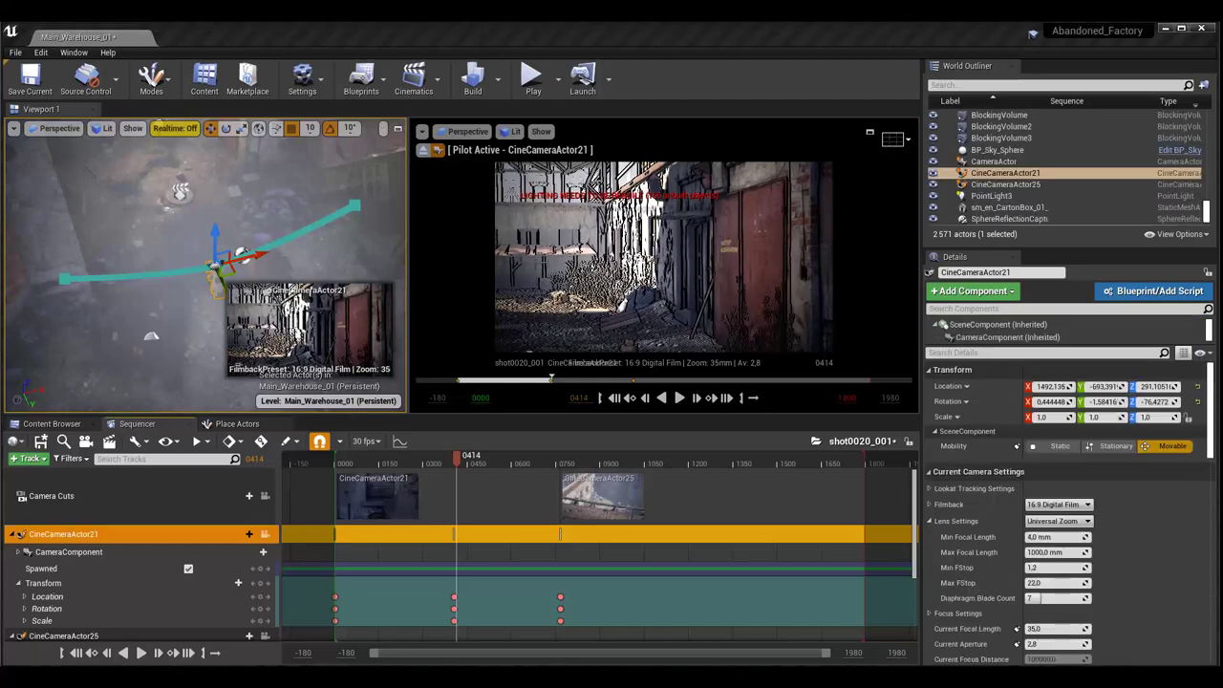
left_click(71, 554)
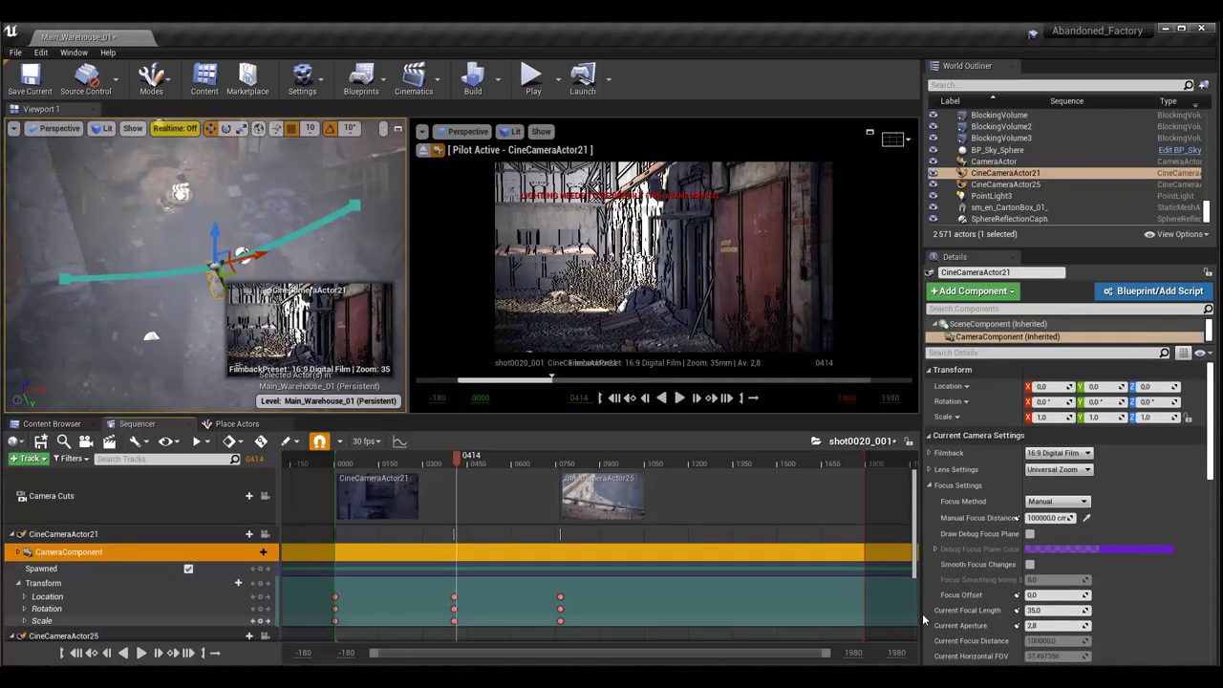
left_click(1056, 505)
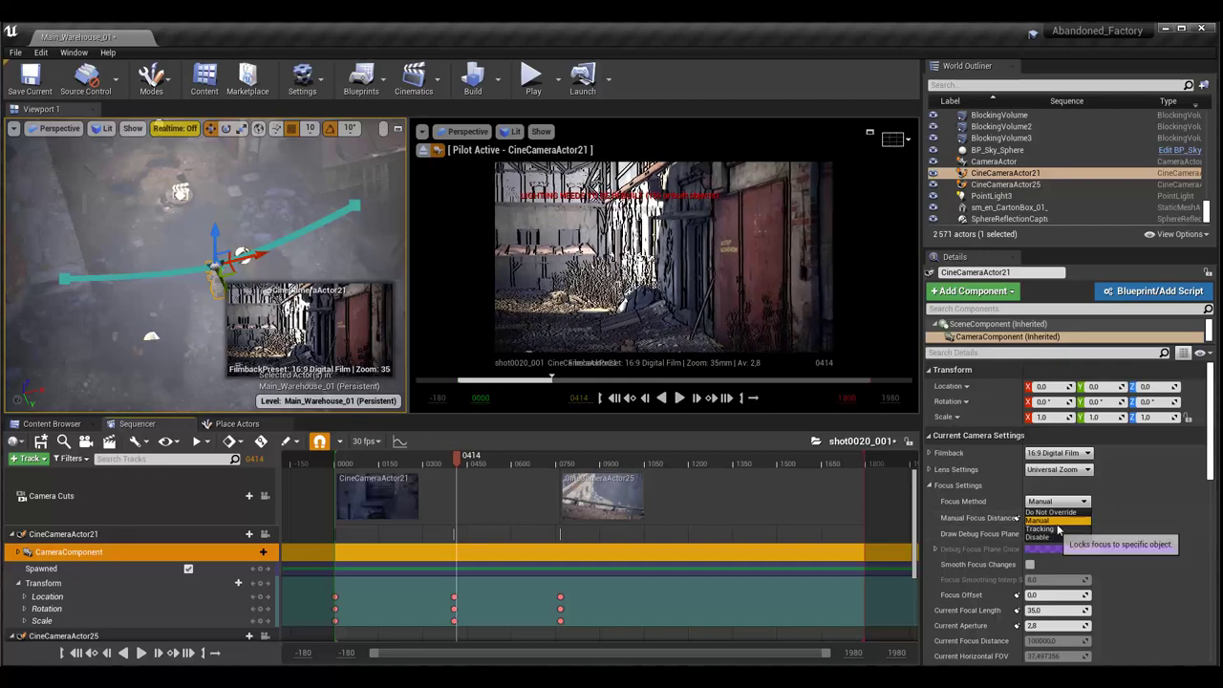
left_click(1046, 520)
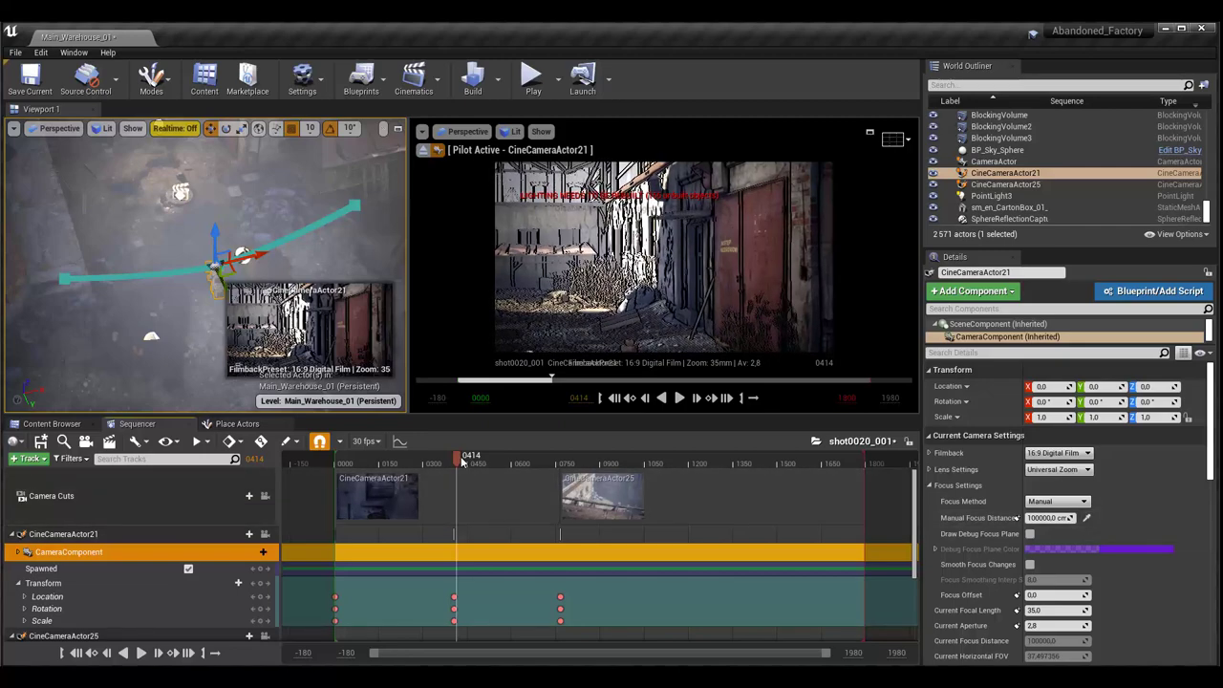
left_click_drag(456, 462, 336, 484)
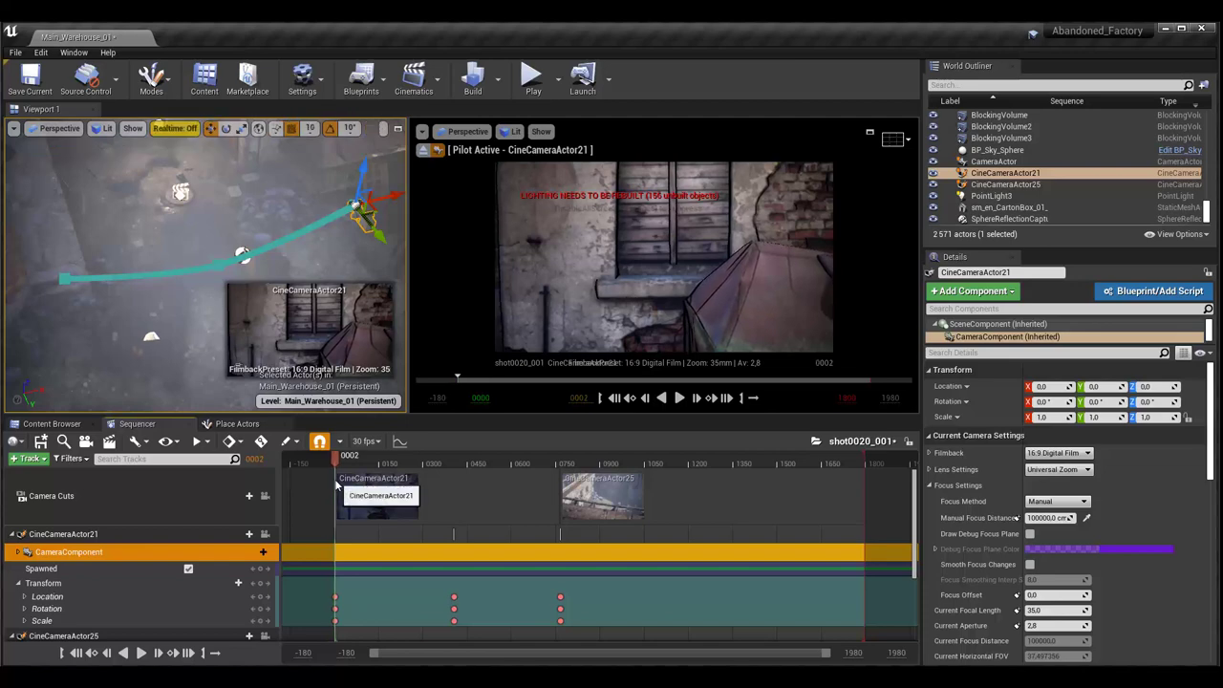
- Sample the wall's depth with the eyedropper, setting Manual Focus Distance to about 420.13 cm
left_click(16, 554)
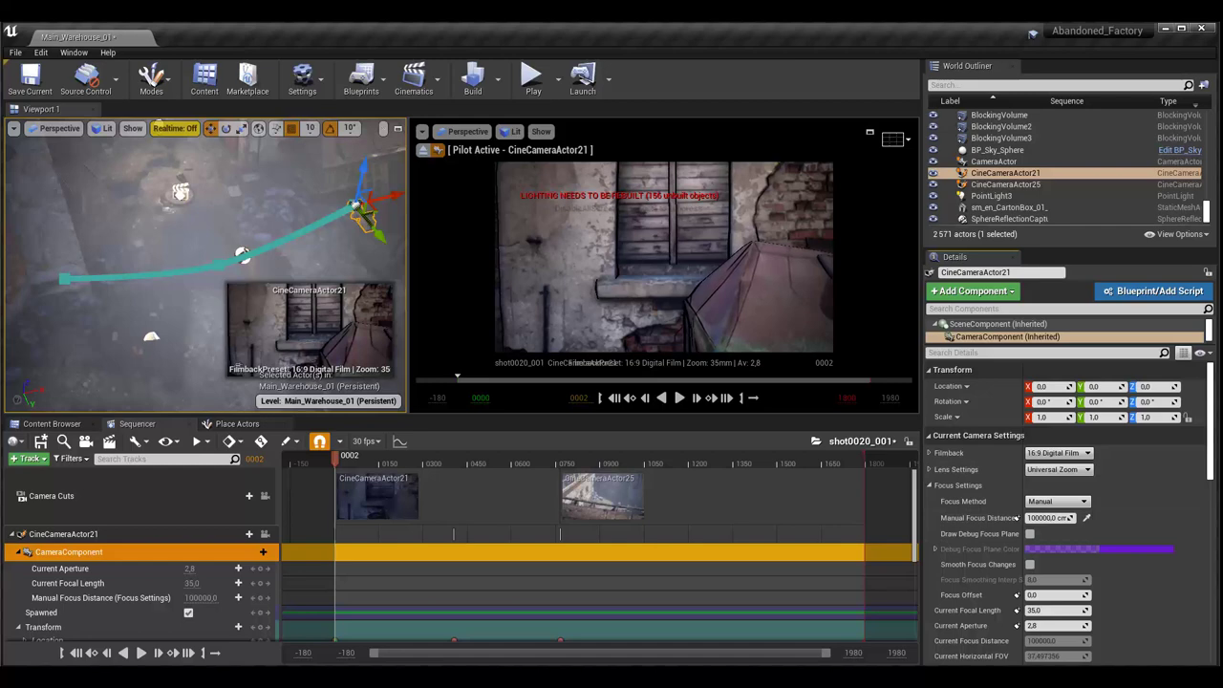
left_click(583, 233)
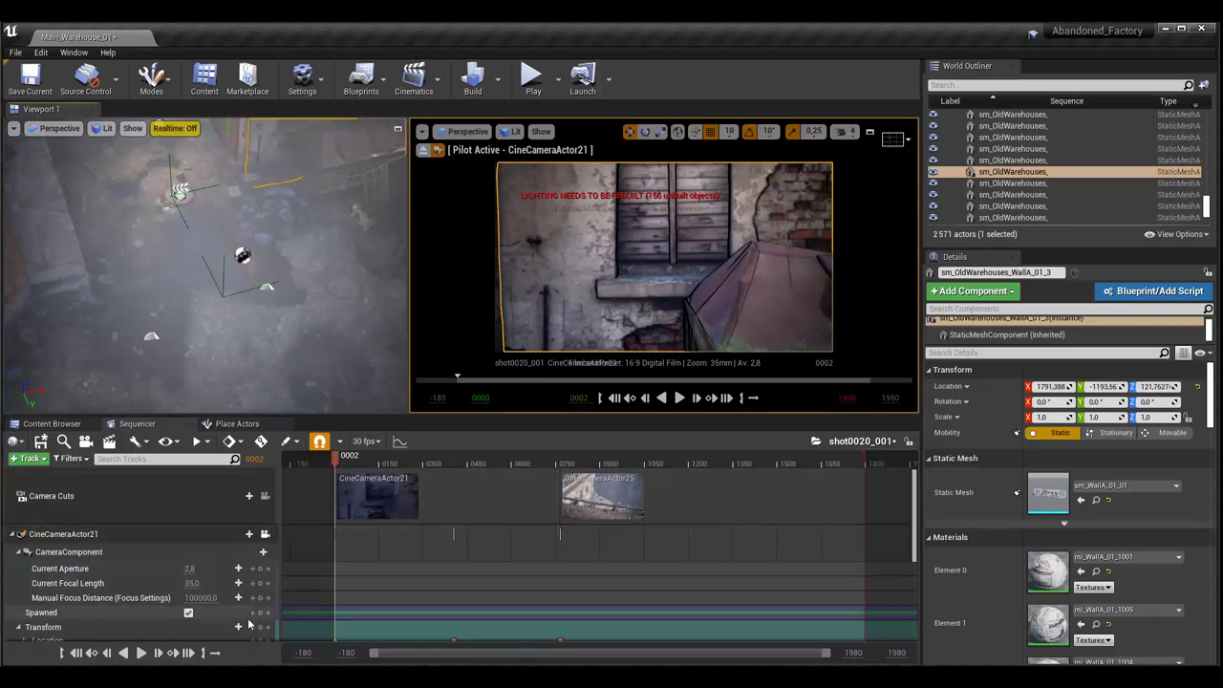
left_click(105, 553)
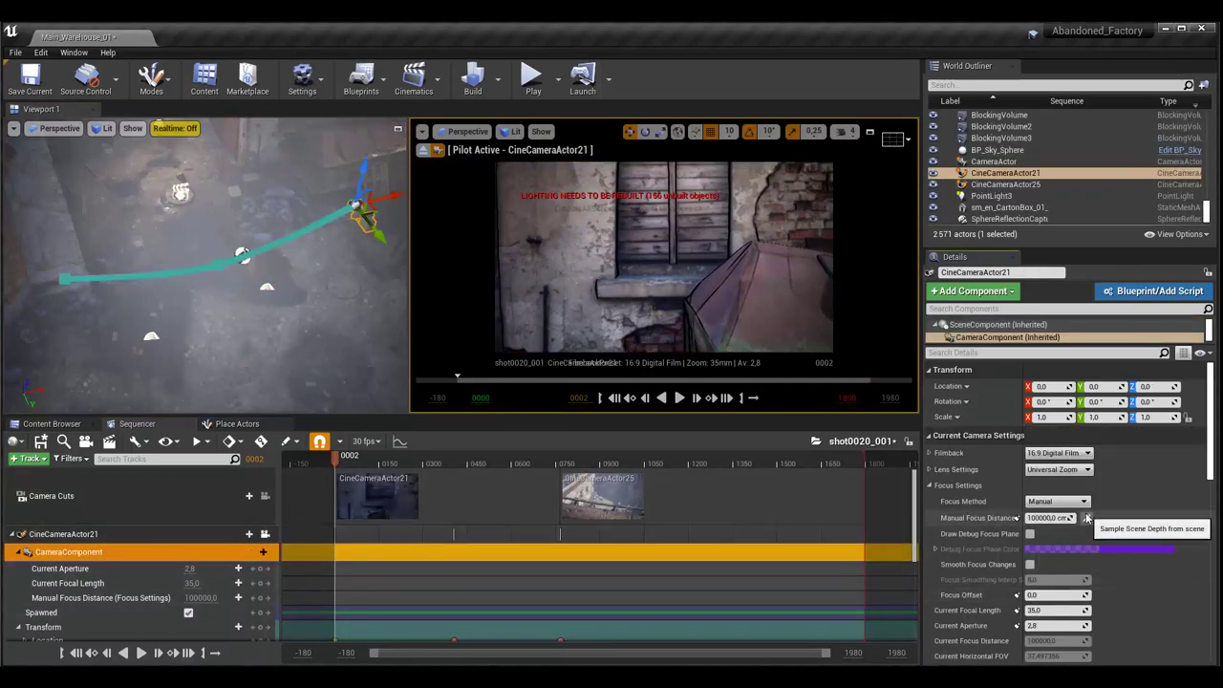
left_click(584, 243)
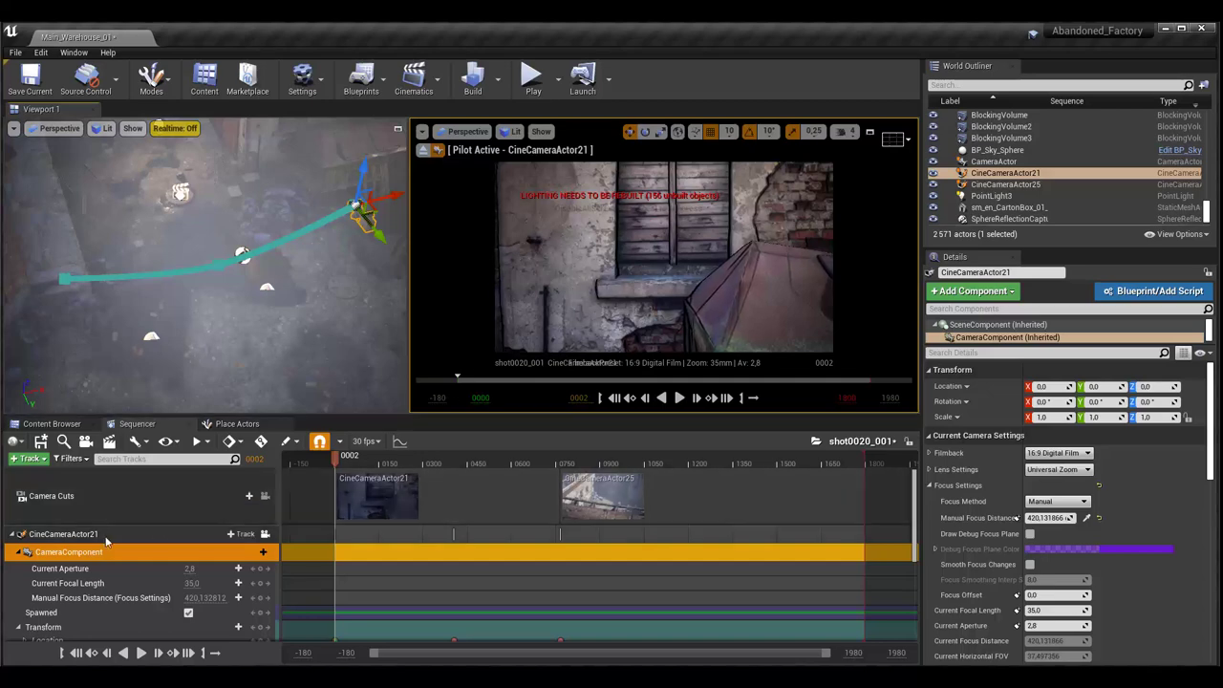
- Key Manual Focus Distance at frames 0002, 0403 and 0763, resampling scene depth at each frame
left_click(260, 598)
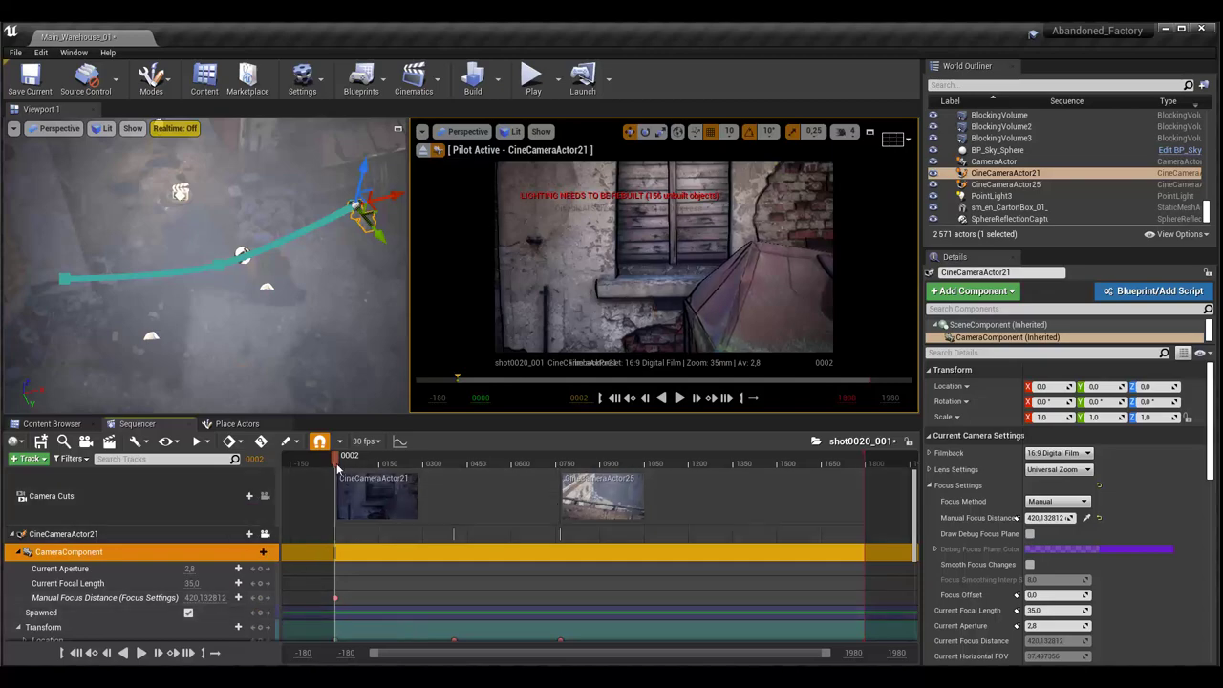
mouse_move(338, 464)
left_mouse_down()
mouse_move(491, 487)
mouse_move(449, 492)
left_mouse_up()
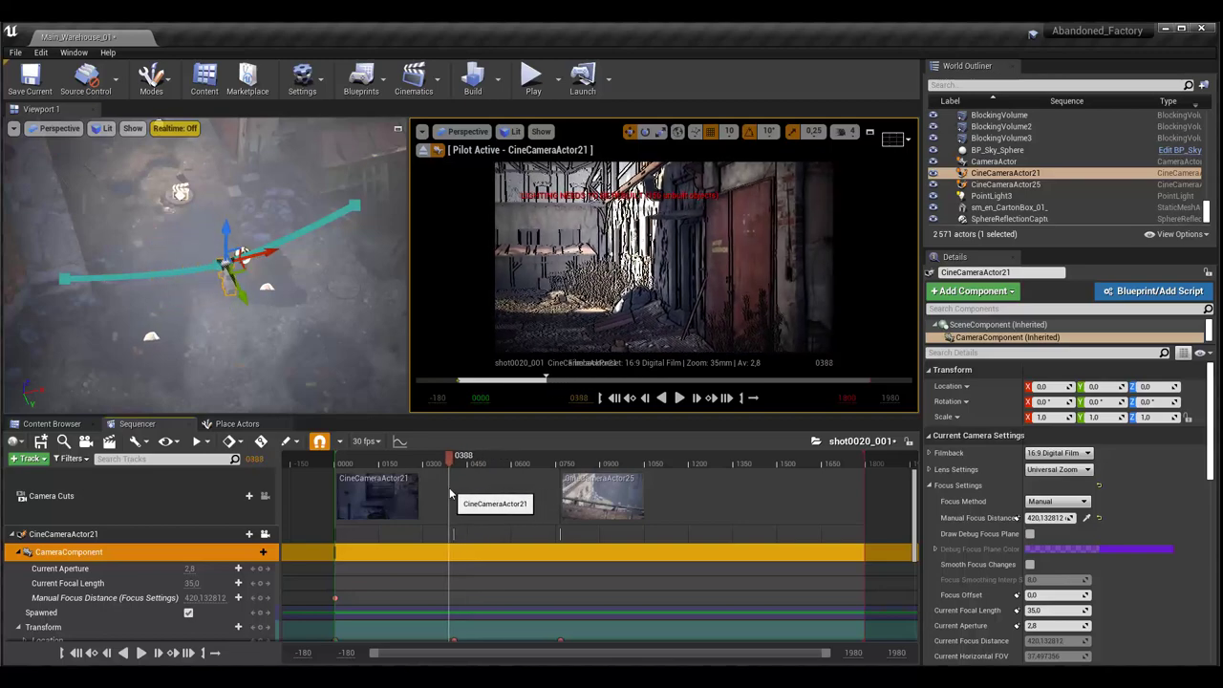
left_click_drag(449, 492, 453, 492)
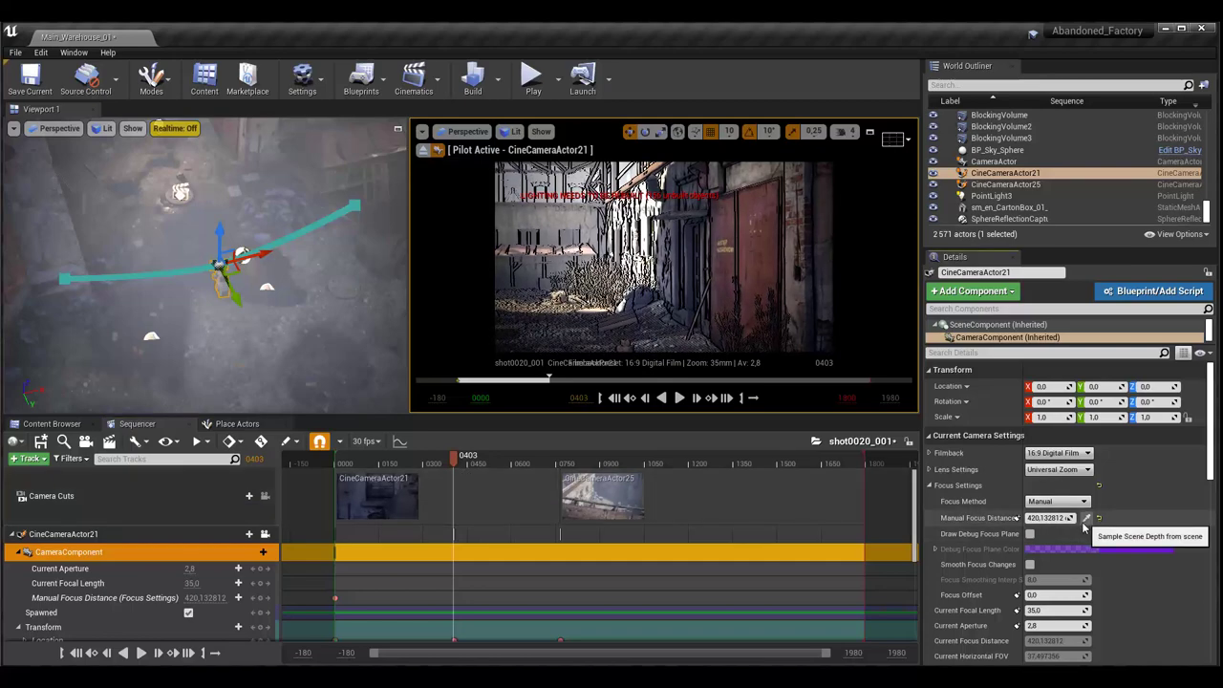
left_click(1086, 517)
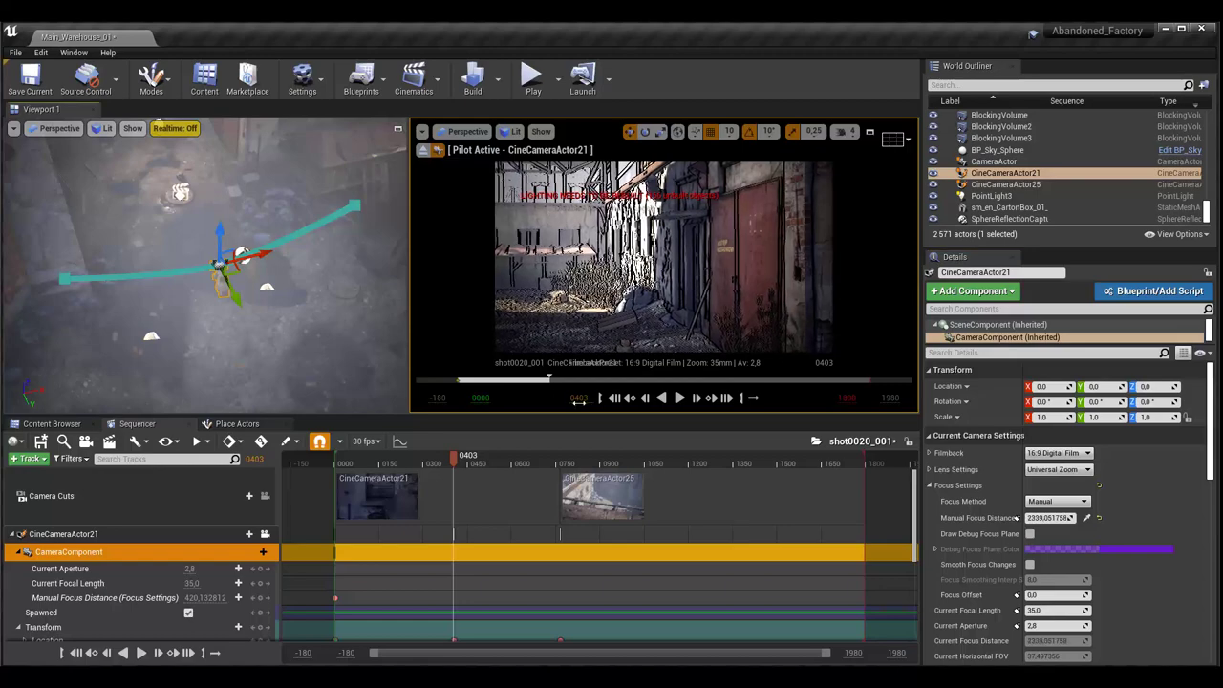
left_click(263, 597)
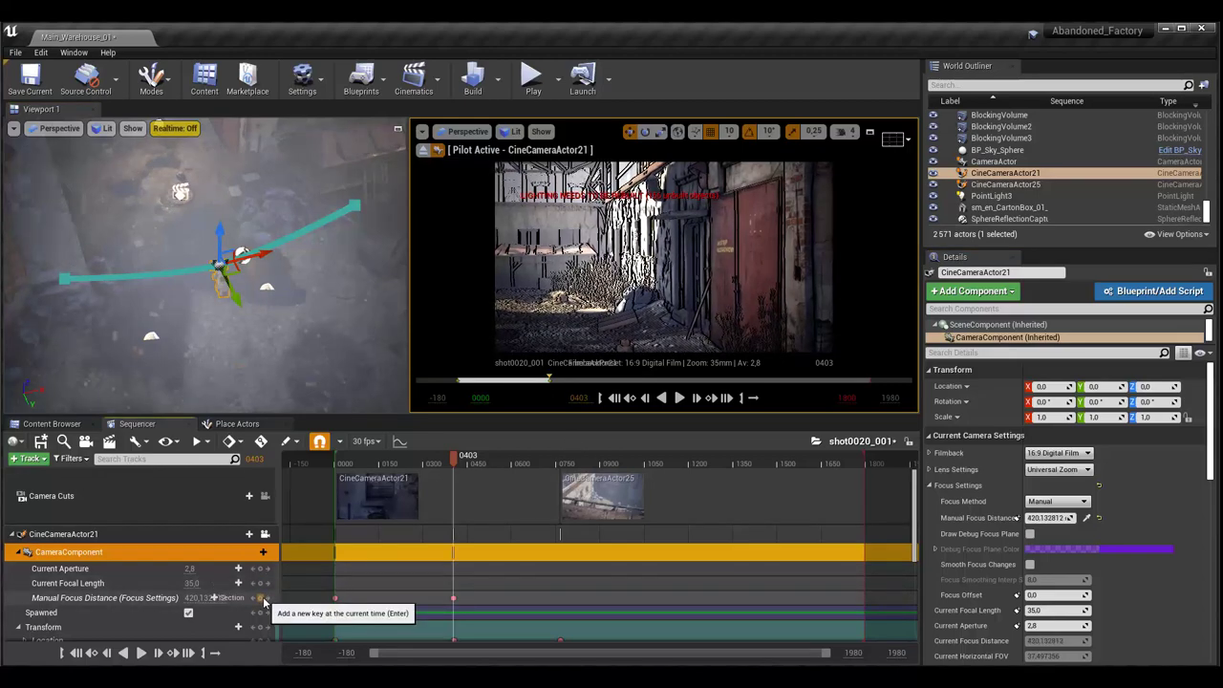
left_click_drag(457, 464, 556, 466)
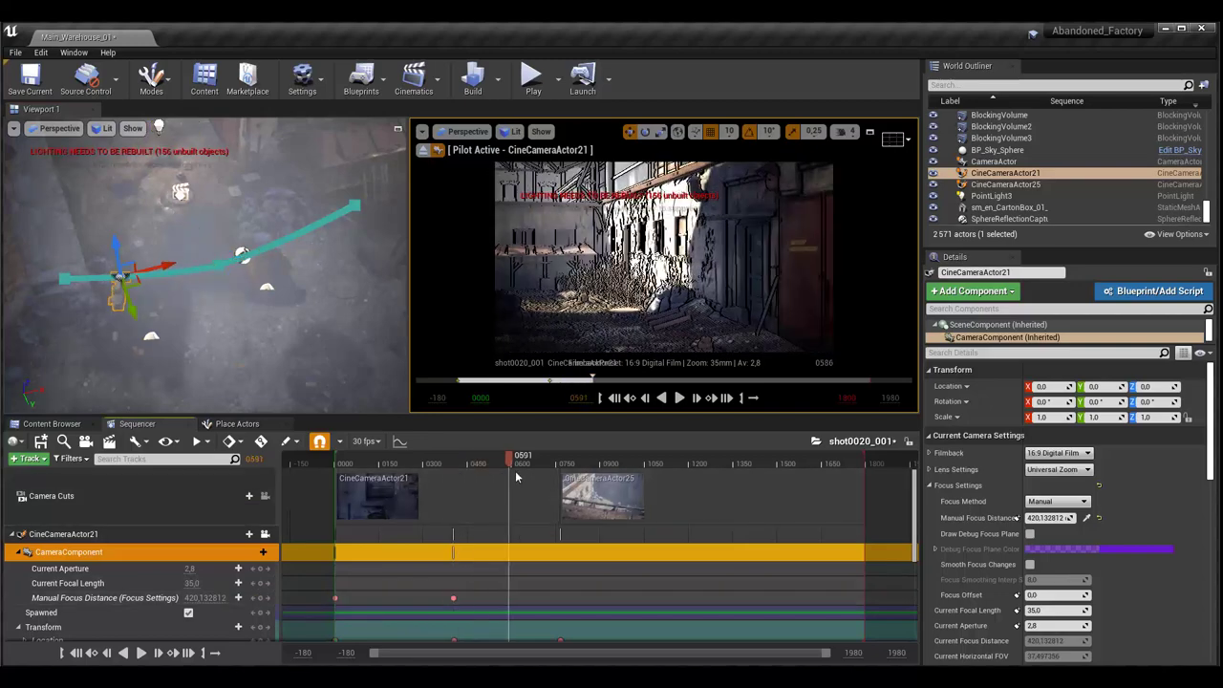
left_click(560, 462)
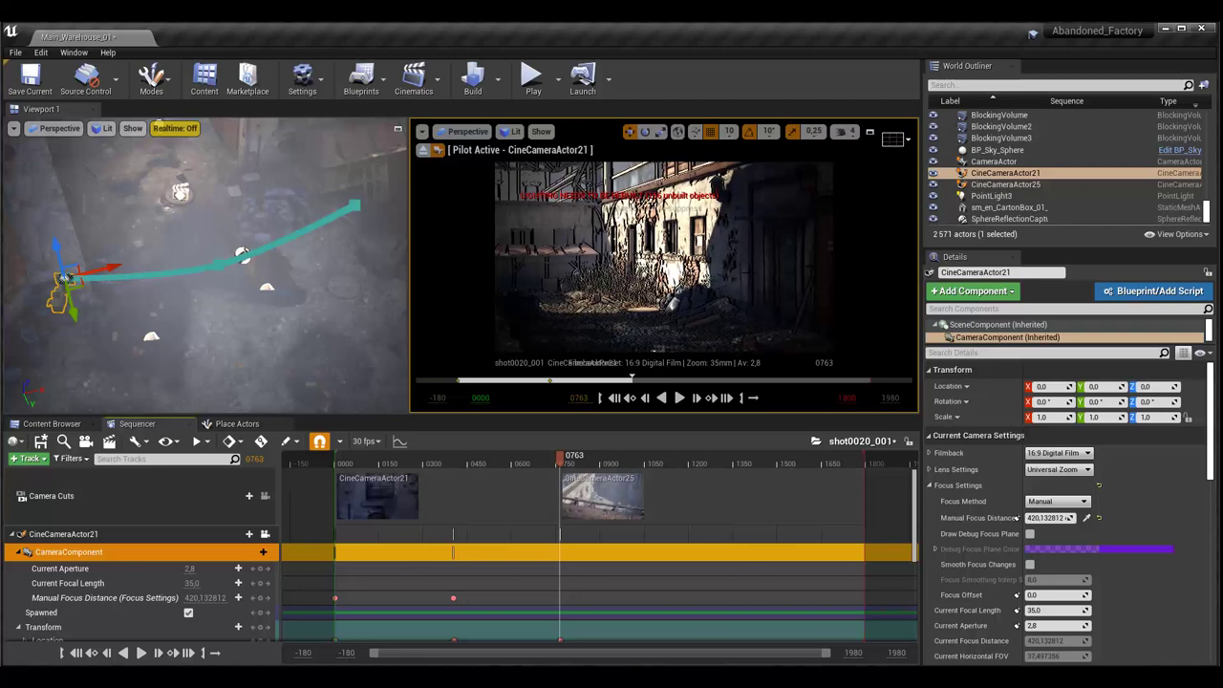
left_click(1084, 518)
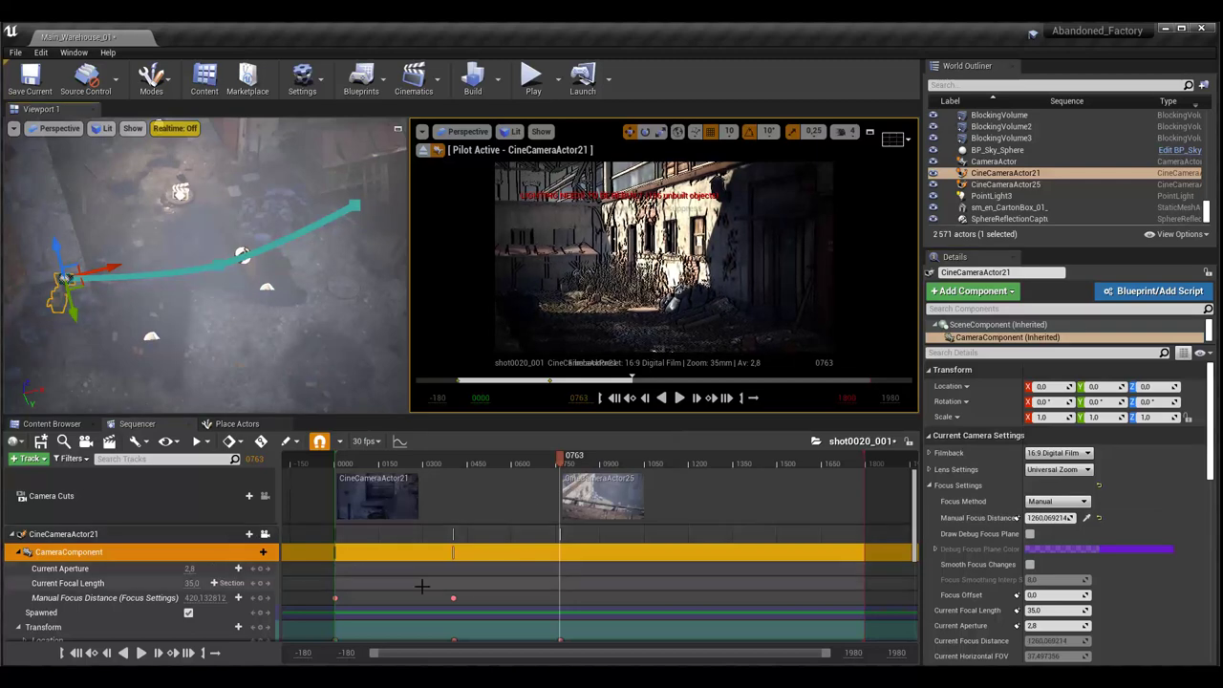
left_click(259, 598)
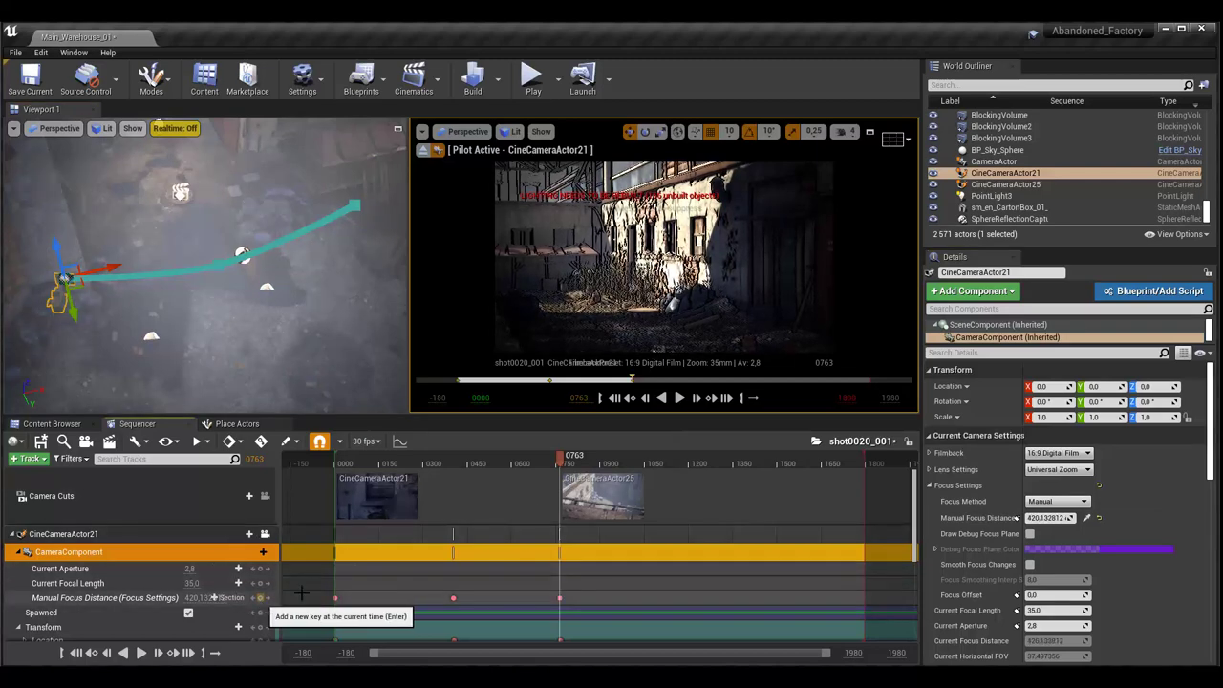
mouse_move(560, 466)
left_mouse_down()
mouse_move(334, 478)
mouse_move(546, 506)
mouse_move(380, 506)
left_mouse_up()
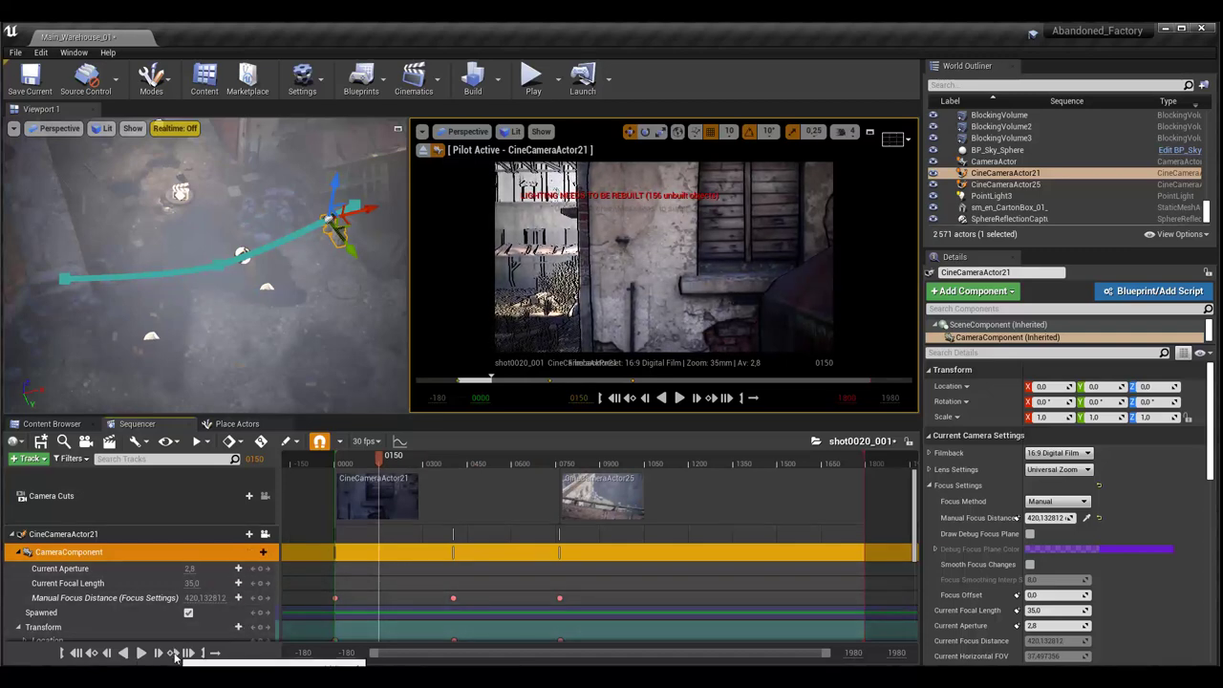
- Scrub through the focus-keyed shot from frame 0403, return to the start, and show the Content Browser
left_click(174, 655)
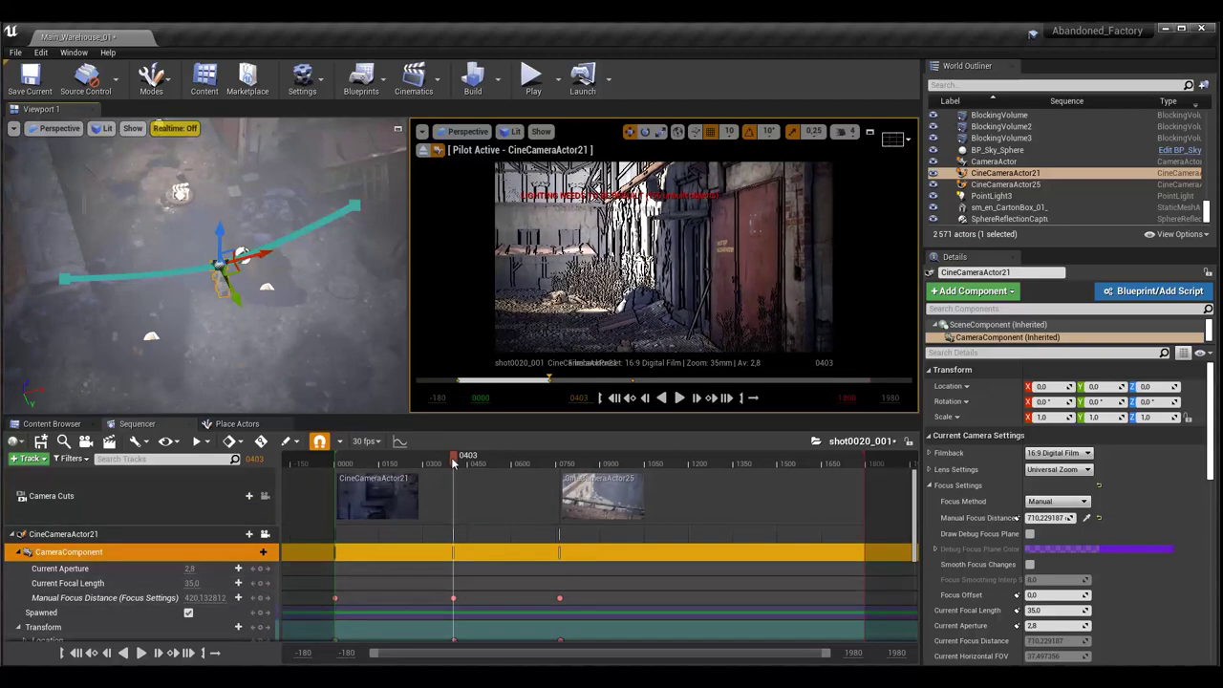
left_click_drag(454, 464, 515, 471)
mouse_move(555, 475)
left_mouse_down()
mouse_move(318, 480)
mouse_move(442, 480)
left_mouse_up()
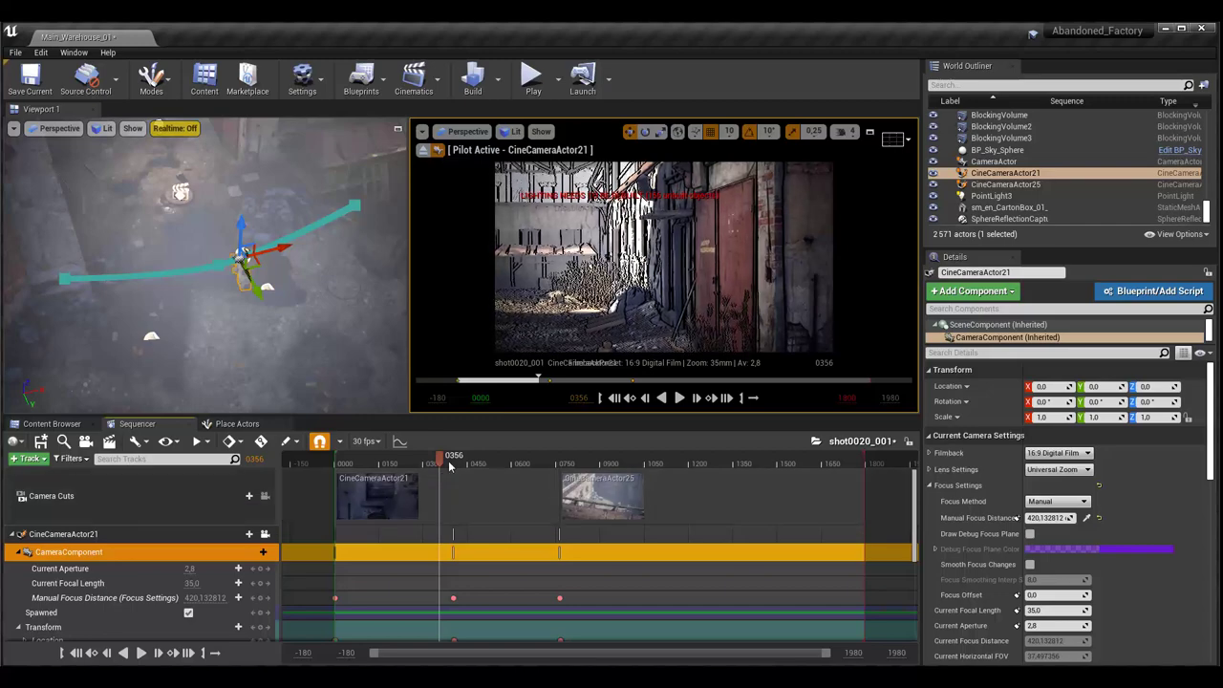
mouse_move(443, 480)
left_mouse_down()
mouse_move(493, 477)
mouse_move(524, 494)
mouse_move(494, 478)
left_mouse_up()
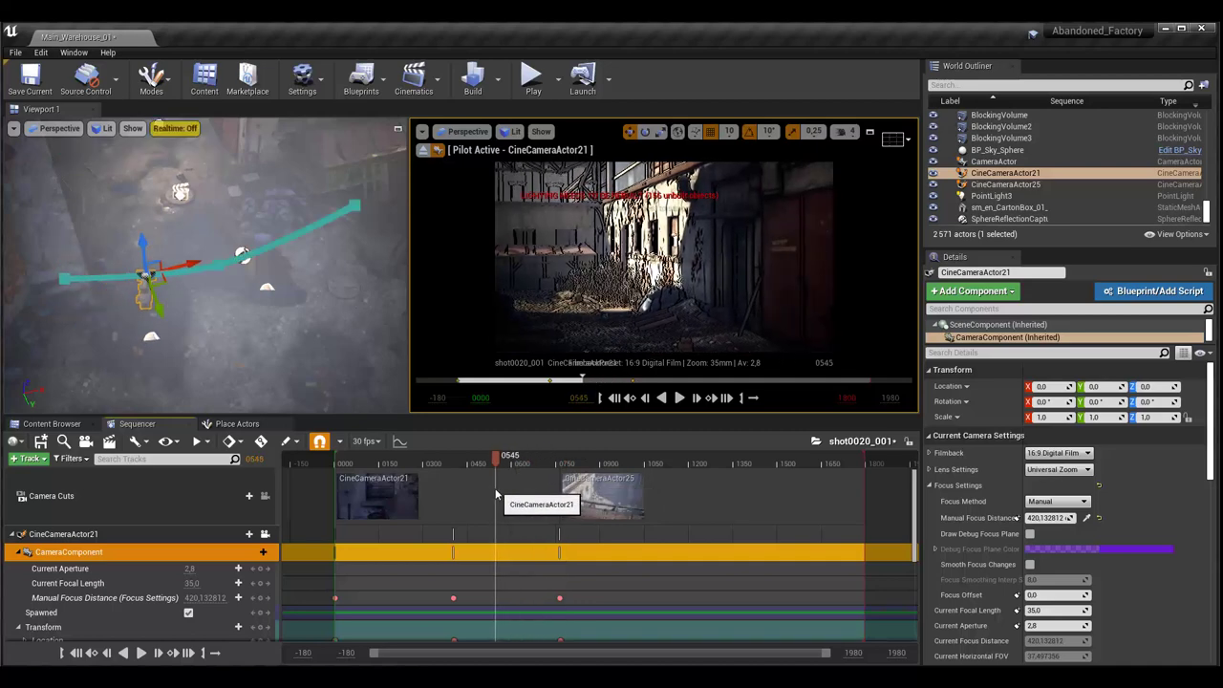
left_click(336, 462)
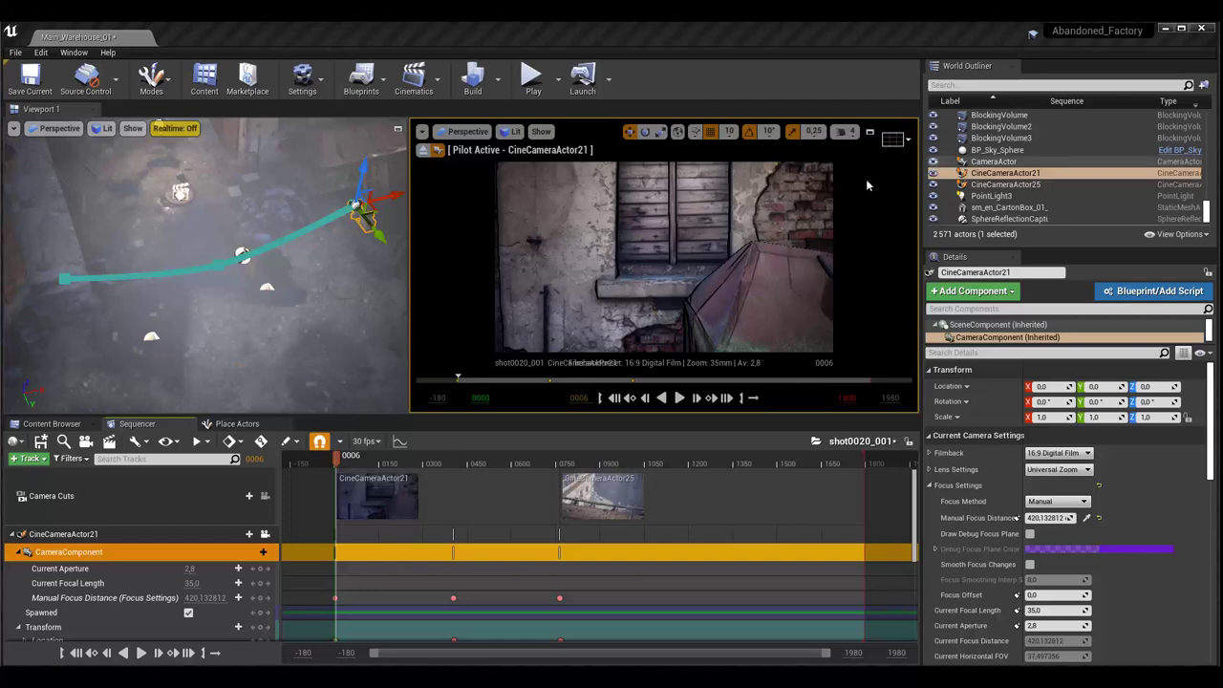
left_click(26, 425)
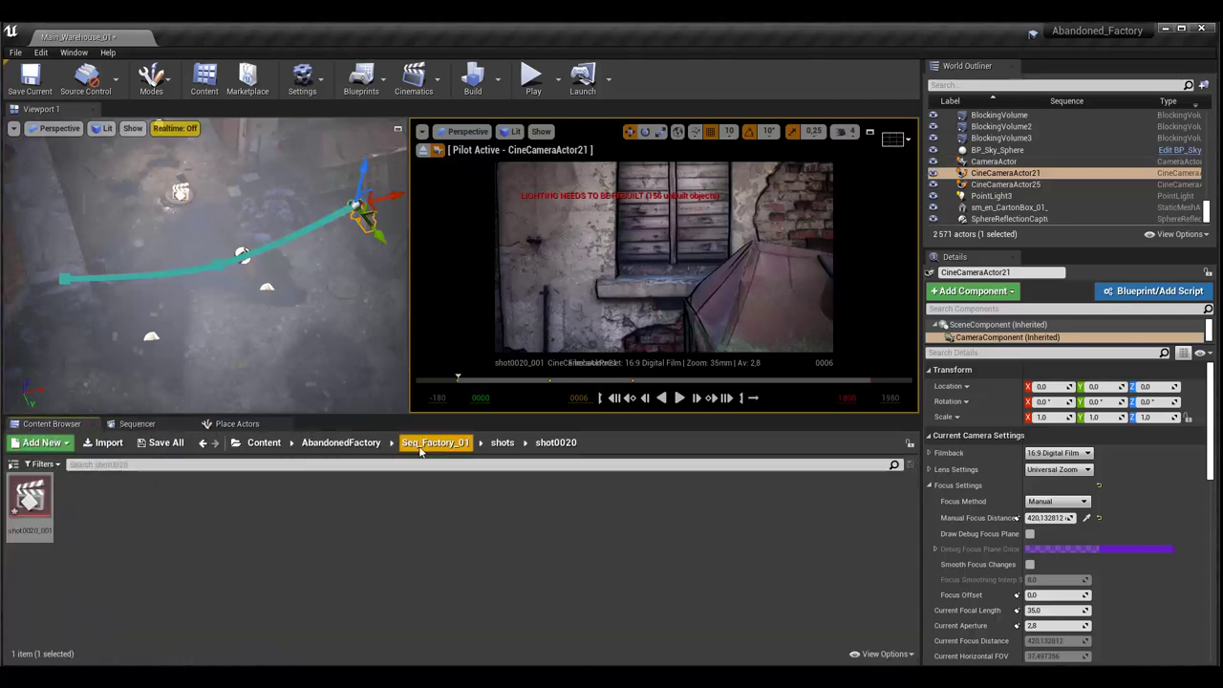
- Drag Trooper_Full_NoKnife from the Content folder into the level and frame the view on it
left_click(264, 442)
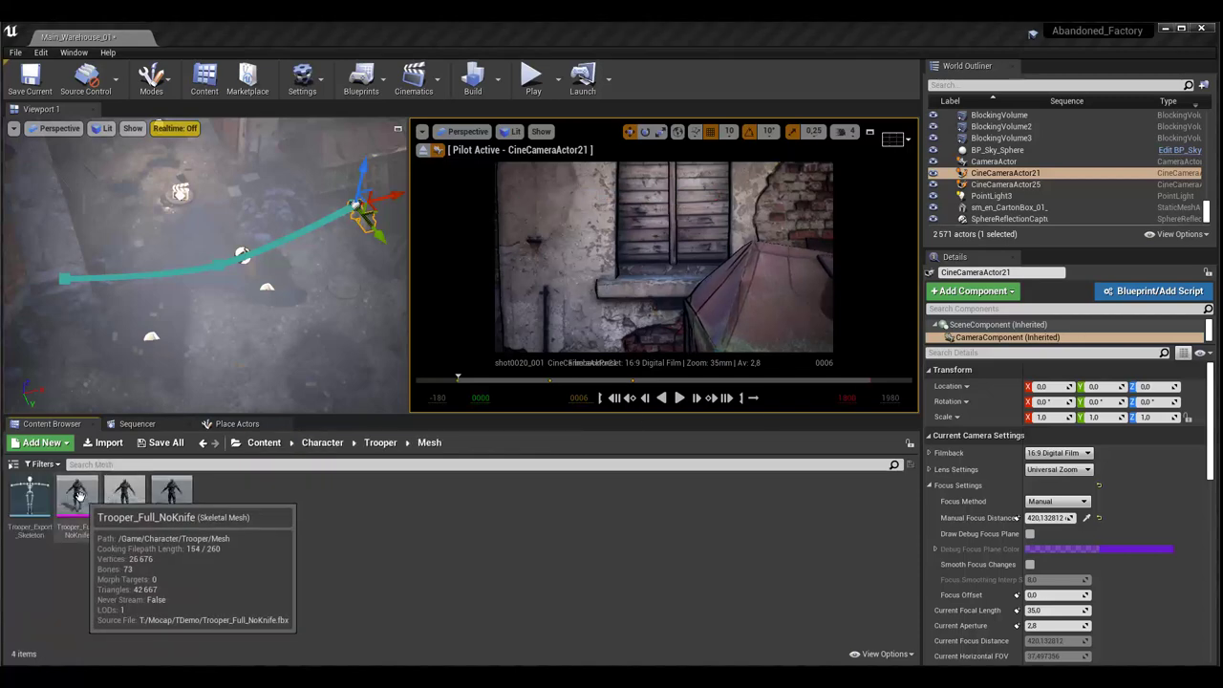
left_click_drag(77, 497, 196, 233)
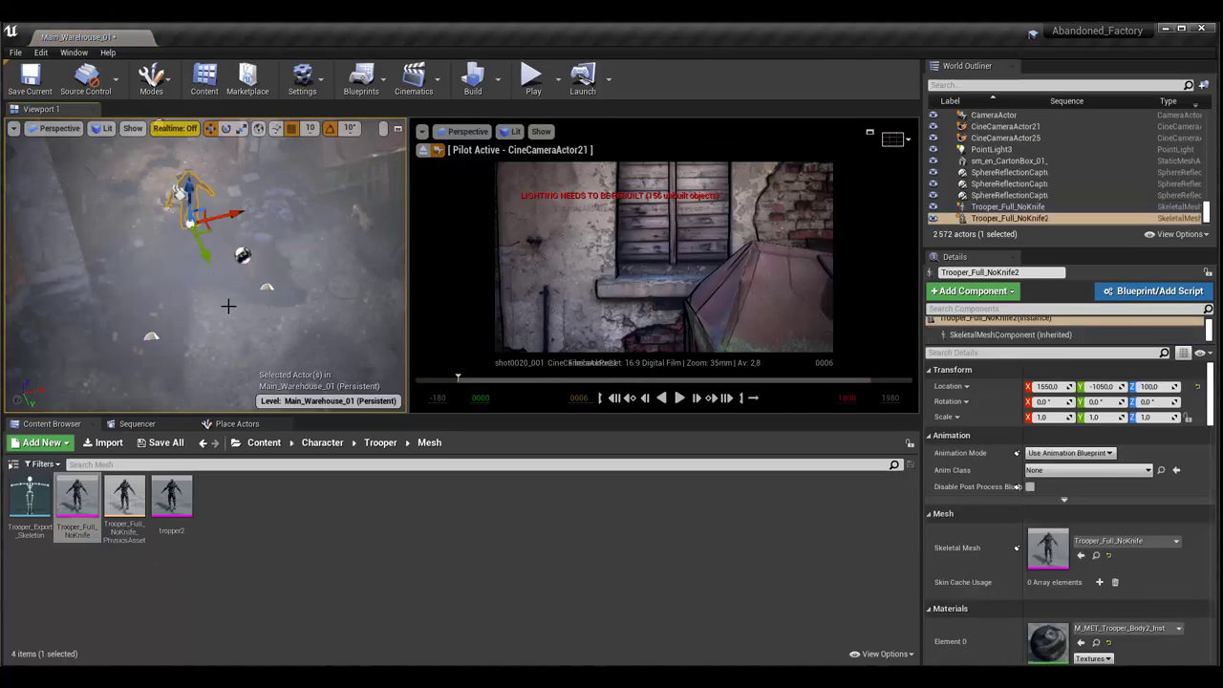
key("f")
left_click_drag(57, 192, 16, 149, "alt")
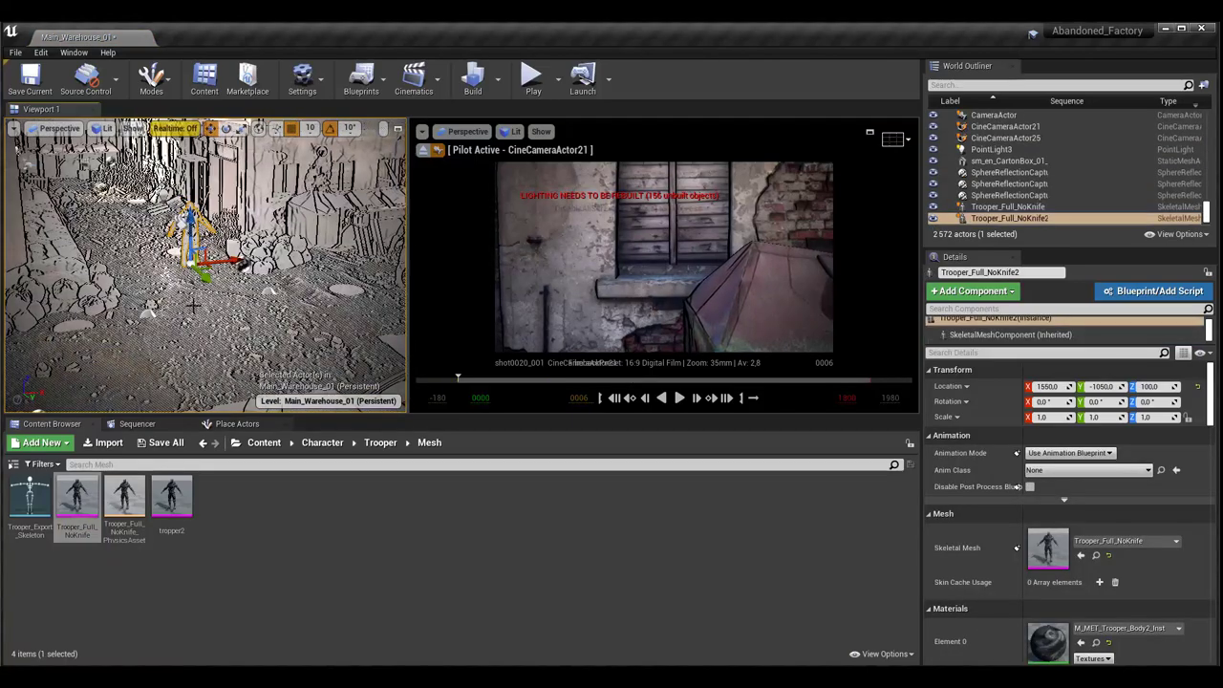
- Move the Trooper into the cine camera's shot at 1490, -2300, 120
left_click_drag(204, 276, 108, 192)
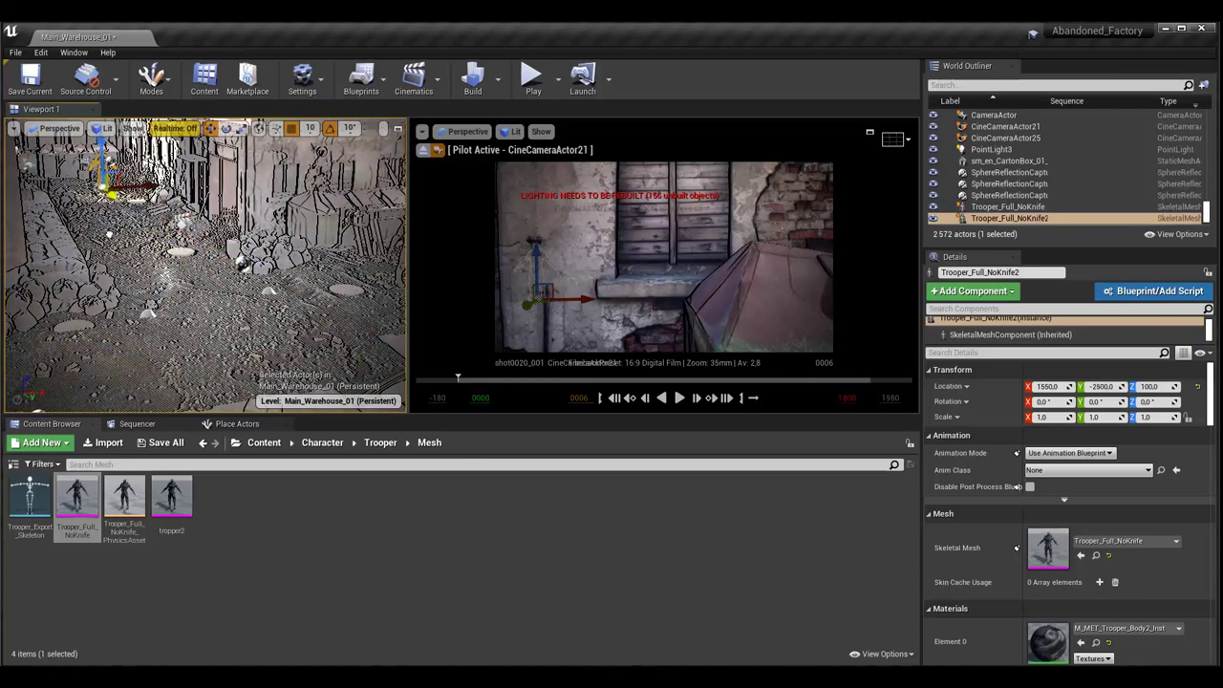
left_click_drag(236, 259, 281, 336, "alt")
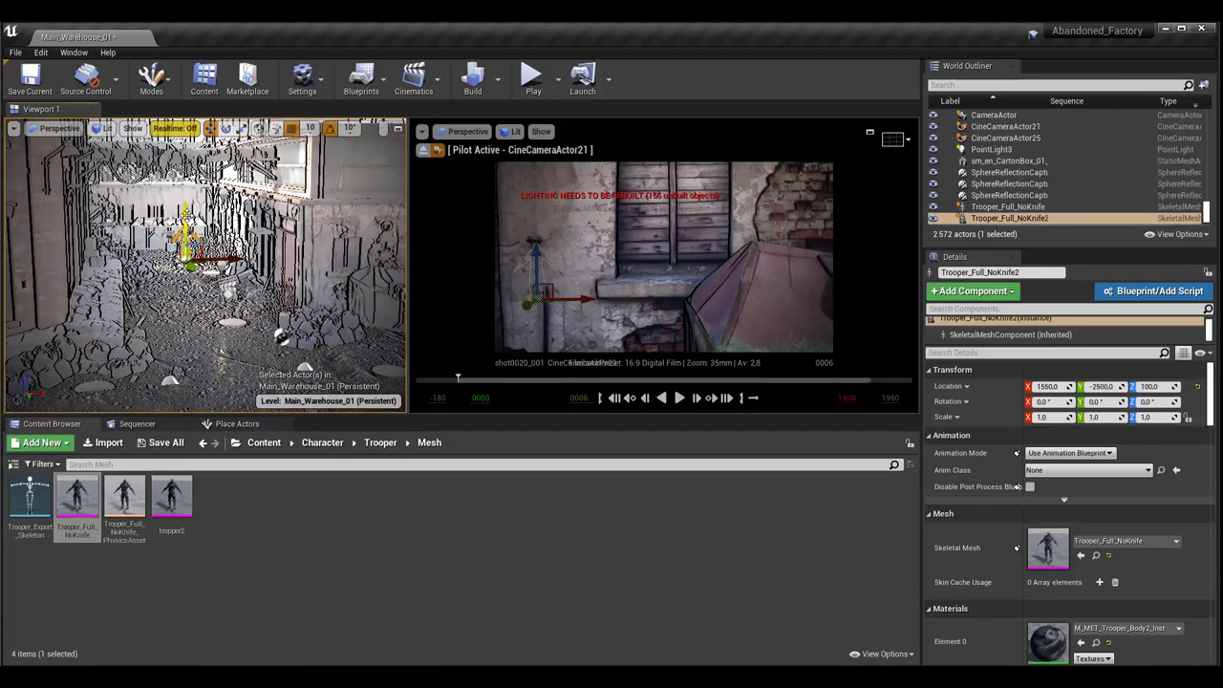
left_click_drag(187, 221, 187, 212)
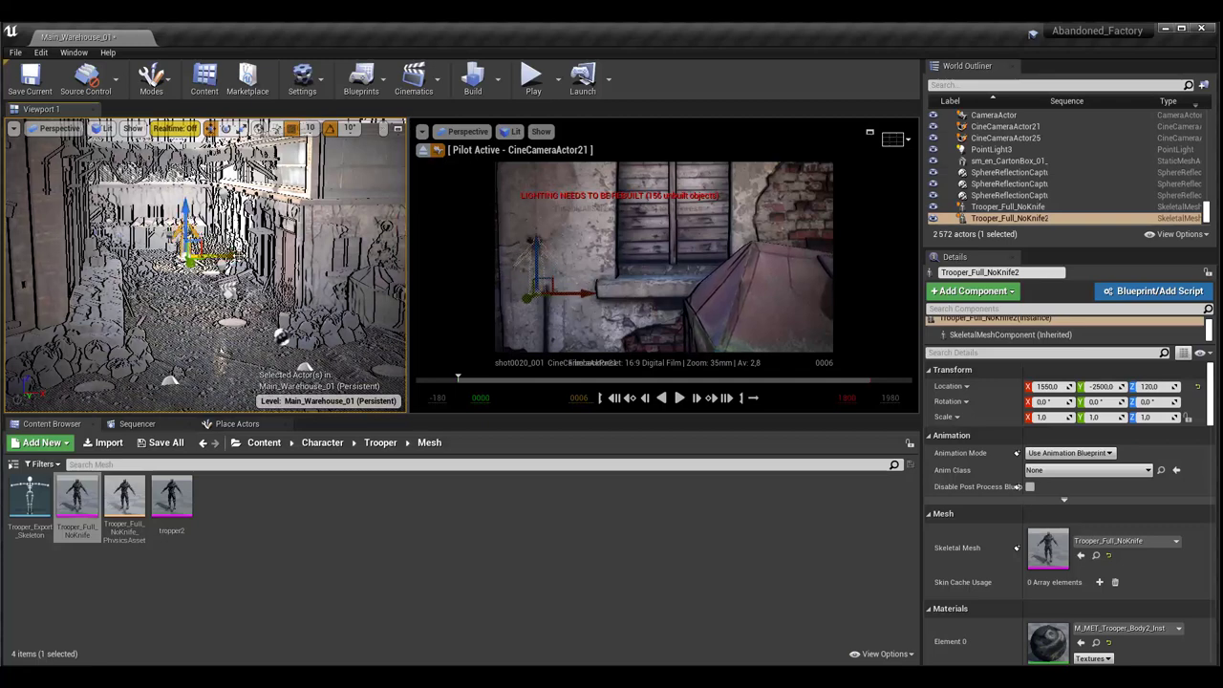
left_click_drag(216, 256, 202, 256)
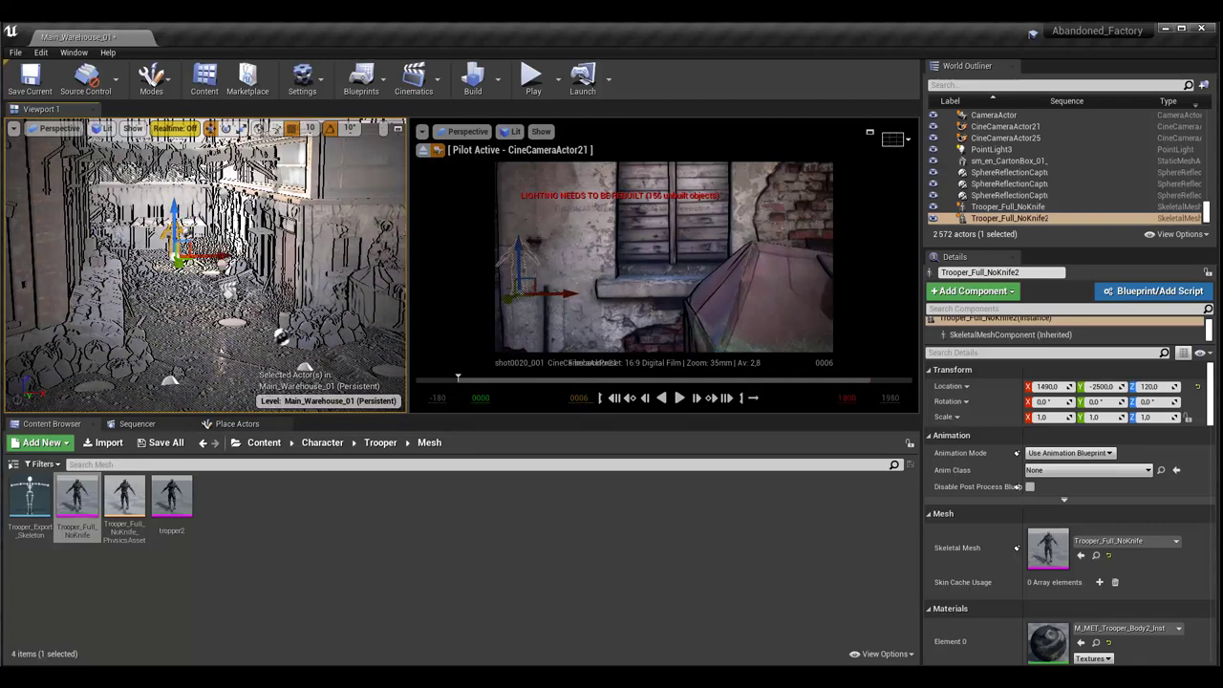
left_click_drag(180, 309, 164, 303, "alt")
left_click_drag(162, 262, 170, 265)
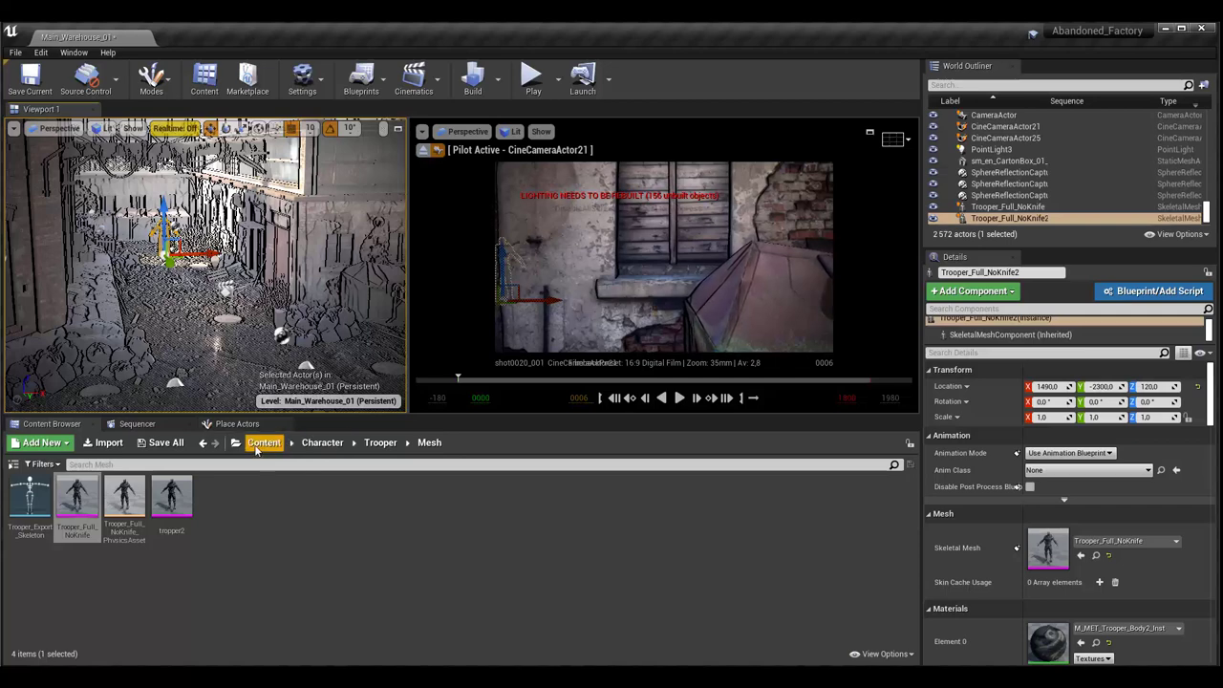
left_click_drag(170, 262, 174, 254)
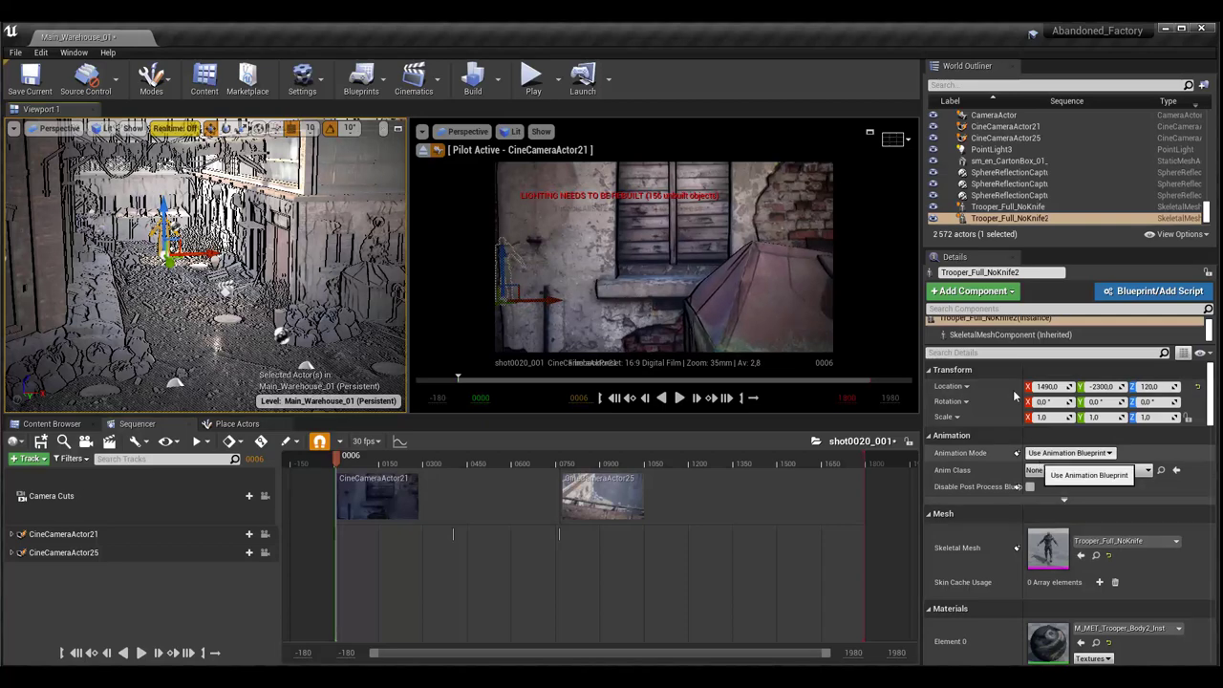
- Set the Trooper to Use Animation Asset, add Trooper_Full_NoKnife2 to the sequence, and select its Animation track
left_click(1068, 453)
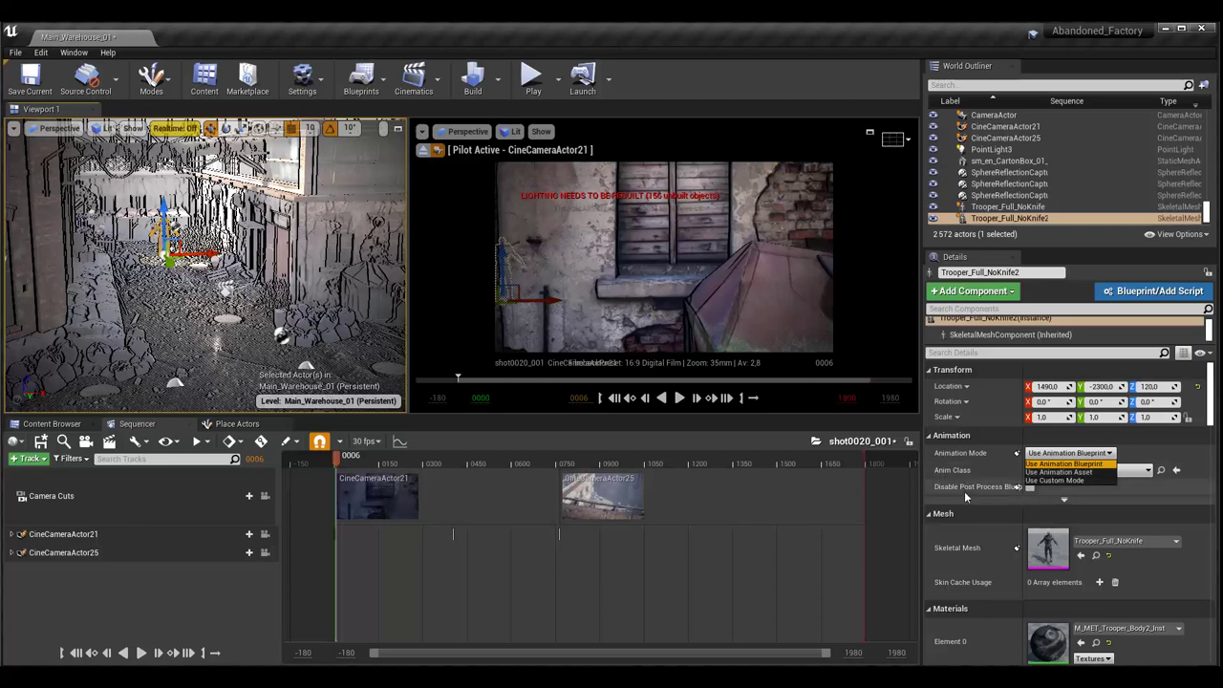
left_click(1059, 471)
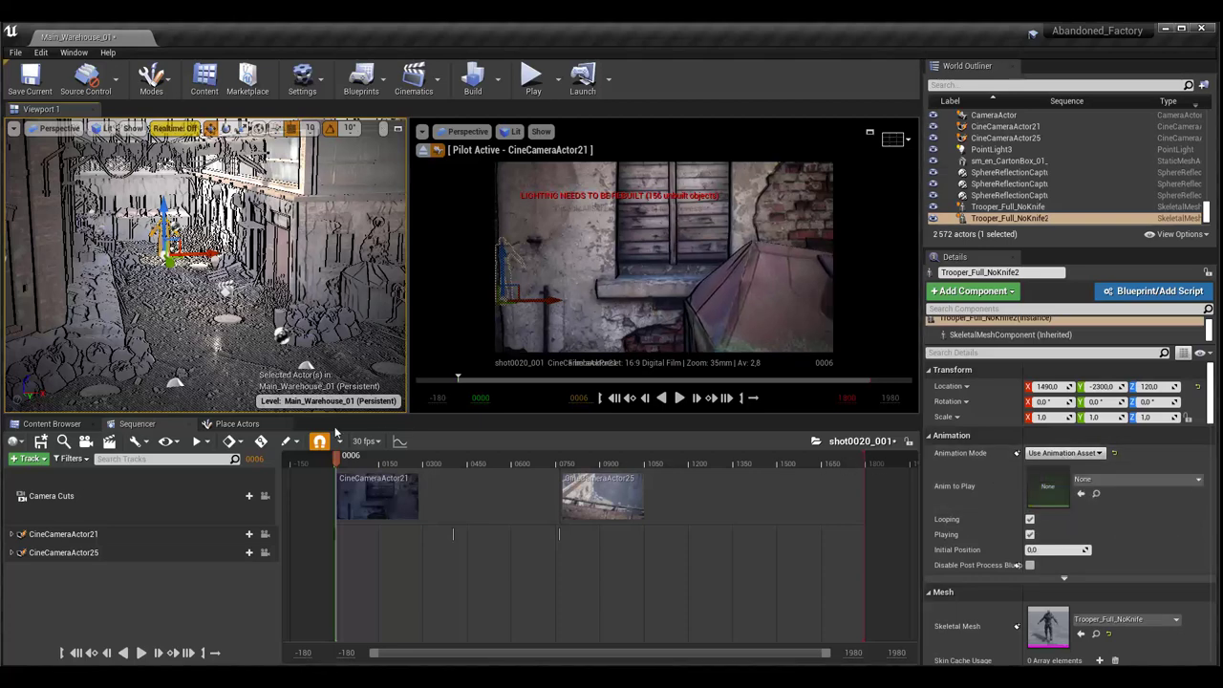
left_click(37, 460)
mouse_move(50, 474)
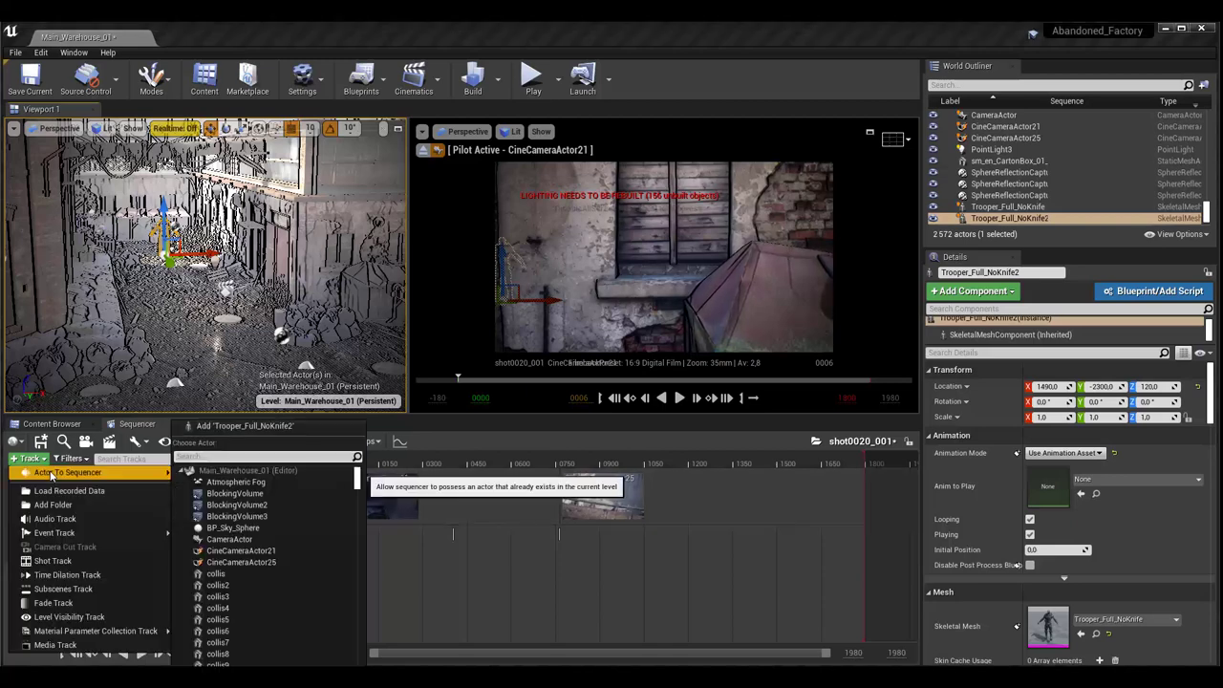
scroll(244, 621, "down", 2)
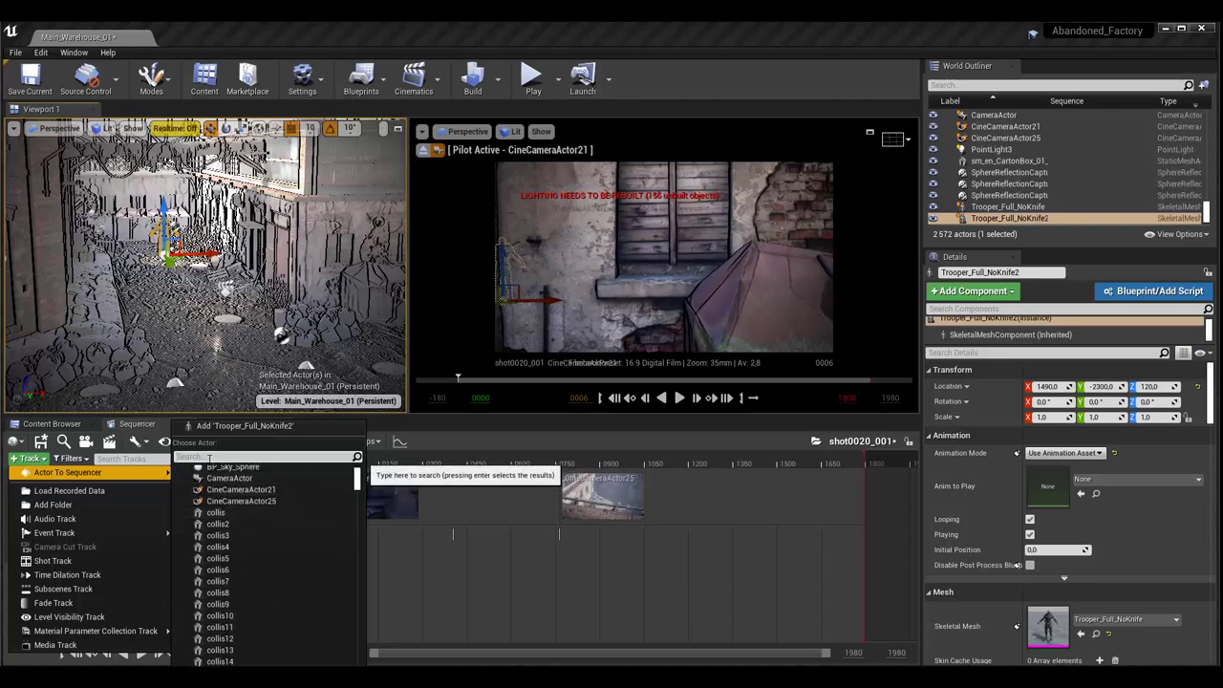
type("tro")
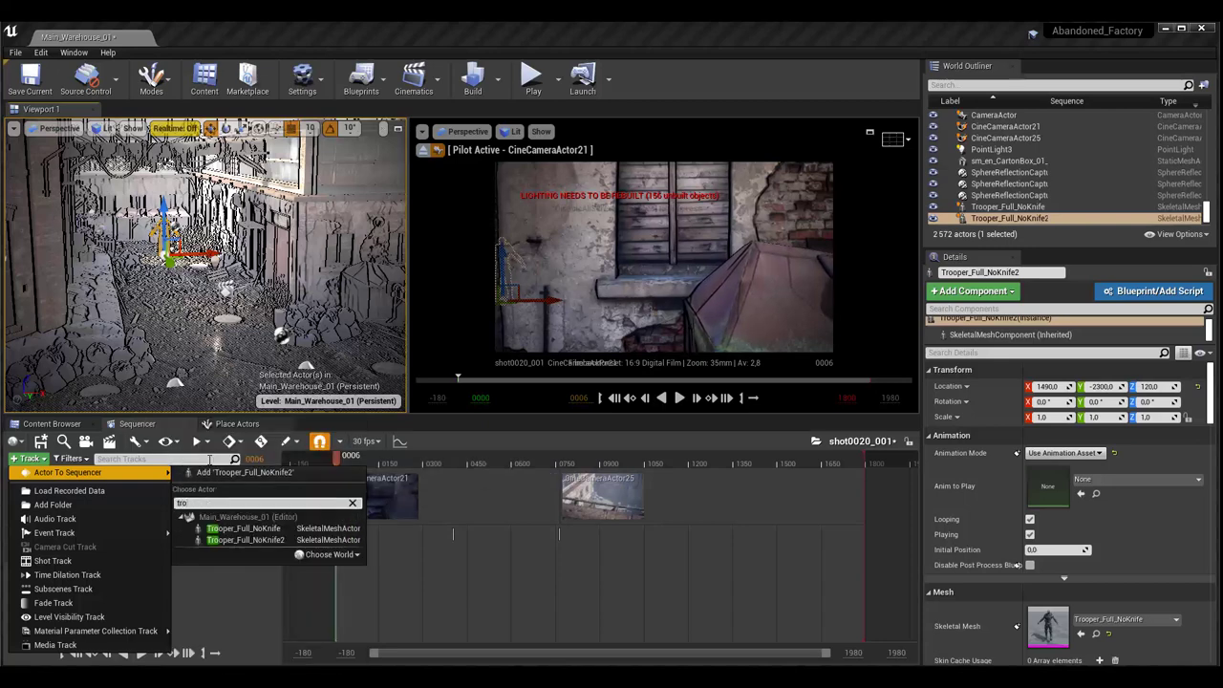
left_click(236, 541)
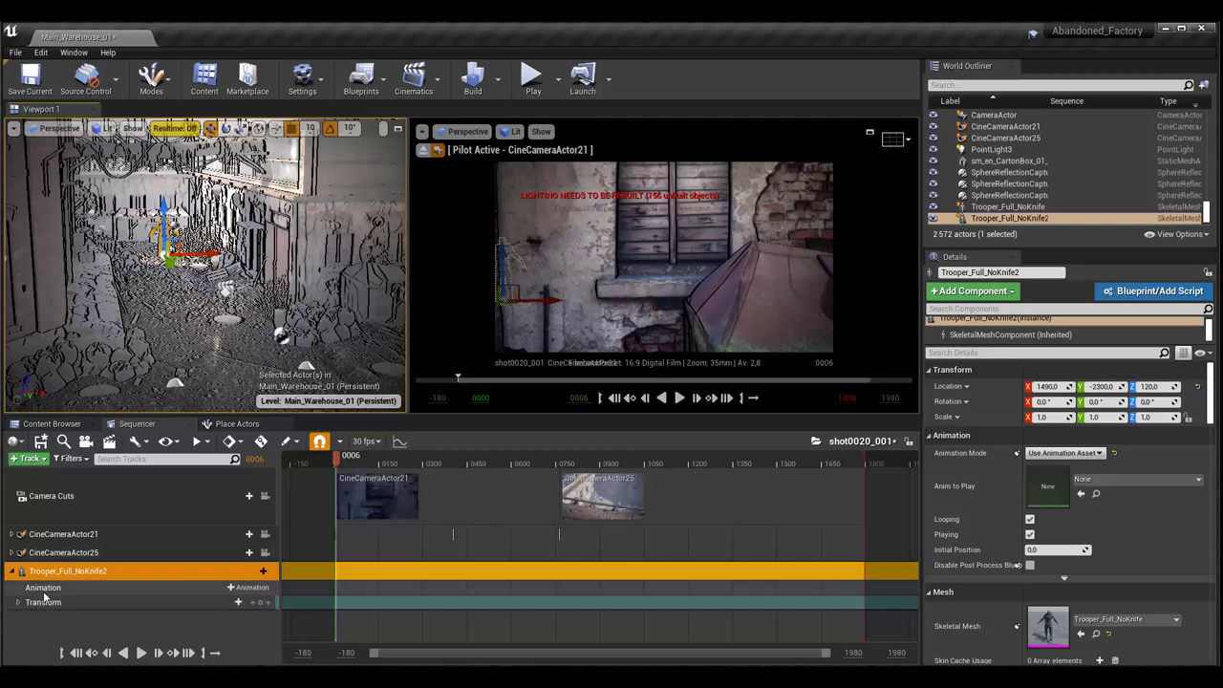
left_click(42, 587)
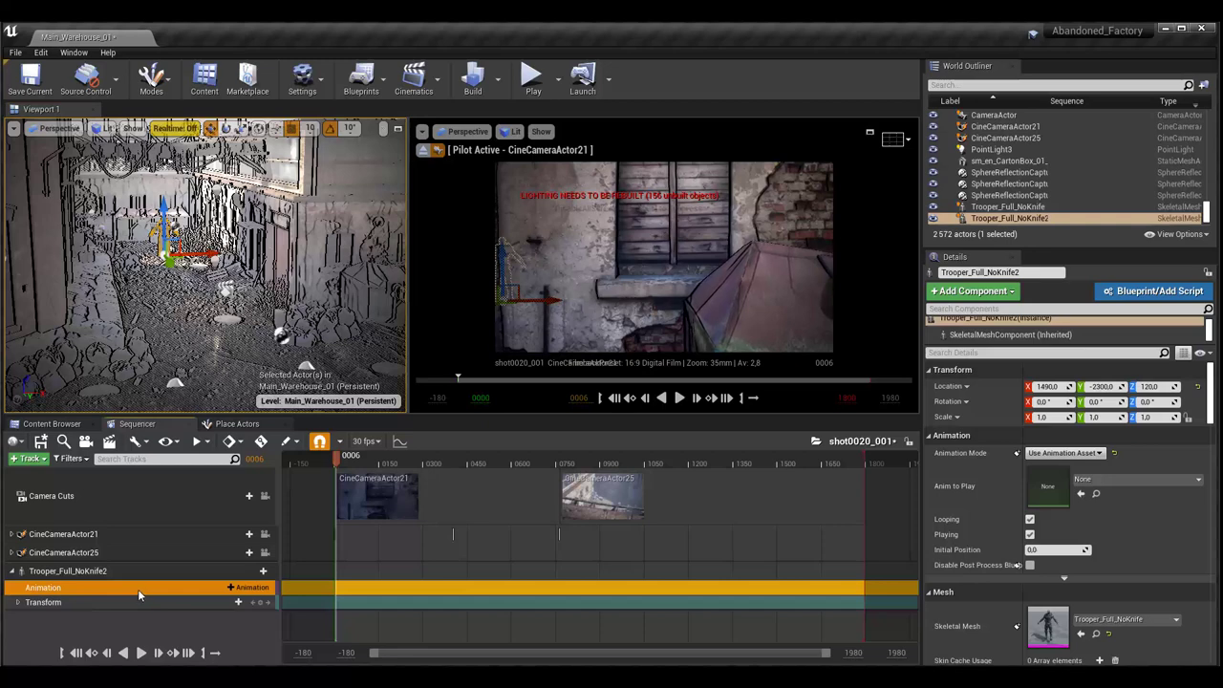
left_click(231, 590)
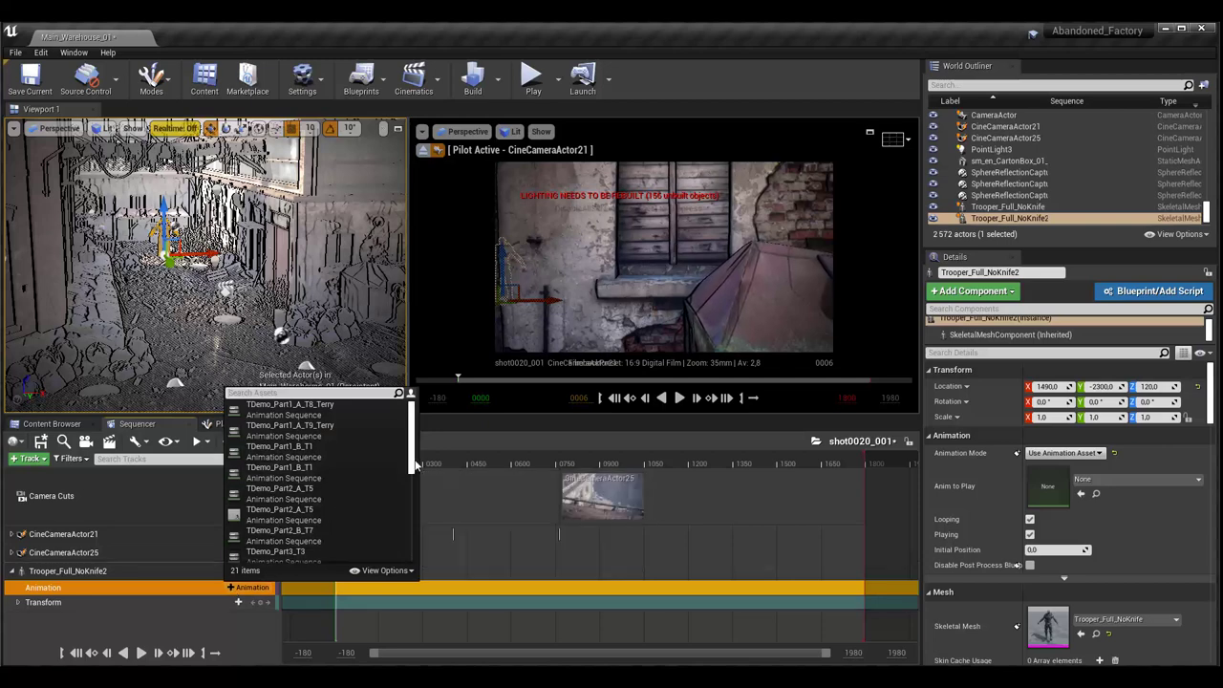
- Scroll through the Trooper's available animation sequences, then close the picker
scroll(411, 483, "down", 2)
left_click_drag(411, 483, 413, 456)
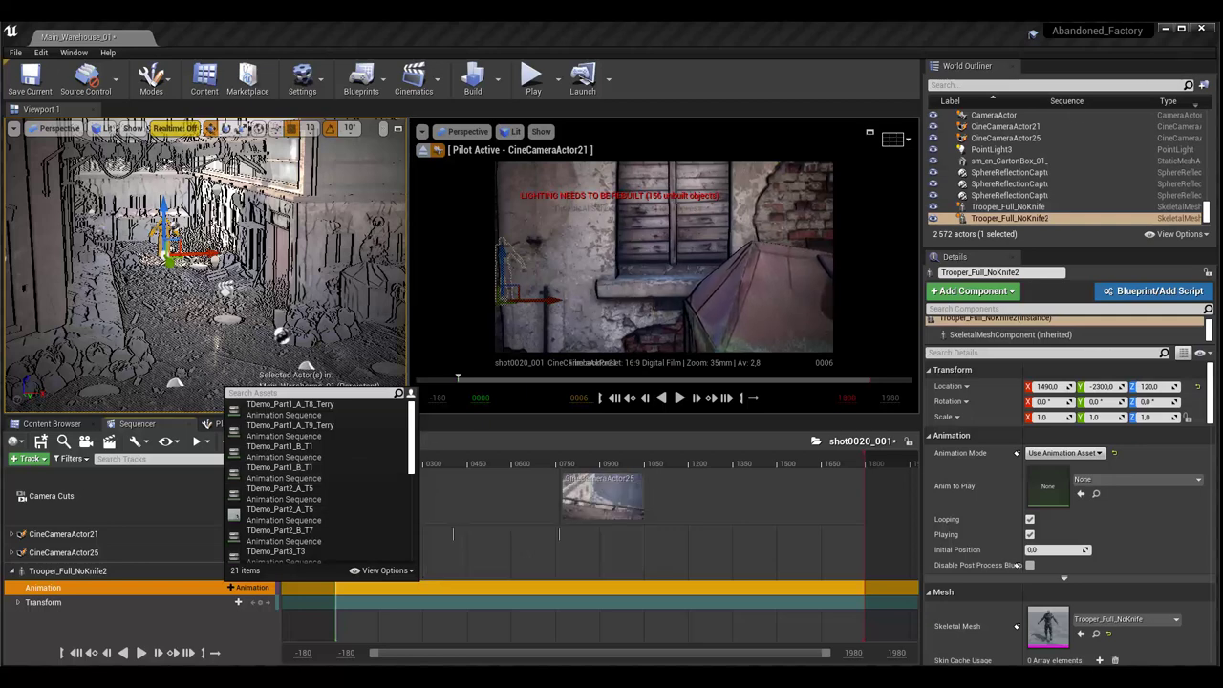
key("Escape")
left_click(52, 423)
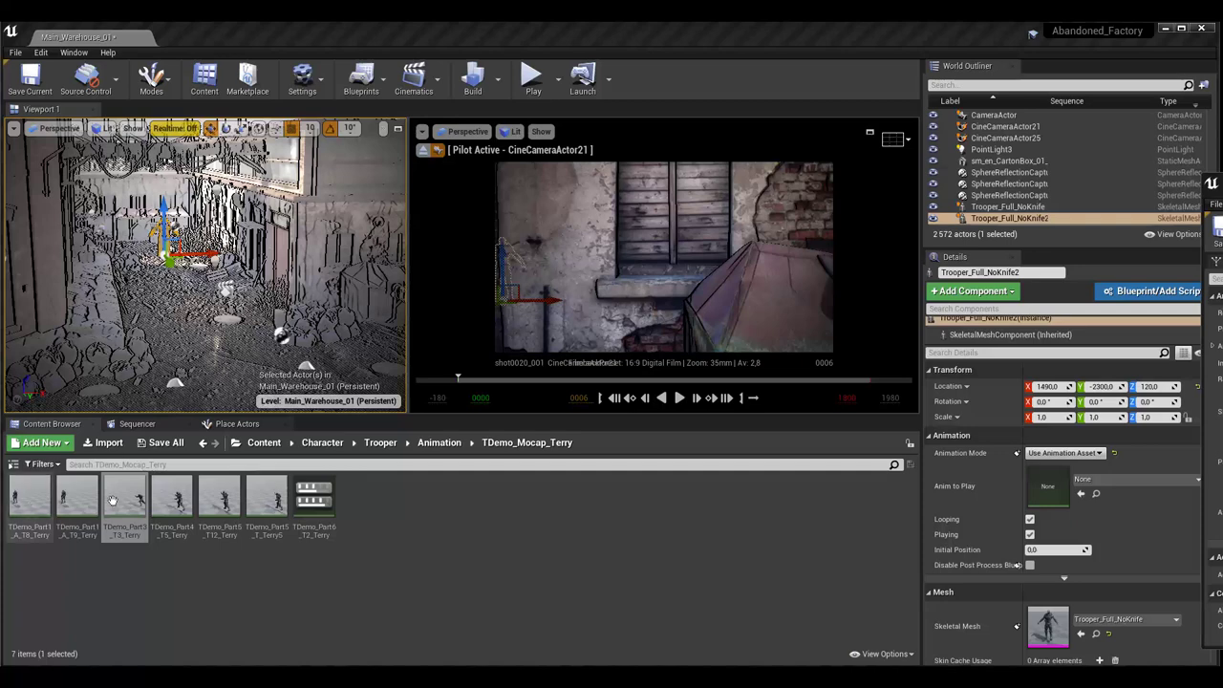
mouse_move(97, 499)
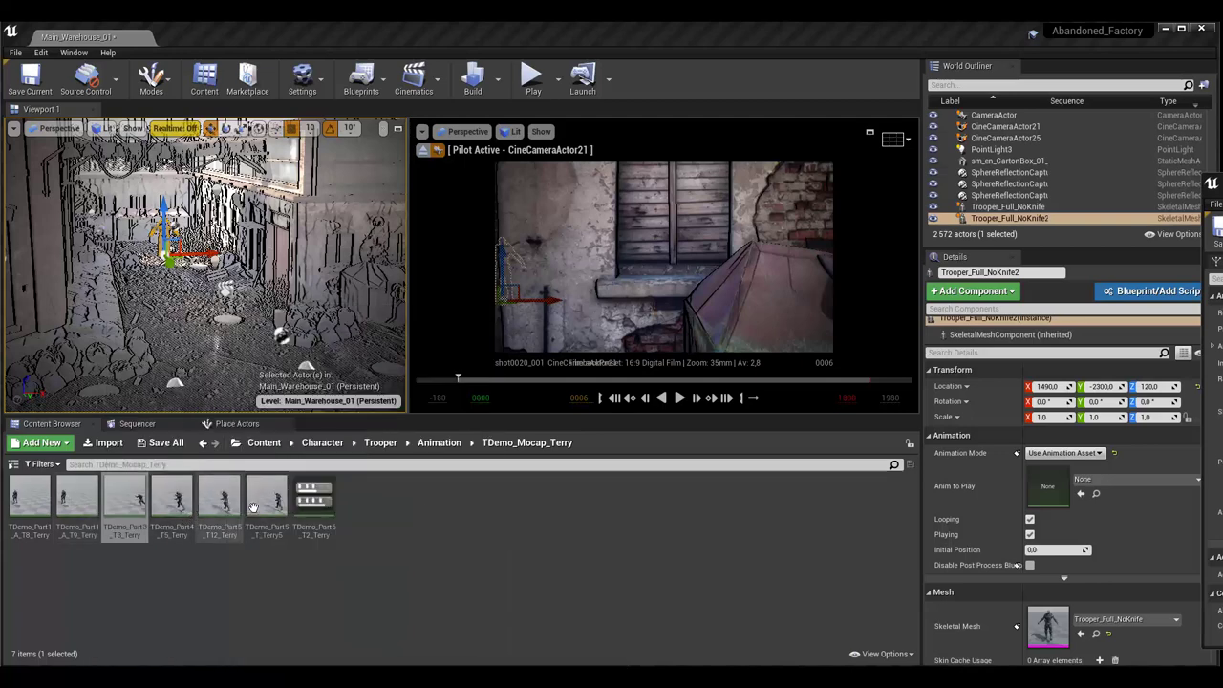
mouse_move(263, 514)
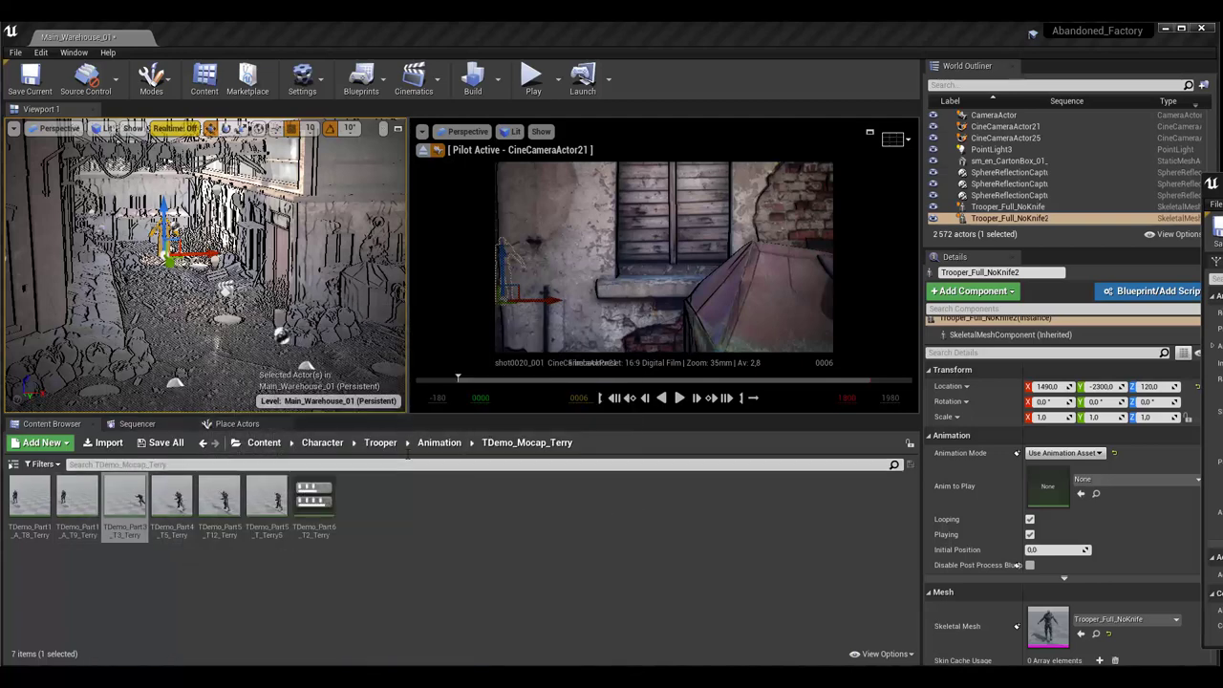
double_click(124, 497)
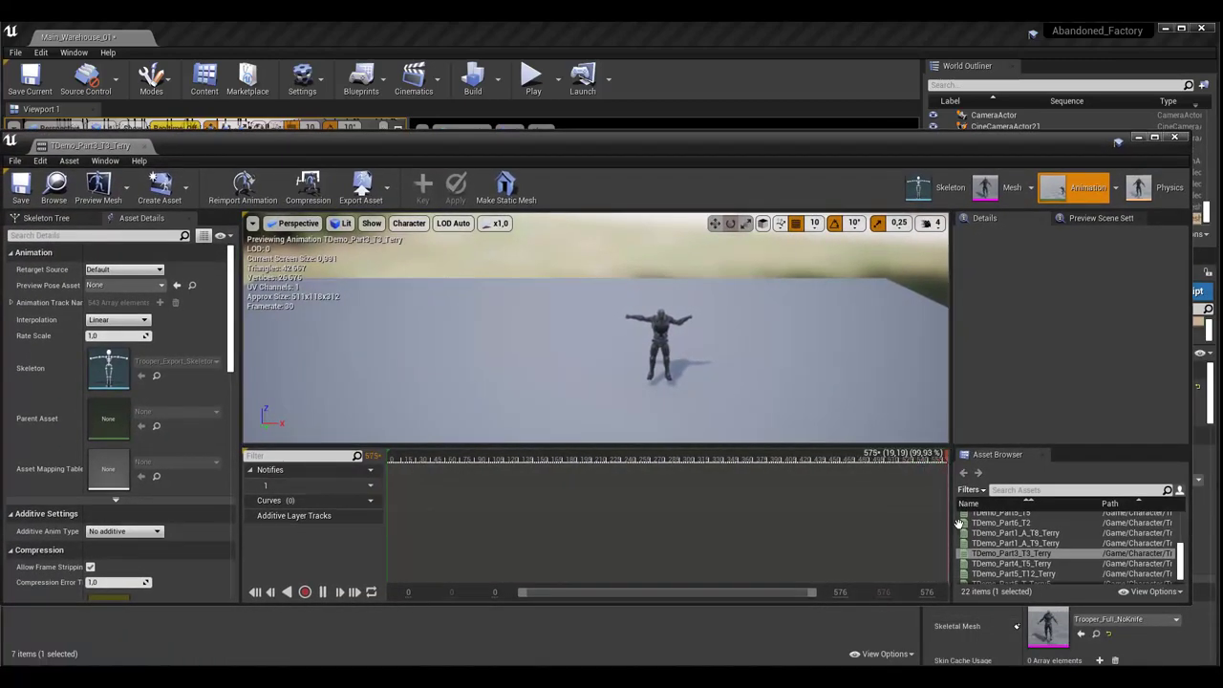
left_click(987, 524)
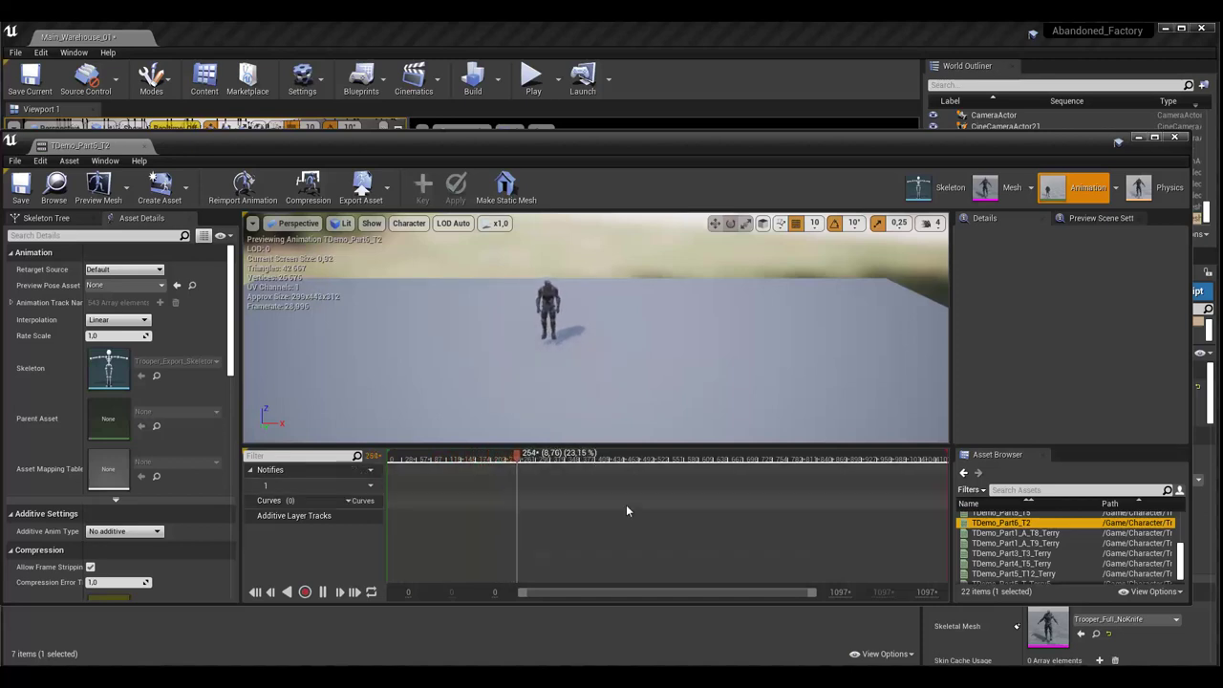
scroll(996, 535, "up", 3)
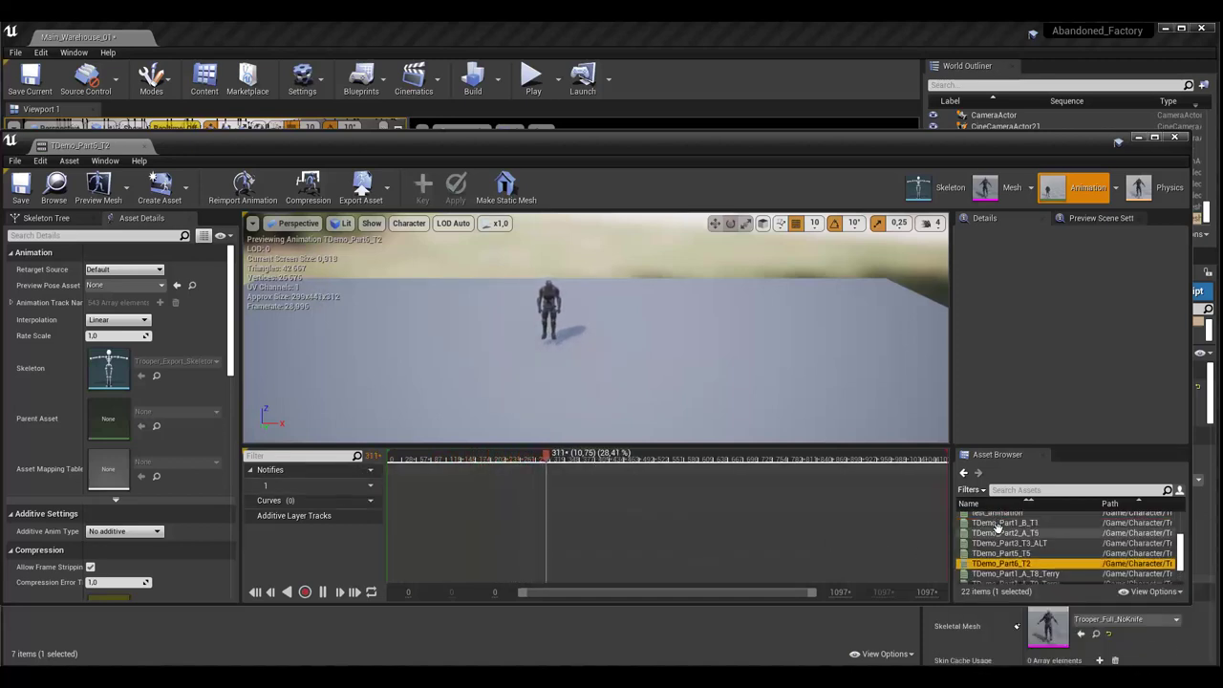
left_click(997, 533)
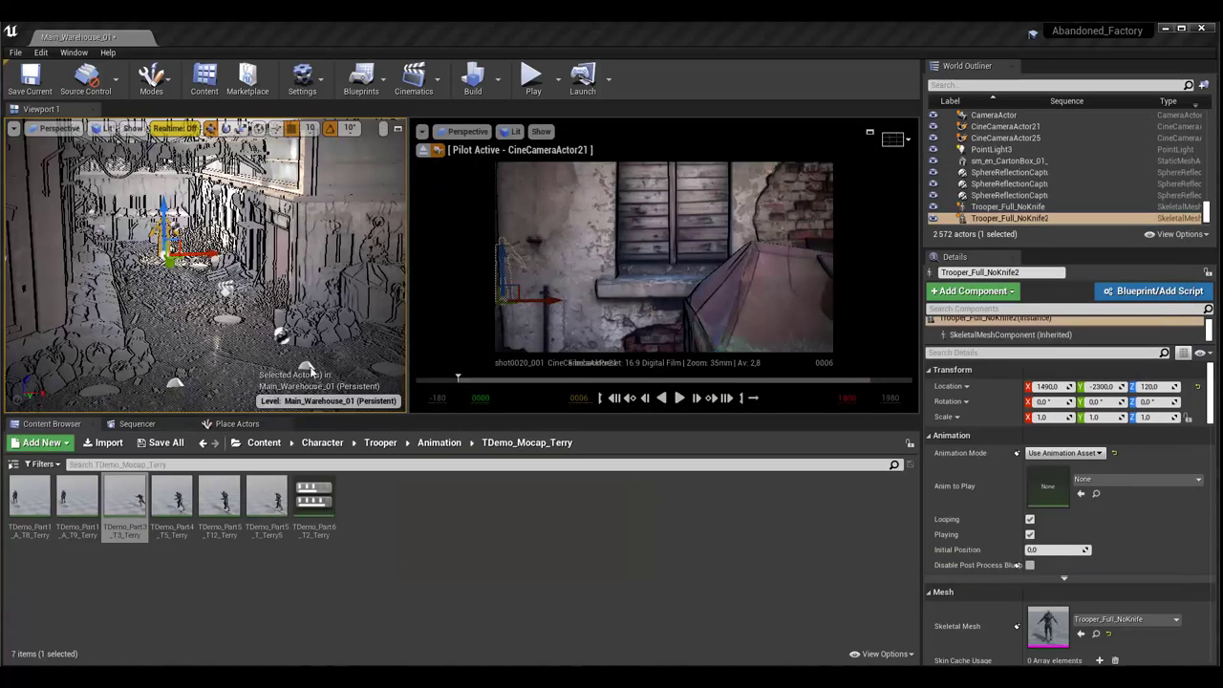
- Add the TDemo_Part3_T3 clip (about 550 frames) to the Trooper's Animation track and preview it
left_click(139, 423)
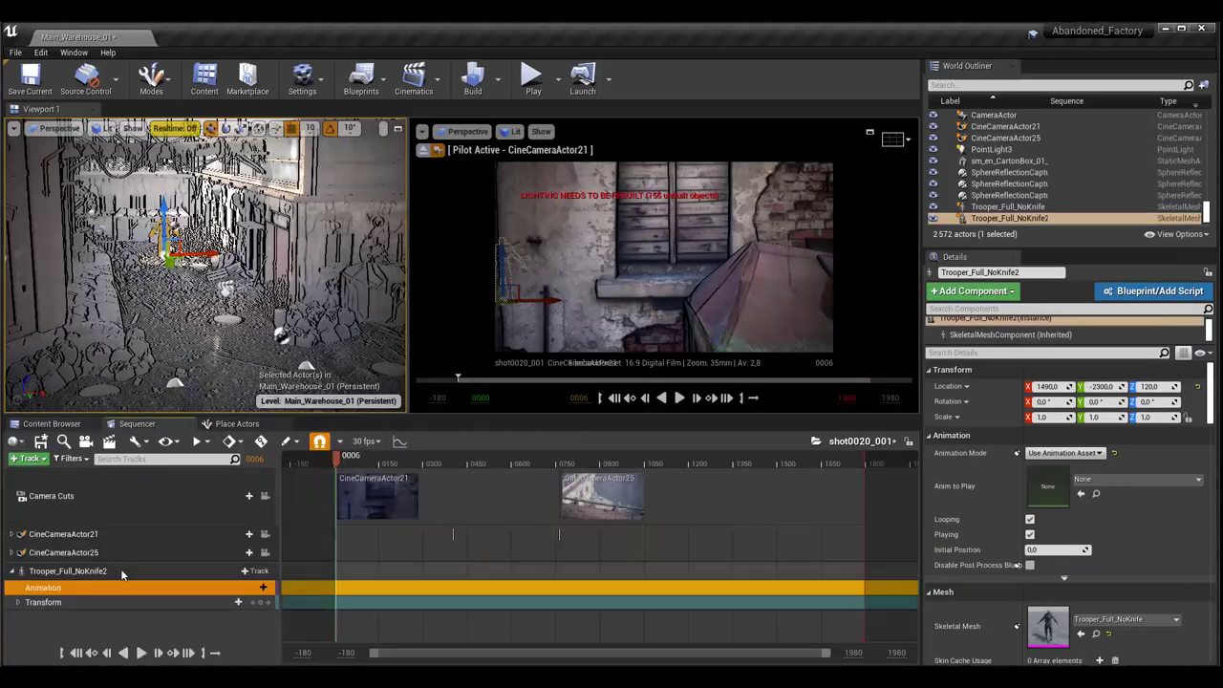
left_click(253, 587)
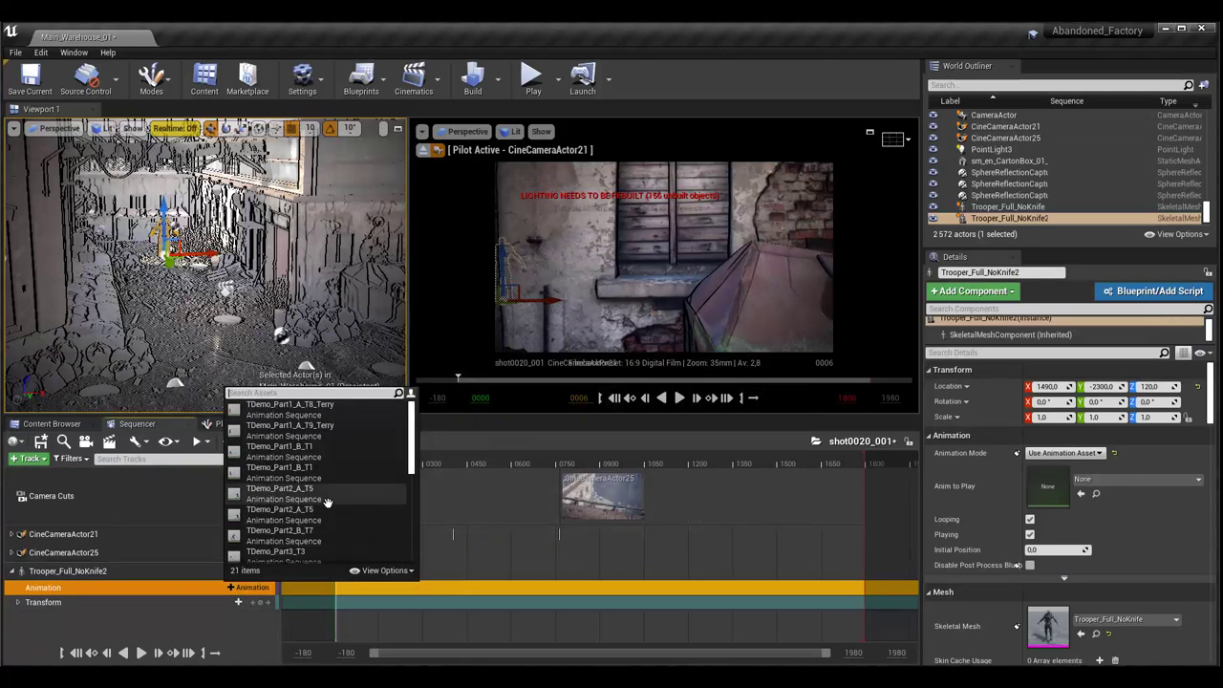
left_click(300, 552)
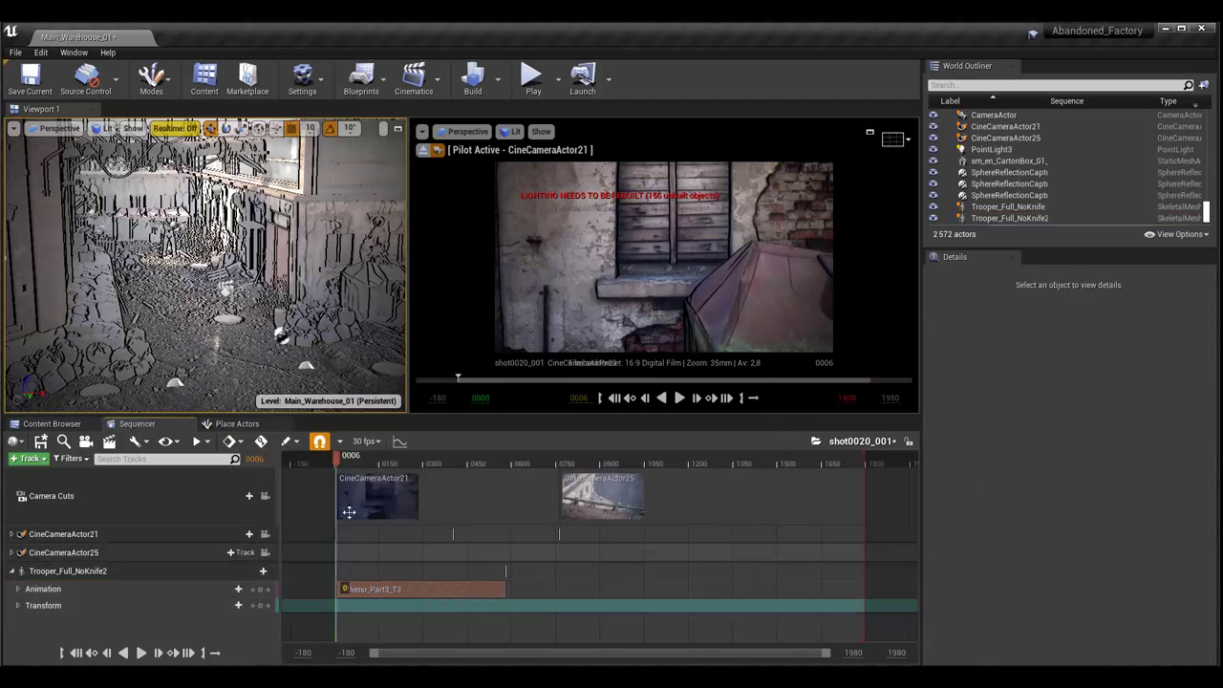
mouse_move(339, 461)
left_mouse_down()
mouse_move(402, 478)
mouse_move(357, 481)
left_mouse_up()
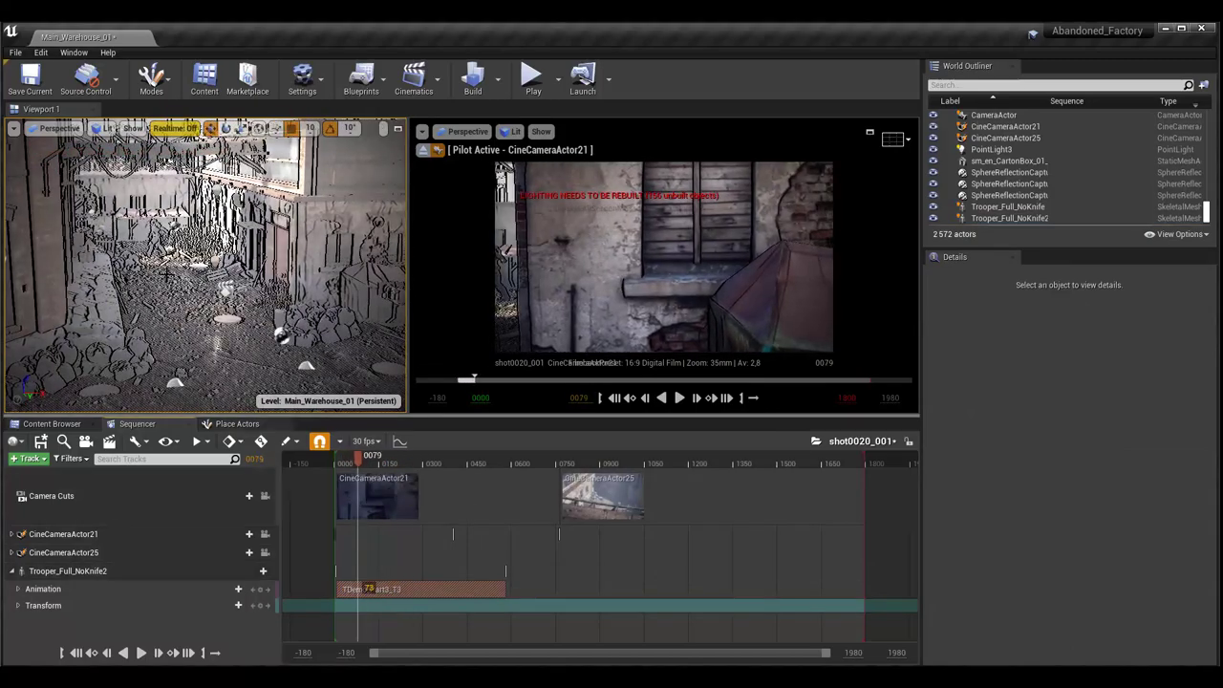
right_click_drag(54, 195, 115, 264)
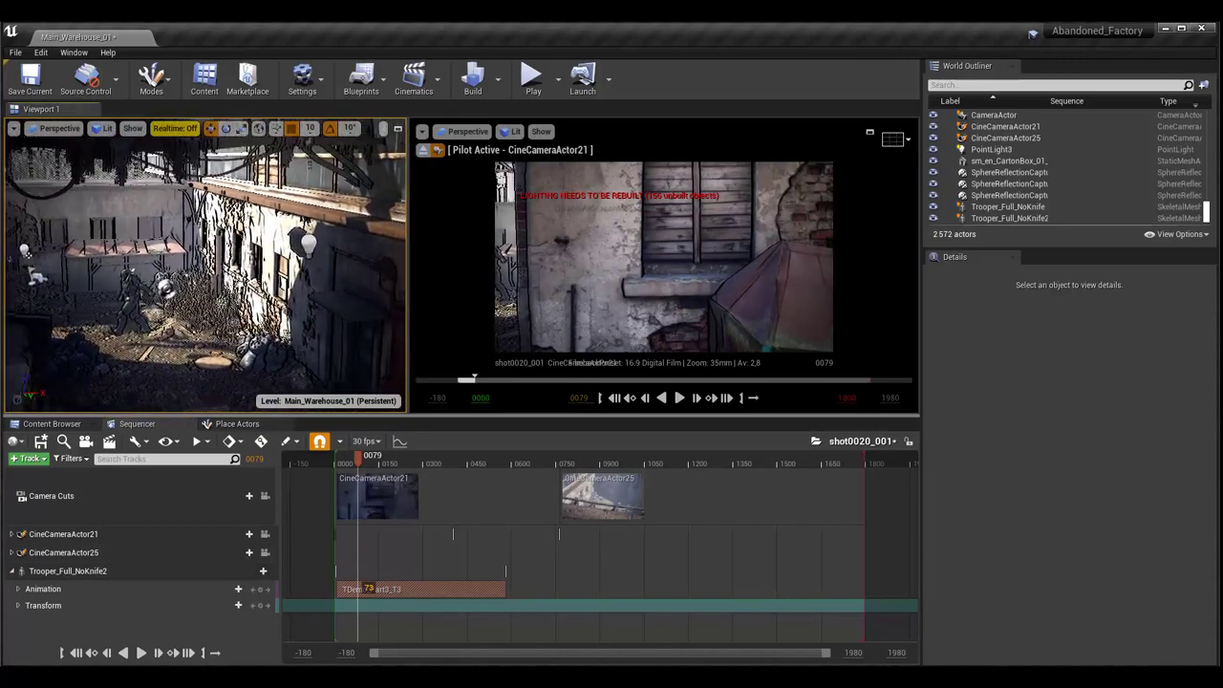
right_click_drag(115, 264, 153, 286)
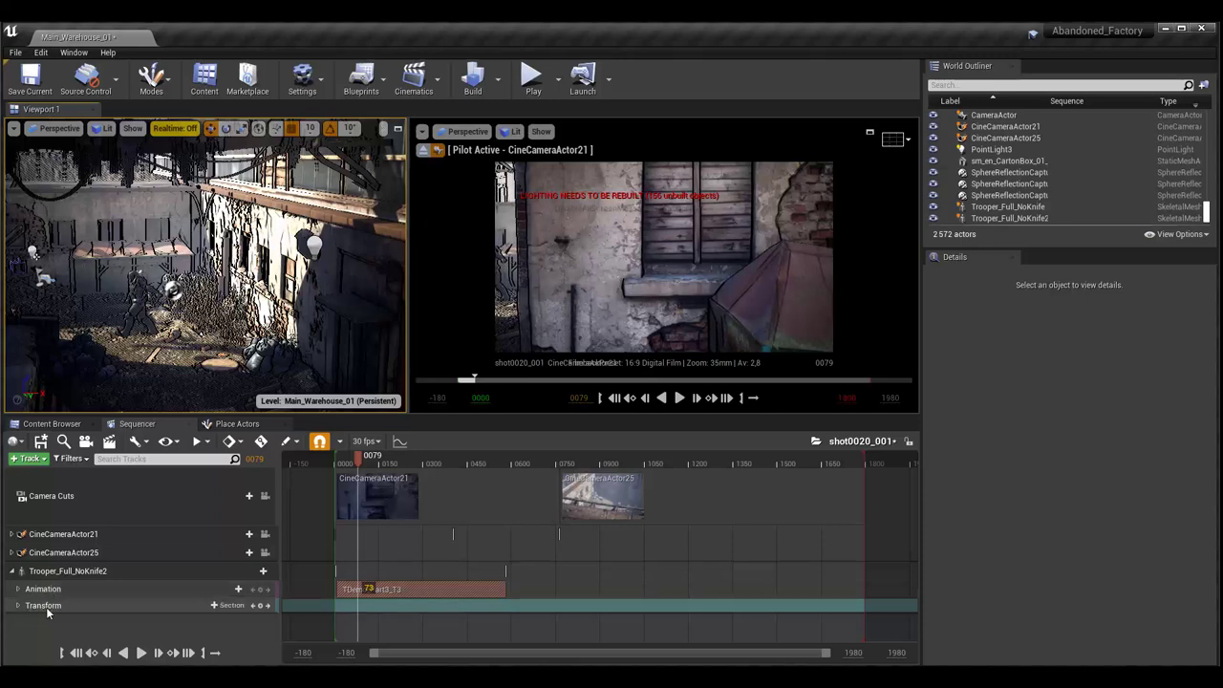
left_click_drag(352, 456, 335, 462)
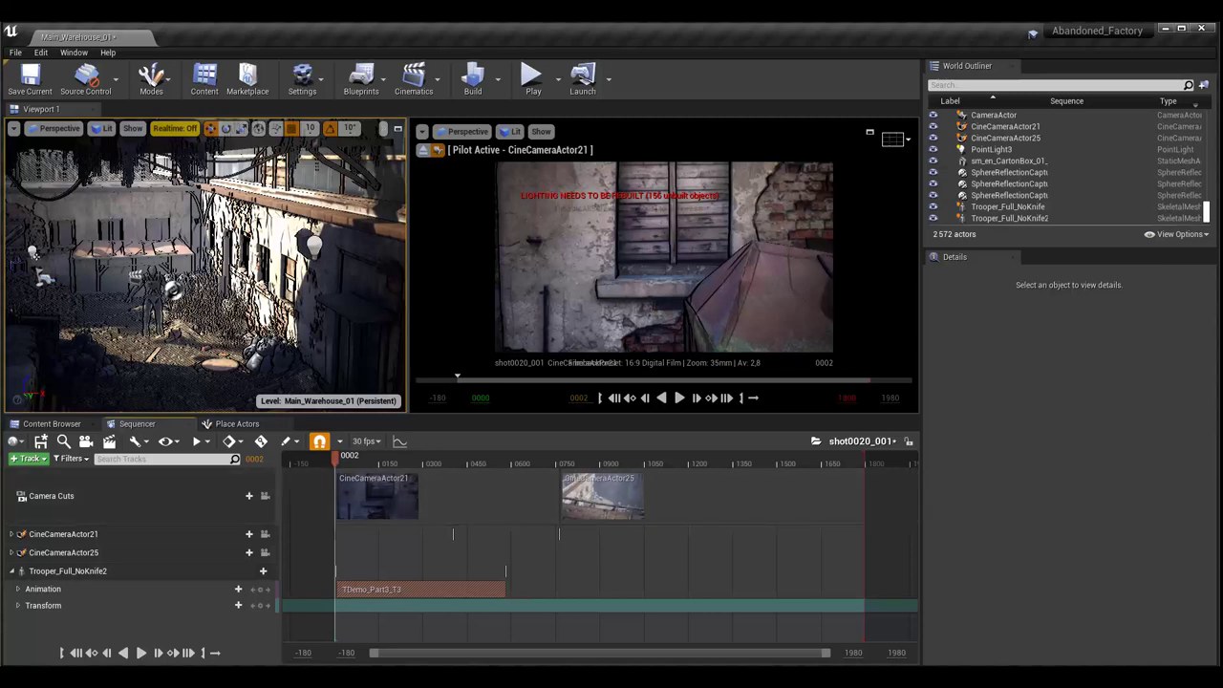
- Rotate Trooper_Full_NoKnife2 to -110° around Z and scrub the shot to check its motion
left_click(18, 607)
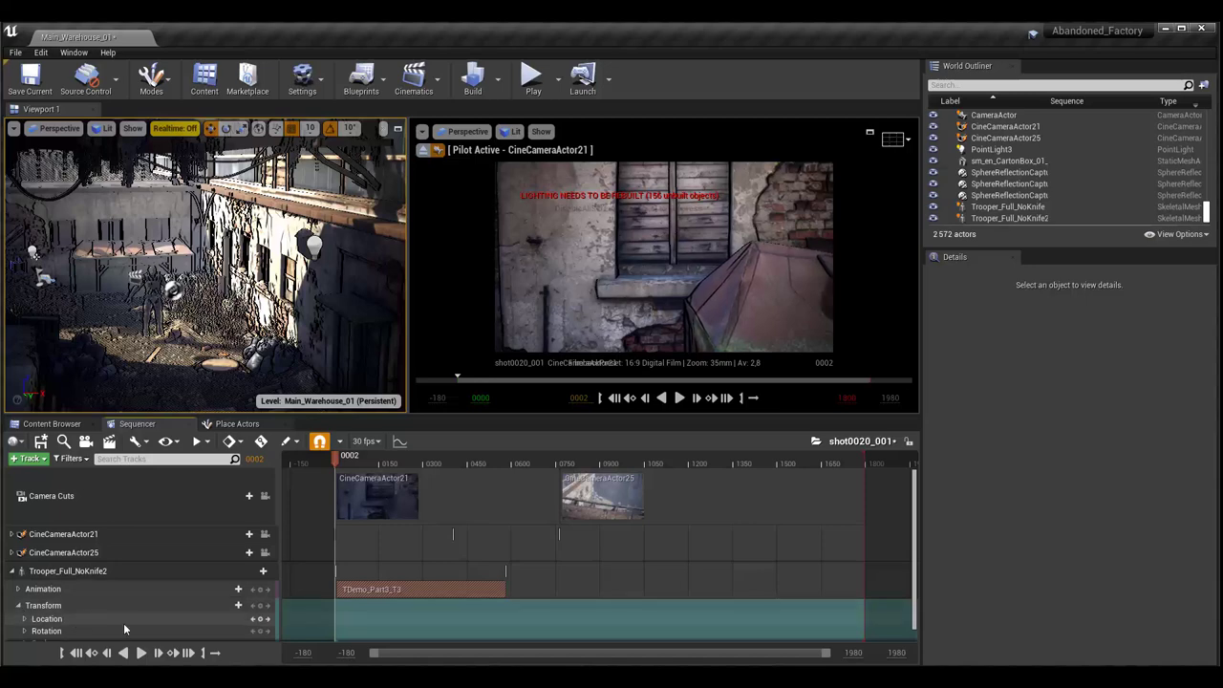
left_click(167, 440)
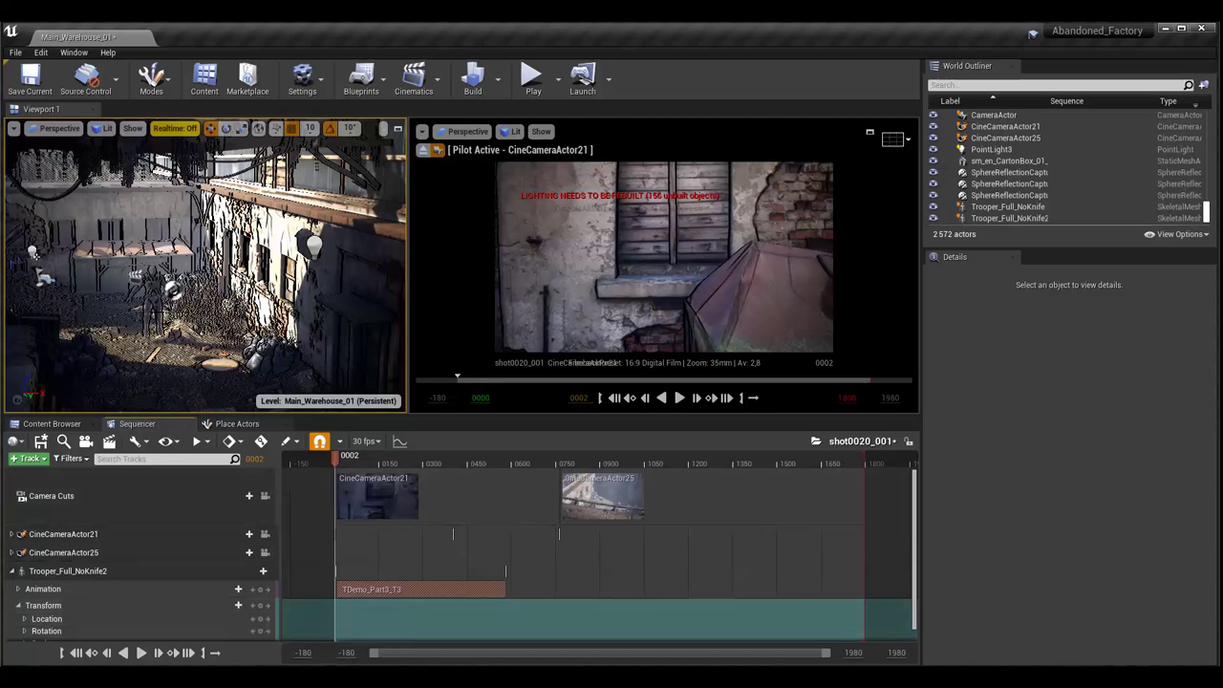
left_click(82, 571)
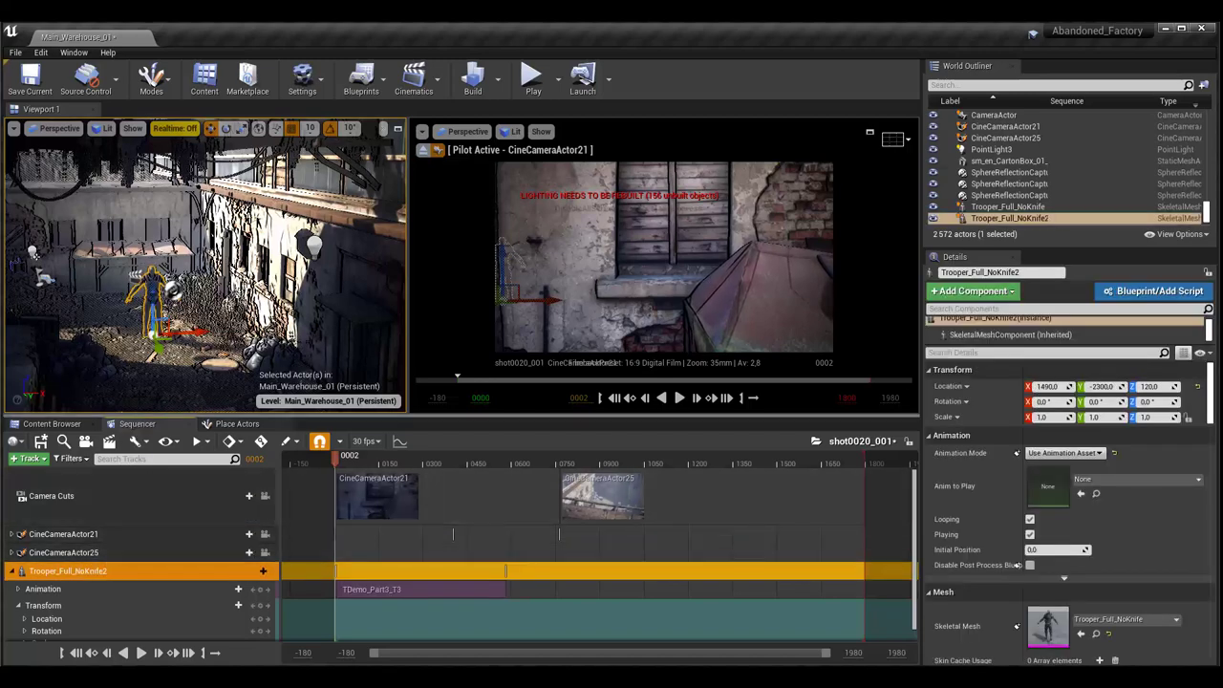
key("e")
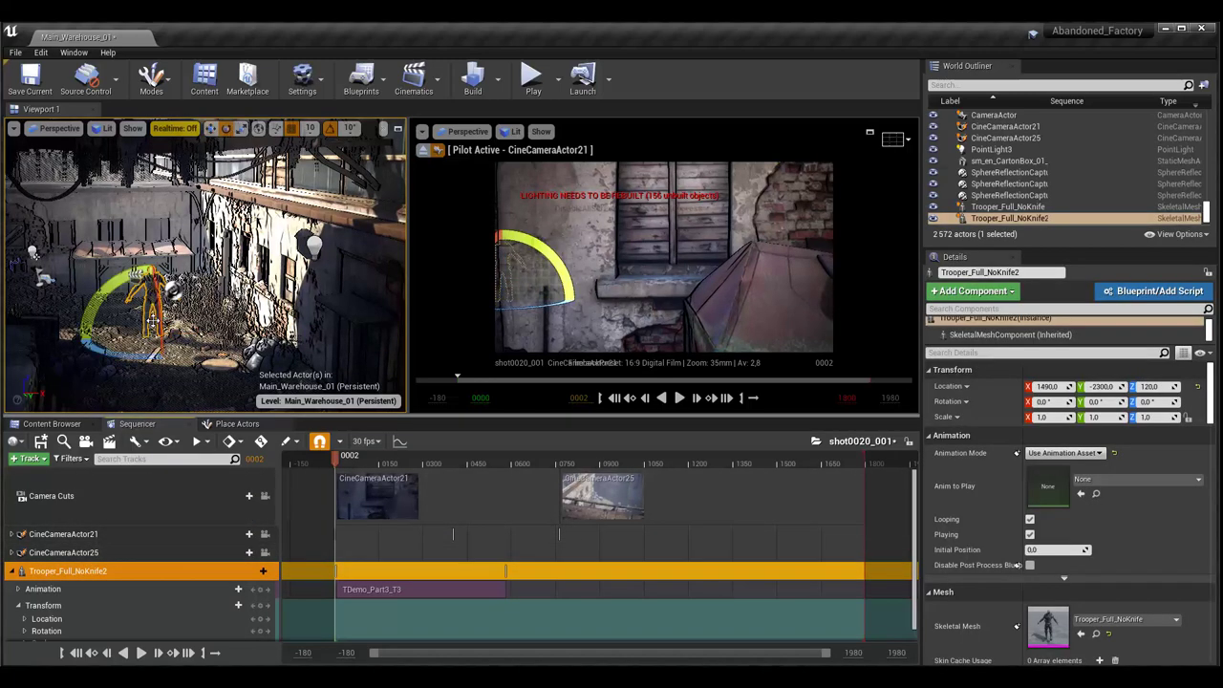
left_click_drag(122, 359, 191, 353)
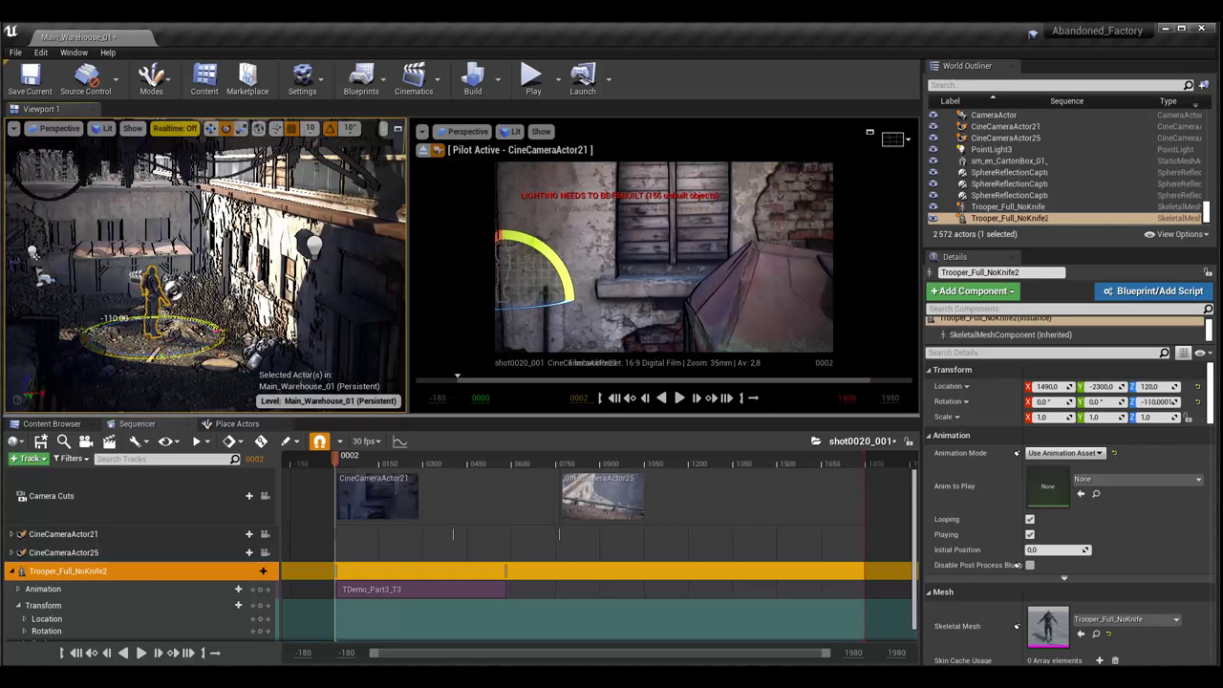
left_click_drag(191, 353, 196, 353)
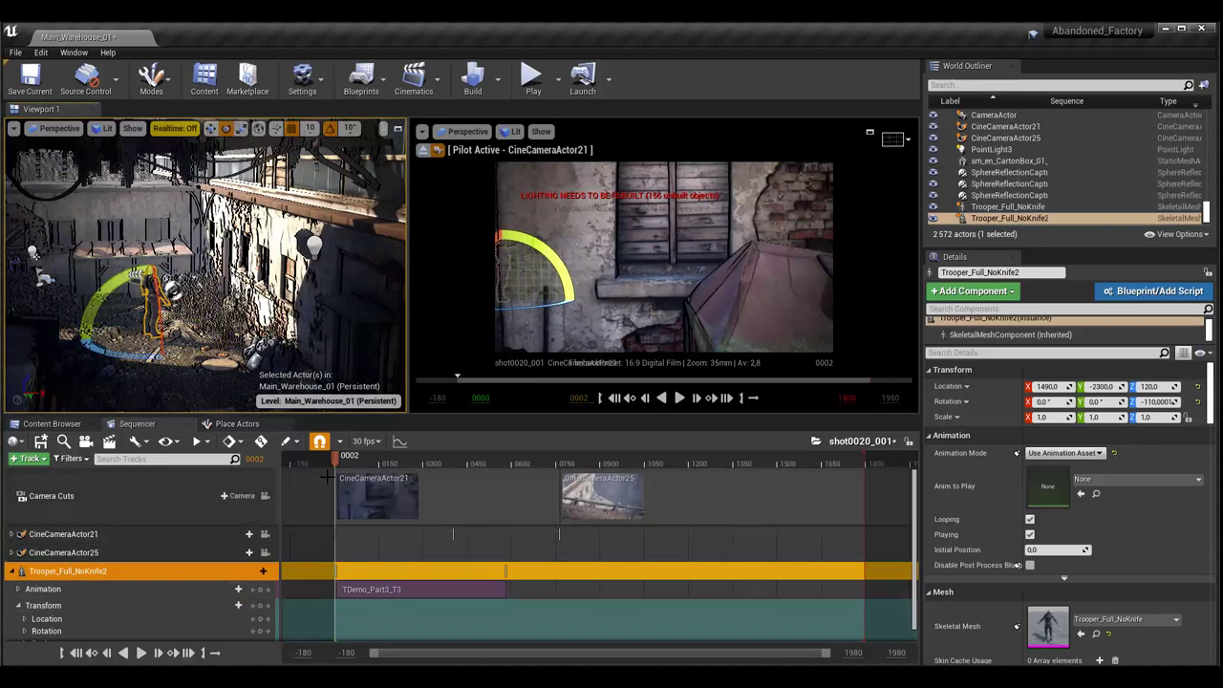
left_click_drag(337, 465, 398, 468)
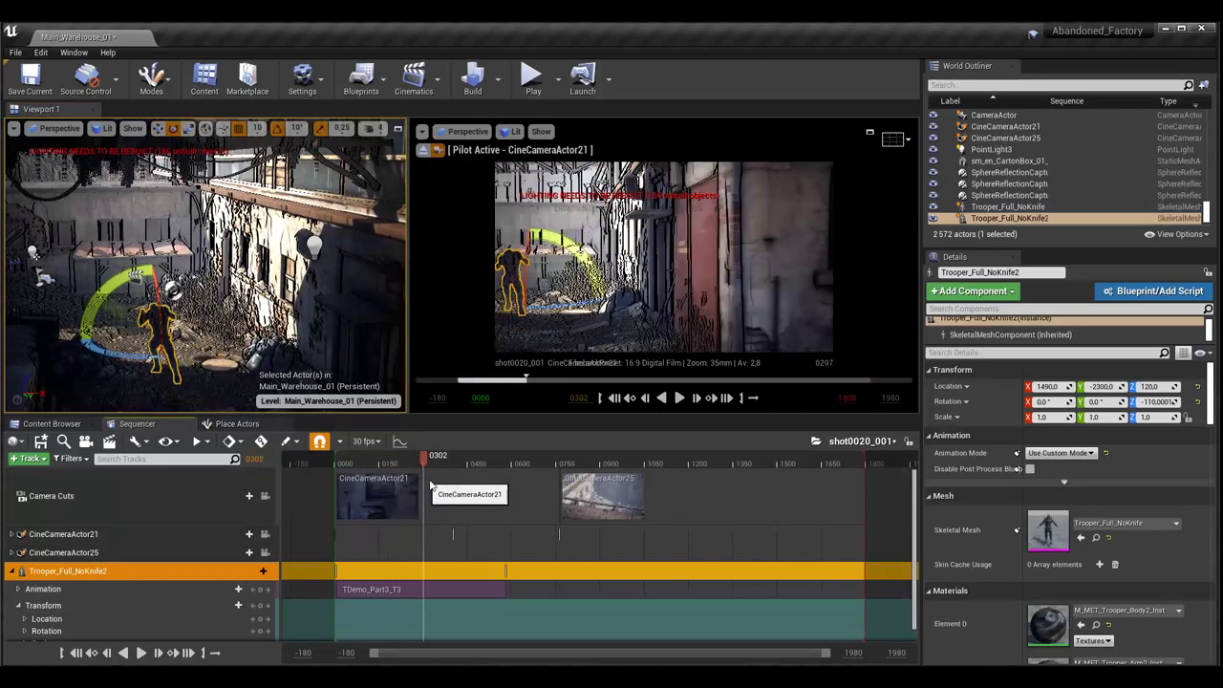
mouse_move(395, 477)
left_mouse_down()
mouse_move(481, 499)
mouse_move(454, 508)
left_mouse_up()
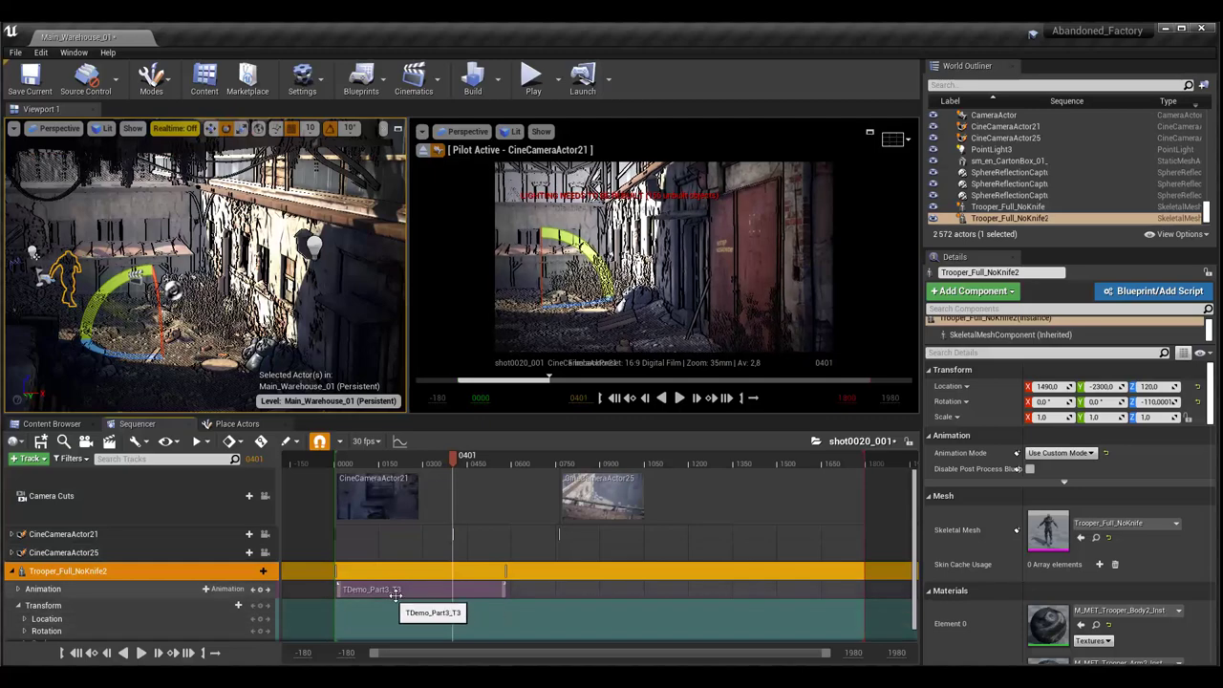
- Trim both edges of the TDemo_Part3_T3 section and shift it to start around frame -046
left_click_drag(394, 591, 338, 593)
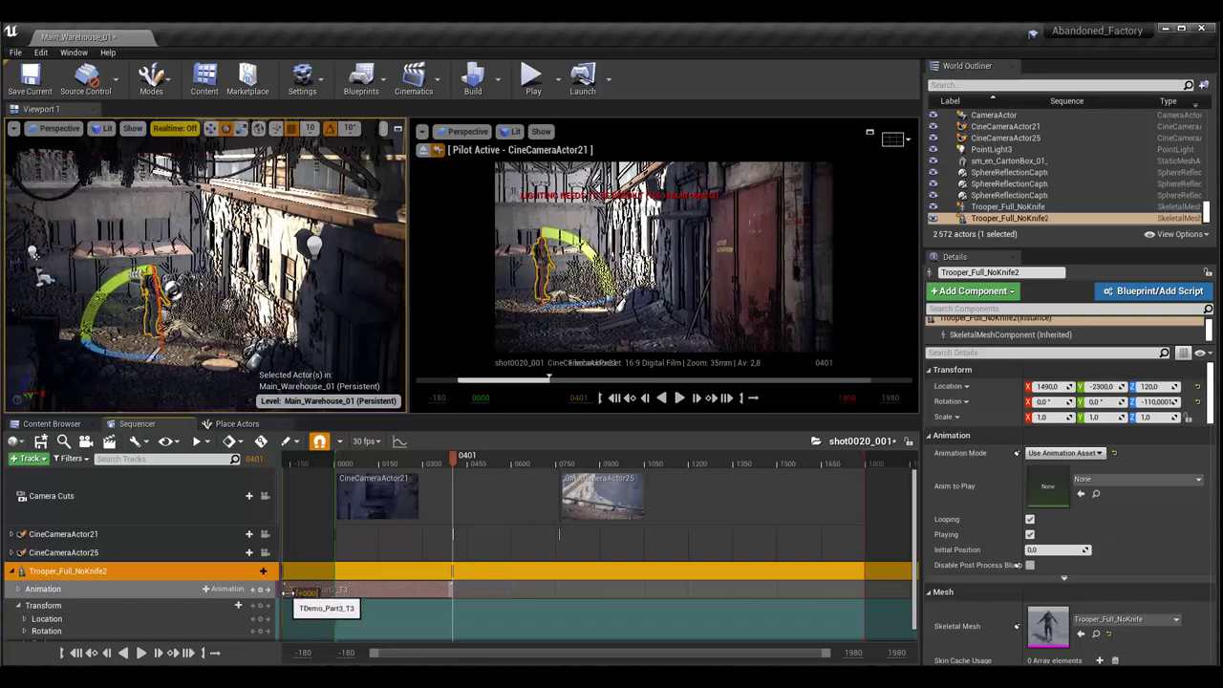
left_click_drag(286, 592, 292, 596)
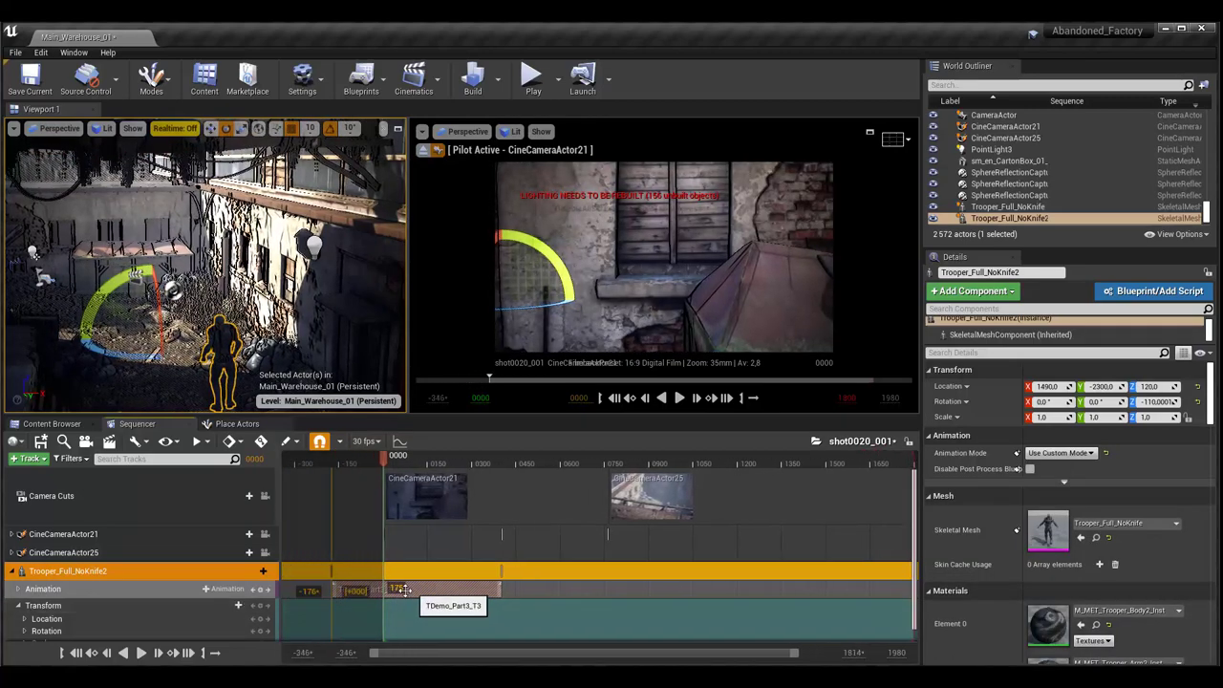
left_click_drag(404, 590, 371, 593)
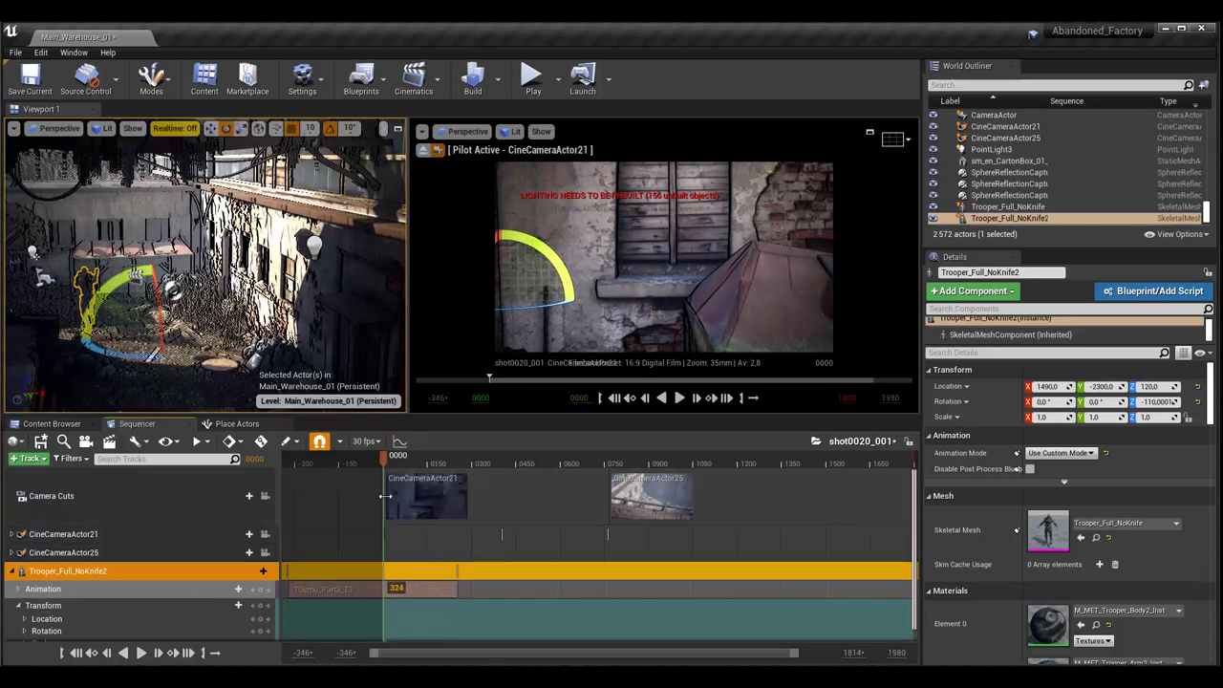
mouse_move(392, 465)
left_mouse_down()
mouse_move(405, 468)
mouse_move(385, 468)
left_mouse_up()
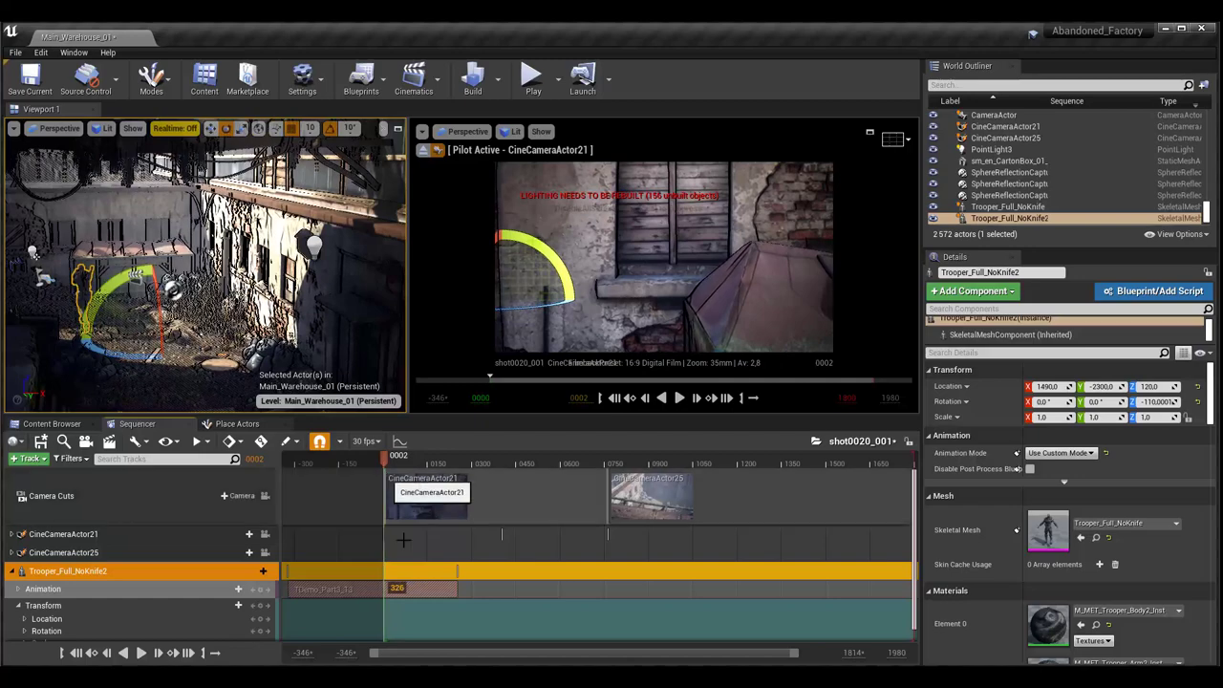
left_click_drag(420, 591, 397, 592)
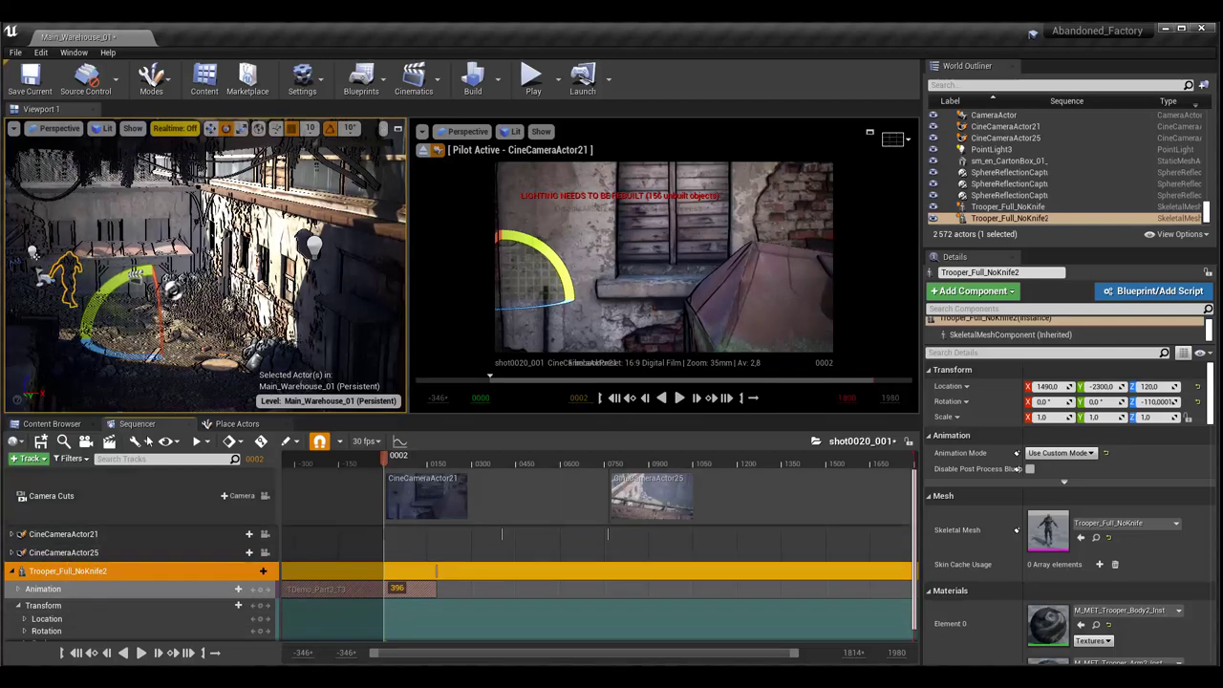
- Move the Trooper to 1550, -1870, 110 and turn it to -90 degrees yaw
key("w")
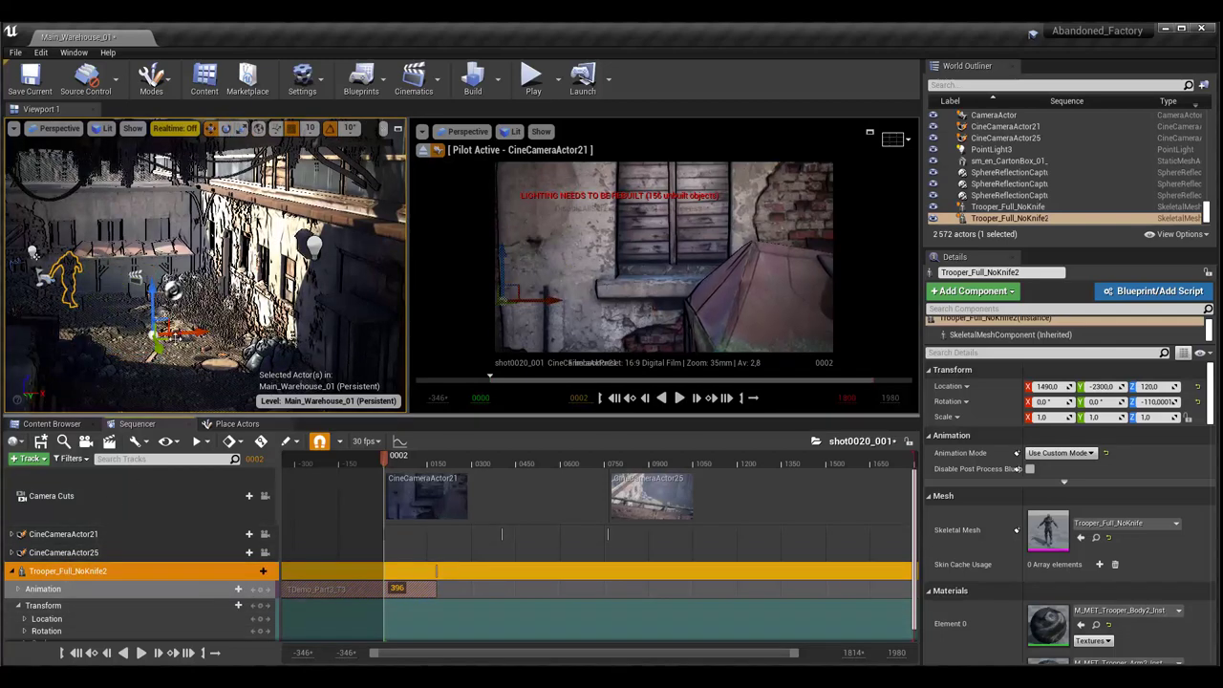
mouse_move(156, 336)
left_mouse_down()
mouse_move(182, 395)
mouse_move(262, 387)
left_mouse_up()
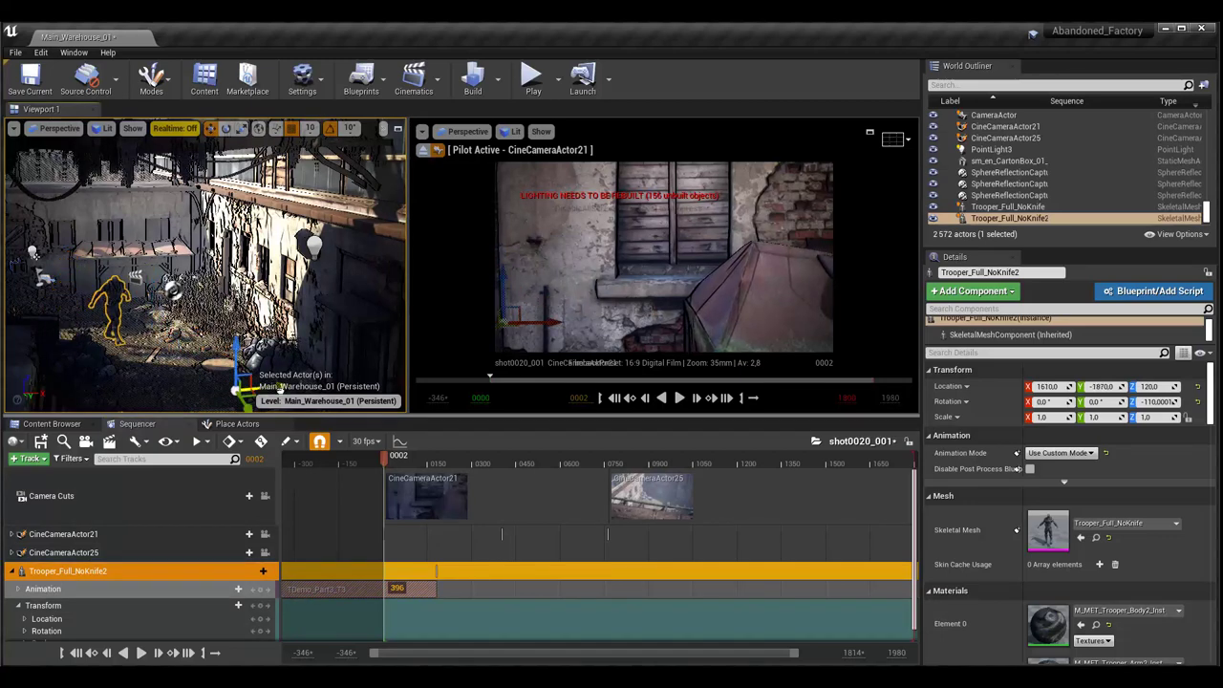
left_click_drag(259, 340, 259, 350)
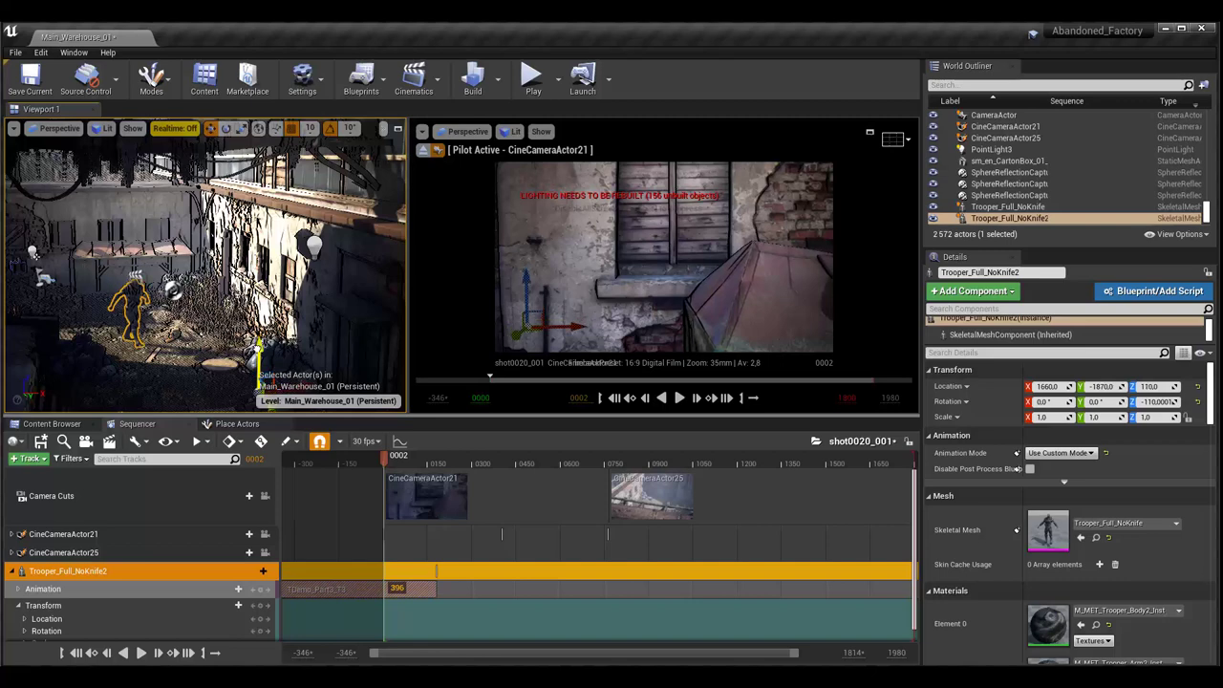
key("e")
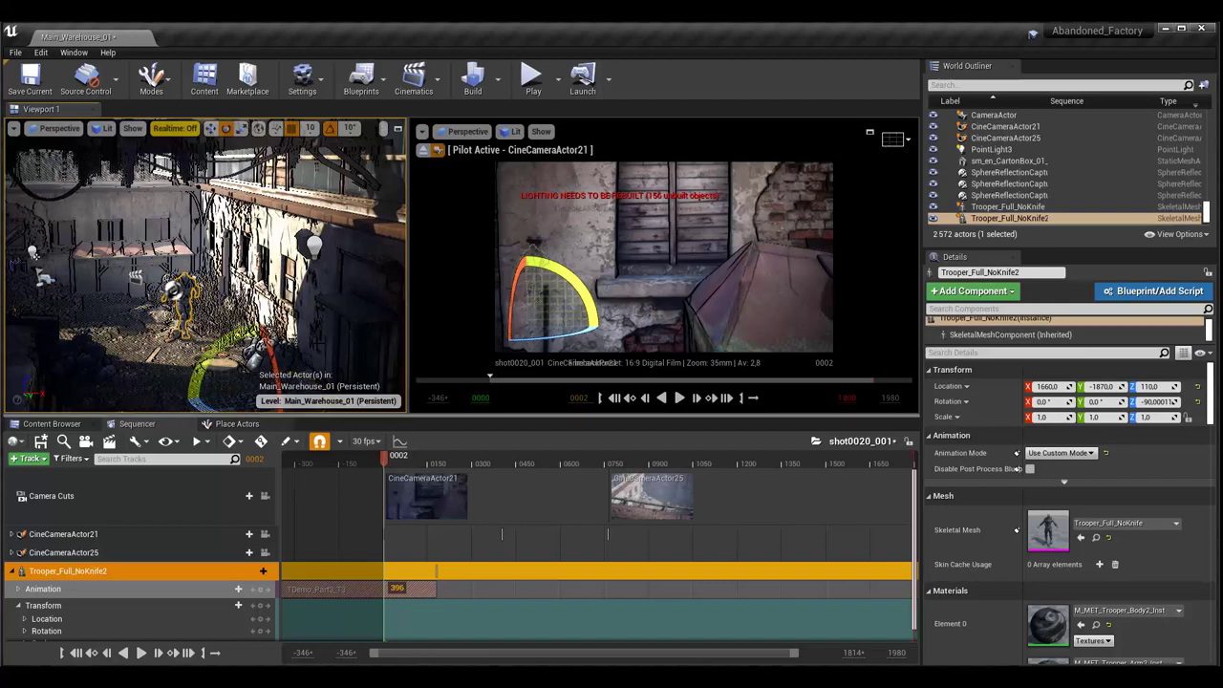
right_click_drag(205, 258, 200, 315)
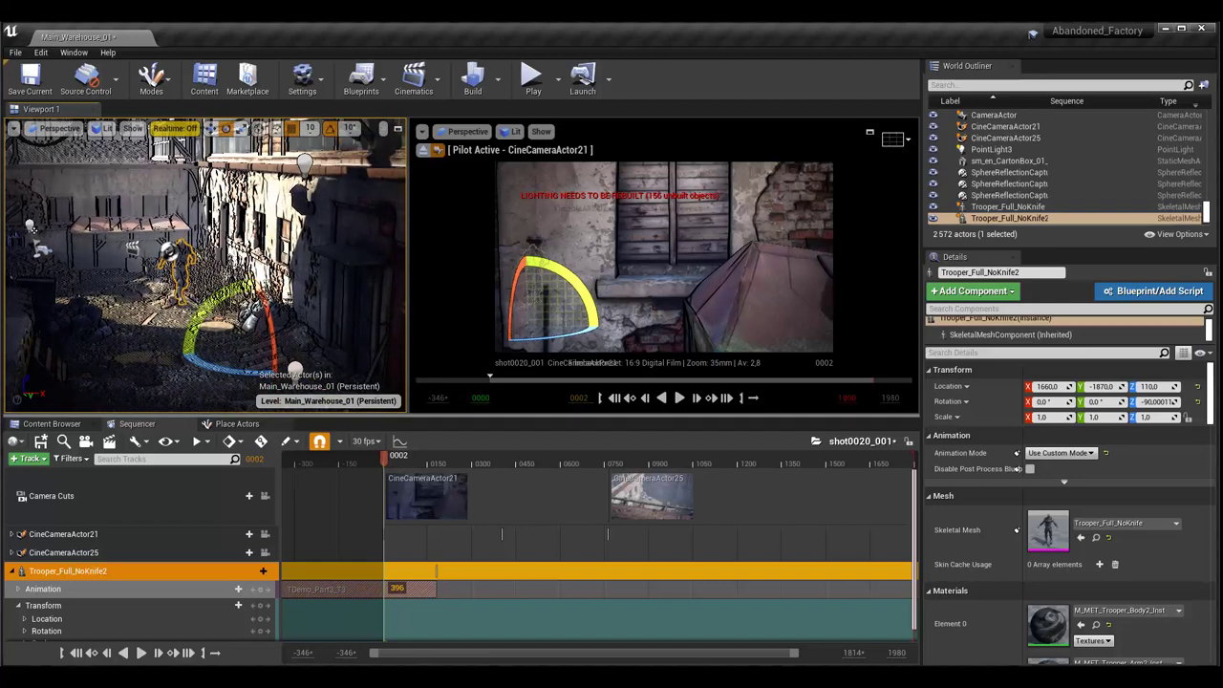
key("w")
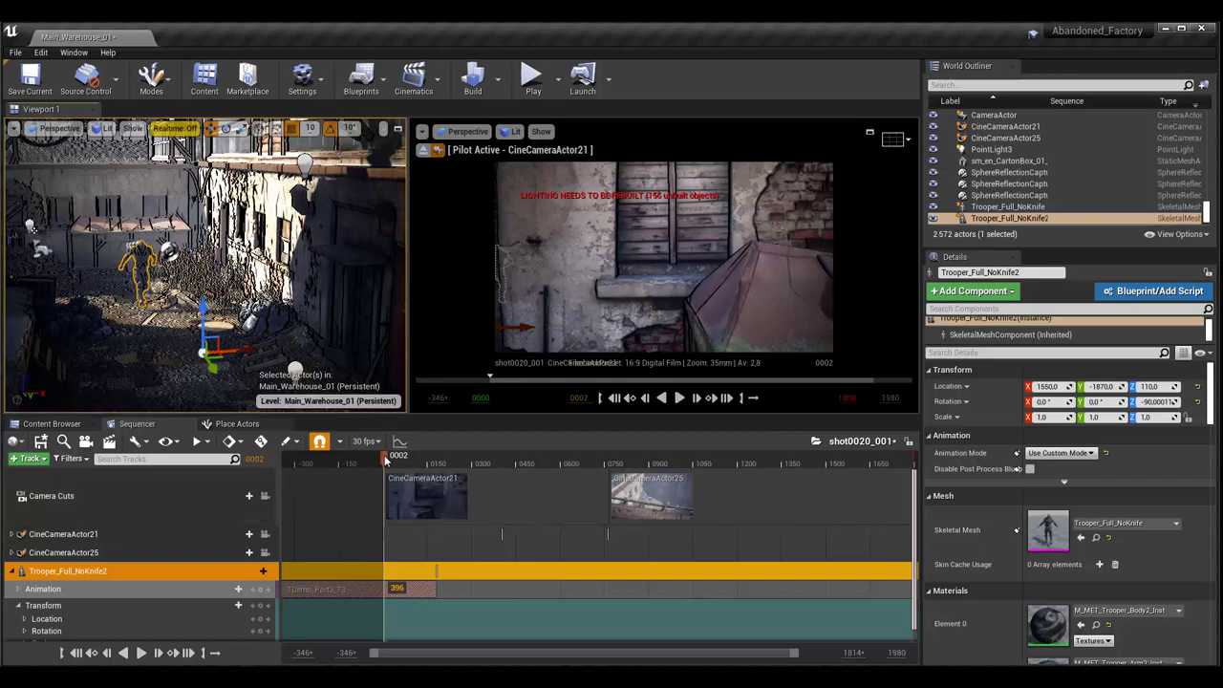
mouse_move(385, 456)
left_mouse_down()
mouse_move(413, 465)
mouse_move(378, 473)
mouse_move(428, 487)
mouse_move(385, 487)
left_mouse_up()
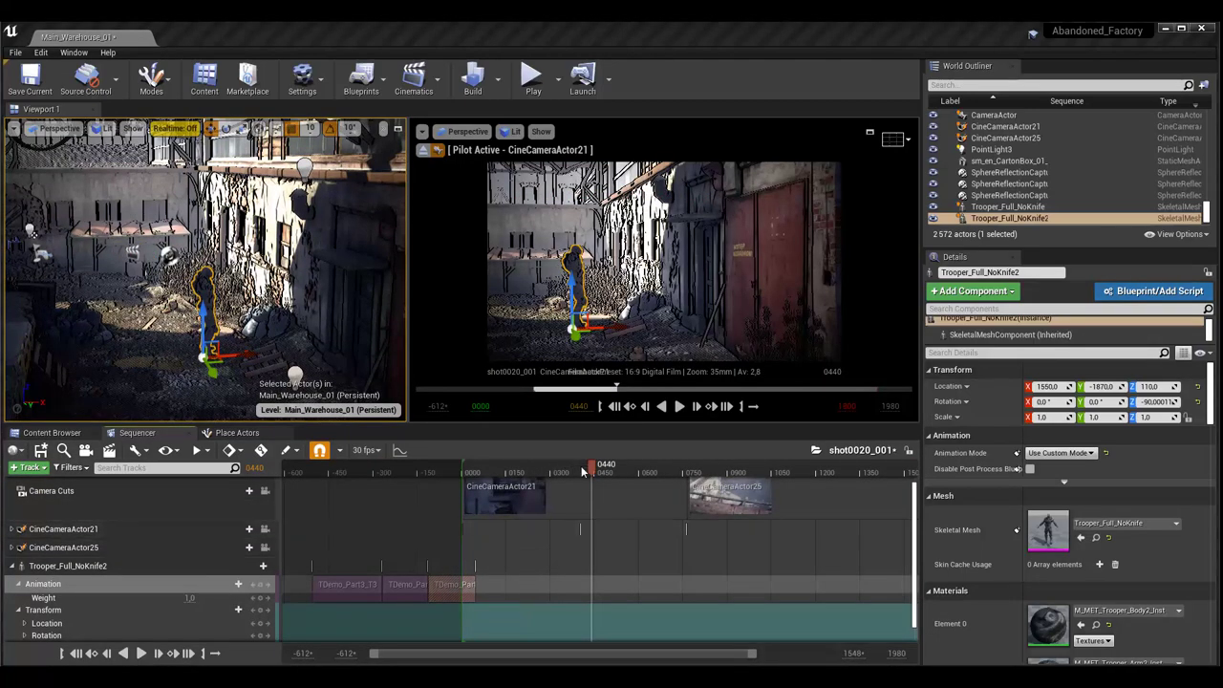
- Scrub back to frame -063 and check the animation section's options without changing anything
left_click_drag(594, 470, 443, 471)
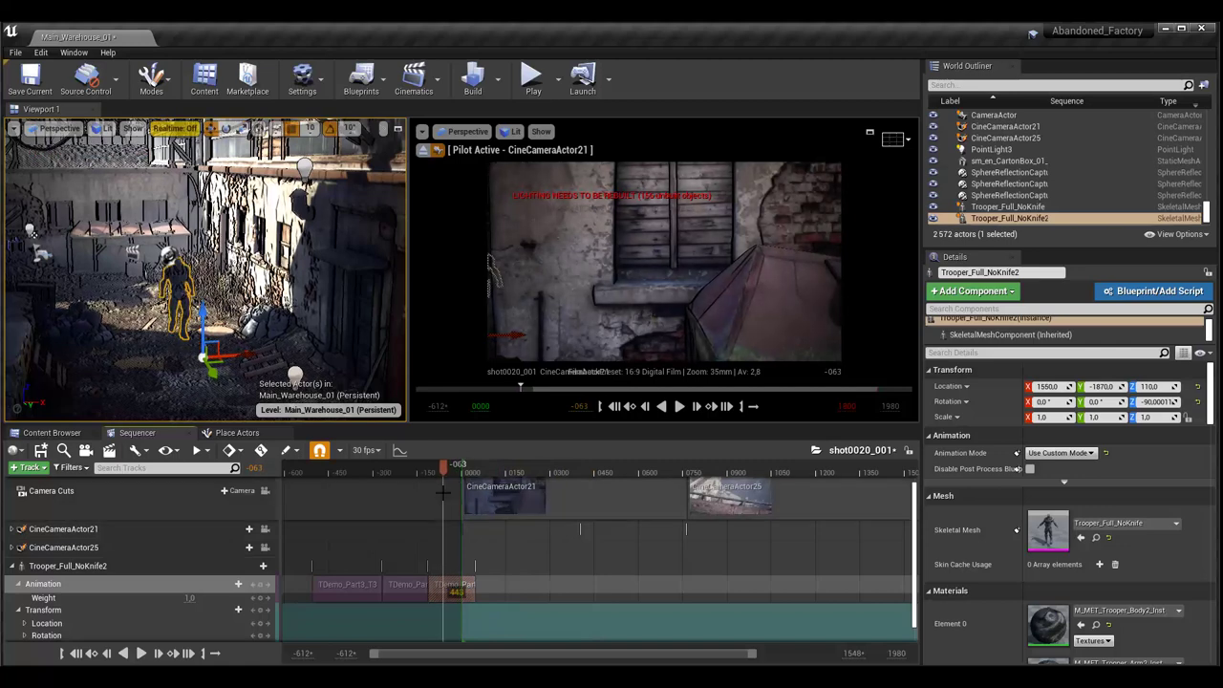
right_click(454, 591)
mouse_move(497, 484)
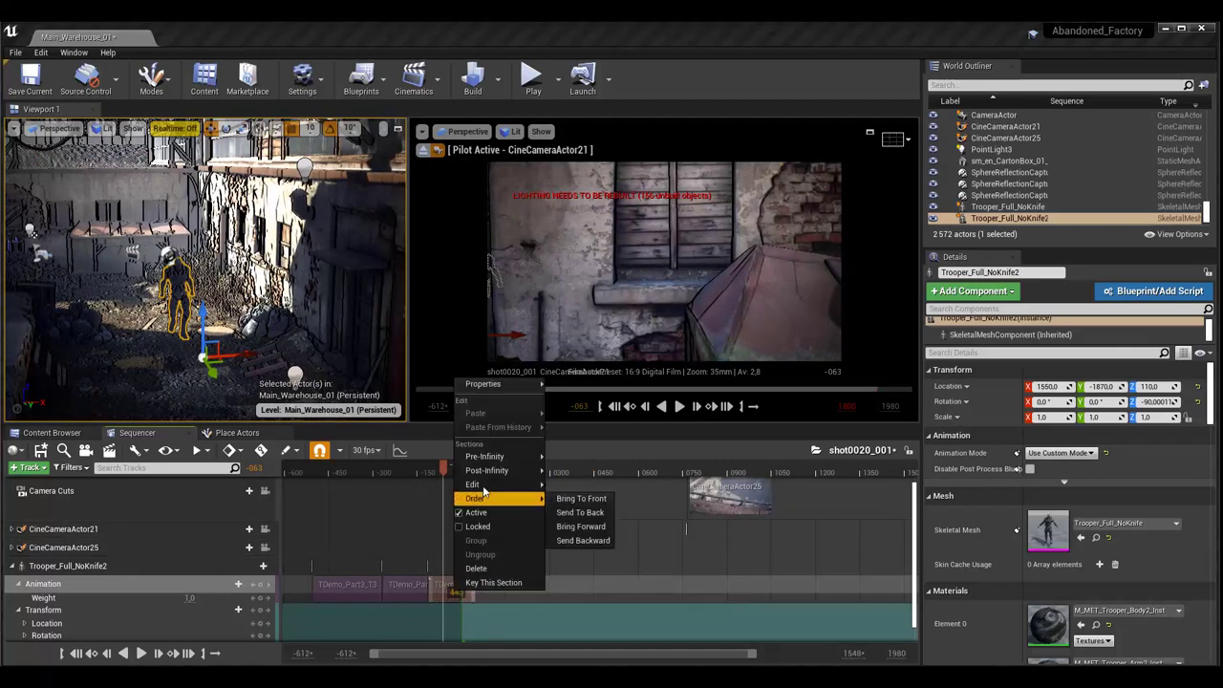
left_click(636, 445)
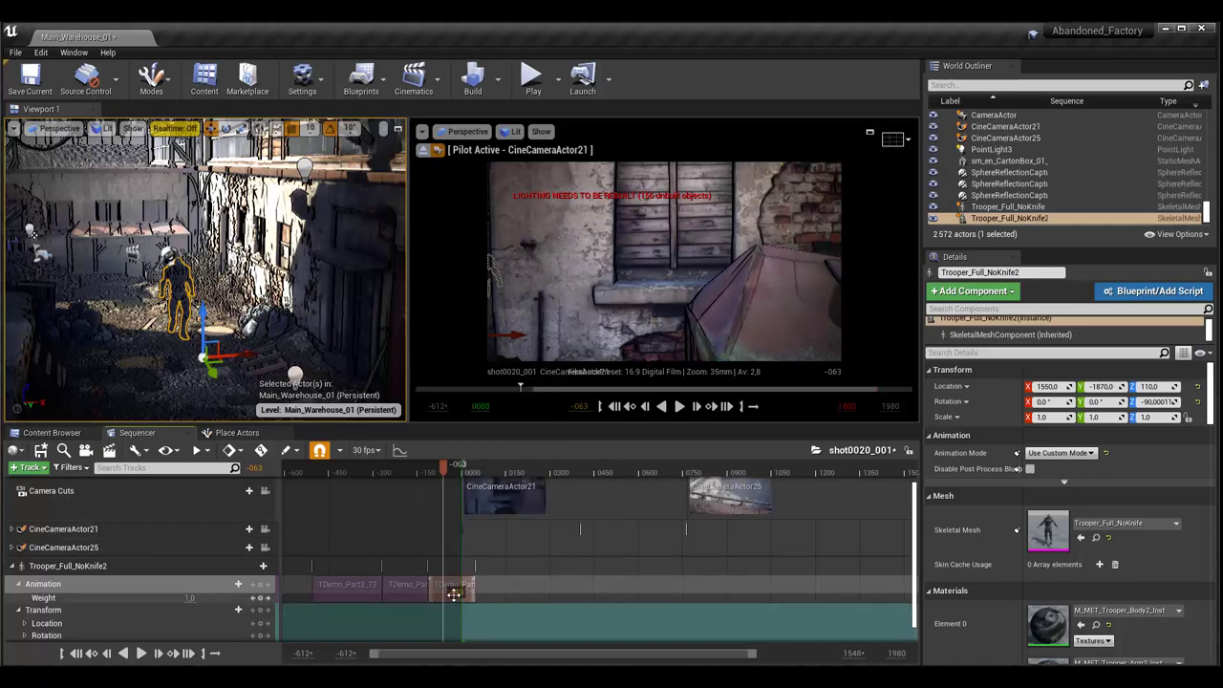
- Snap the third TDemo section's start to frame 371 and bring up its properties
left_click_drag(449, 585, 603, 585)
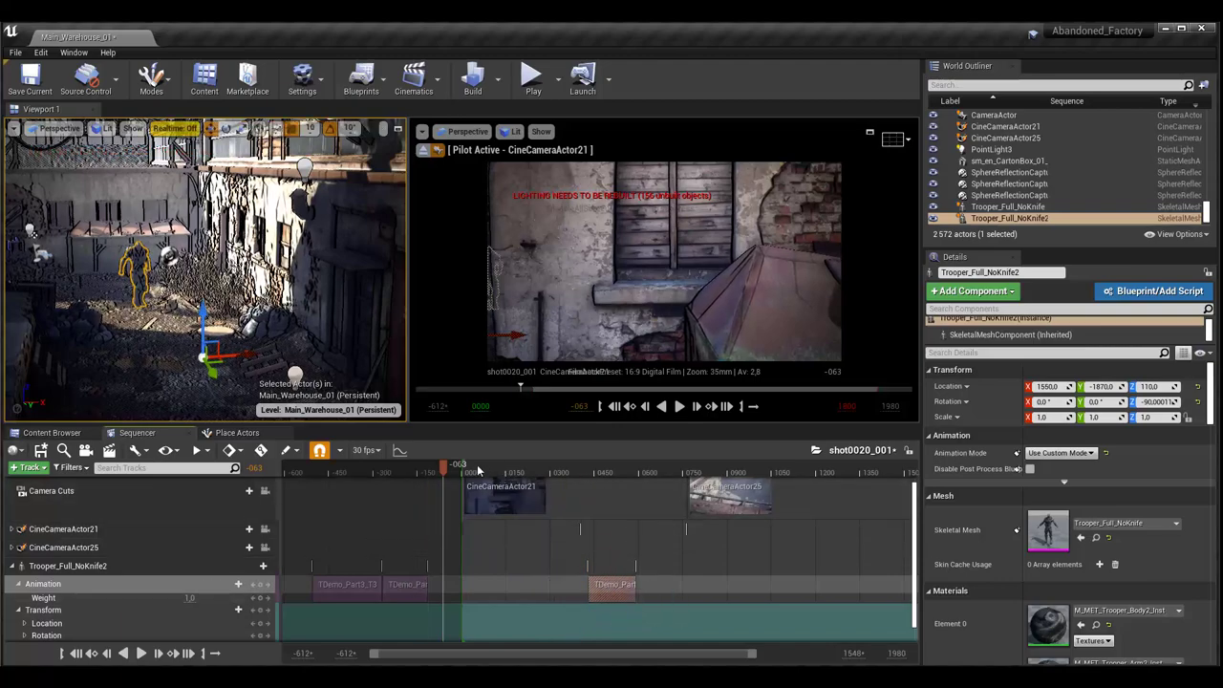
left_click_drag(478, 469, 571, 492)
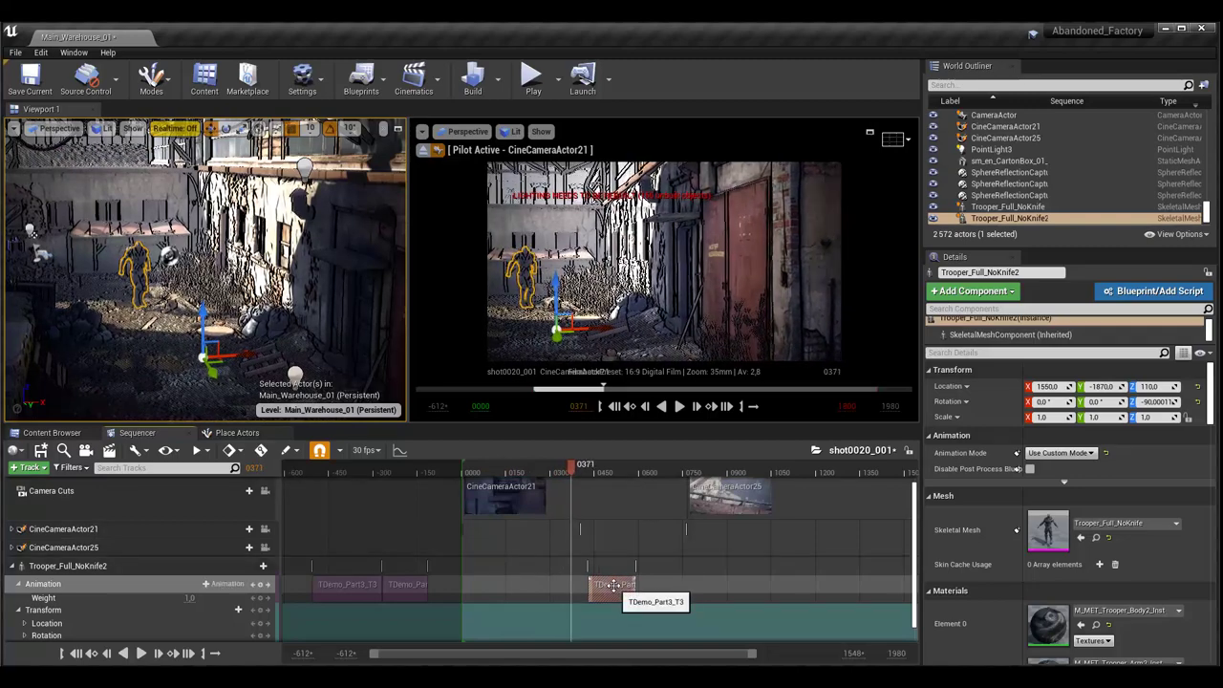
left_click_drag(613, 585, 595, 585)
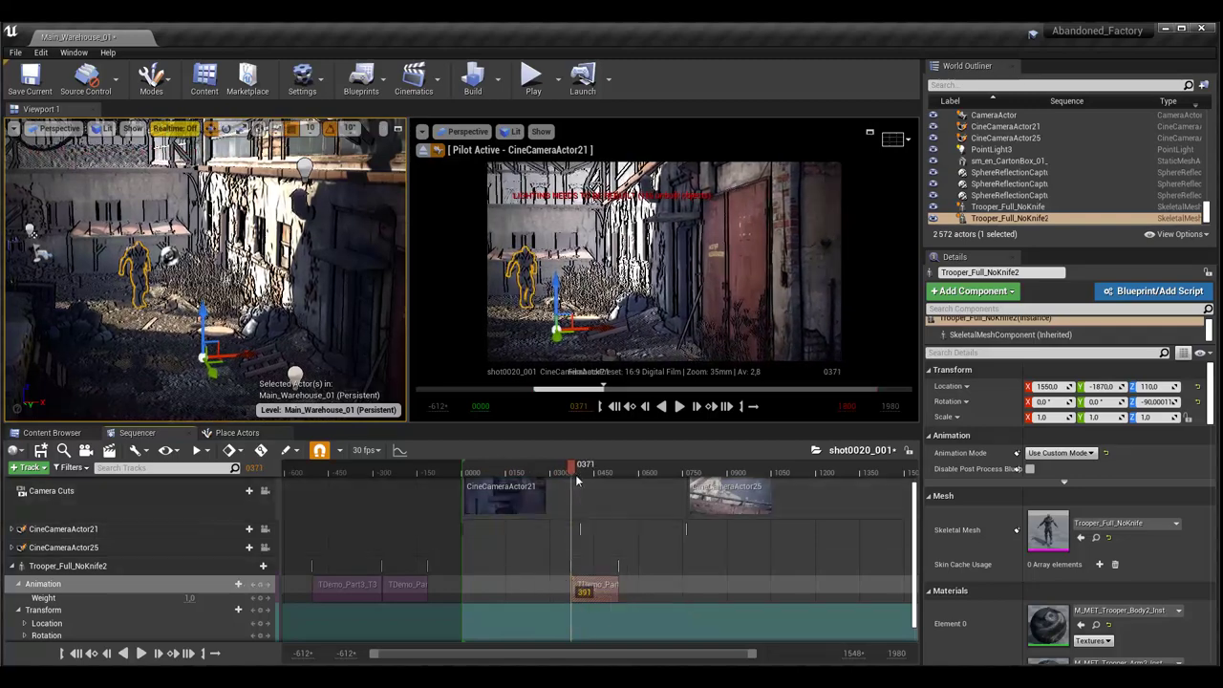
left_click_drag(578, 477, 637, 513)
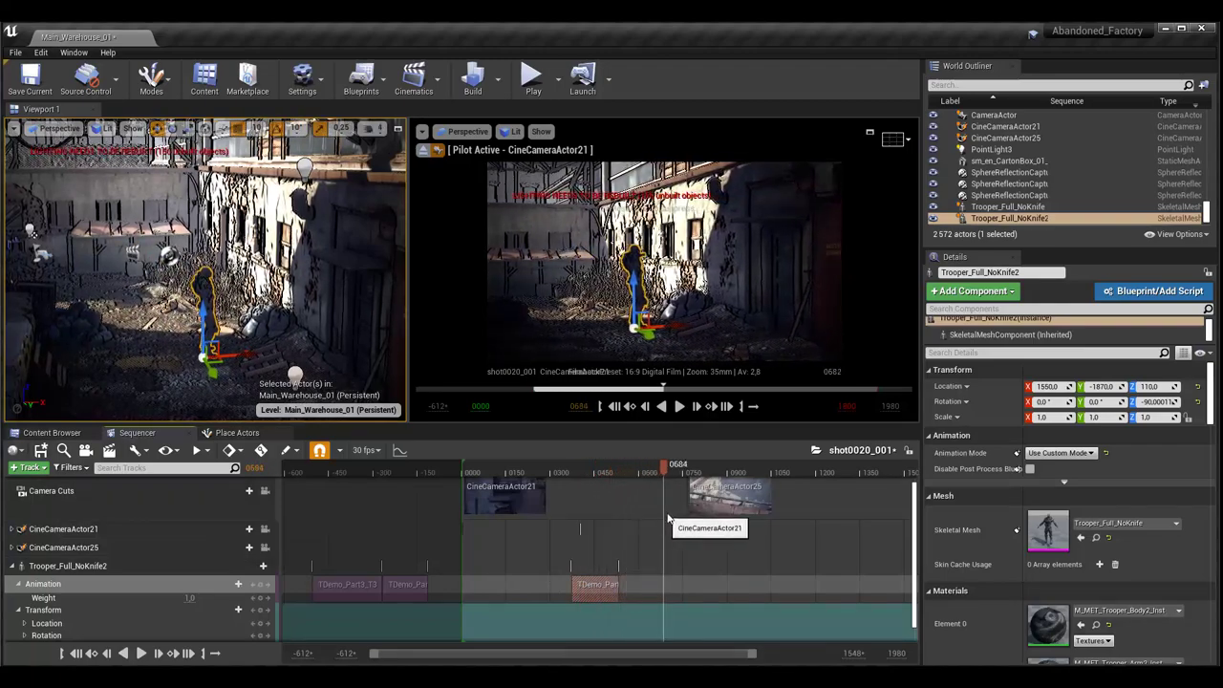
left_click_drag(637, 513, 576, 530)
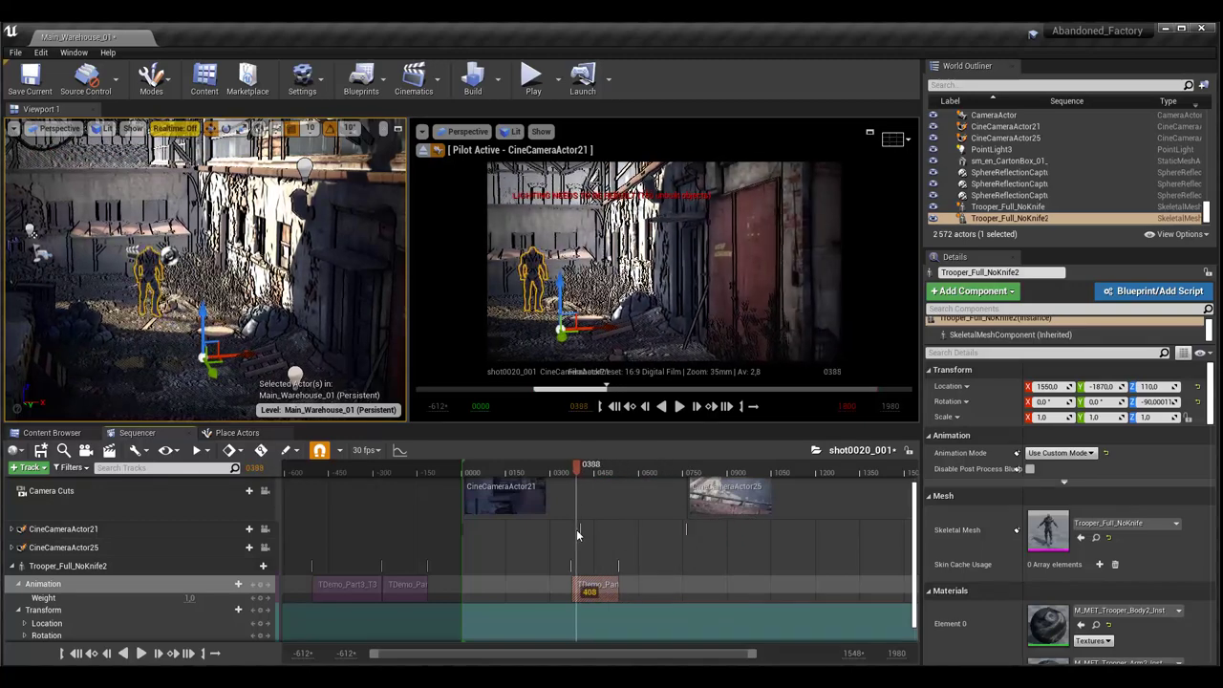
right_click(598, 585)
mouse_move(645, 379)
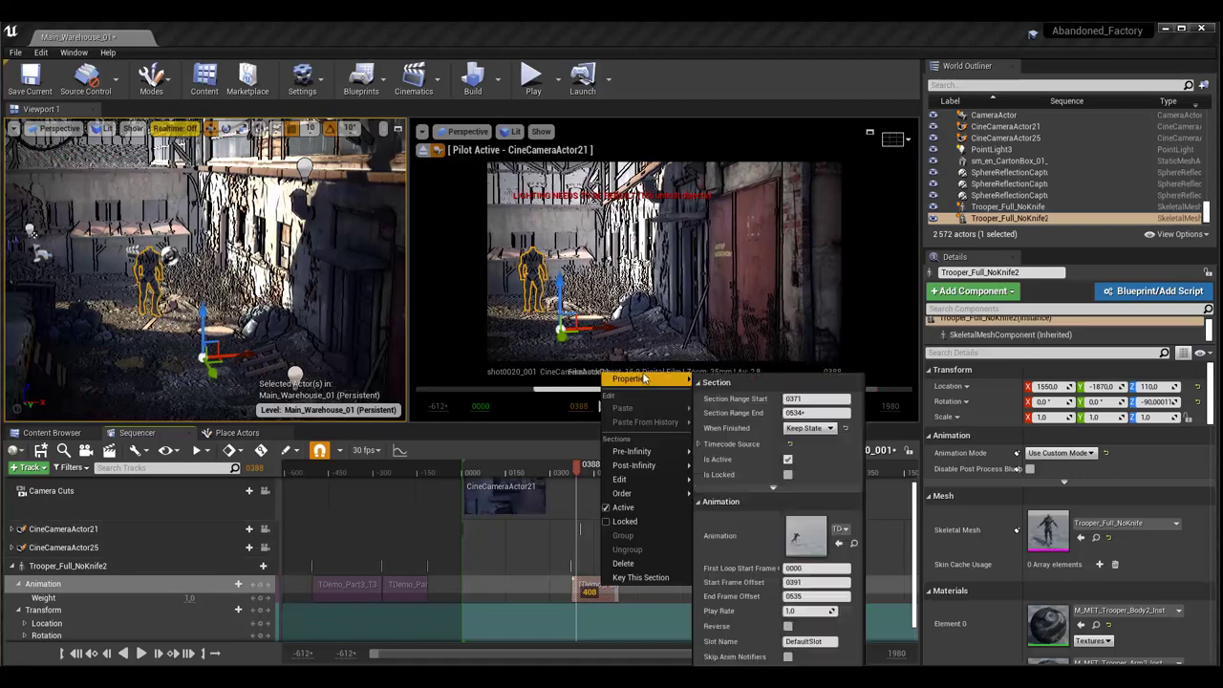
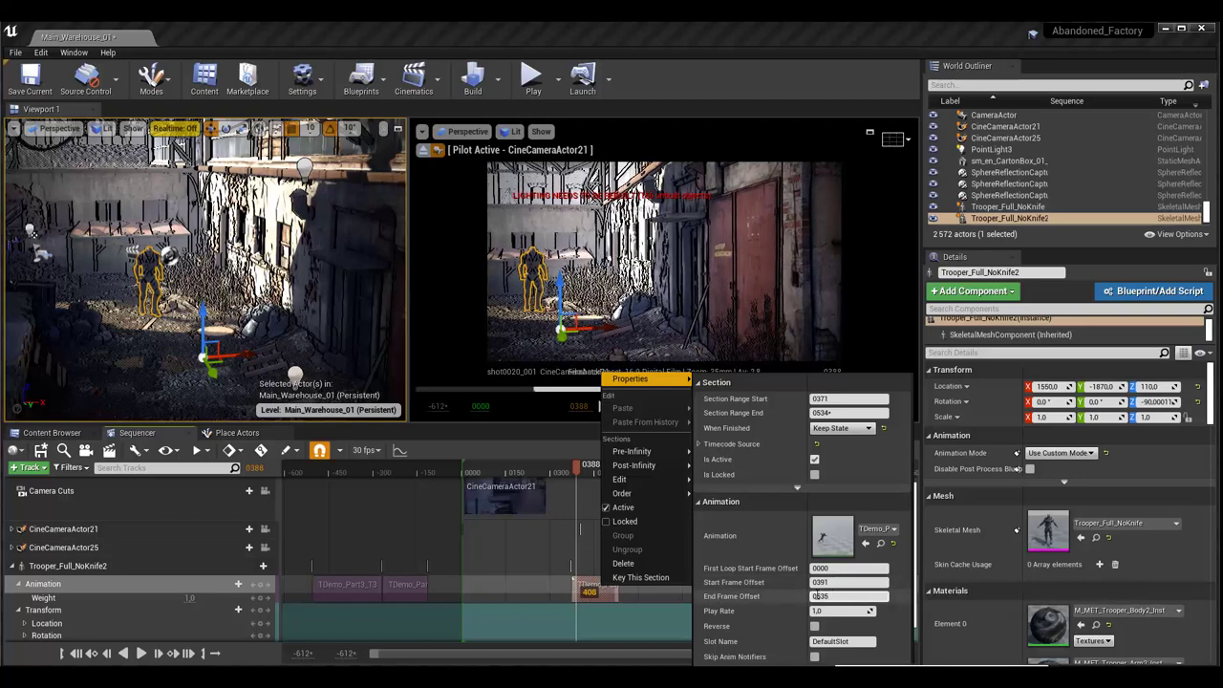
- Scrub back to frame 354 and inspect the trooper animation section's properties (range 0371–0534)
mouse_move(631, 465)
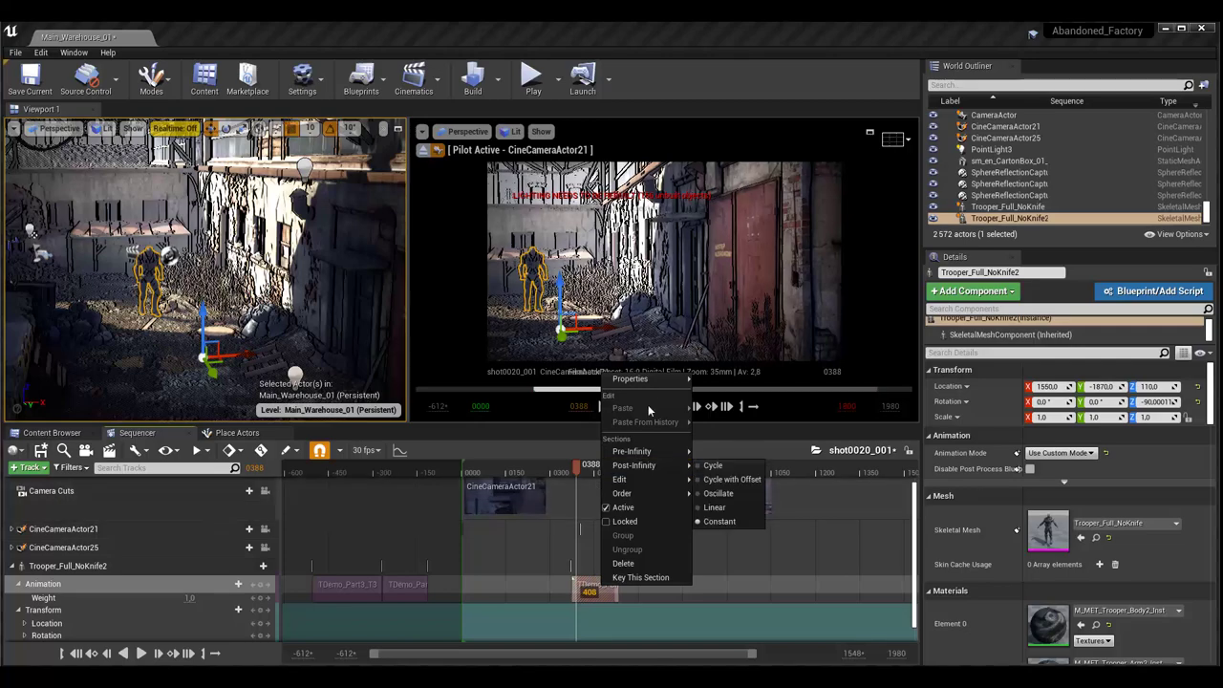
left_click(576, 475)
left_click_drag(576, 475, 564, 474)
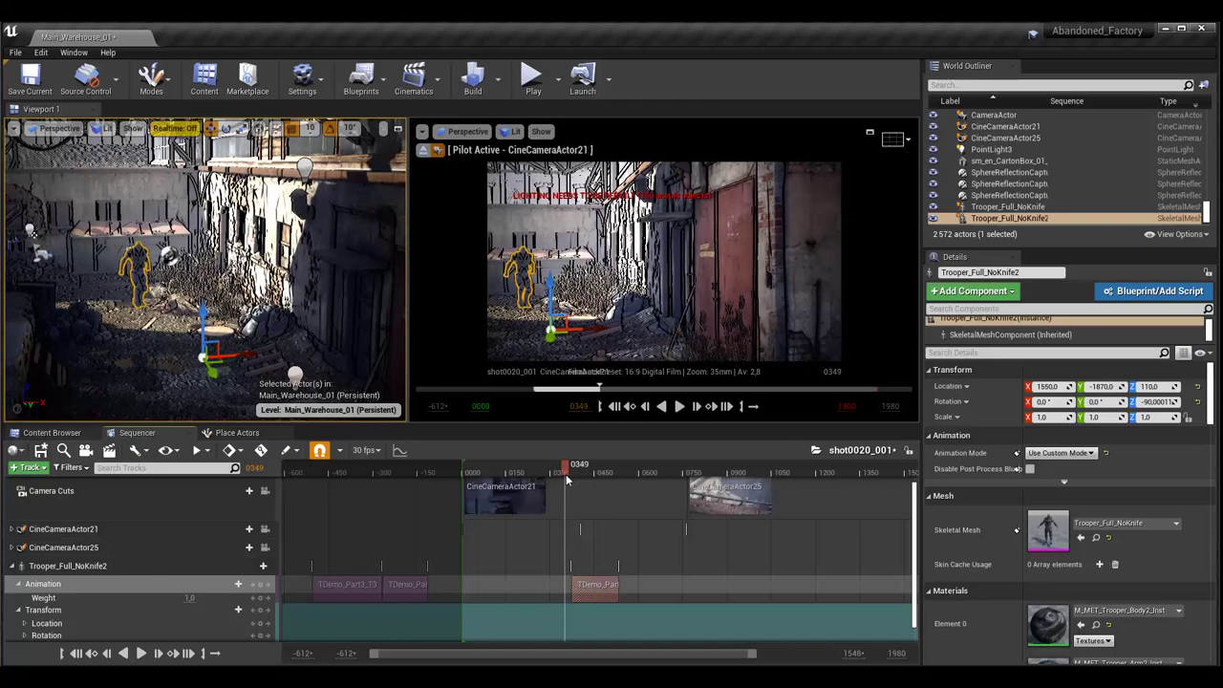
left_click_drag(566, 480, 574, 479)
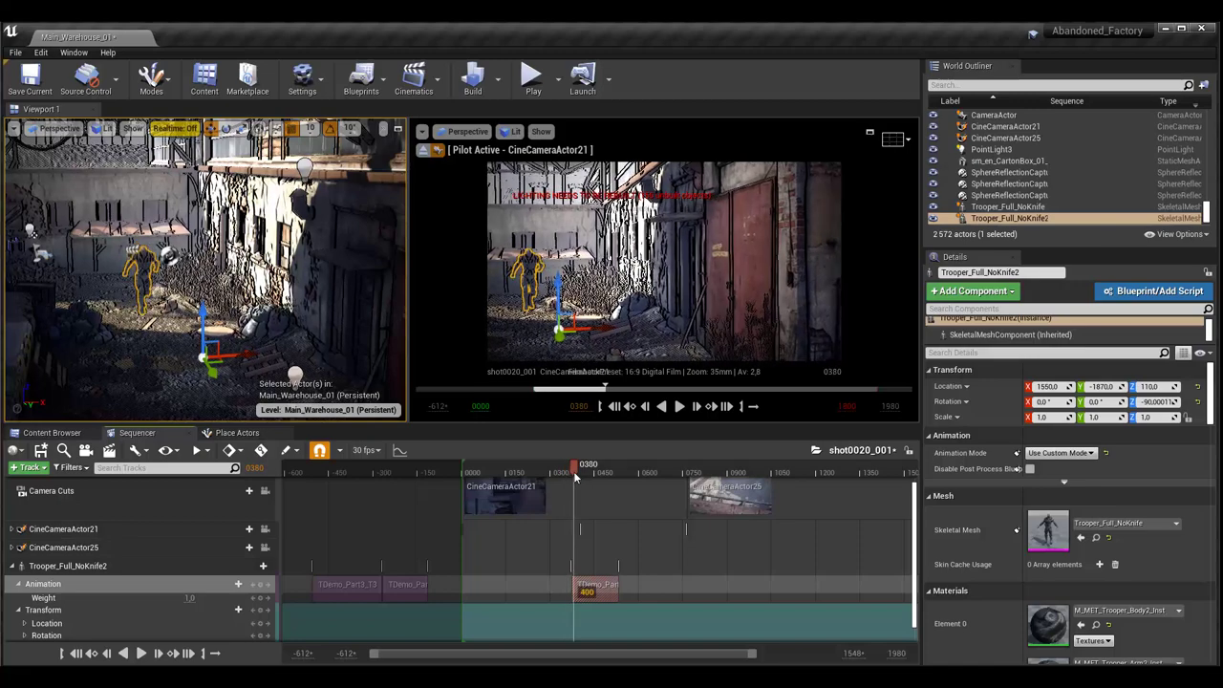
right_click(605, 590)
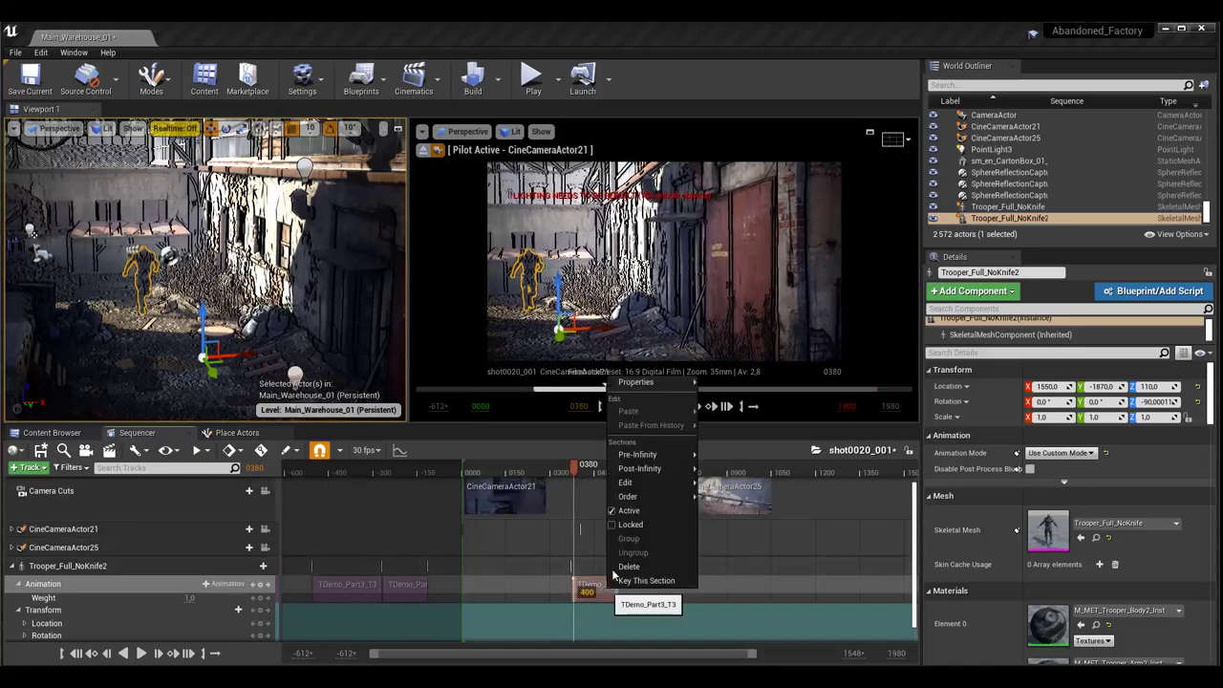
mouse_move(643, 384)
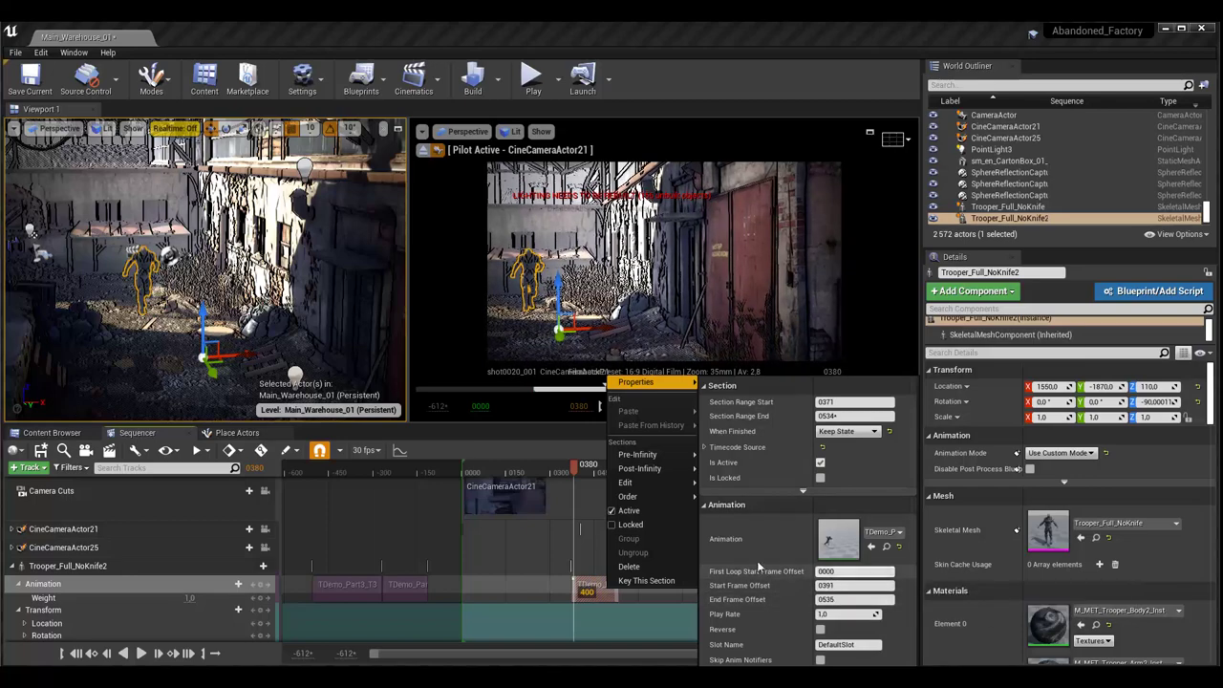
- Scrub the playhead between frames 378 and 481, then past the cut into CineCameraActor25
left_click(580, 472)
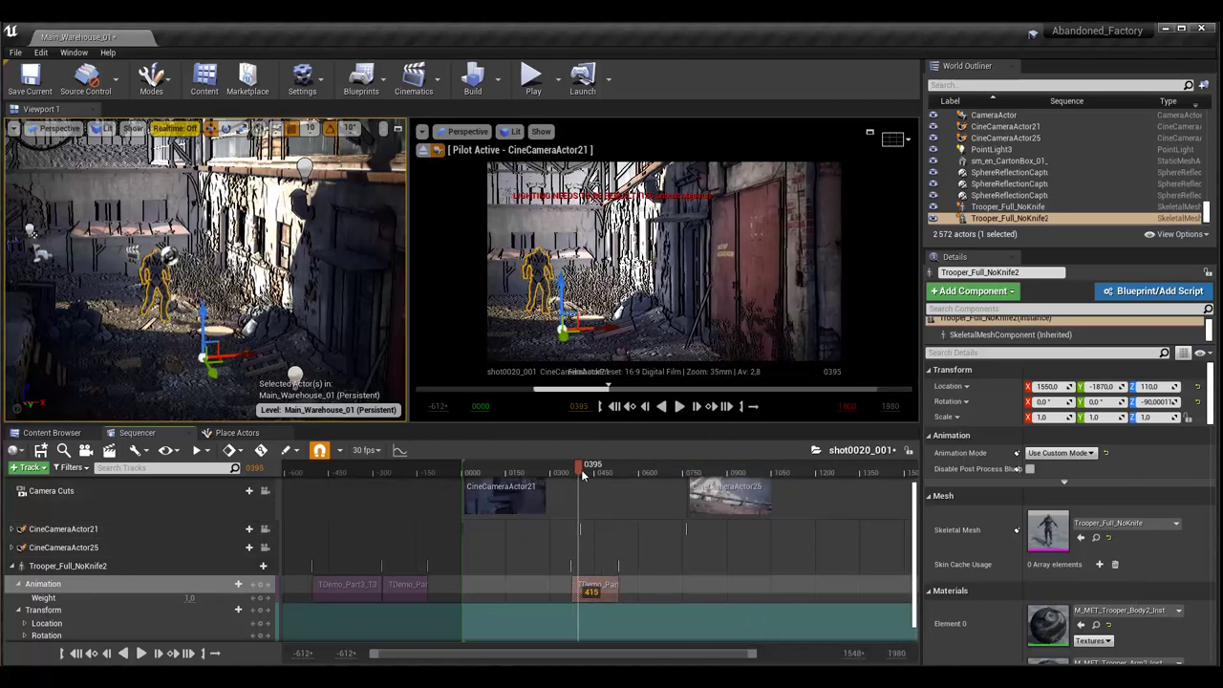
left_click_drag(583, 475, 621, 492)
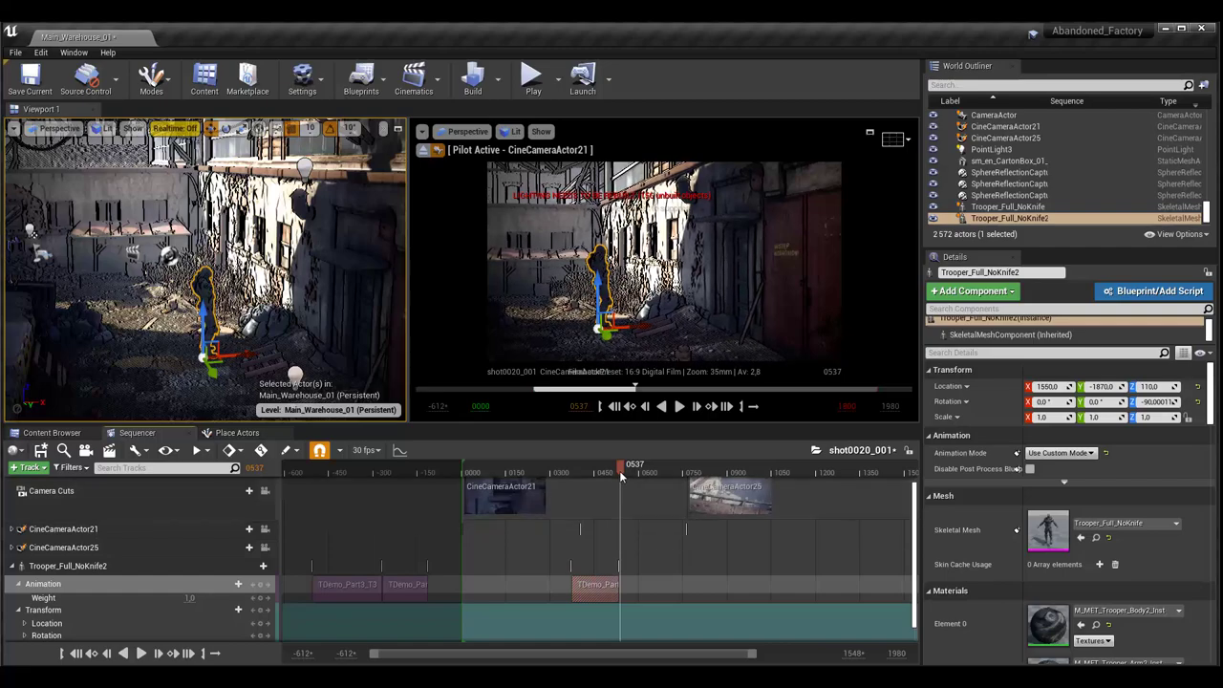
mouse_move(629, 475)
left_mouse_down()
mouse_move(573, 489)
mouse_move(608, 497)
mouse_move(594, 506)
left_mouse_up()
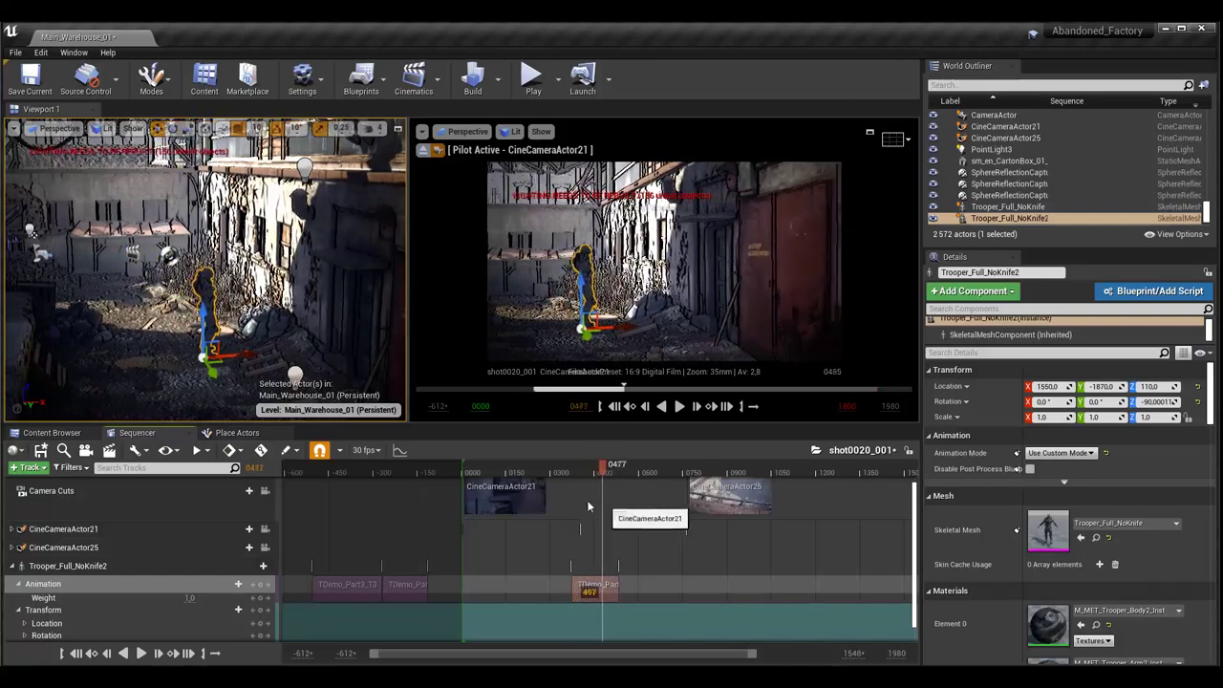
mouse_move(594, 506)
left_mouse_down()
mouse_move(462, 512)
mouse_move(640, 530)
mouse_move(630, 505)
left_mouse_up()
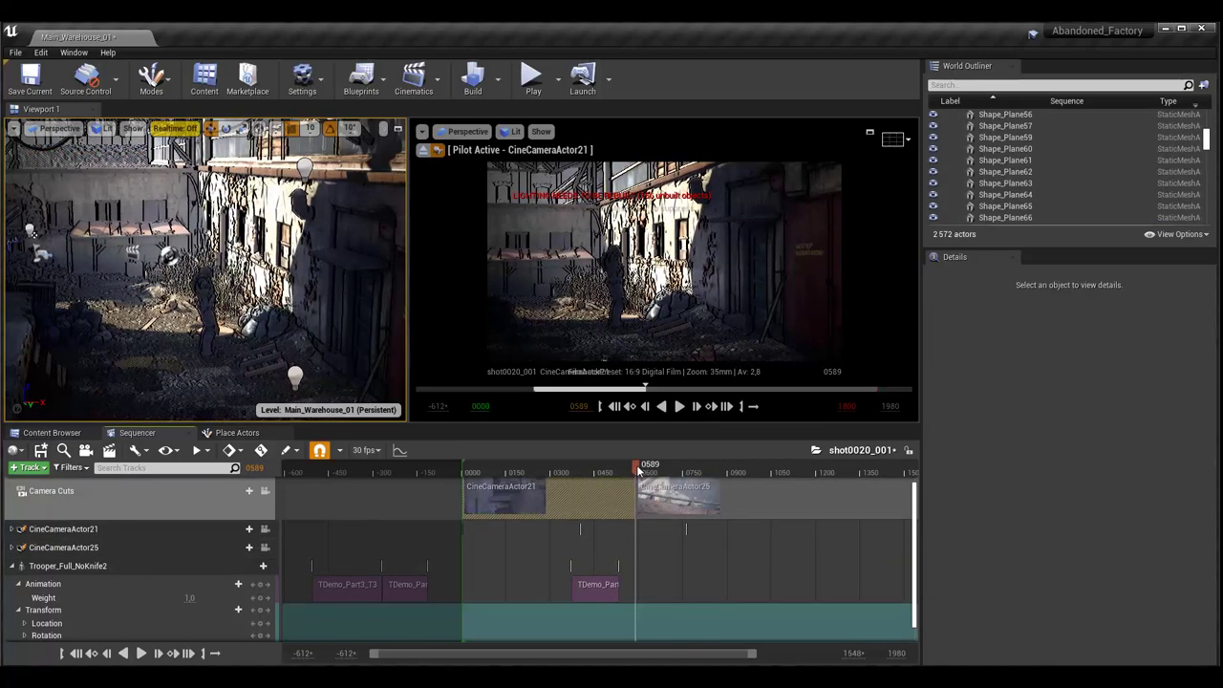
left_click_drag(638, 471, 643, 472)
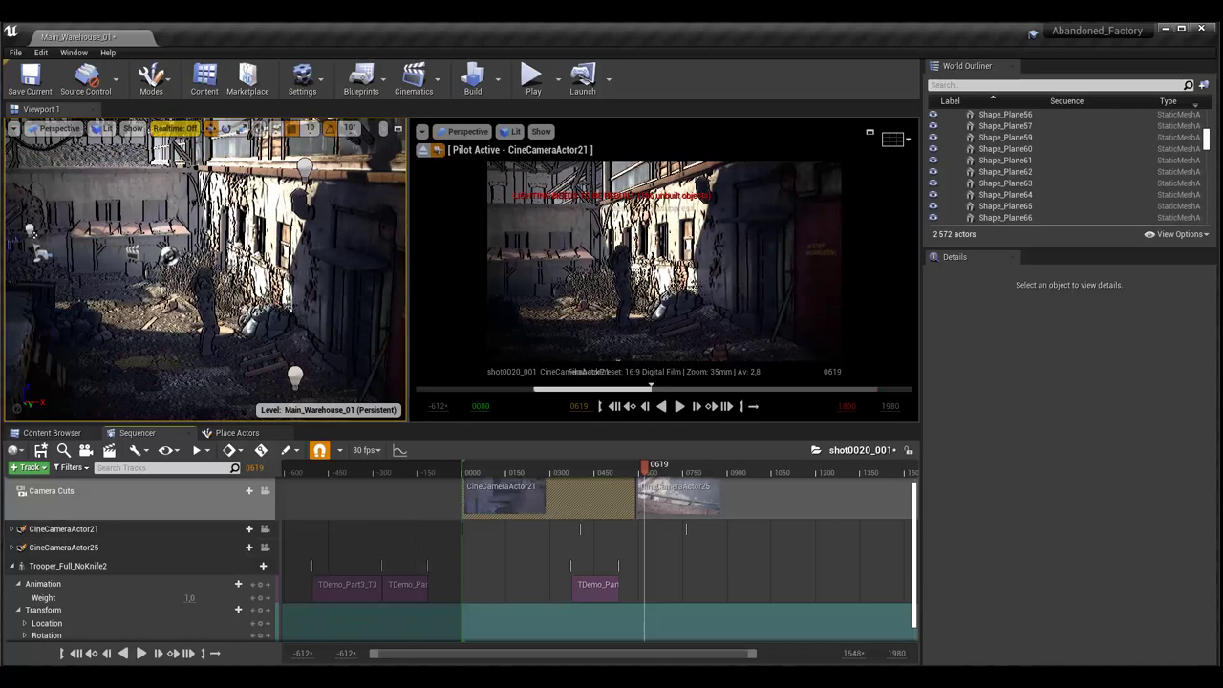
- Fly CineCameraActor25 at frame 593 to frame the trooper from 1124,832 / -2608,13 / 569,5858, then expand its track
left_click(669, 497)
right_click_drag(750, 302, 754, 304)
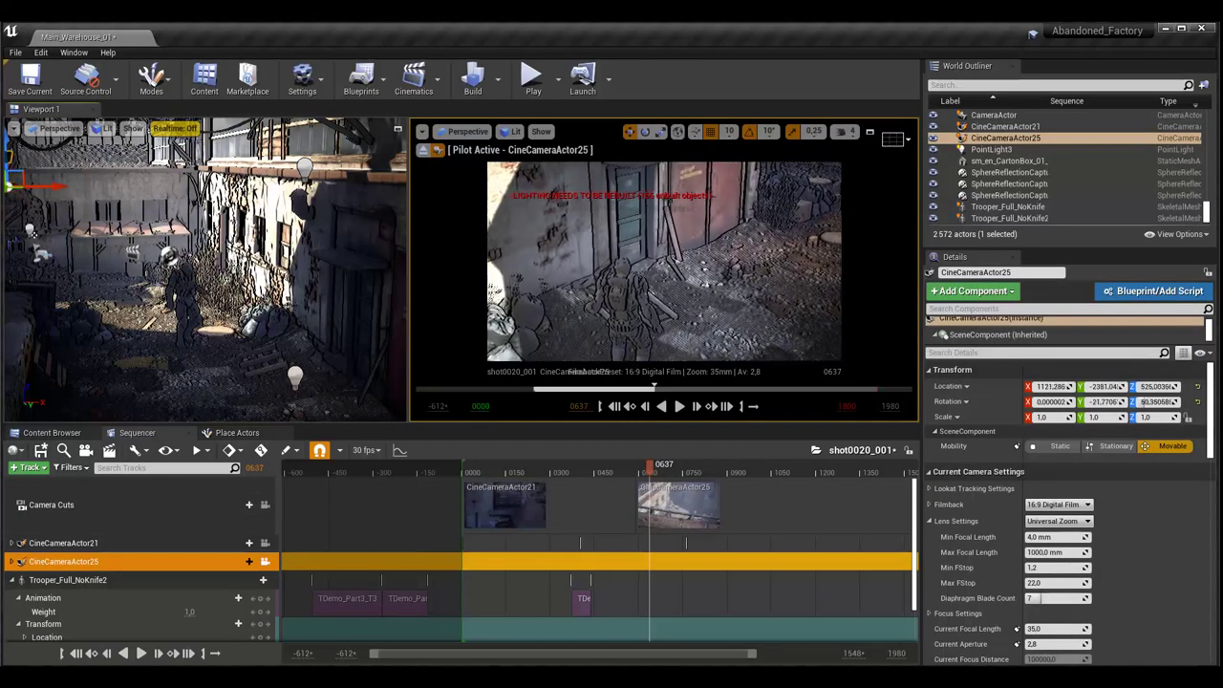
right_click_drag(702, 347, 703, 350)
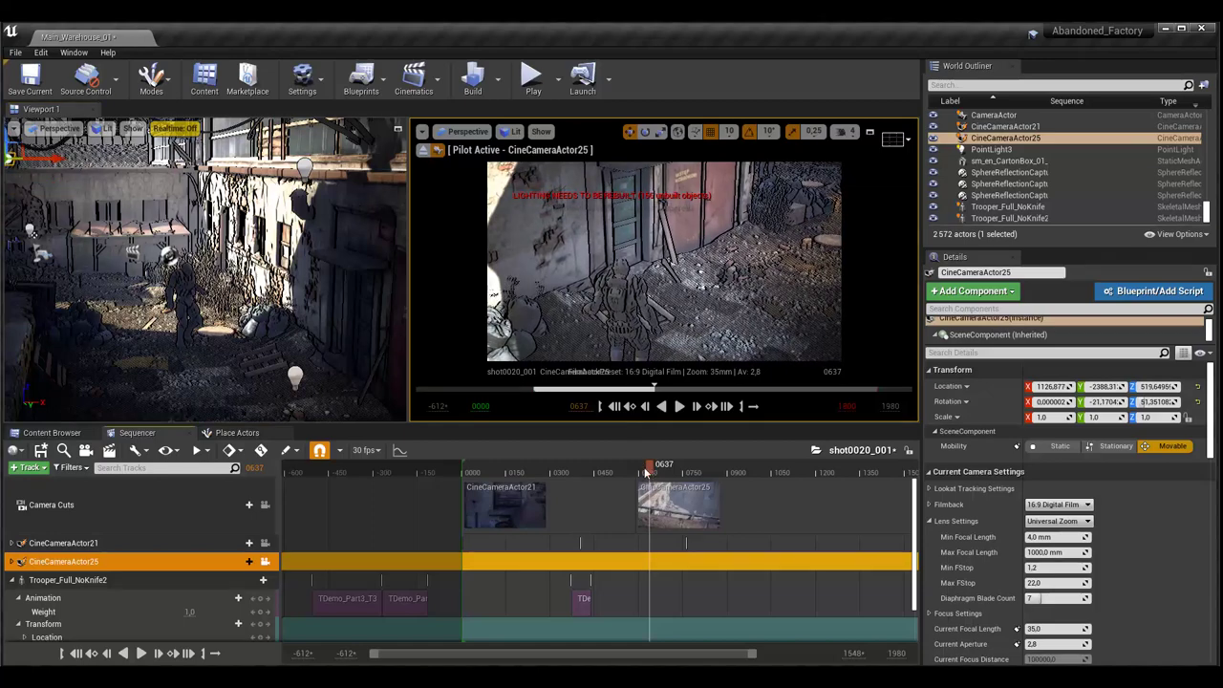
left_click_drag(646, 473, 638, 474)
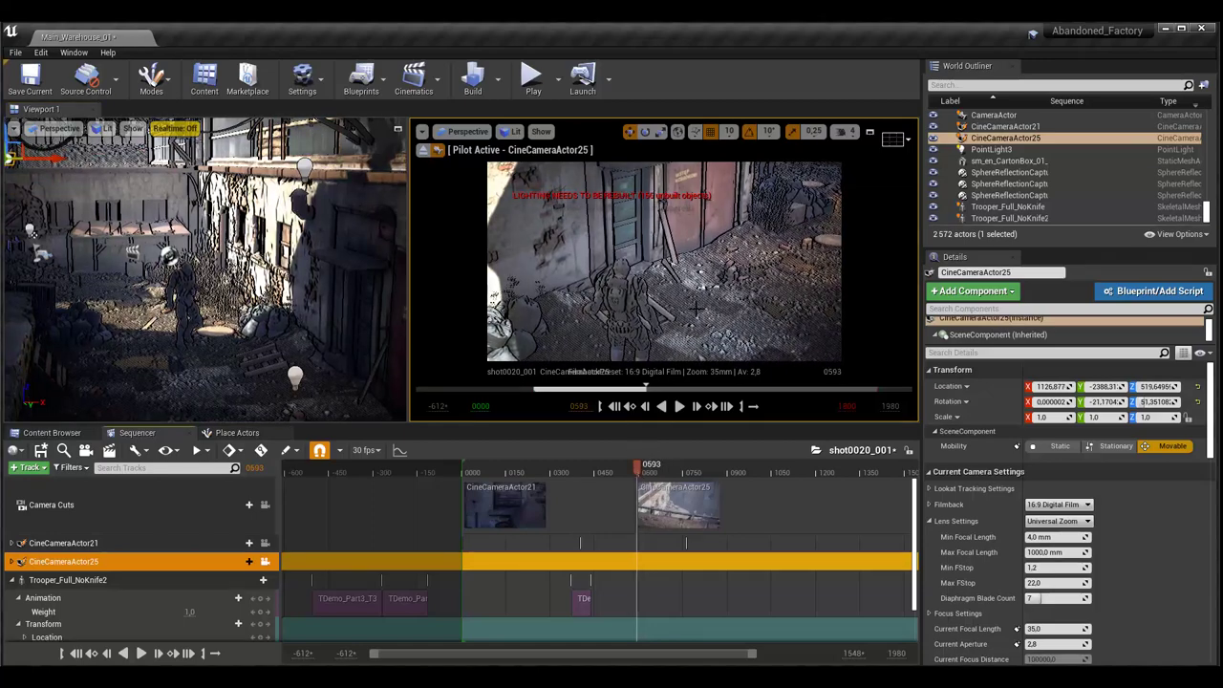
middle_click_drag(696, 309, 699, 294)
right_click_drag(697, 307, 712, 322)
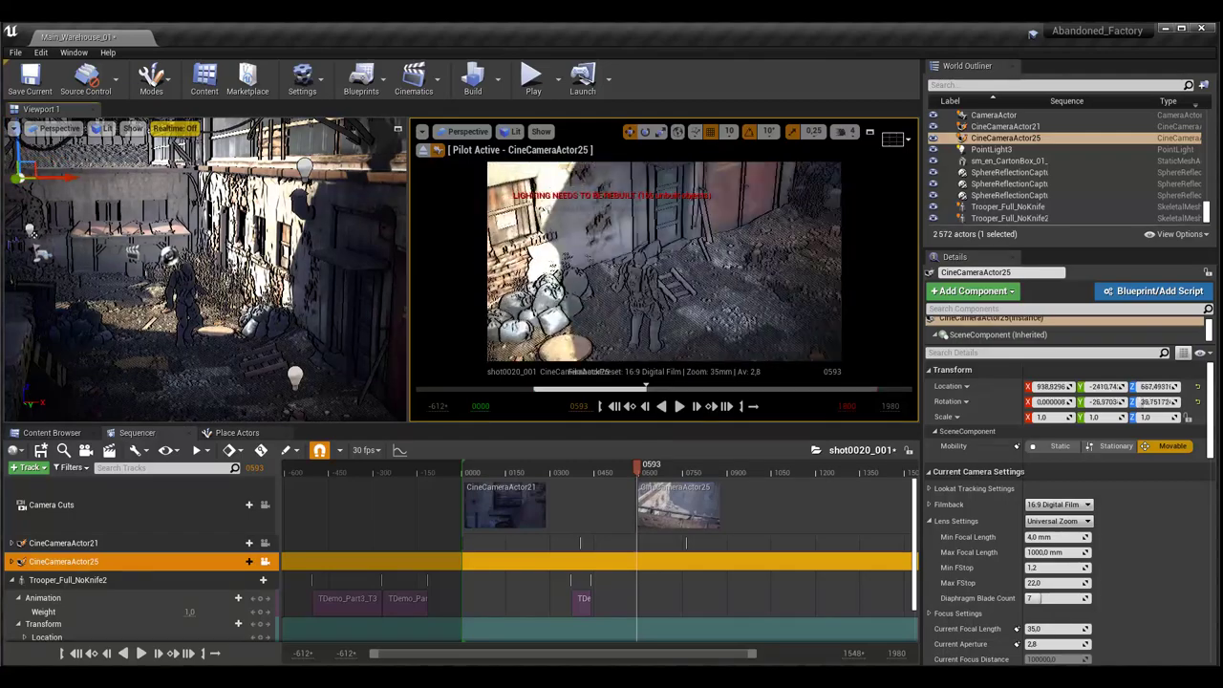
right_click_drag(711, 323, 726, 323)
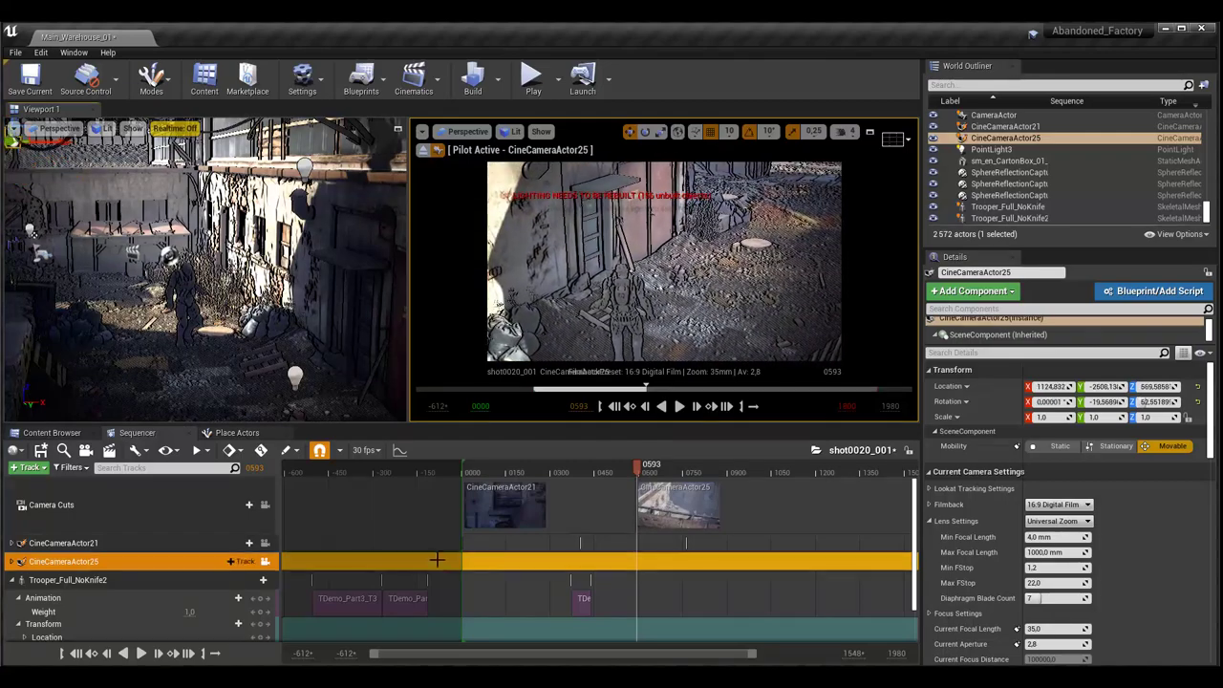
left_click(15, 562)
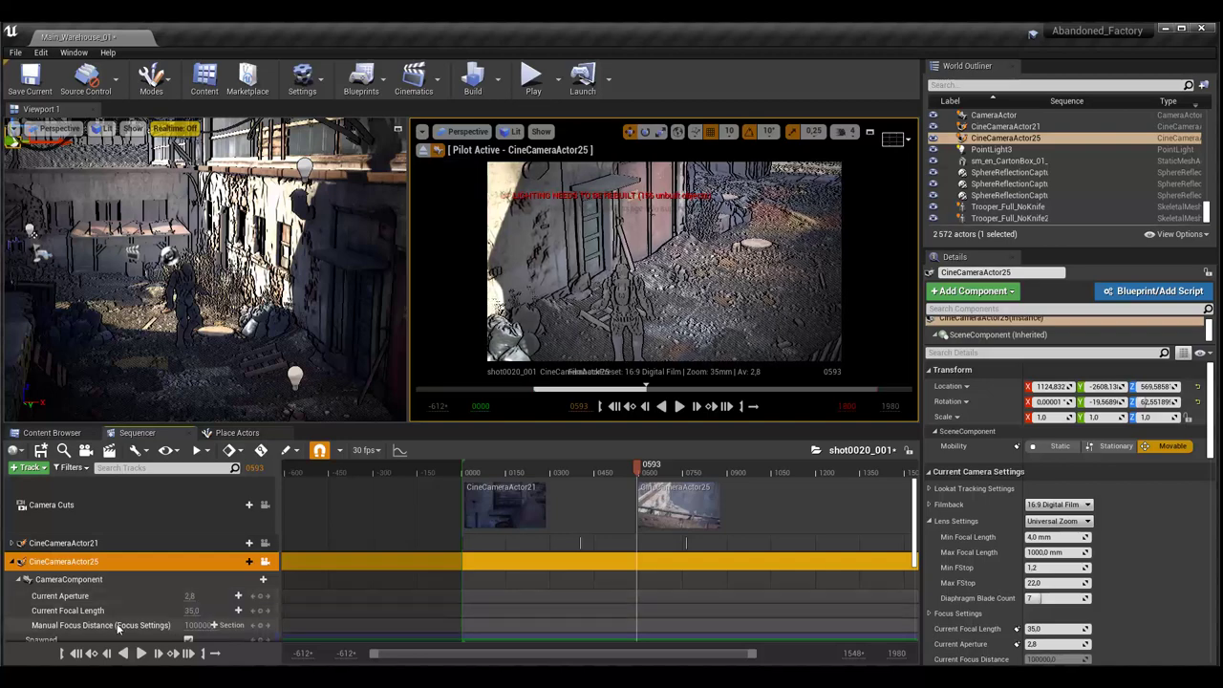
- Show CineCameraActor25's Transform track and key its transform at frame 593
scroll(106, 612, "down", 2)
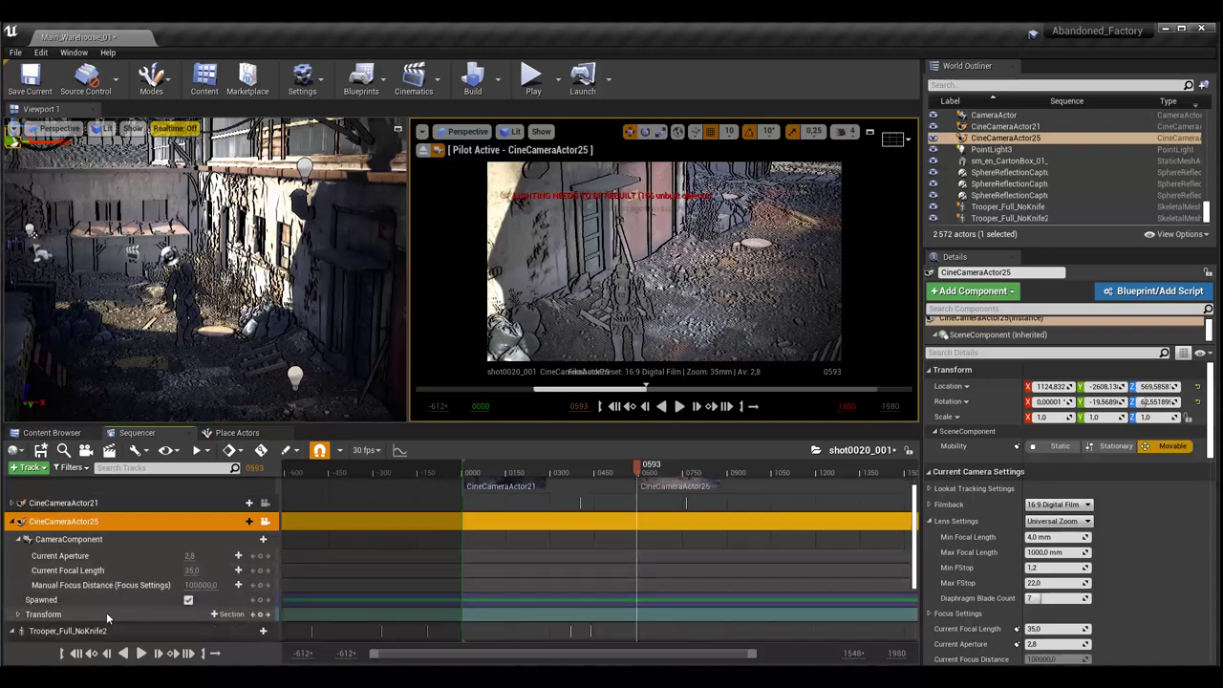
left_click(18, 540)
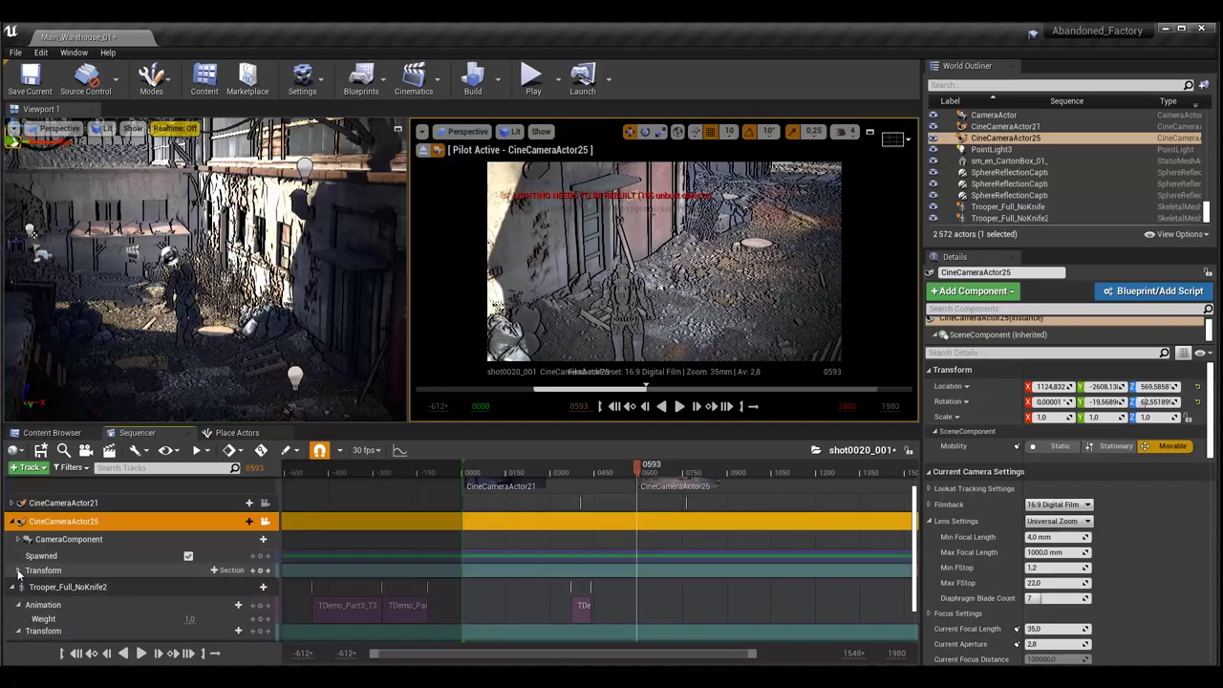
left_click(18, 570)
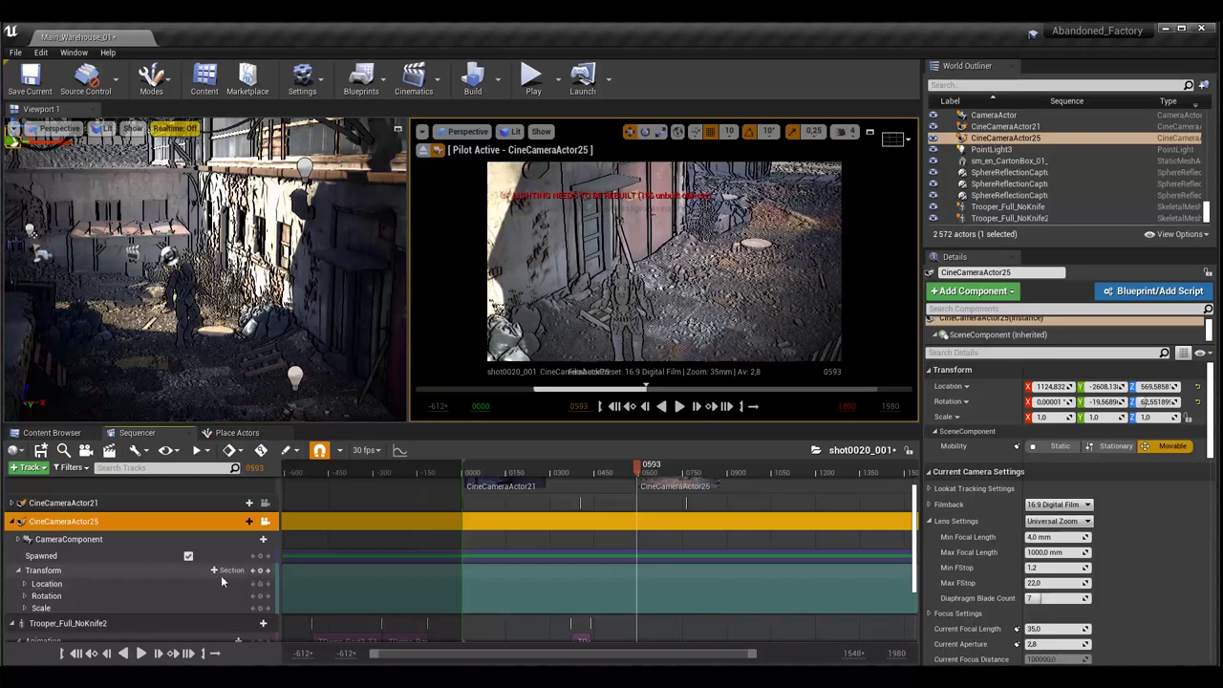
left_click(259, 572)
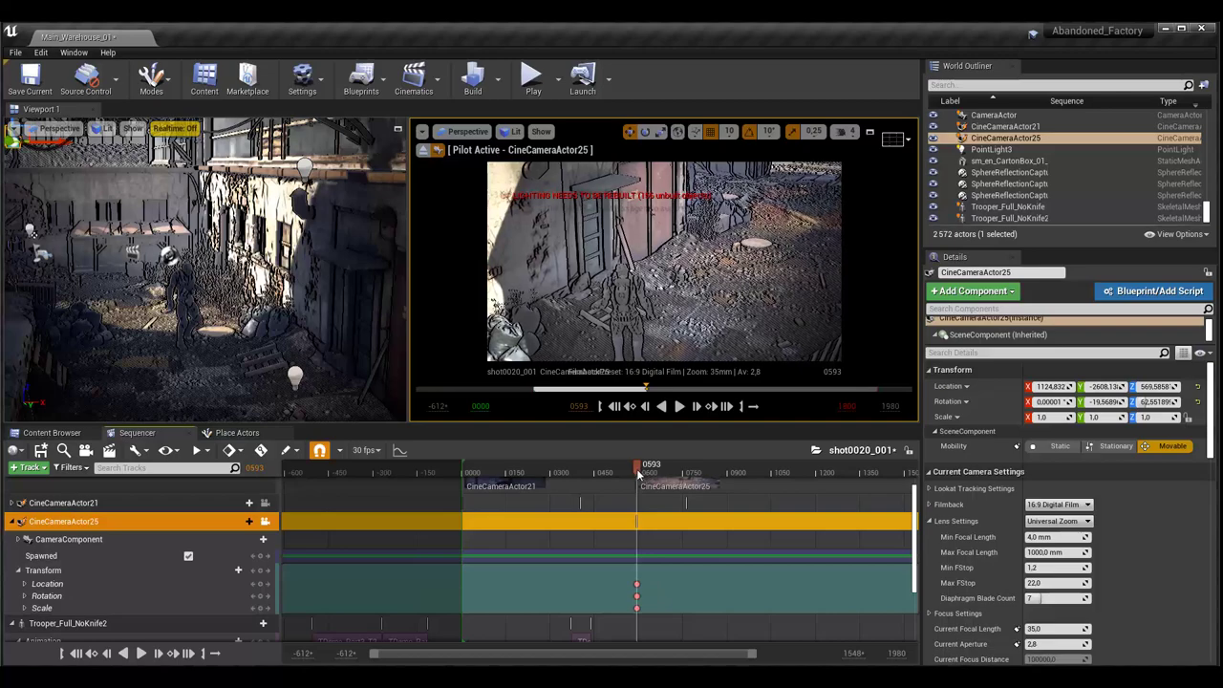
- At frame 1215, fly the camera to a new viewpoint at 1136,622 / -2161,52 / 372,7069
left_click_drag(641, 474, 820, 473)
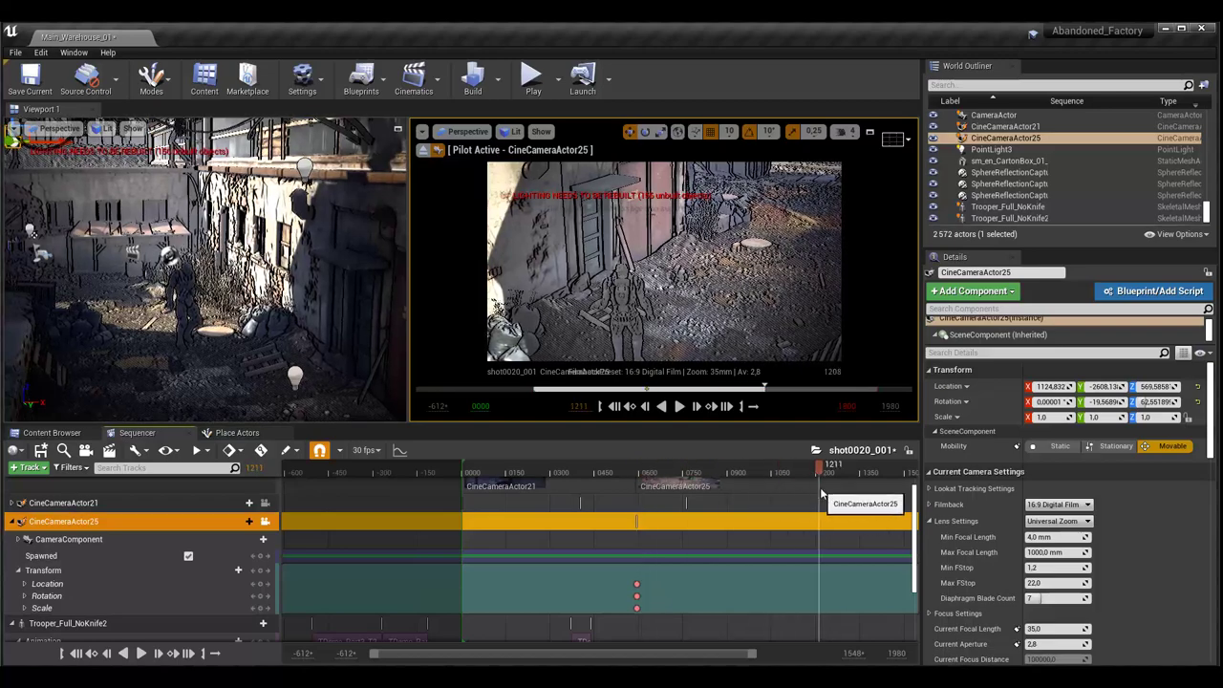
right_click_drag(700, 333, 631, 323)
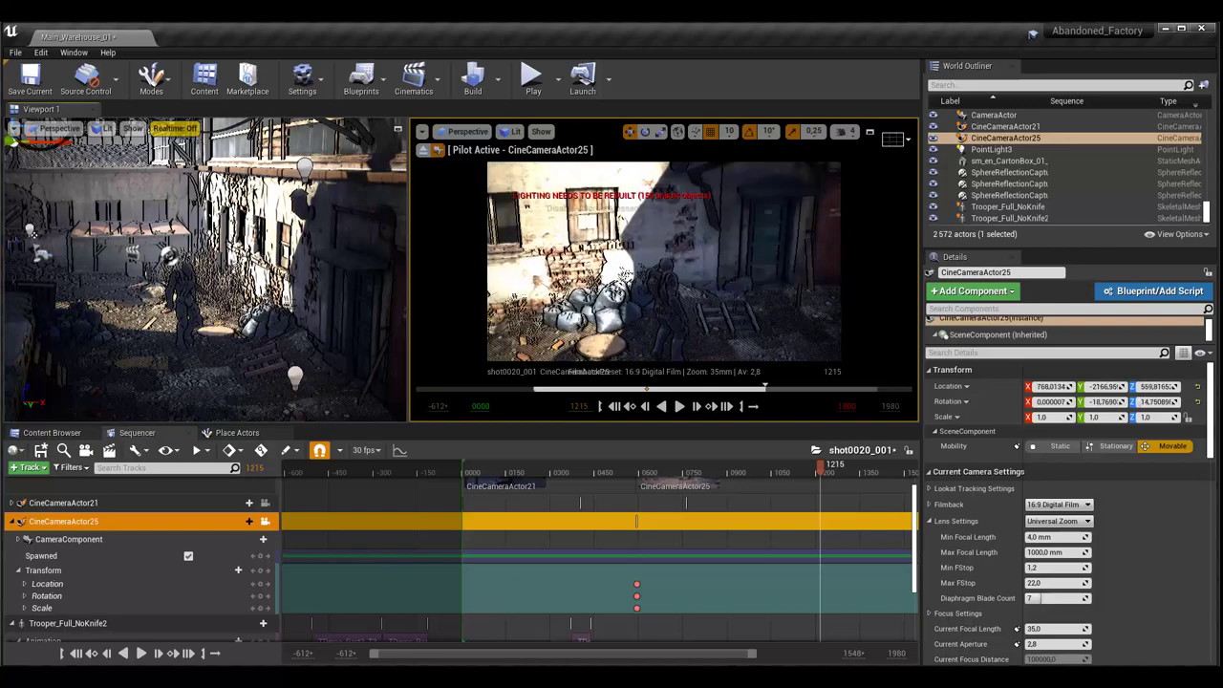
key("w")
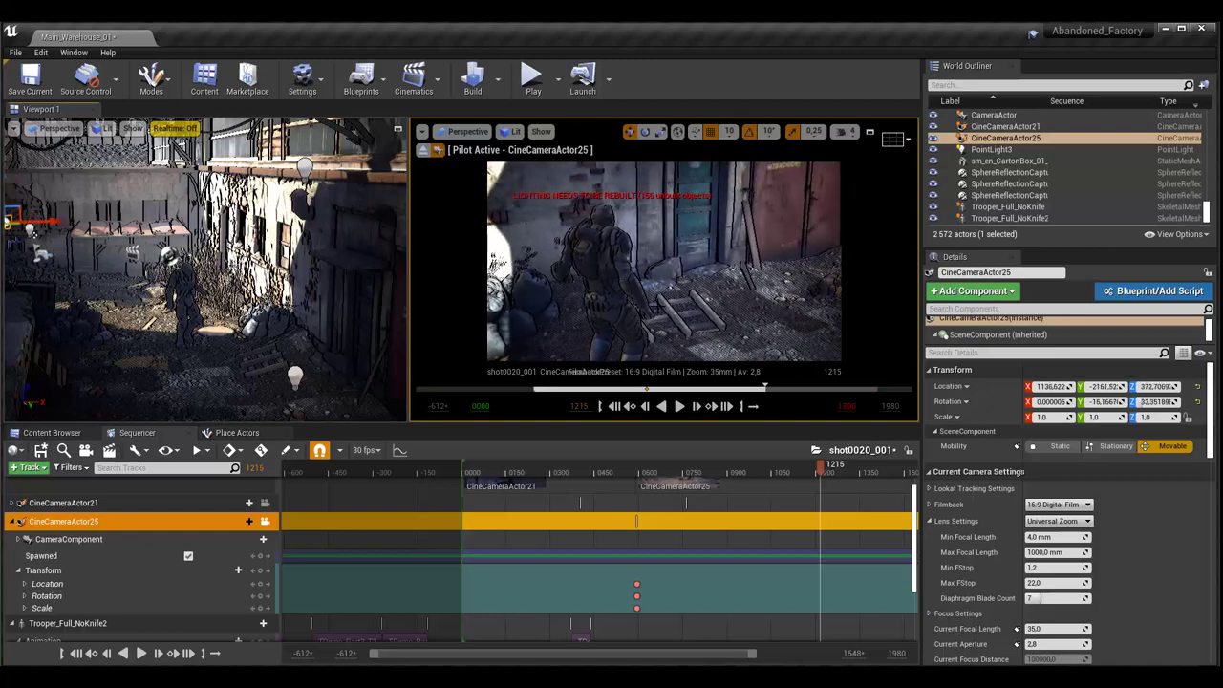
- Key the camera transform at frame 1215 and review the move between frames 775 and 1154
left_click(259, 570)
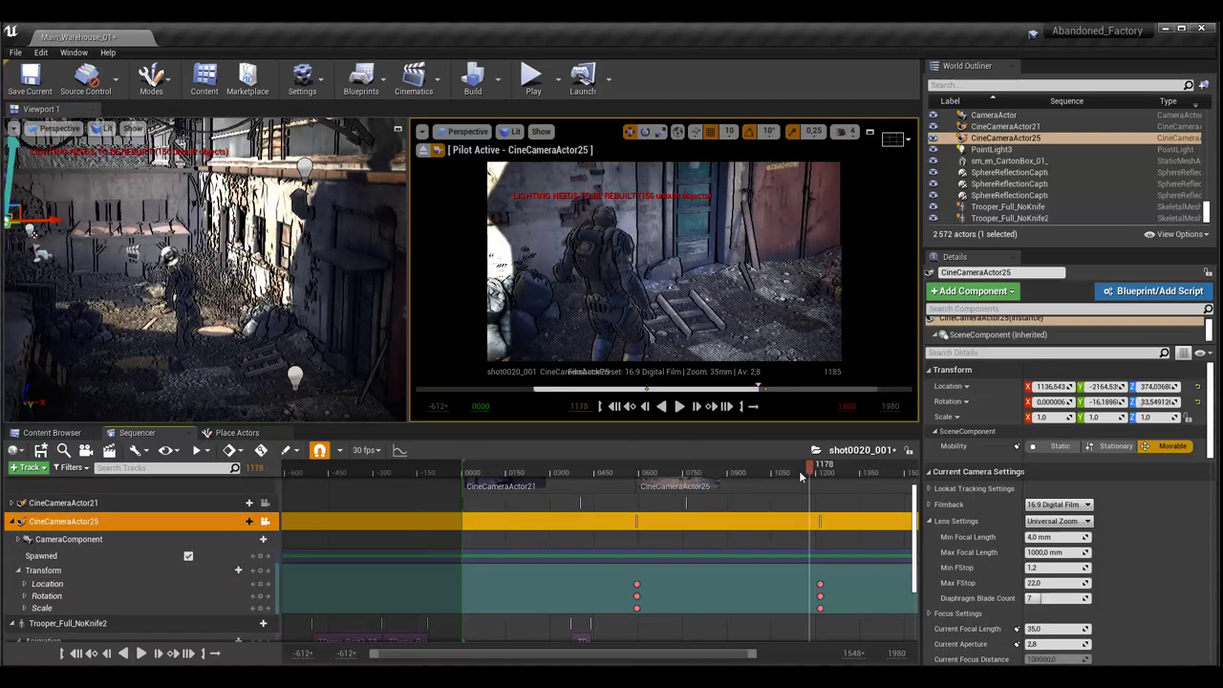
left_click_drag(806, 474, 690, 472)
left_click_drag(679, 513, 819, 526)
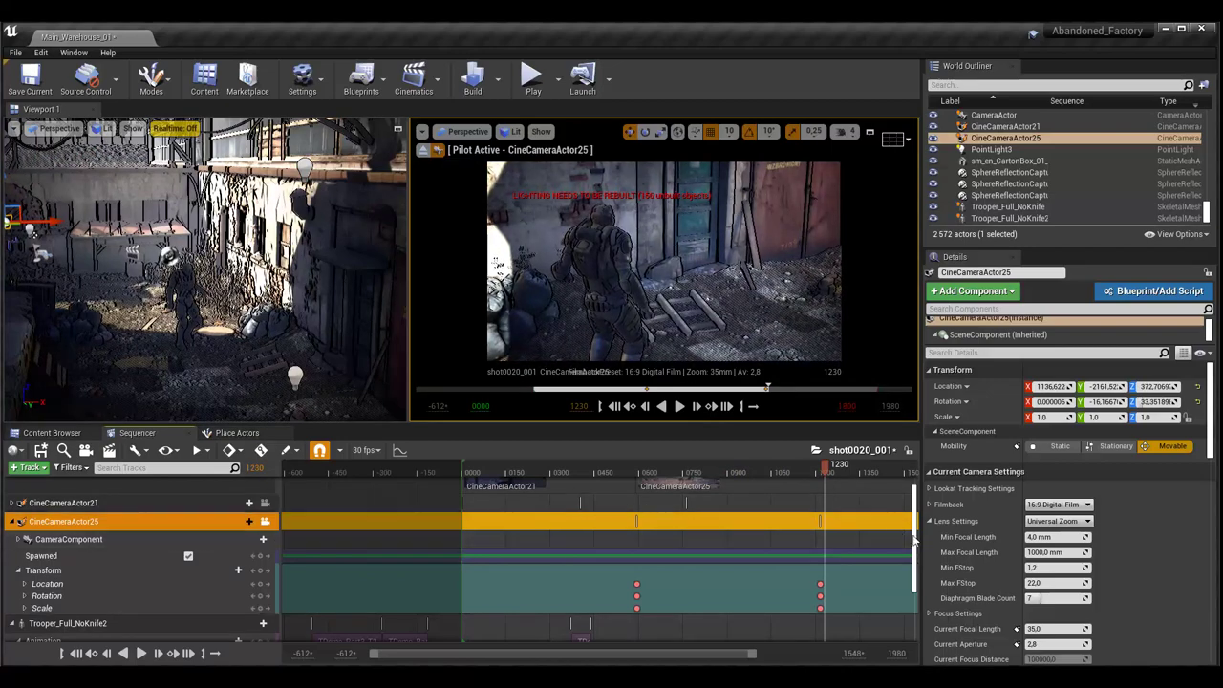
scroll(915, 531, "up", 2)
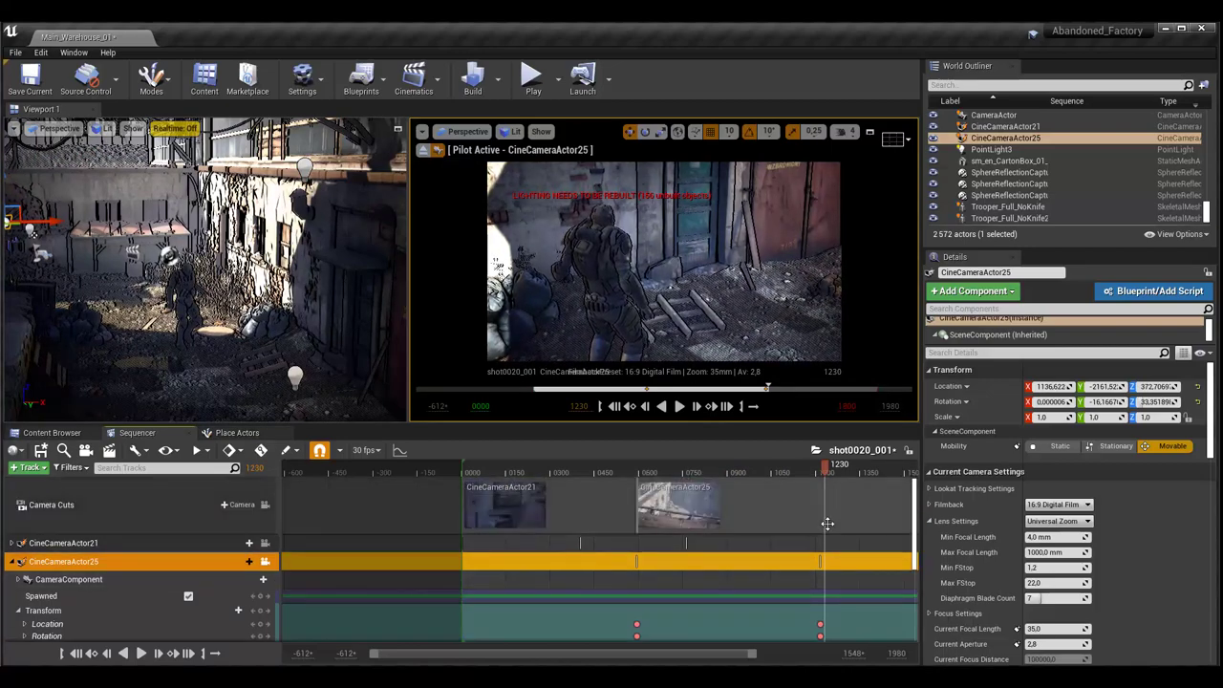
- Lock the viewport to camera cuts and scrub the shot across CineCameraActor21 and CineCameraActor25
left_click(527, 473)
left_click_drag(527, 473, 487, 473)
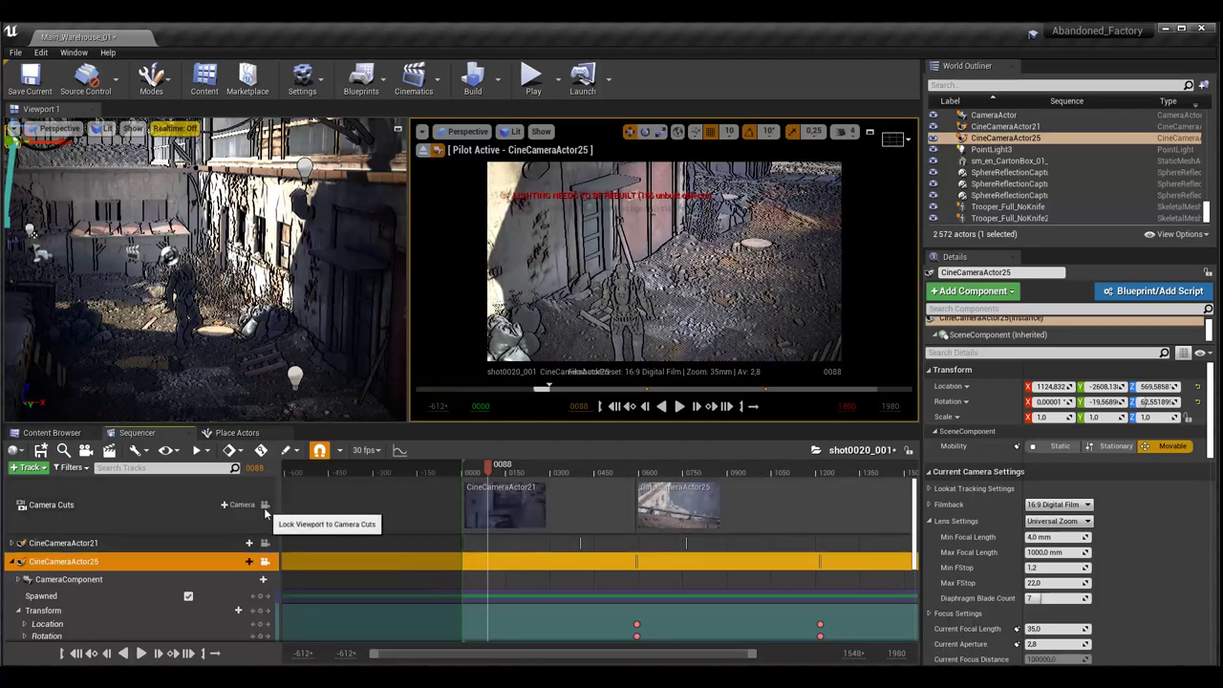
left_click(265, 514)
mouse_move(487, 468)
left_mouse_down()
mouse_move(468, 489)
mouse_move(576, 490)
mouse_move(591, 475)
mouse_move(683, 499)
left_mouse_up()
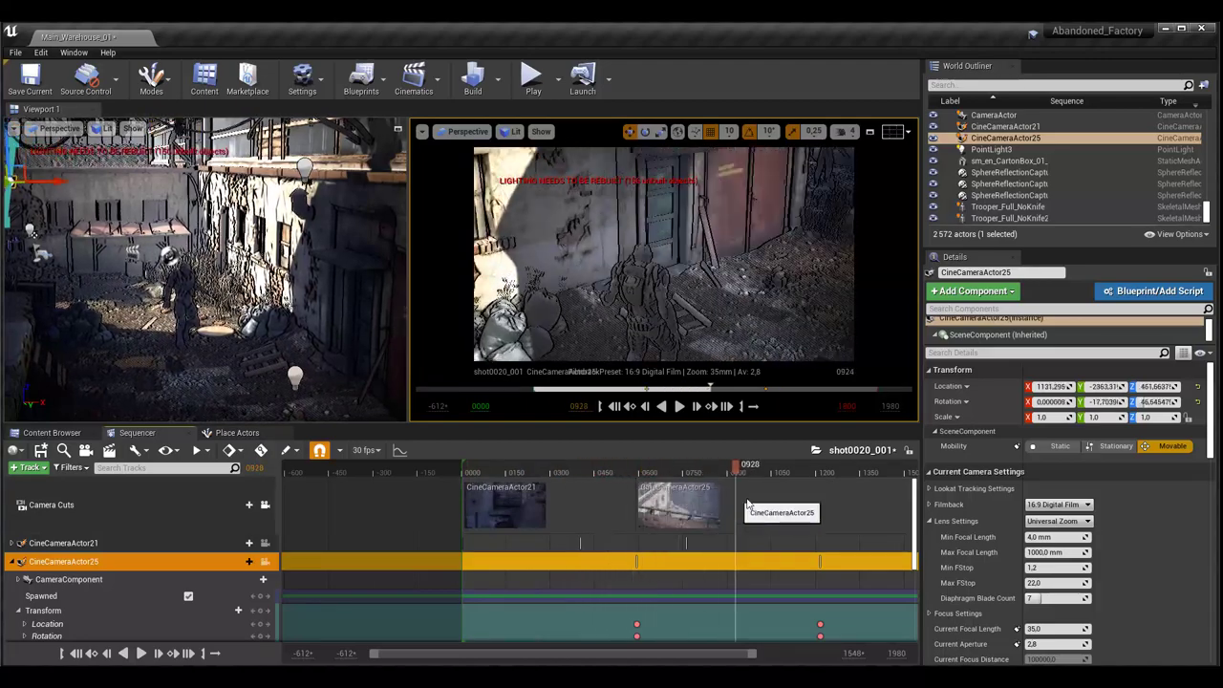
mouse_move(684, 500)
left_mouse_down()
mouse_move(630, 516)
mouse_move(481, 523)
left_mouse_up()
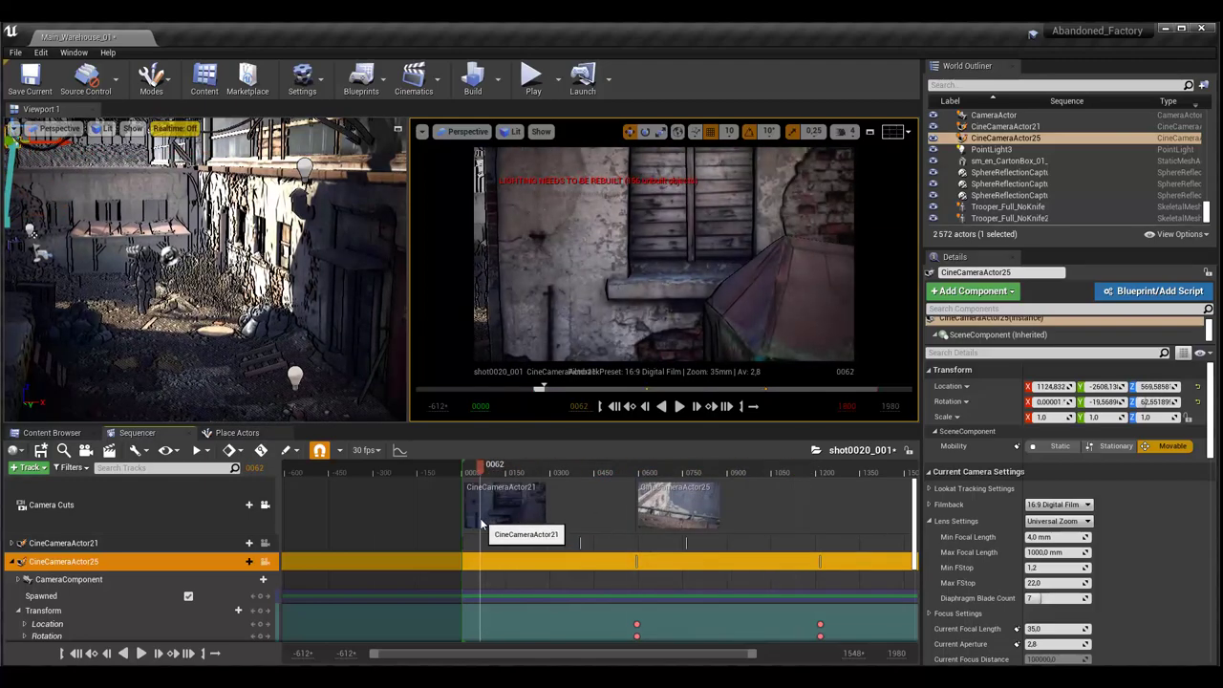
left_click_drag(480, 523, 774, 532)
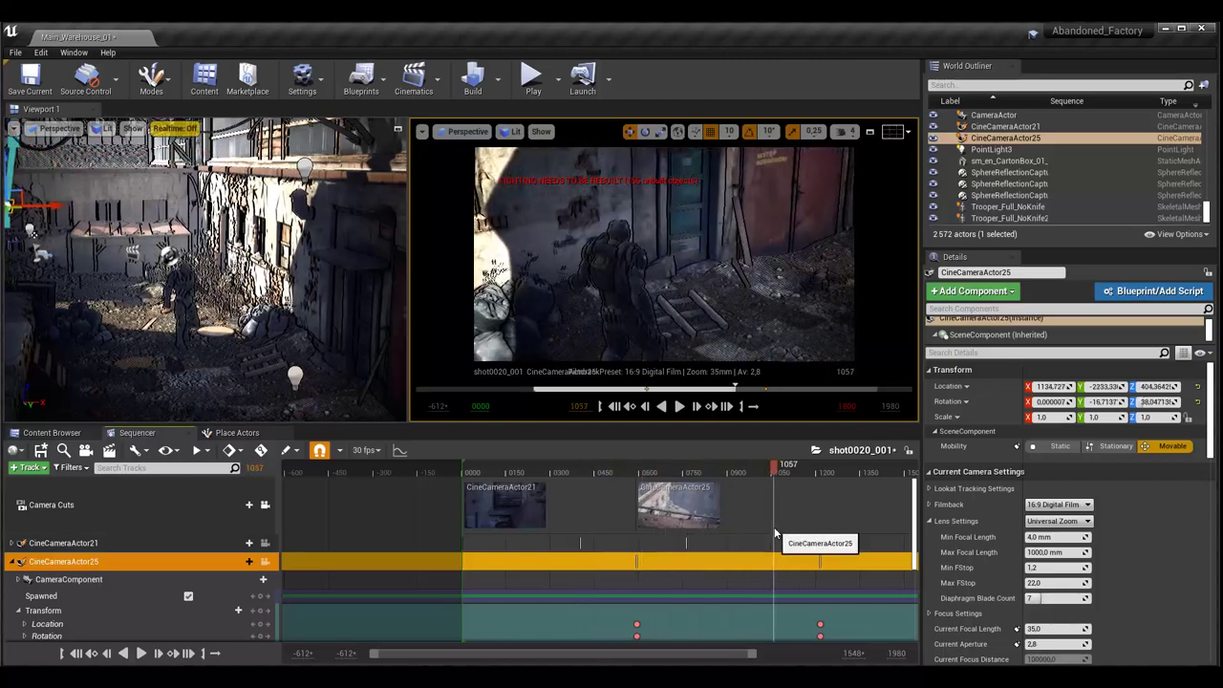
- Collapse the CineCameraActor25 track to reveal Trooper_Full_NoKnife2 and scrub toward frame 1411
left_click(375, 418)
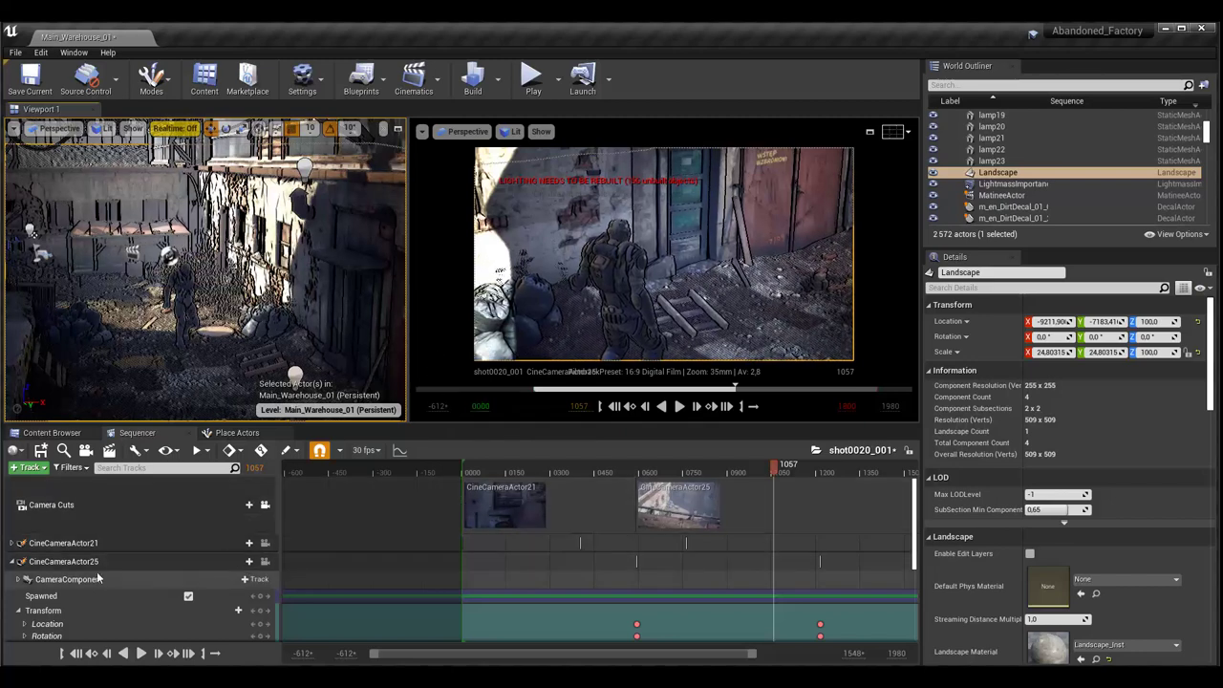
left_click(13, 562)
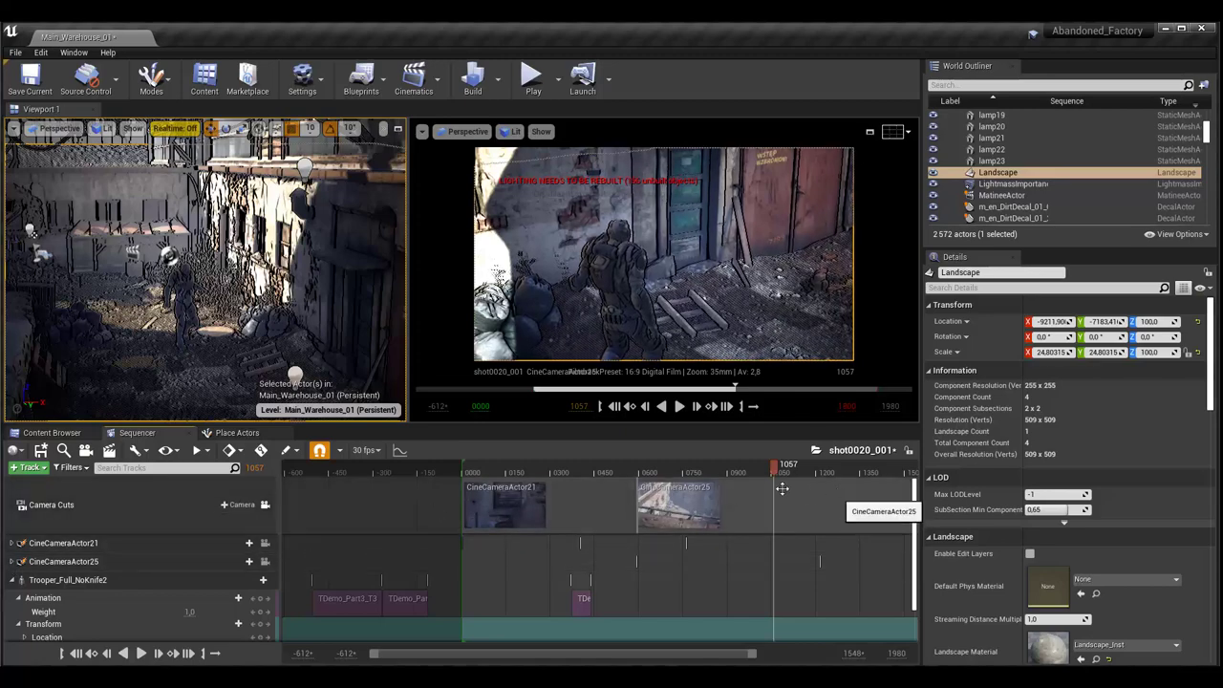
left_click_drag(771, 470, 888, 470)
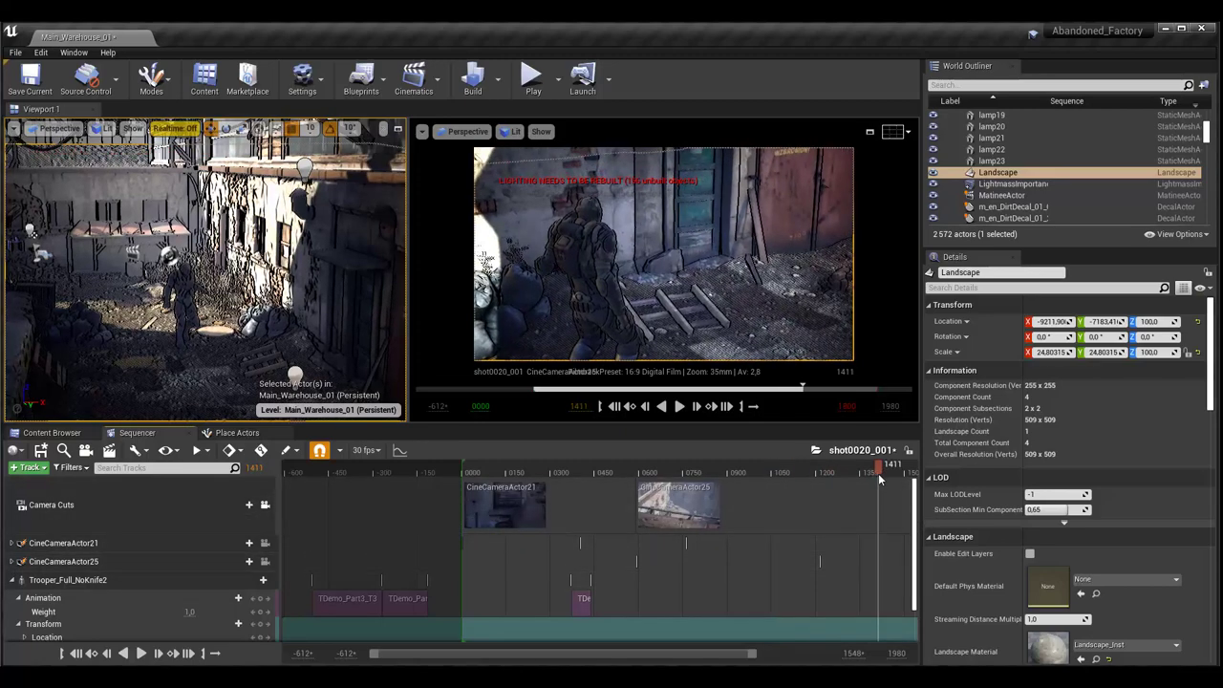
- Select the CineCameraActor25 camera cut and drag its edges to lengthen it
left_click(144, 507)
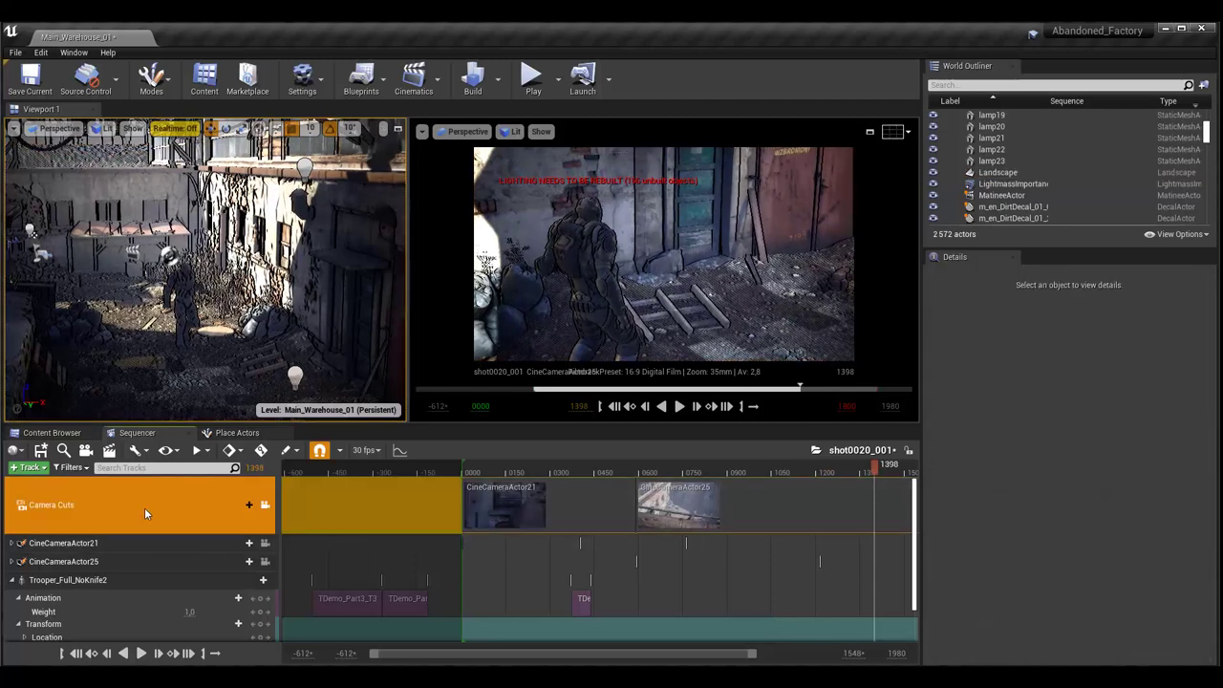
left_click(785, 507)
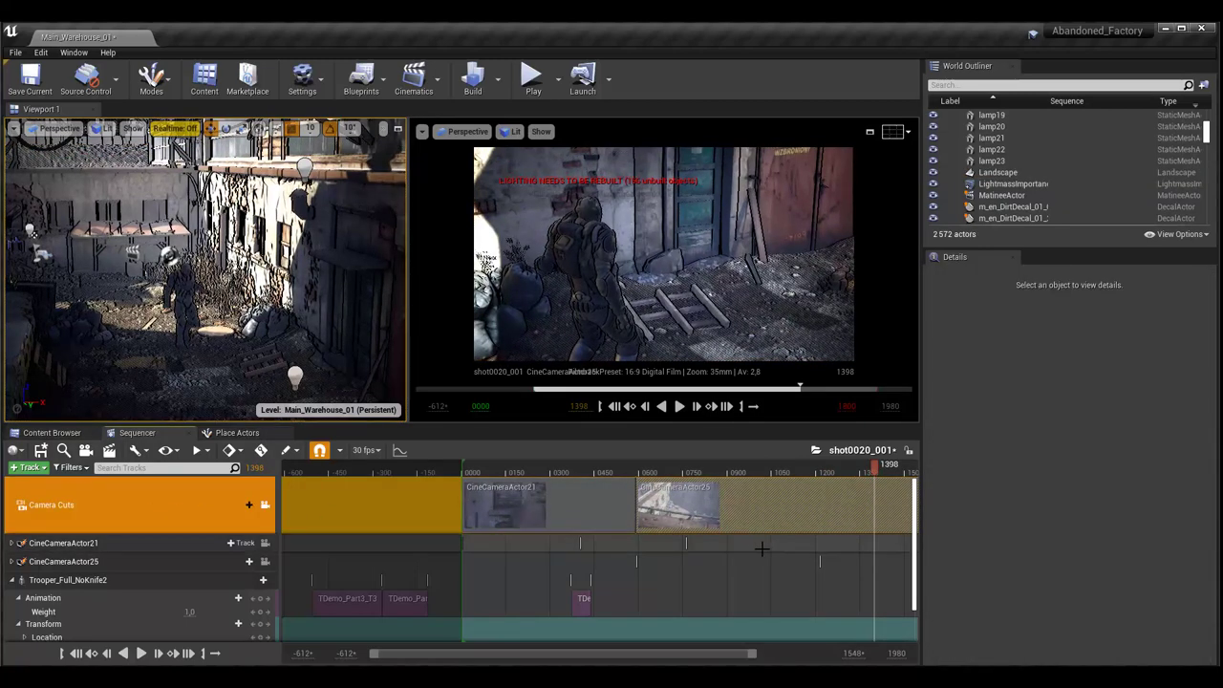
left_click_drag(774, 527, 774, 526)
mouse_move(785, 529)
right_mouse_down()
mouse_move(648, 554)
mouse_move(651, 571)
right_mouse_up()
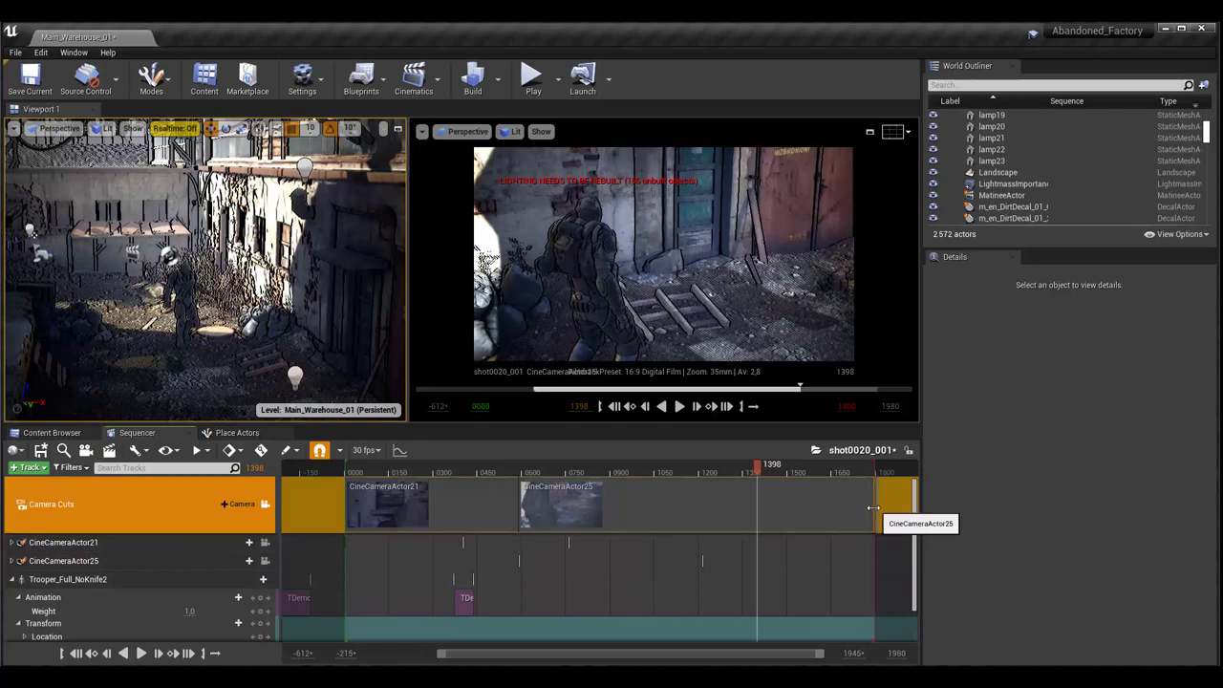
left_click_drag(872, 507, 778, 515)
mouse_move(737, 518)
left_mouse_down()
mouse_move(685, 525)
mouse_move(712, 520)
left_mouse_up()
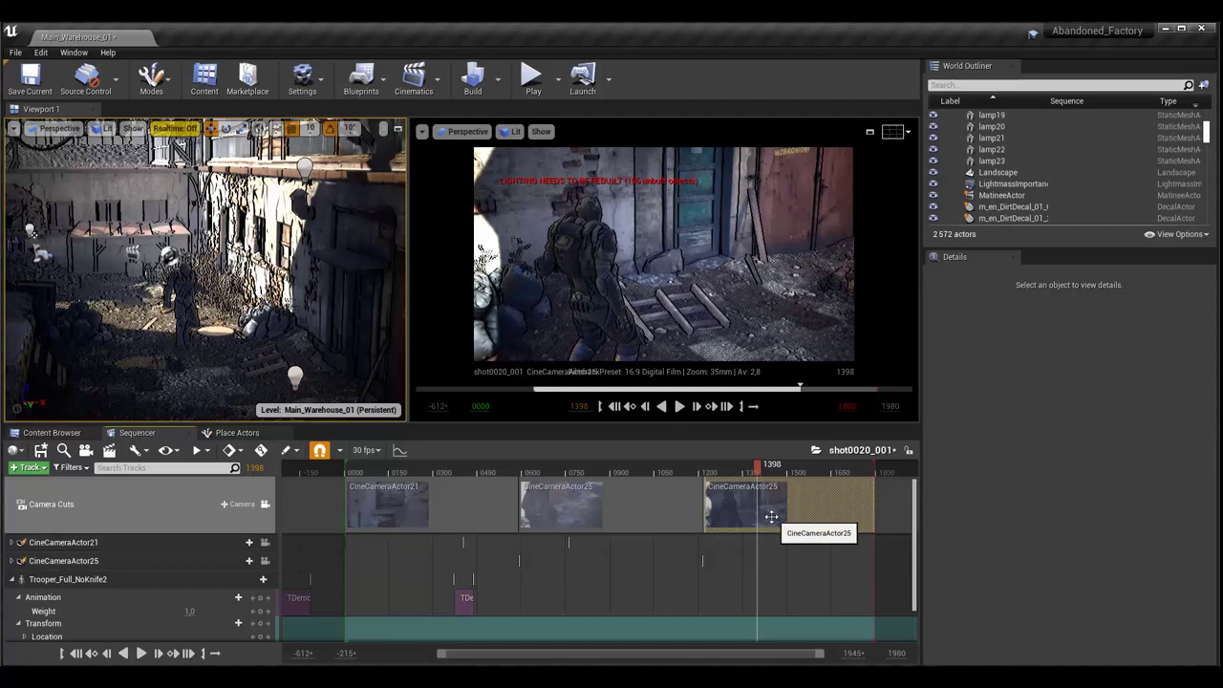
- Delete and restore the cut, then trim its end back to frame 1215 and review
key("Delete")
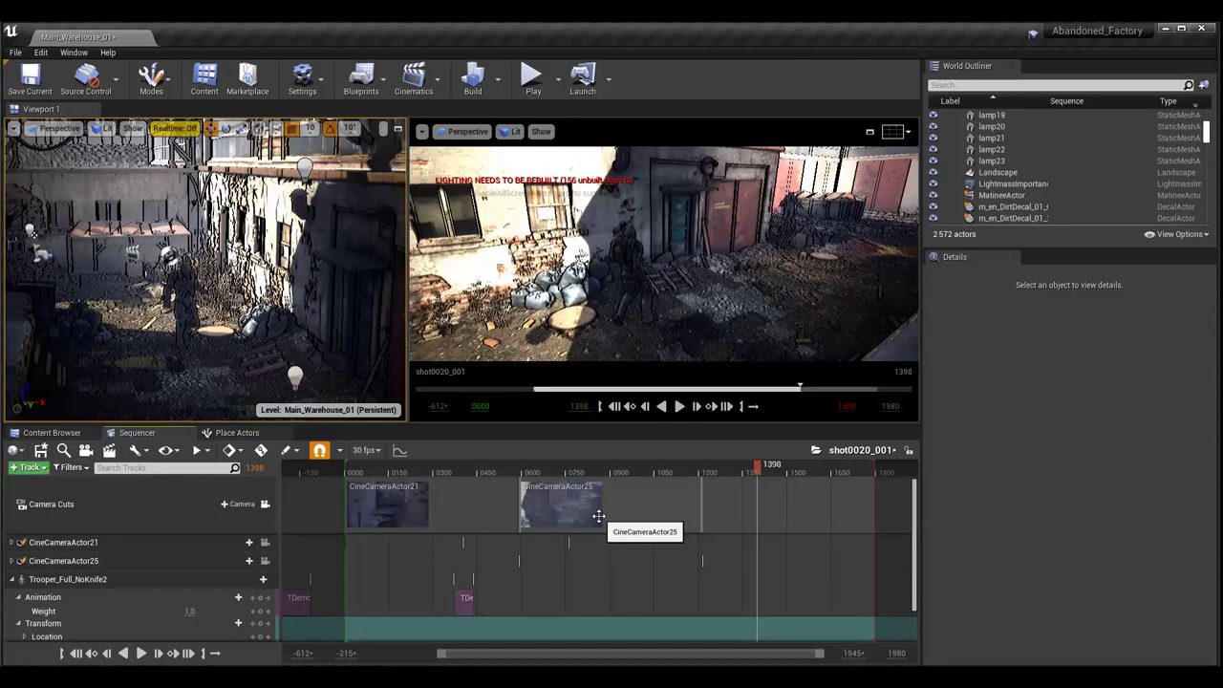
key("ctrl+z")
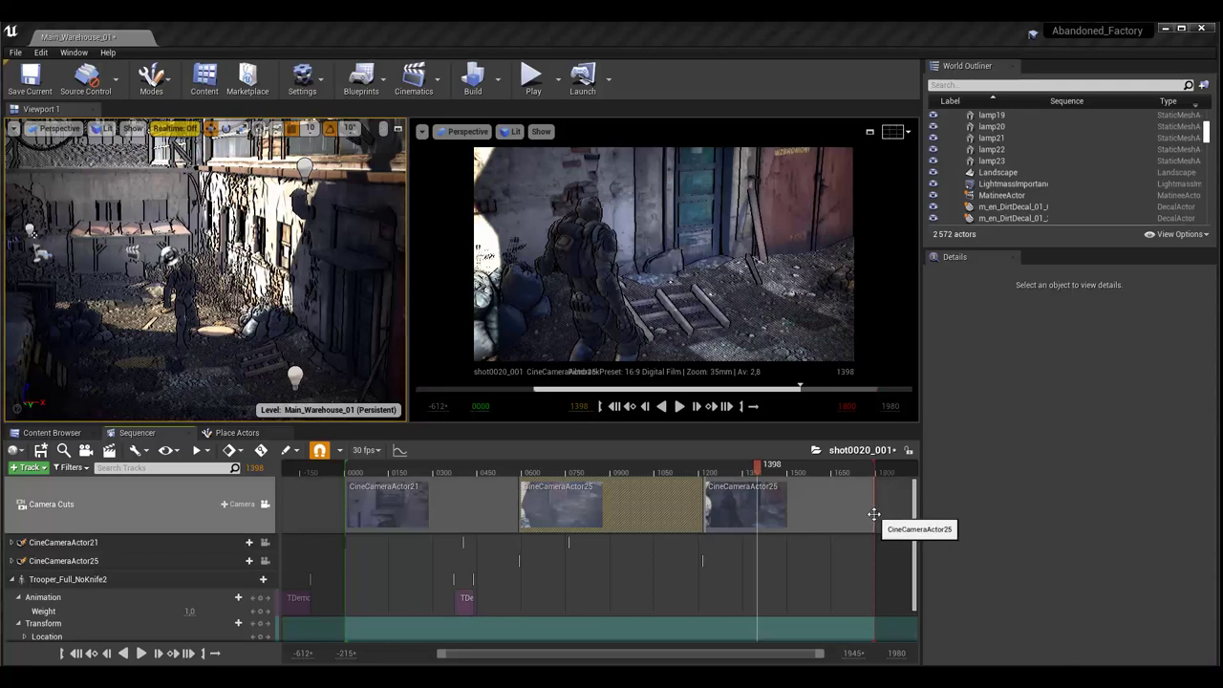
left_click_drag(873, 514, 702, 523)
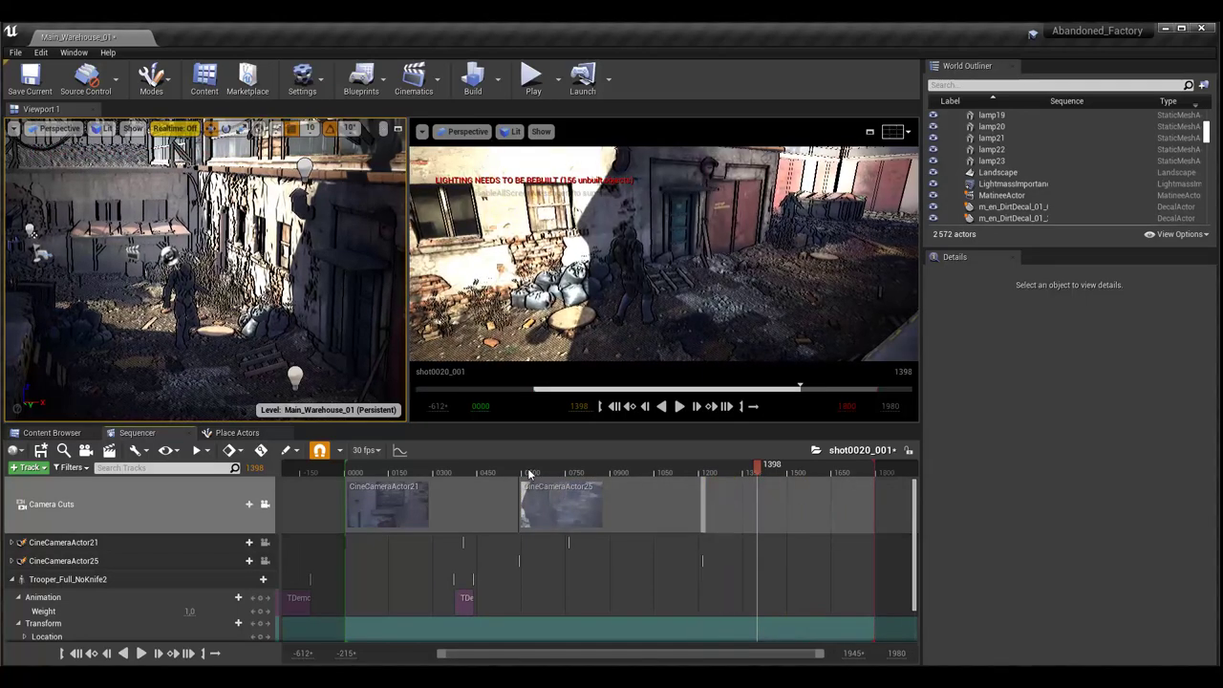
mouse_move(530, 475)
left_mouse_down()
mouse_move(682, 475)
mouse_move(610, 492)
left_mouse_up()
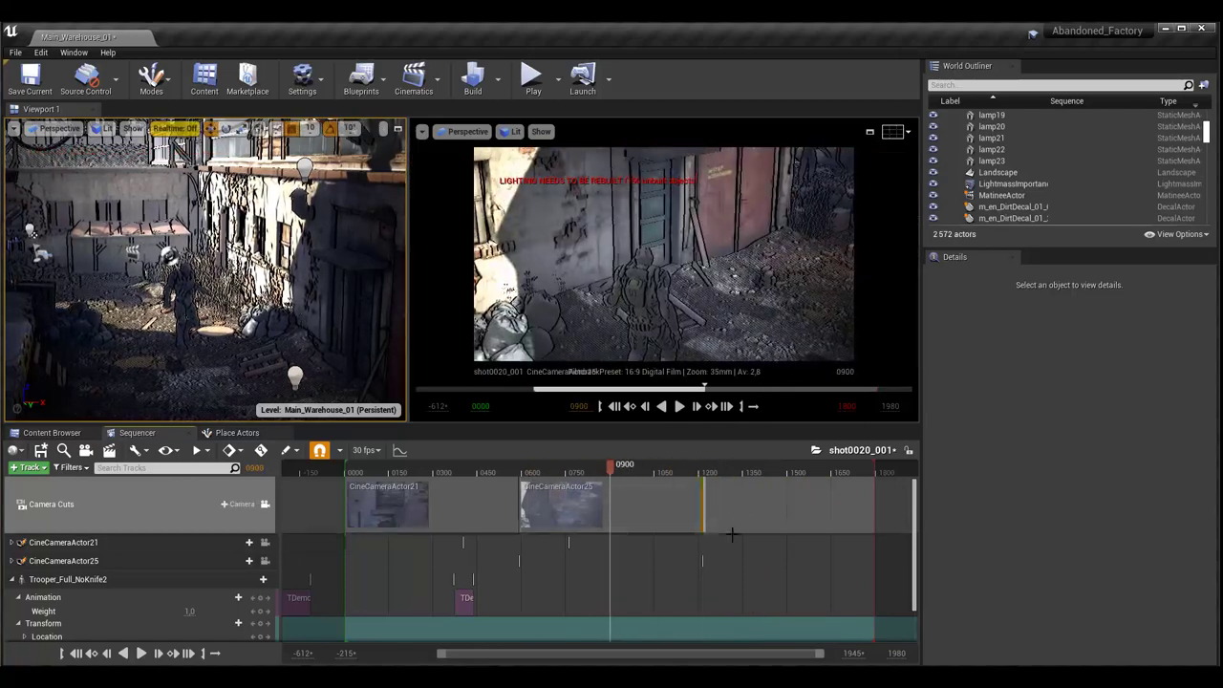
left_click(171, 504)
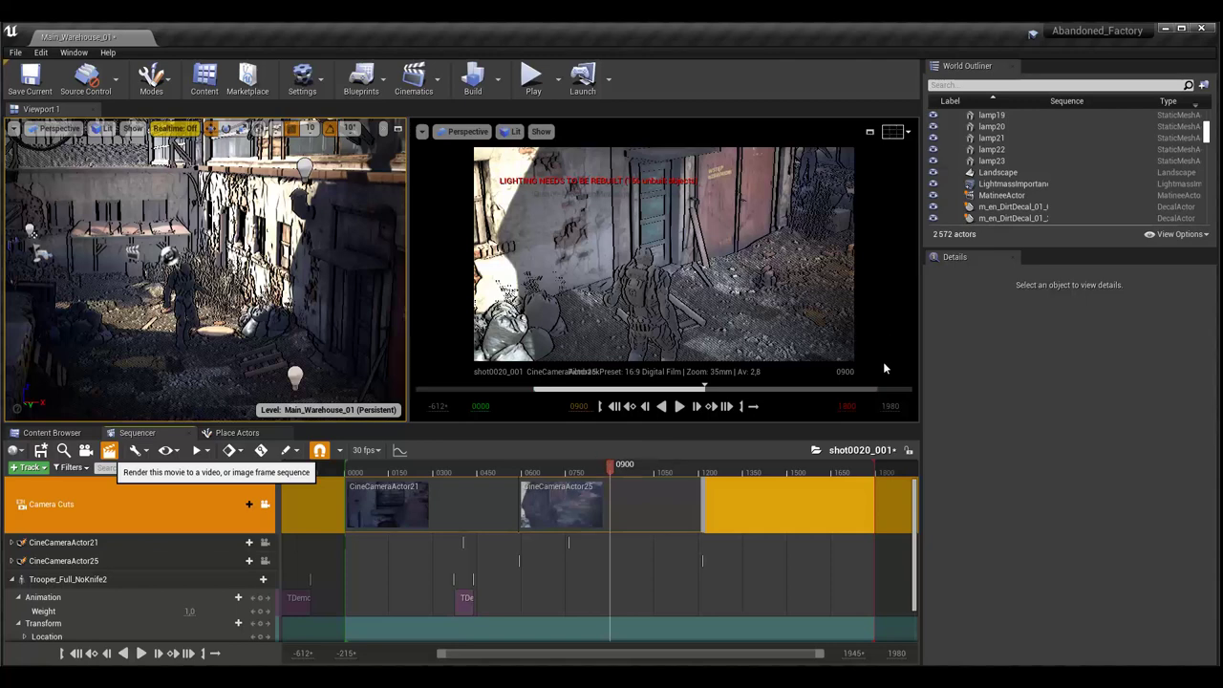
left_click(109, 450)
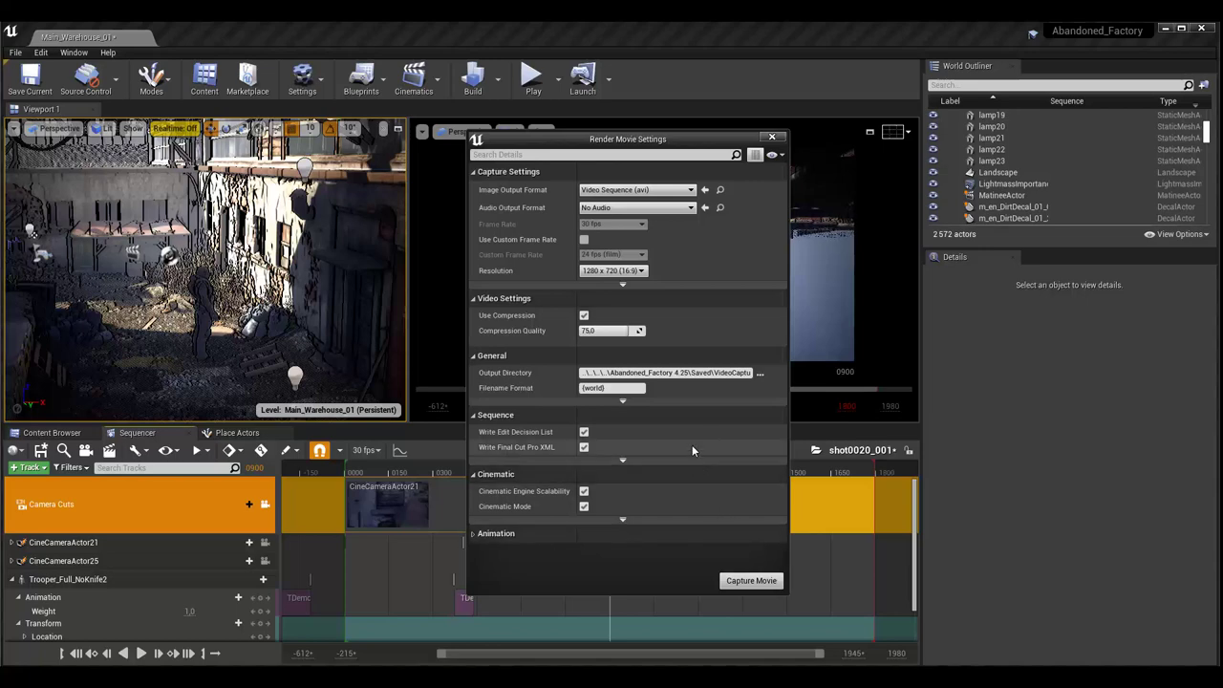
left_click(773, 140)
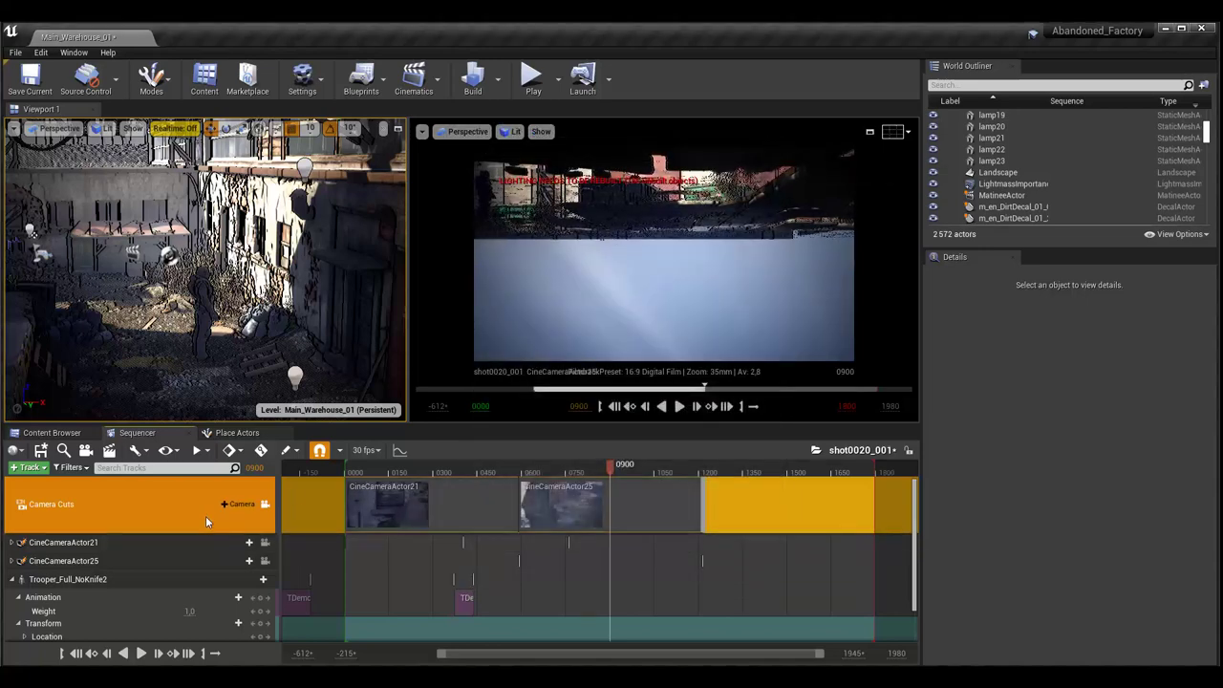
- Look through CineCameraActor21, scrub between frames 0408 and 0630, and open Place Actors
left_click(264, 542)
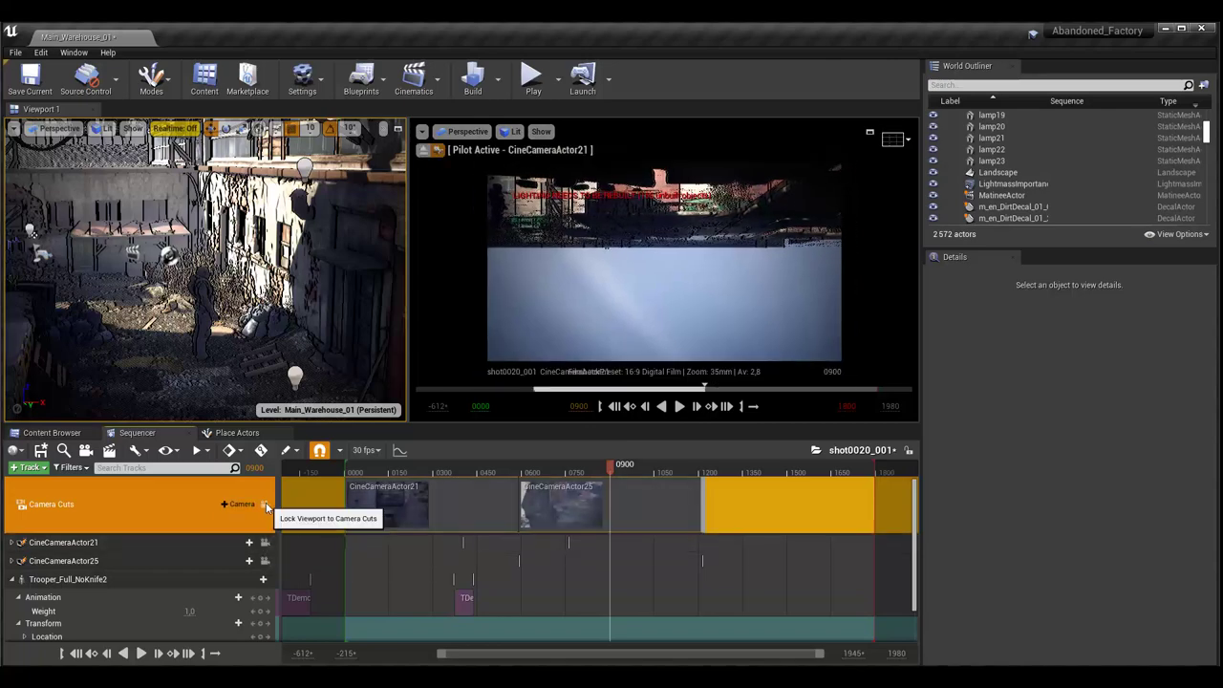
left_click(465, 471)
left_click_drag(466, 471, 618, 473)
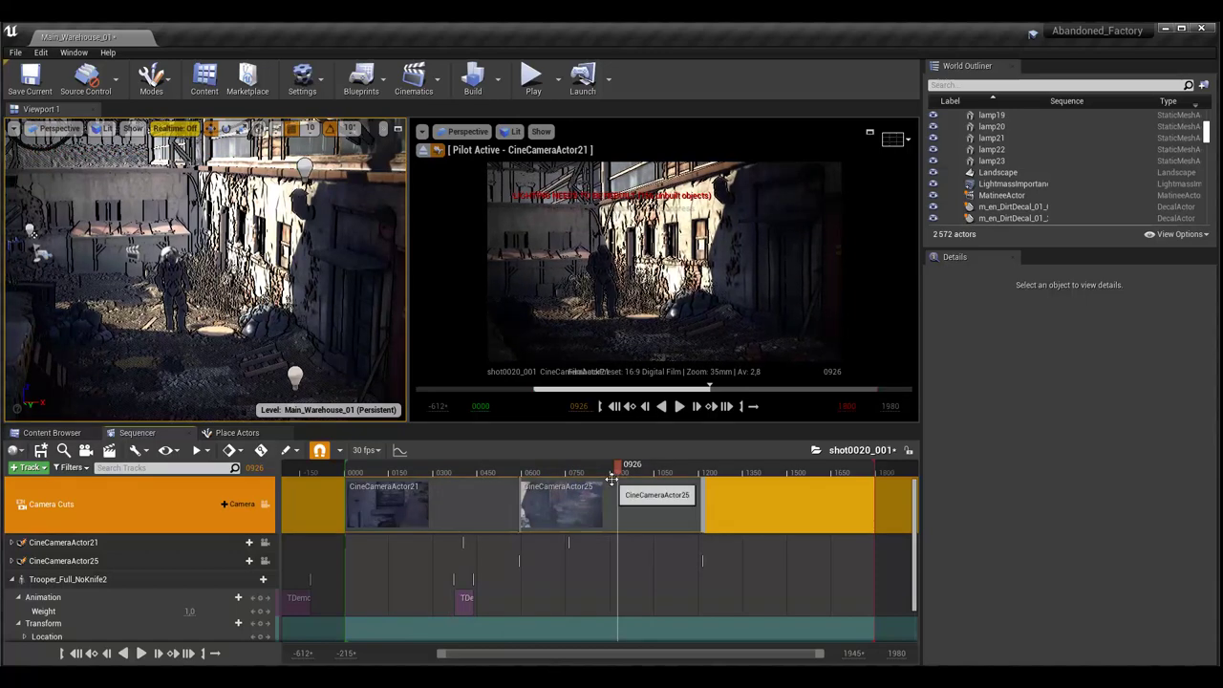
left_click_drag(618, 473, 482, 471)
left_click(530, 471)
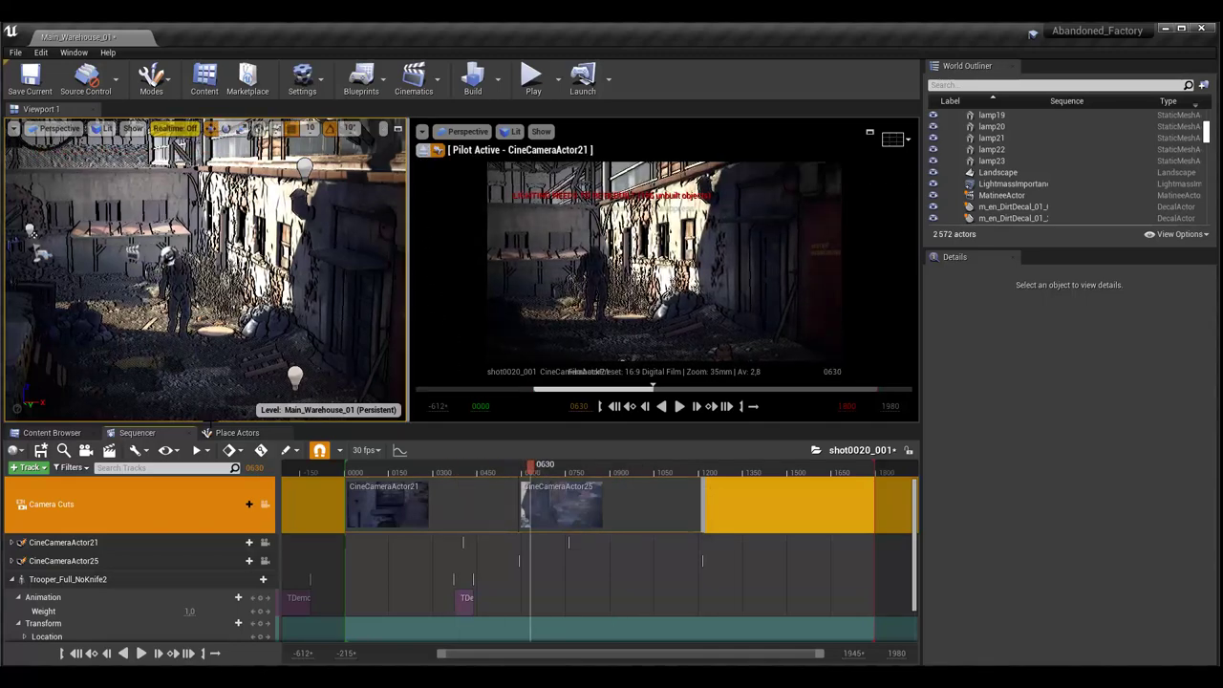
left_click(227, 435)
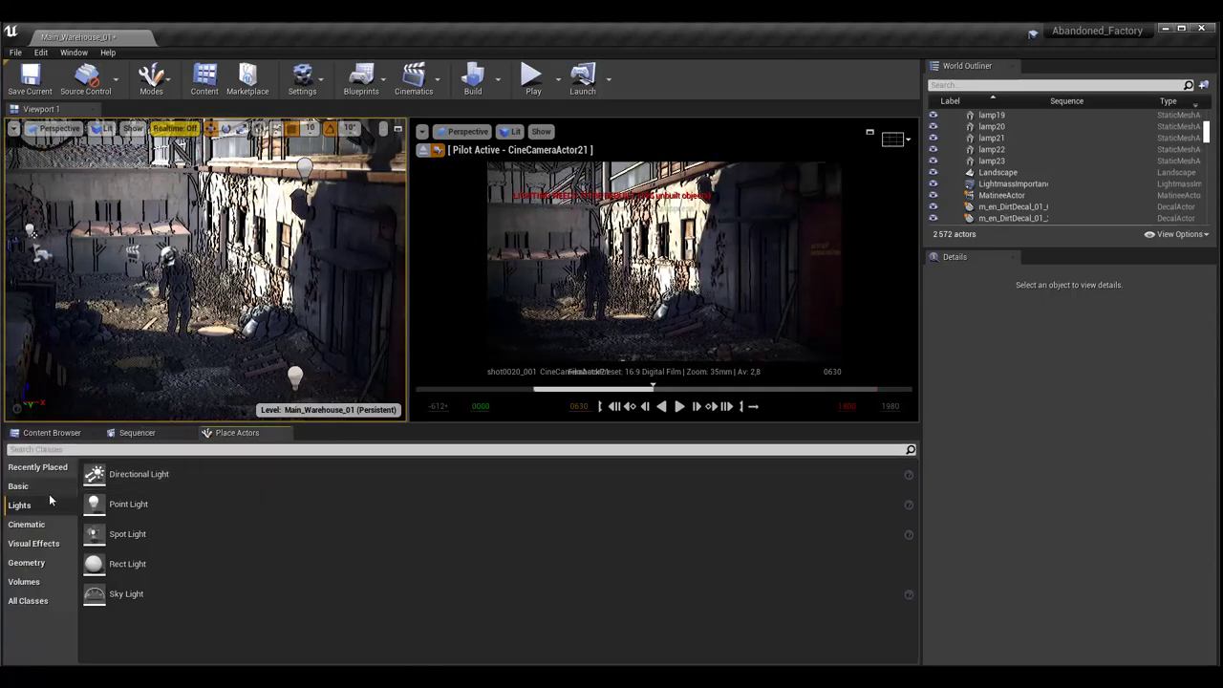
- Browse the Cinematic actors in Place Actors, then return to the Sequencer at frame 0630
left_click(38, 524)
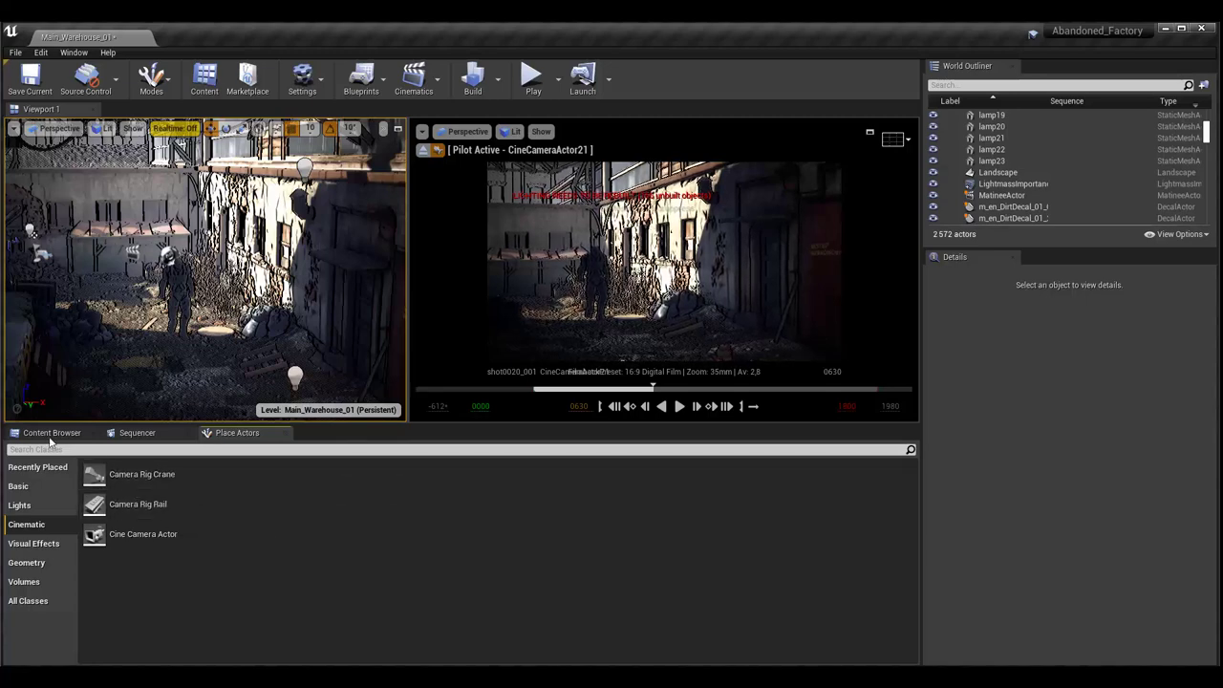
left_click(133, 433)
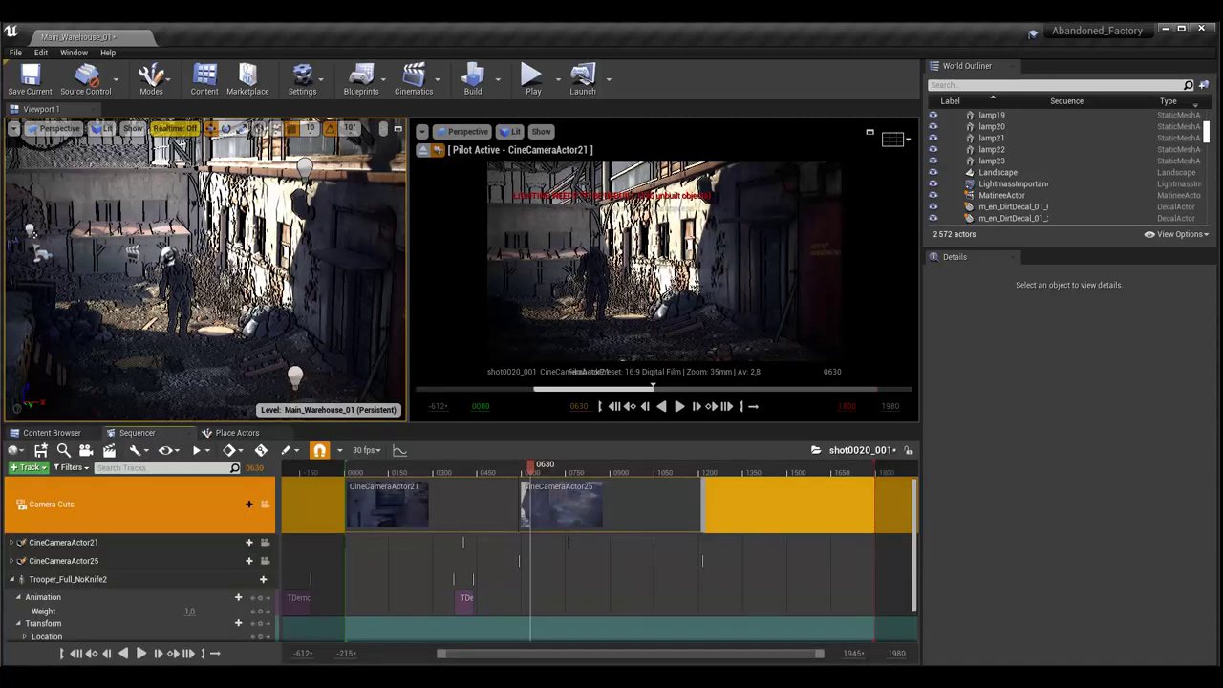